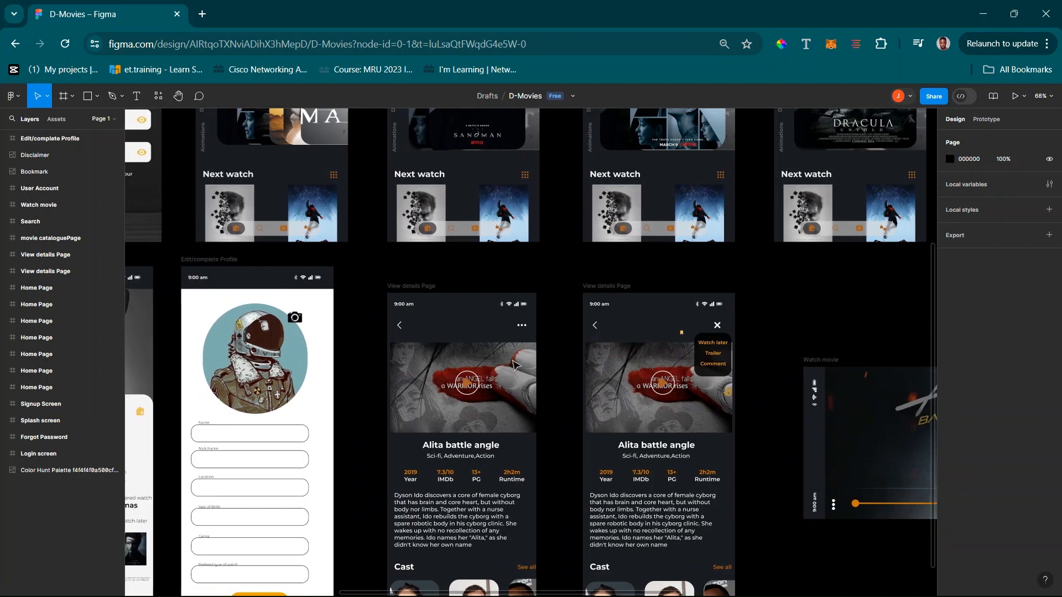
Examine the User Account and Edit/complete Profile screens in the D-Movies design, and switch to the FlutterFlow project
scroll(514, 364, down, 2)
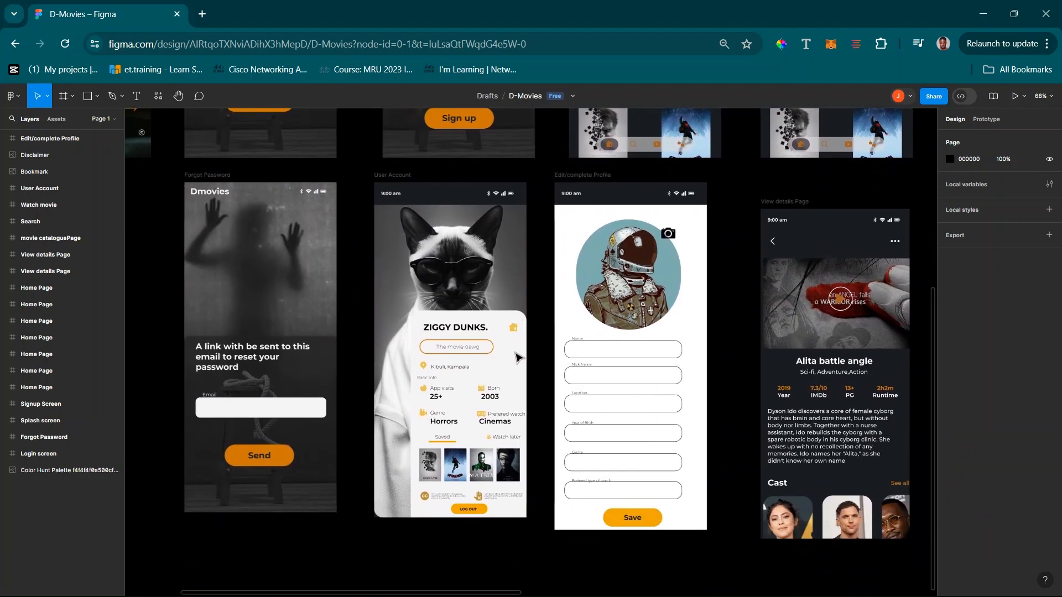
scroll(518, 357, up, 5)
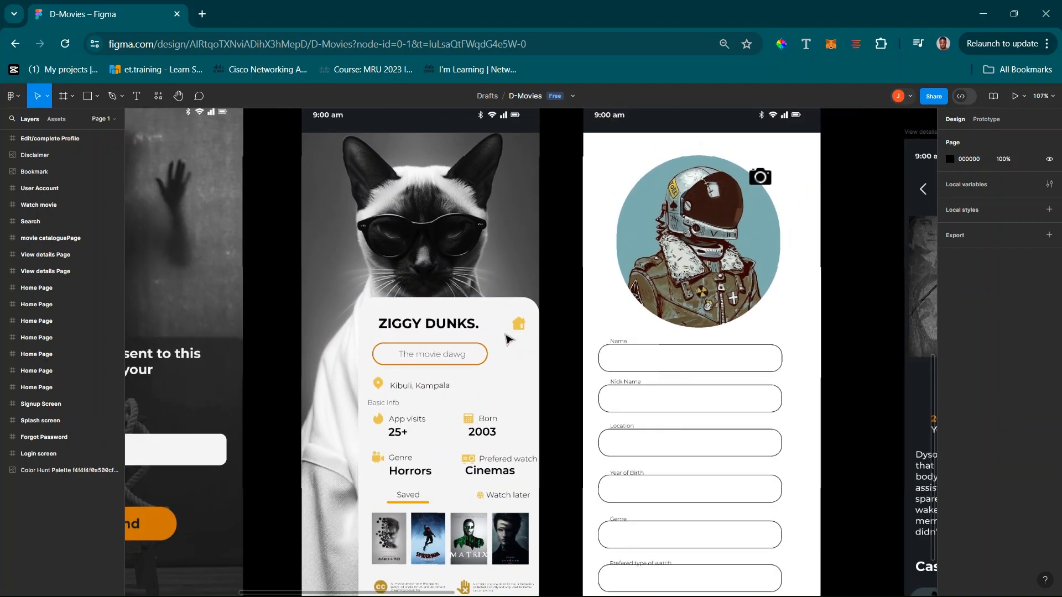
scroll(508, 339, down, 3)
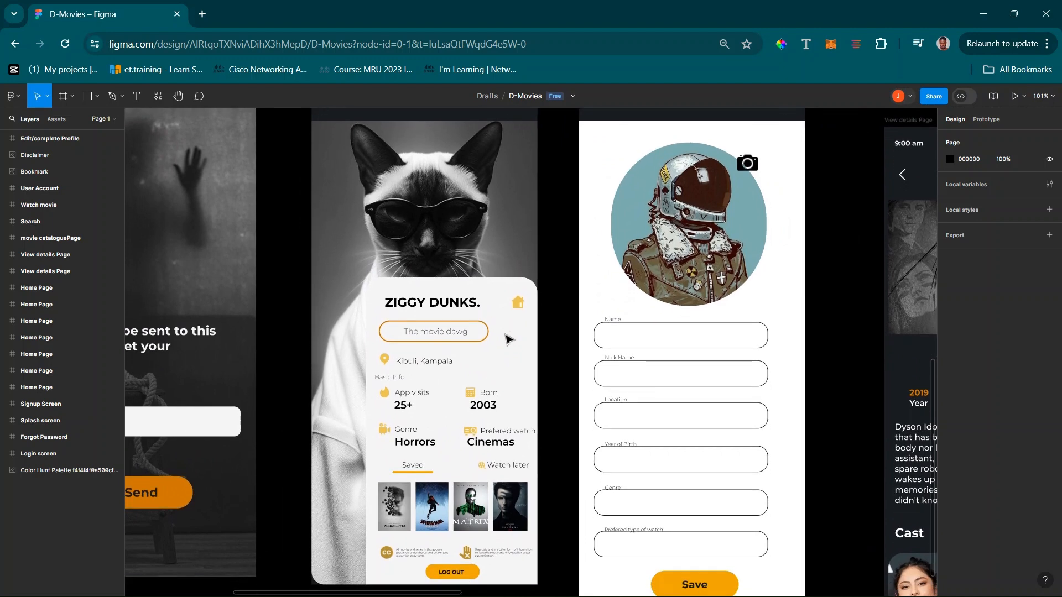
scroll(462, 250, up, 3)
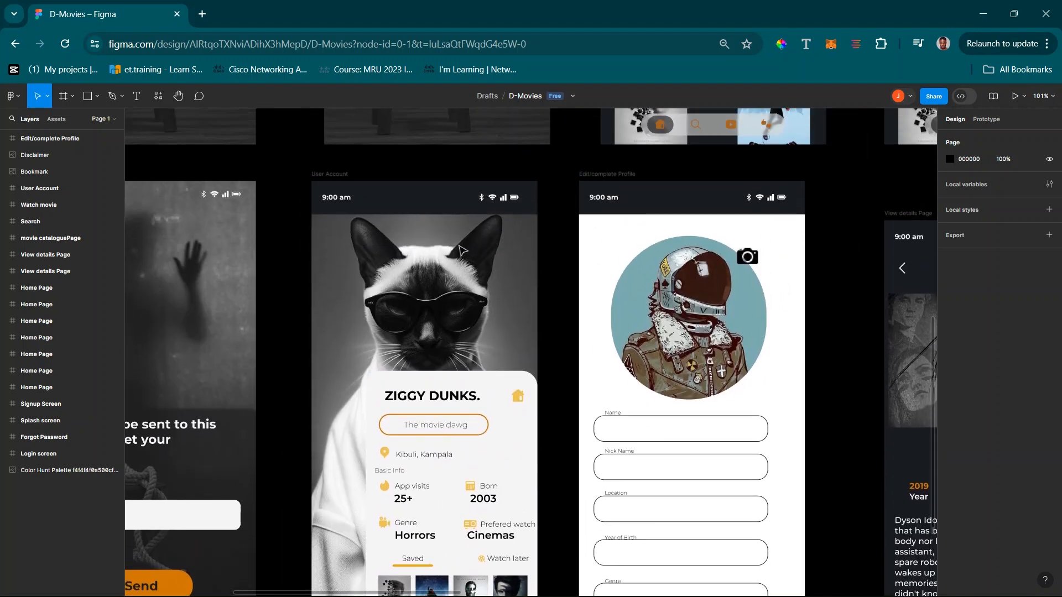
scroll(462, 251, down, 1)
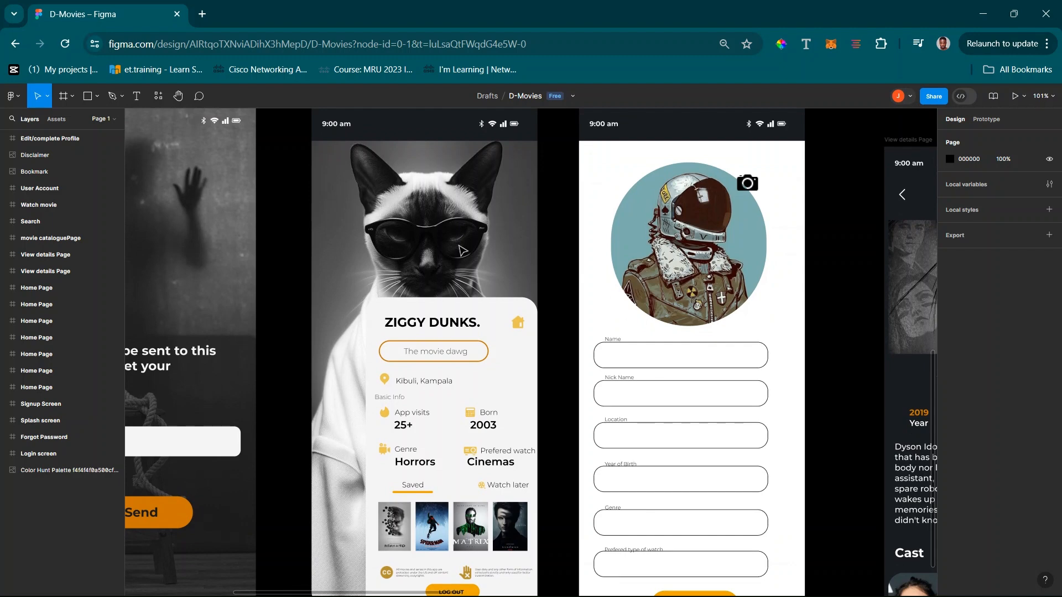
scroll(502, 462, down, 3)
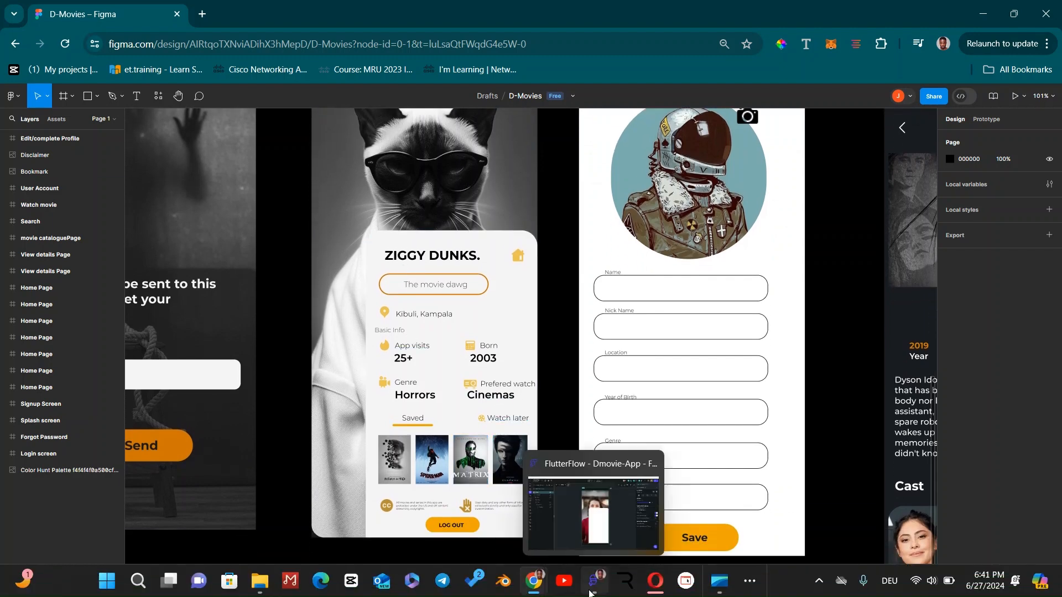
click(591, 588)
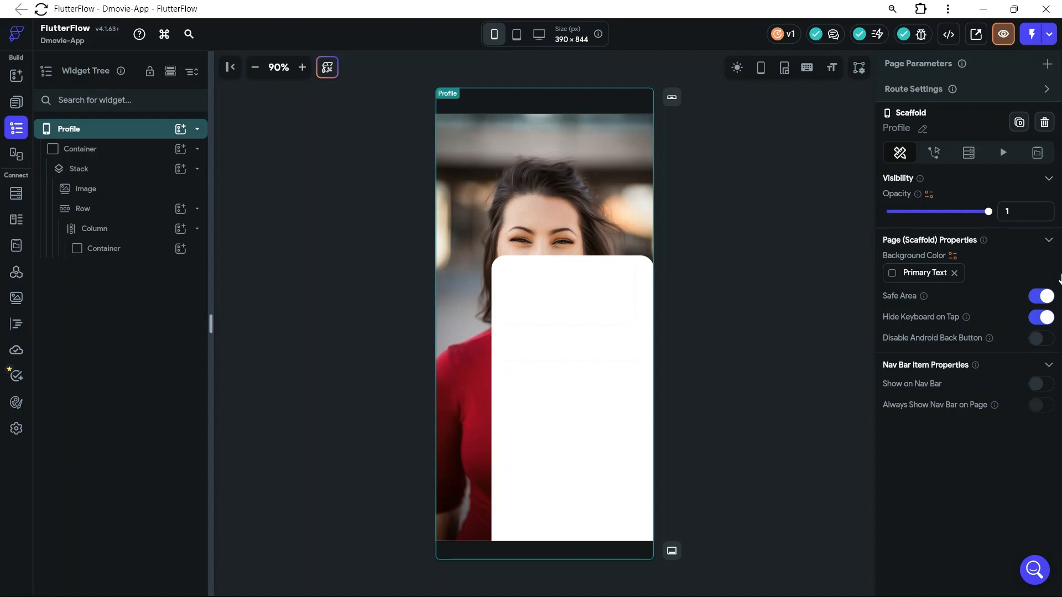
Preview the Profile page in a phone frame with Safe Area disabled, and restore both settings
click(762, 67)
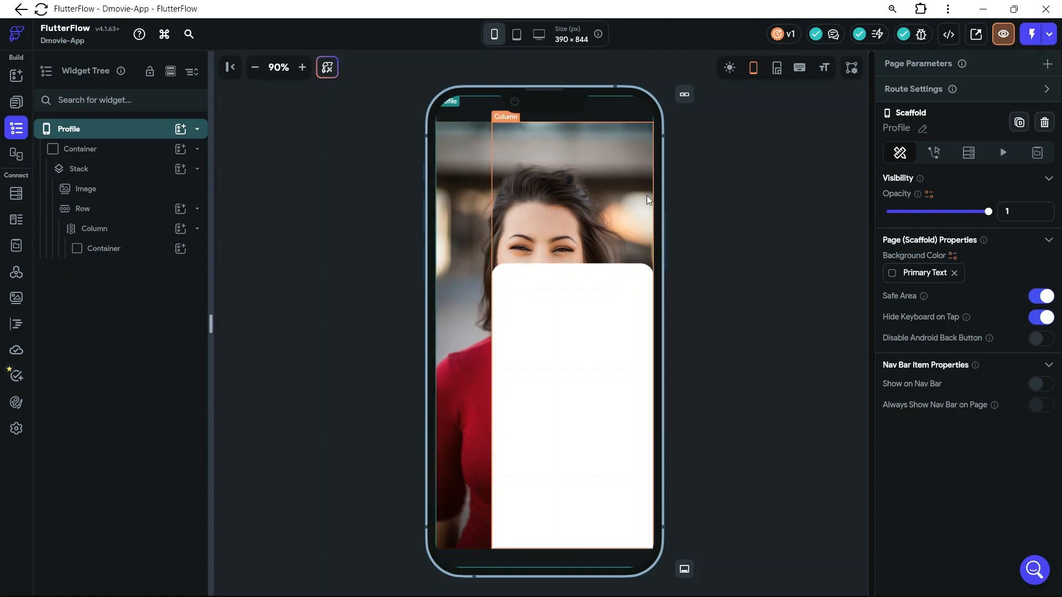
click(1044, 304)
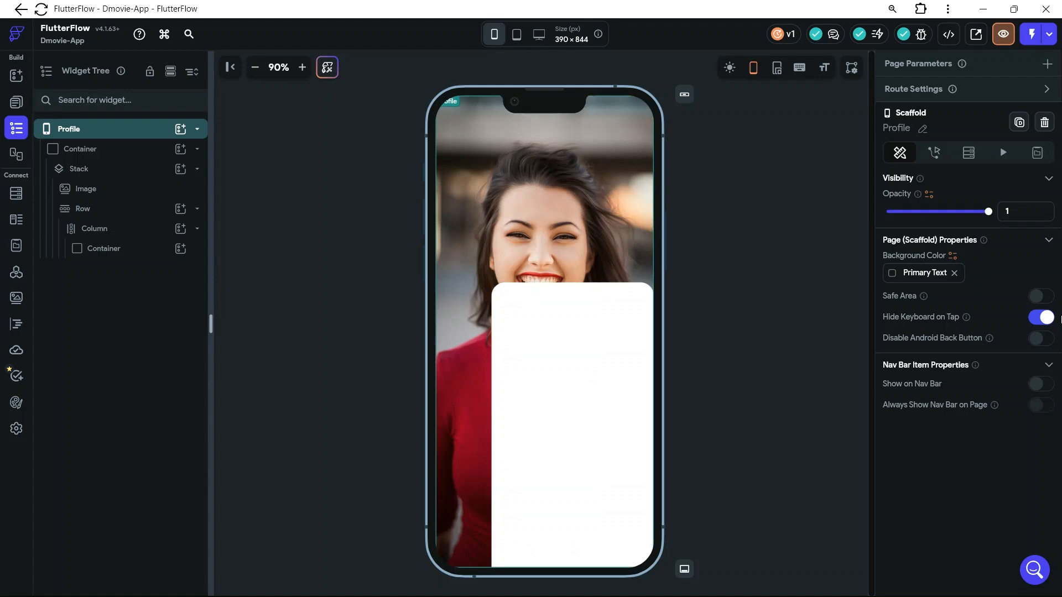
click(1040, 297)
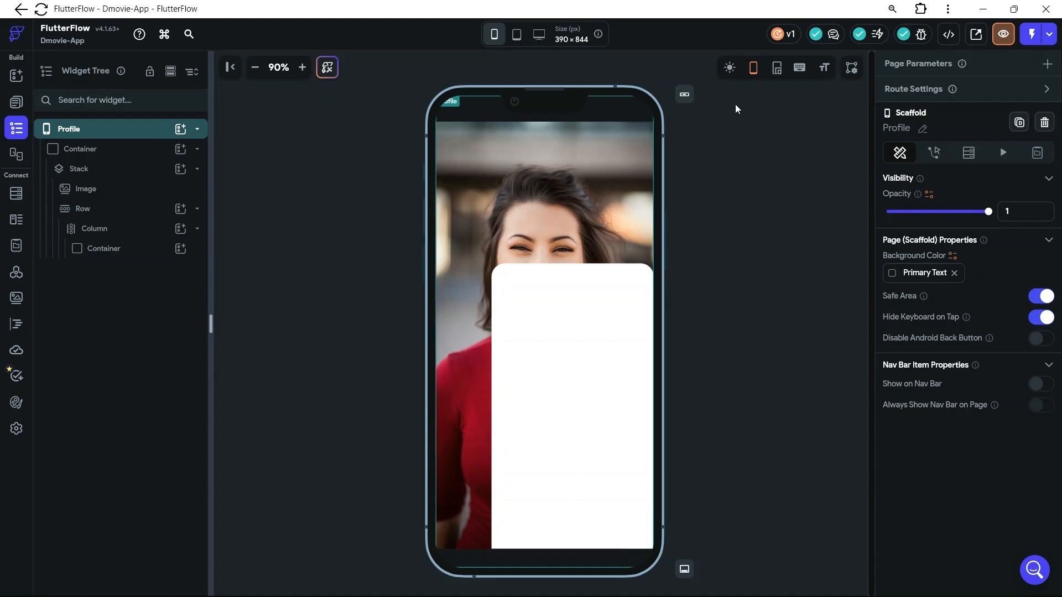
click(753, 68)
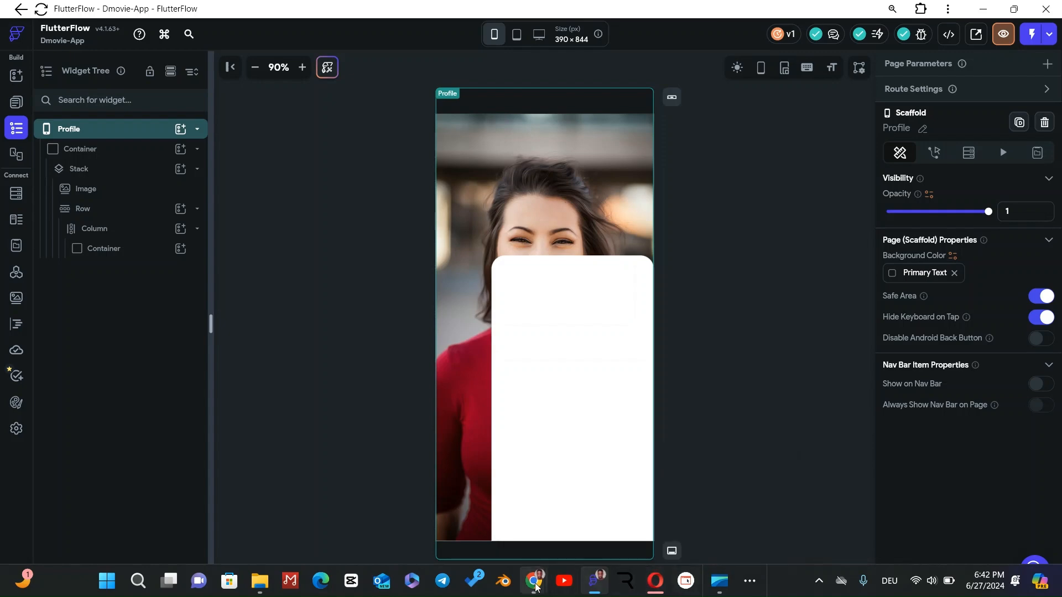
Switch to Figma to check the User Account card layout, and return to FlutterFlow
mouse_move(534, 581)
click(575, 528)
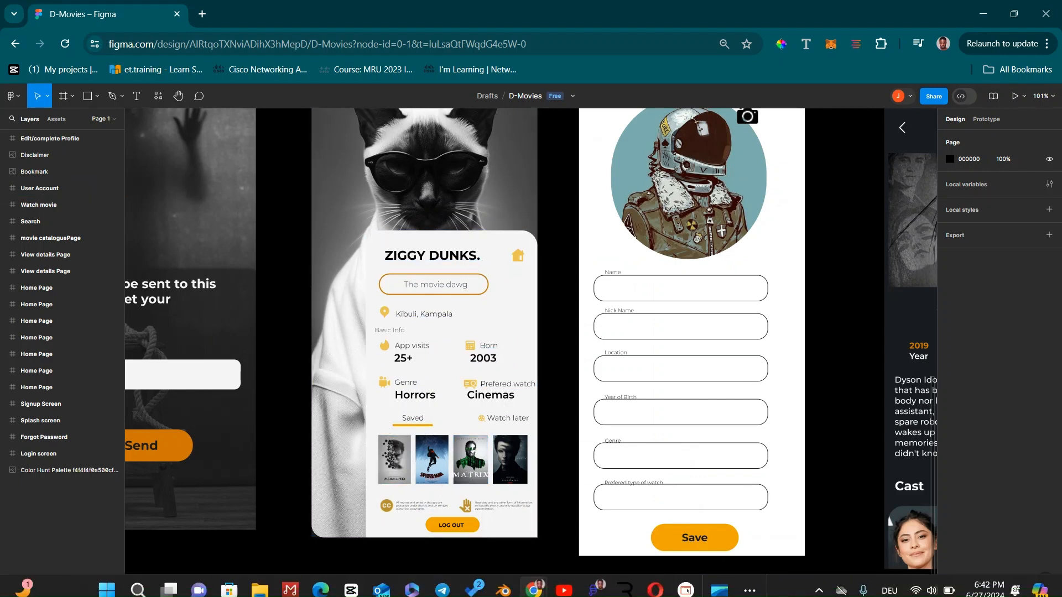
click(592, 590)
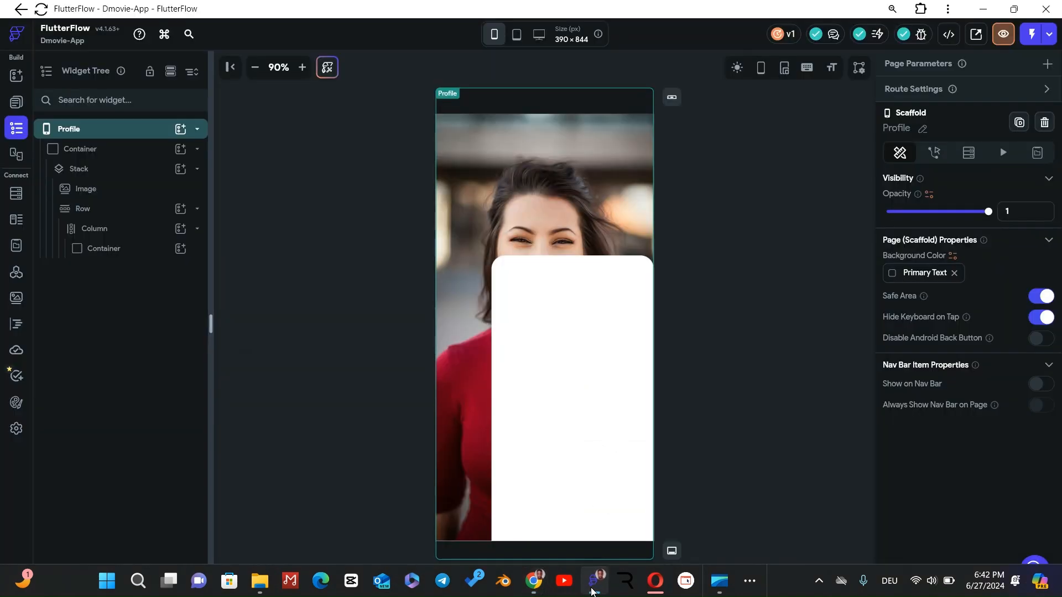
Add a Column inside the white card's Container and a Row inside that Column
click(156, 255)
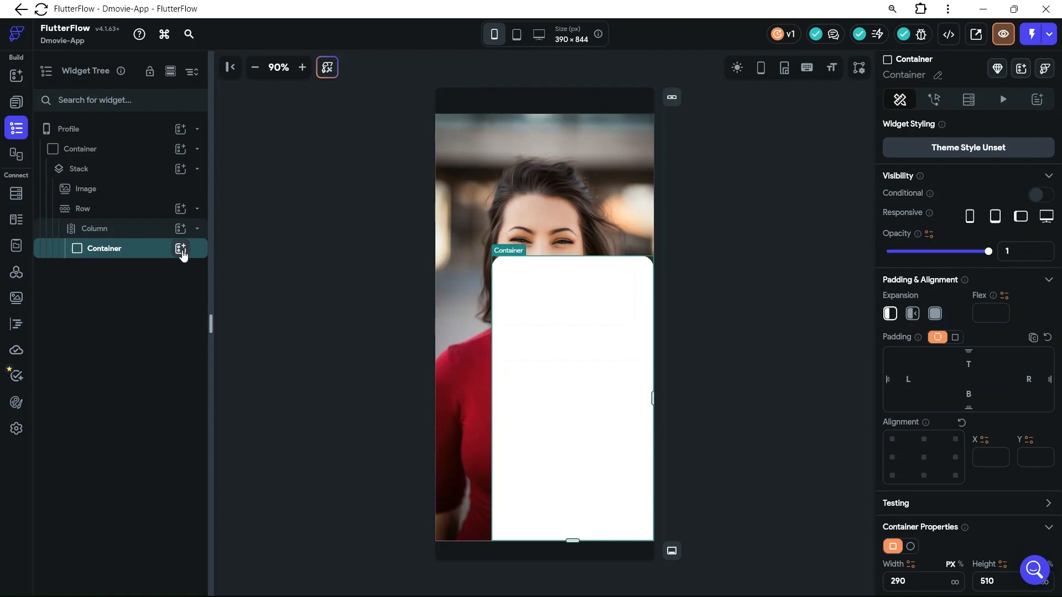
click(181, 249)
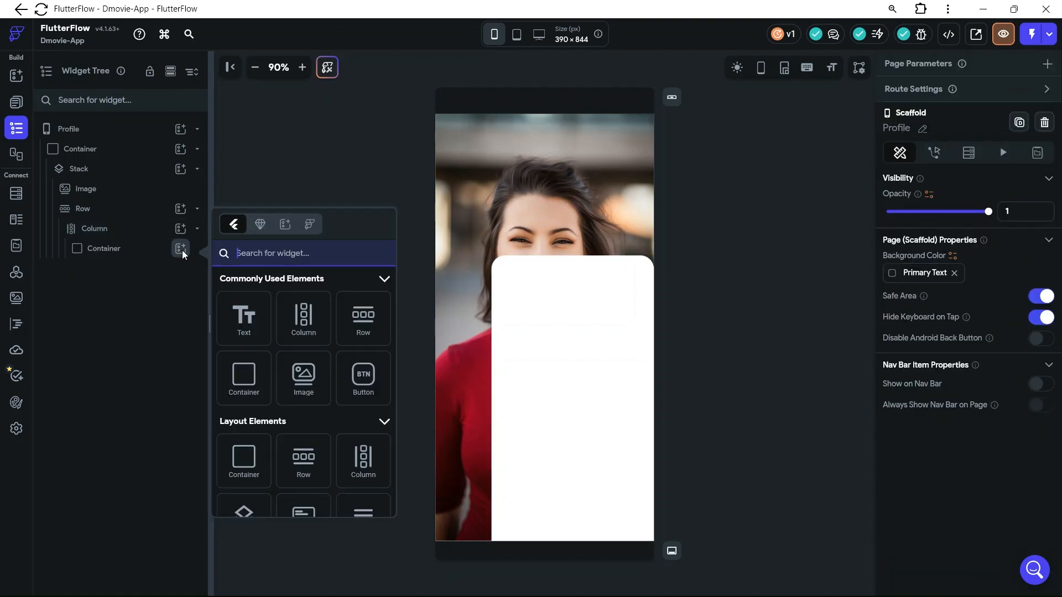
click(302, 330)
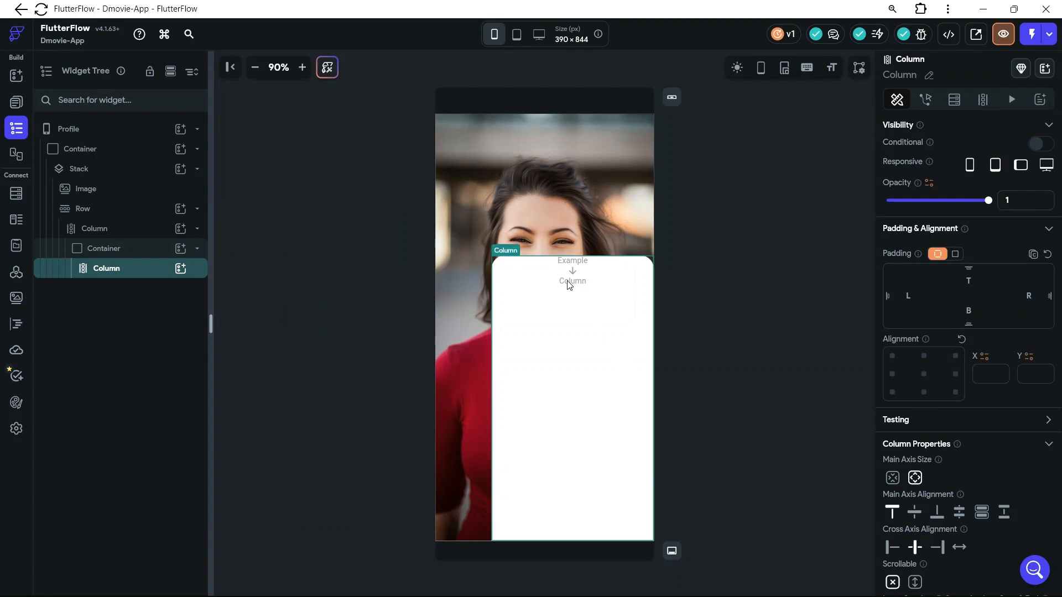
click(180, 269)
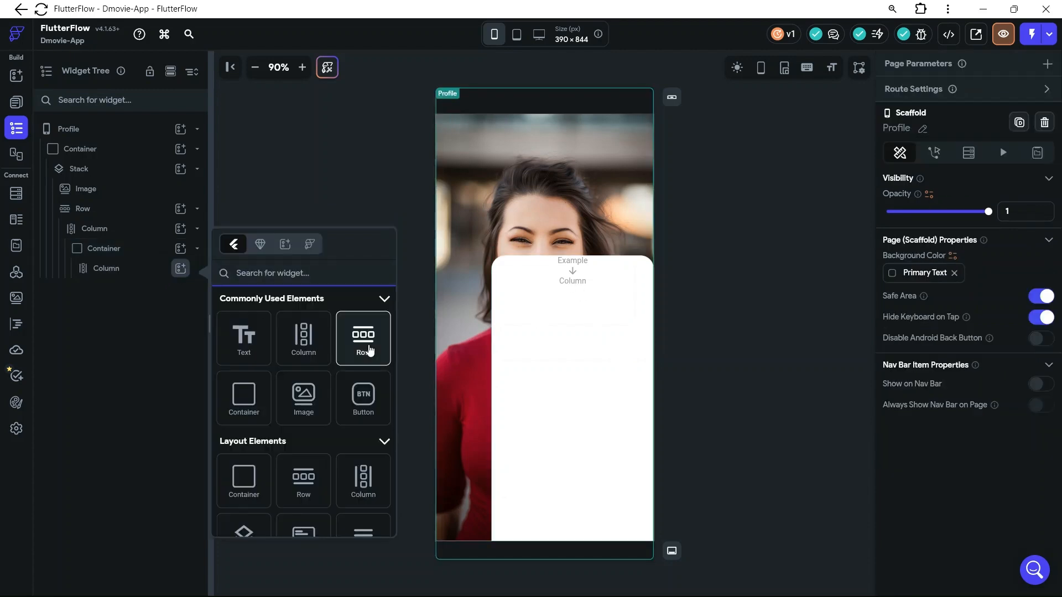
click(367, 348)
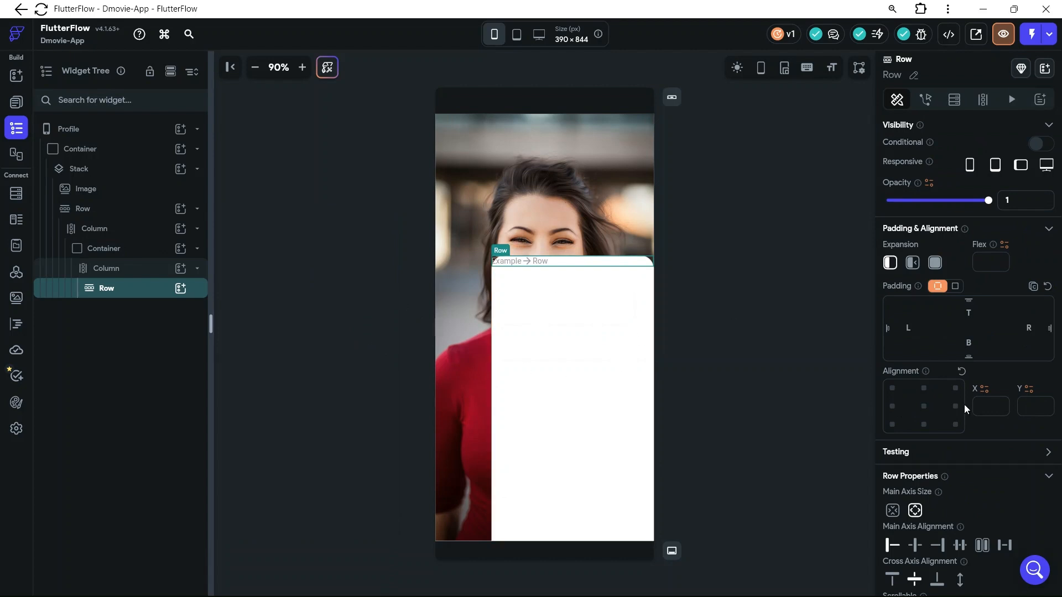
Set the new Column's start spacing to 12 and the Row's items spacing to 12, applied to start and end
scroll(954, 513, down, 3)
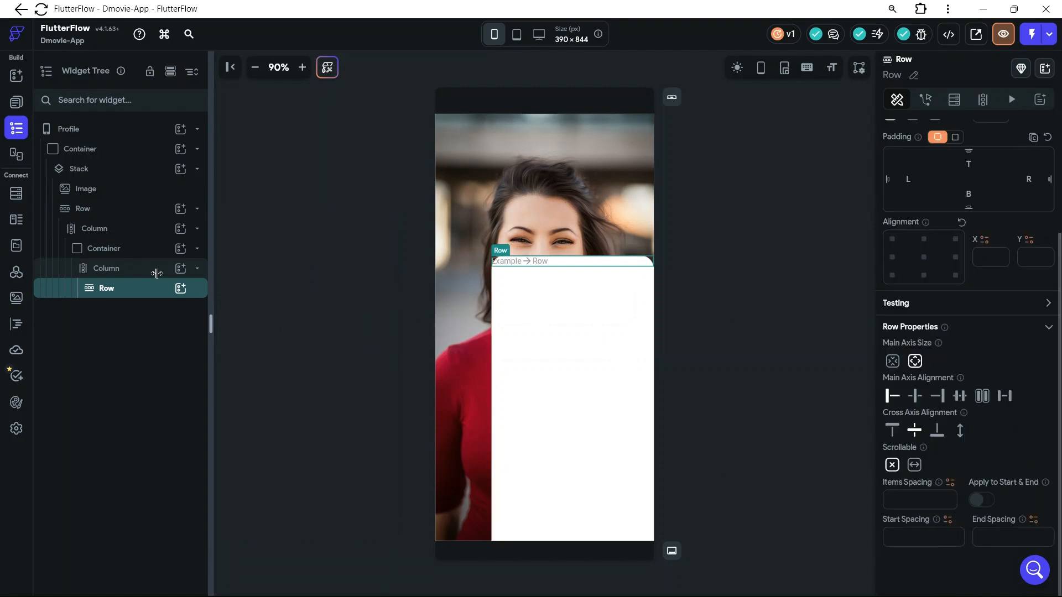
click(605, 296)
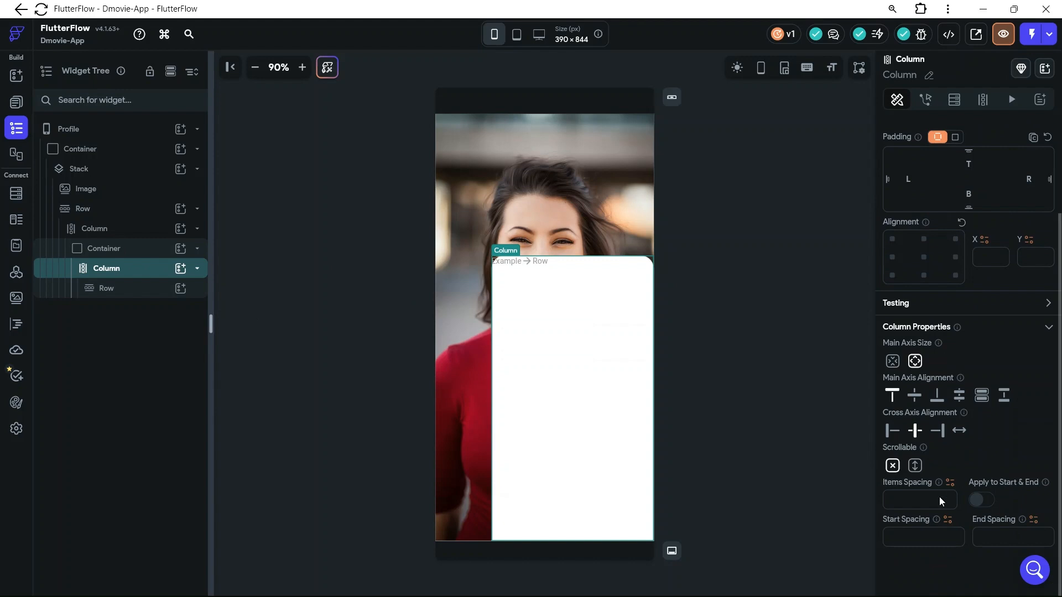
click(905, 532)
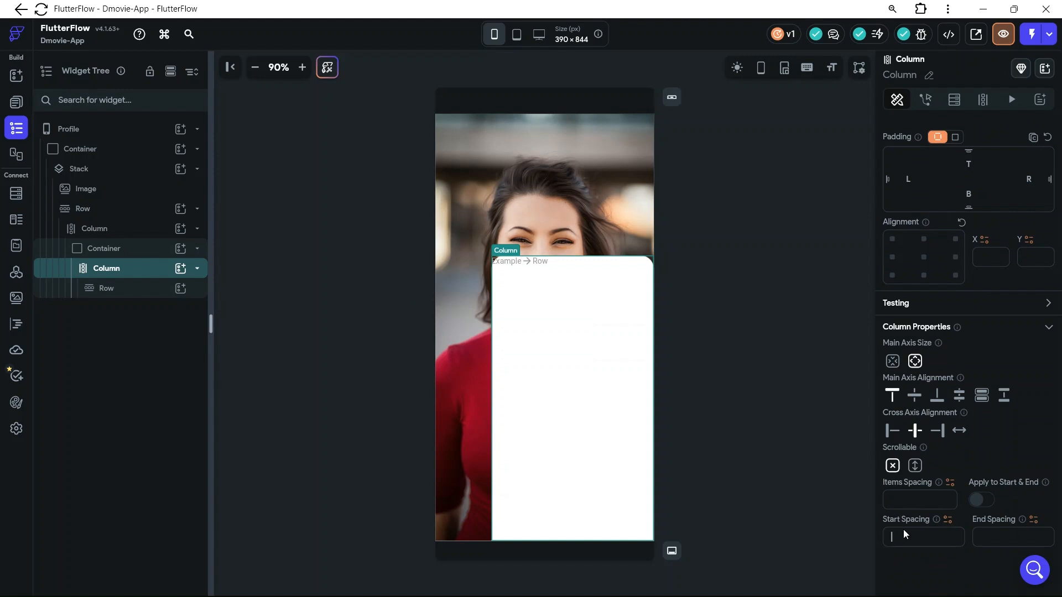
text(12)
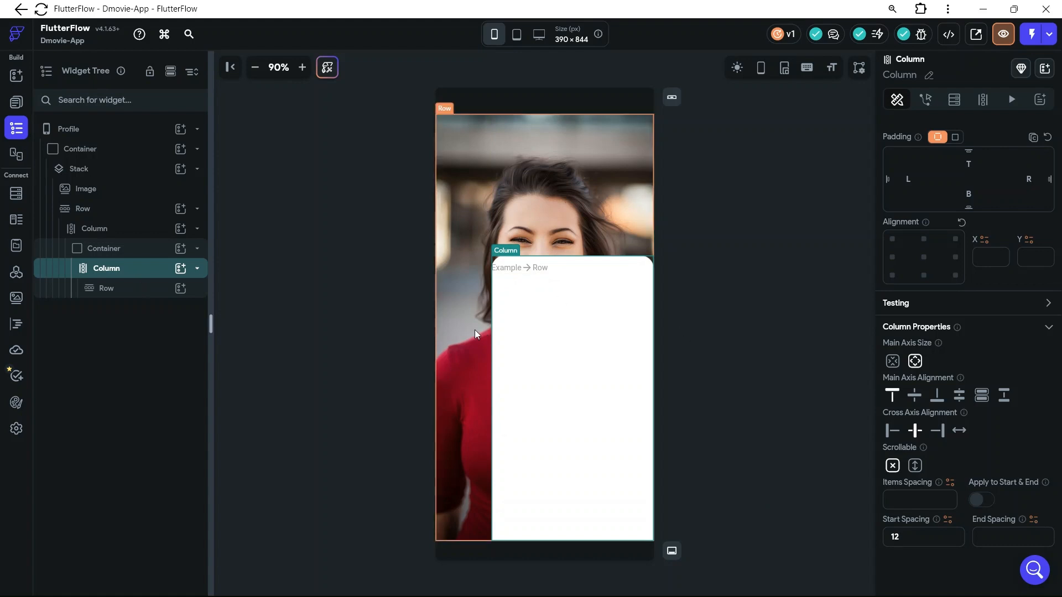
click(108, 302)
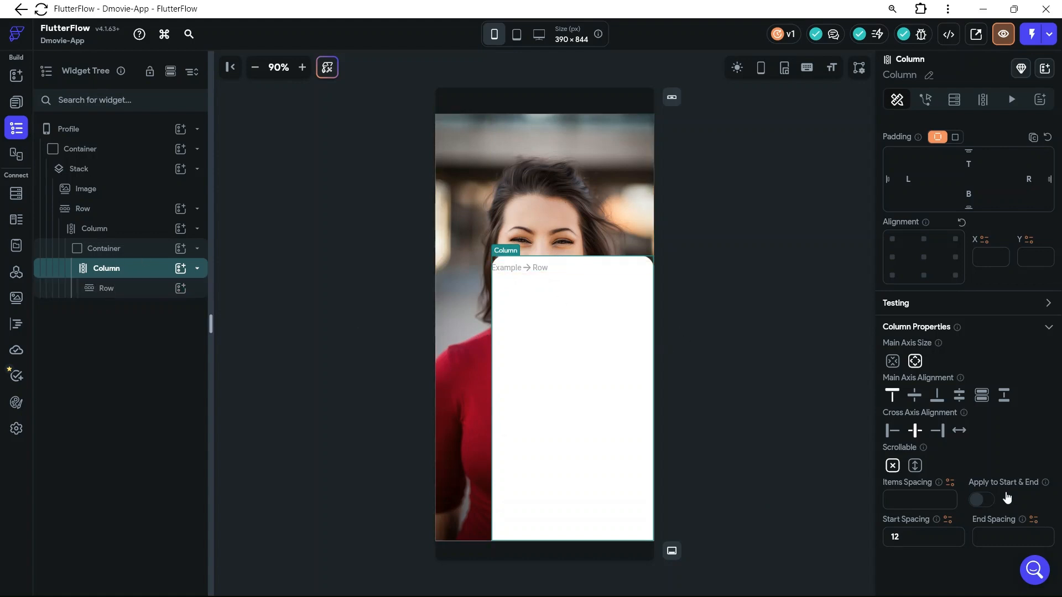
click(977, 536)
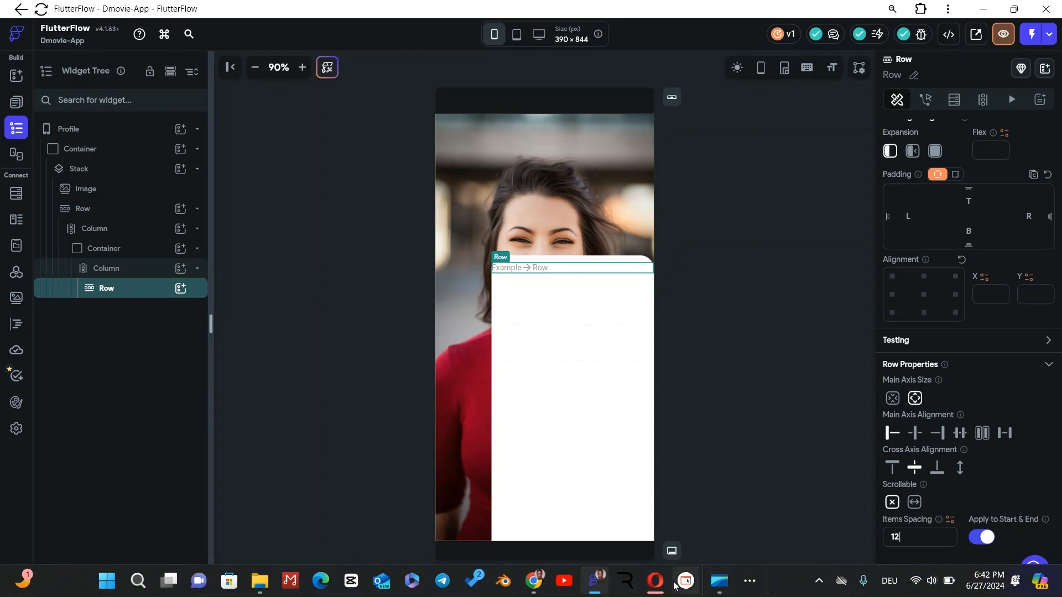
Switch to Figma to check the name heading and home icon on the User Account card, and return to FlutterFlow
mouse_move(530, 591)
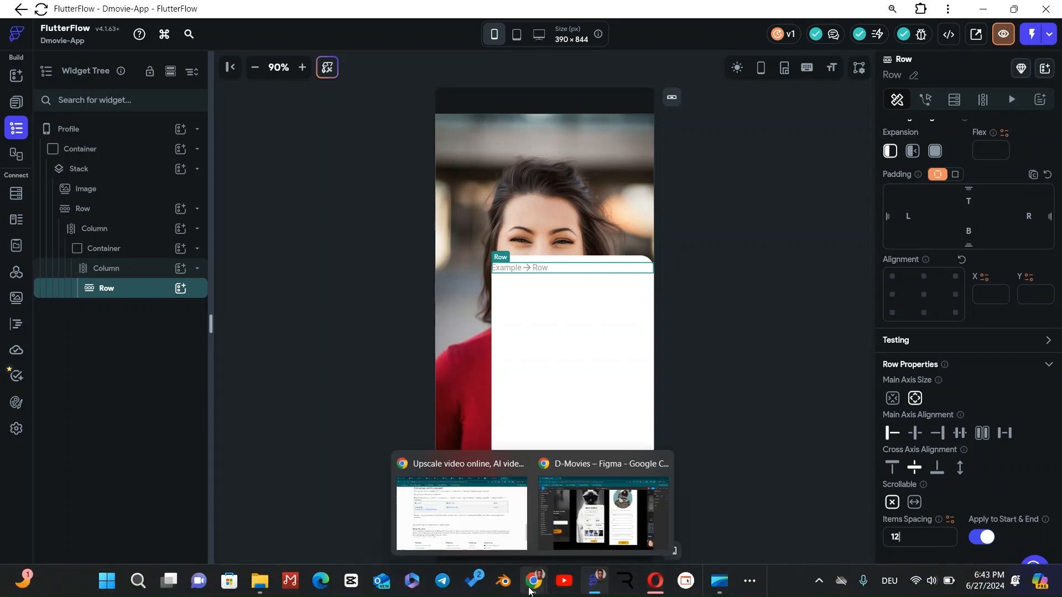
click(570, 531)
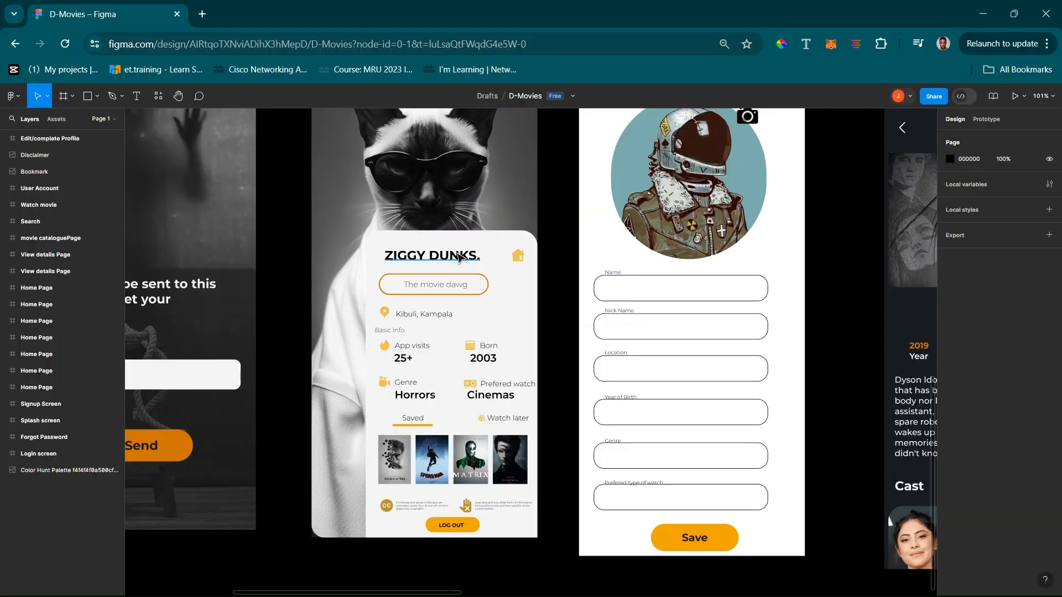
click(988, 15)
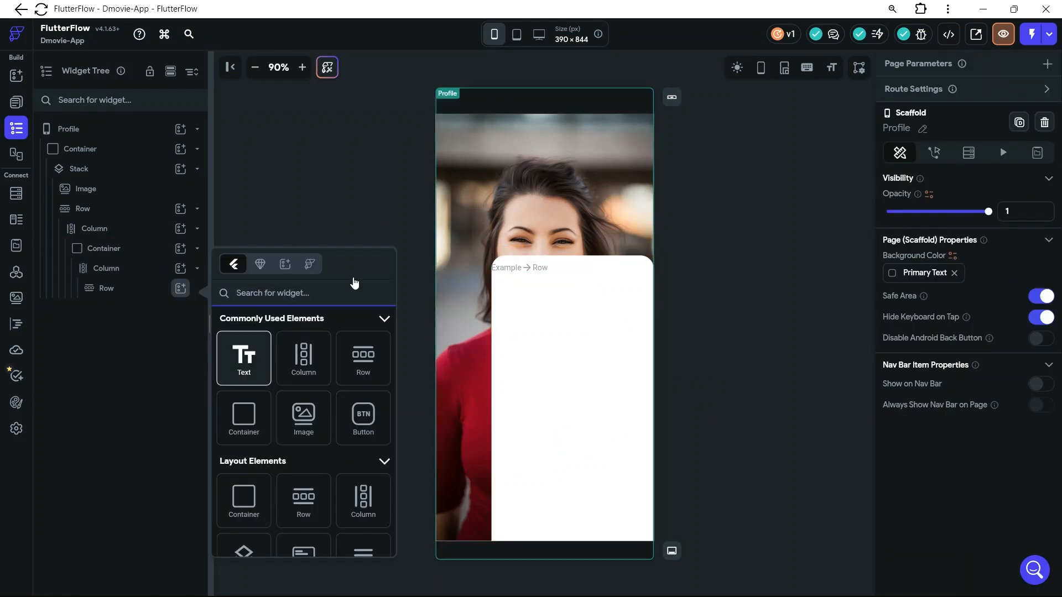
Add a Text widget to the card's new Row and place an Icon widget beside it
key(Return)
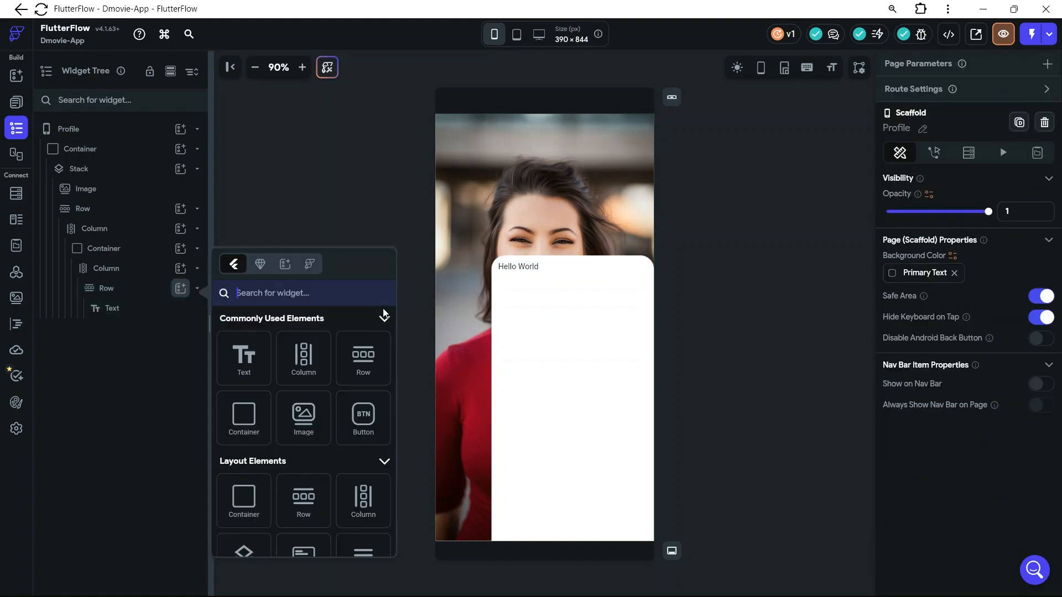
scroll(369, 440, down, 5)
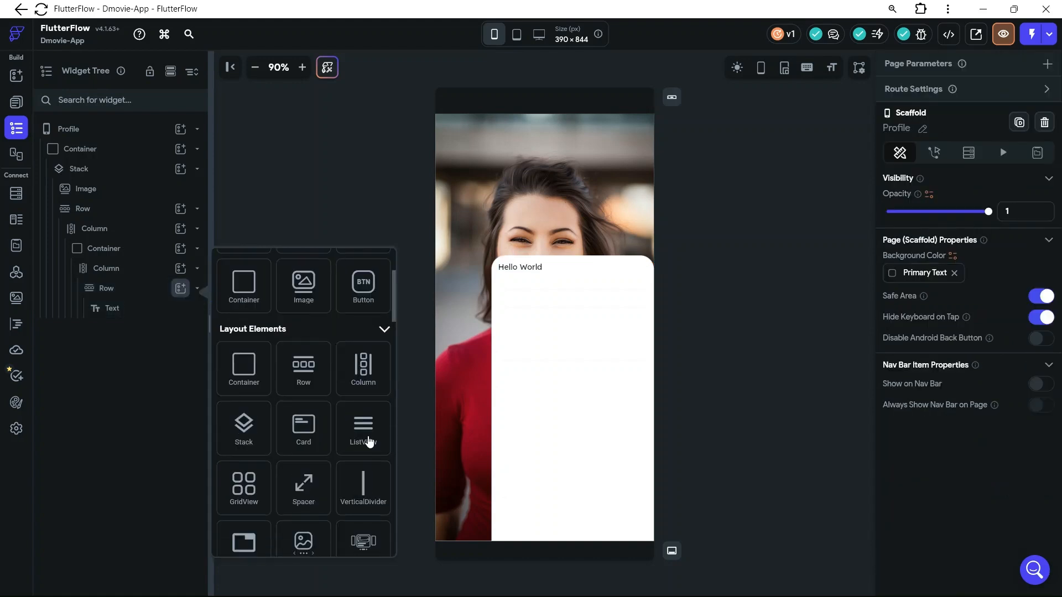
scroll(369, 440, down, 4)
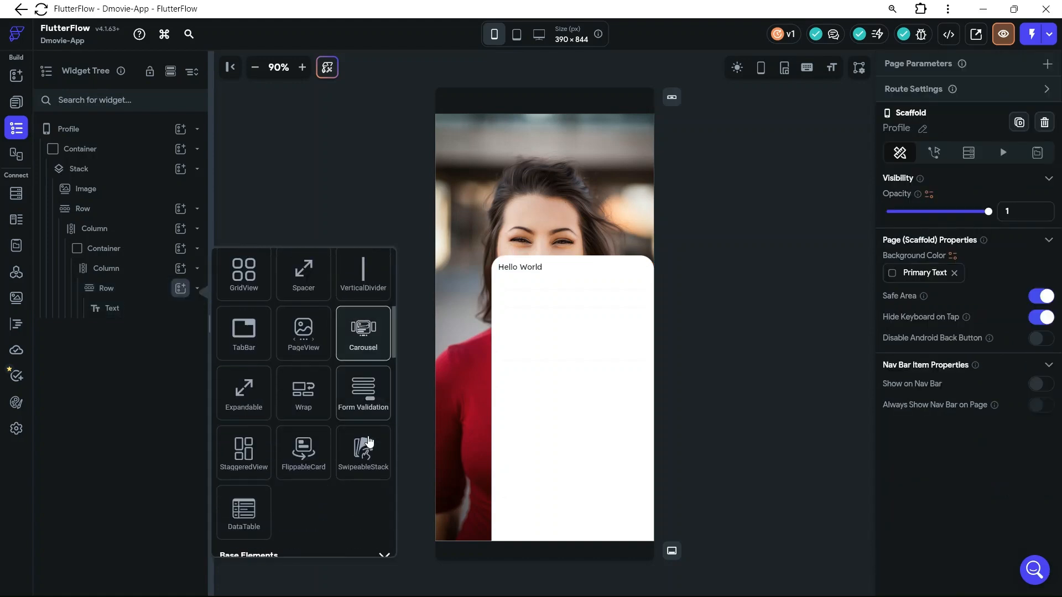
scroll(369, 441, down, 3)
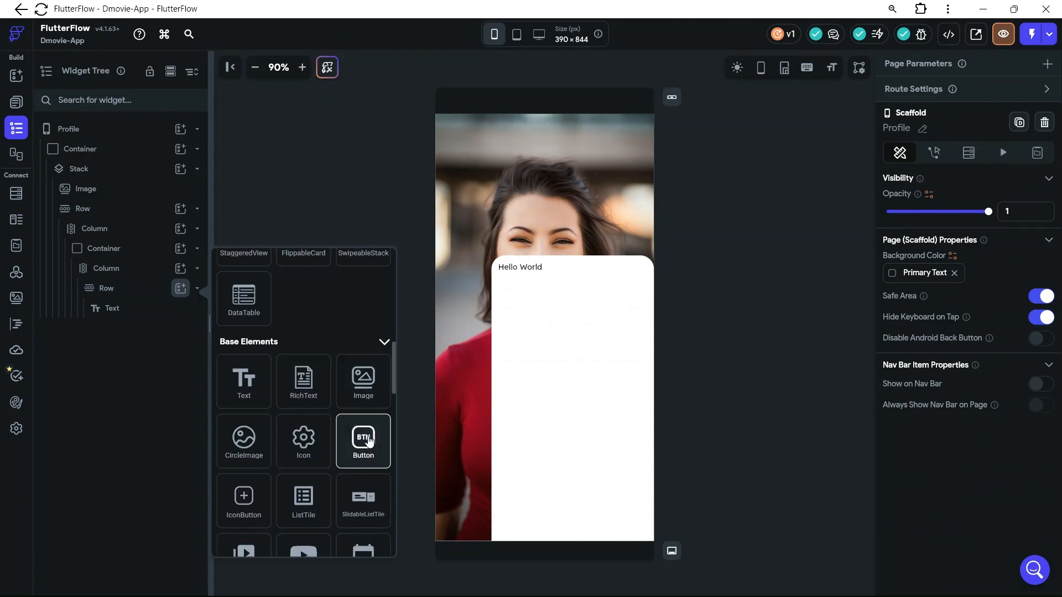
drag(317, 456, 552, 268)
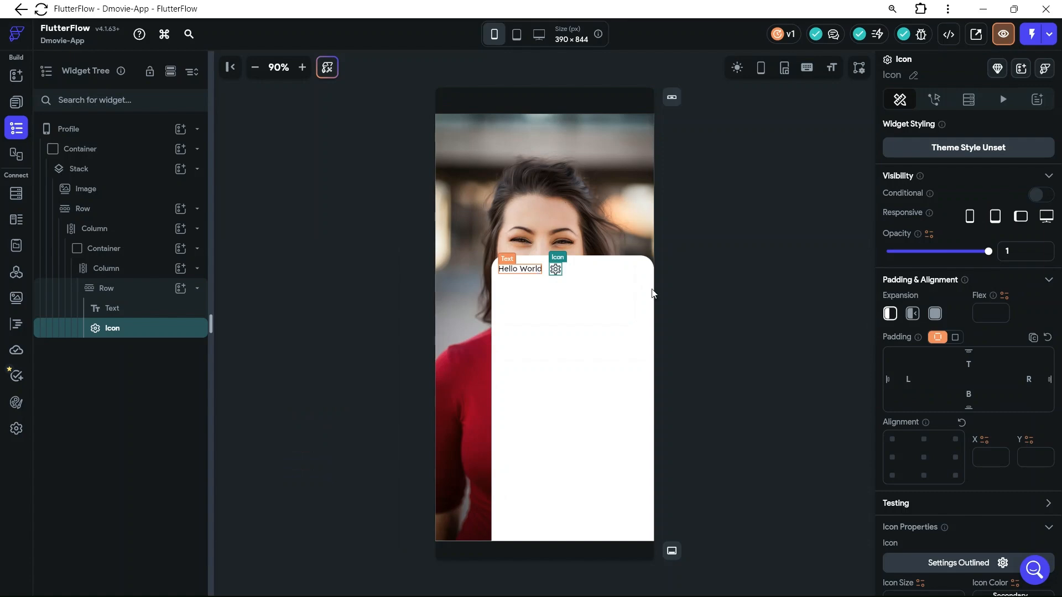
Change the font family of the Hello World text in the card's Row to the Google font Montserrat
scroll(1011, 489, down, 4)
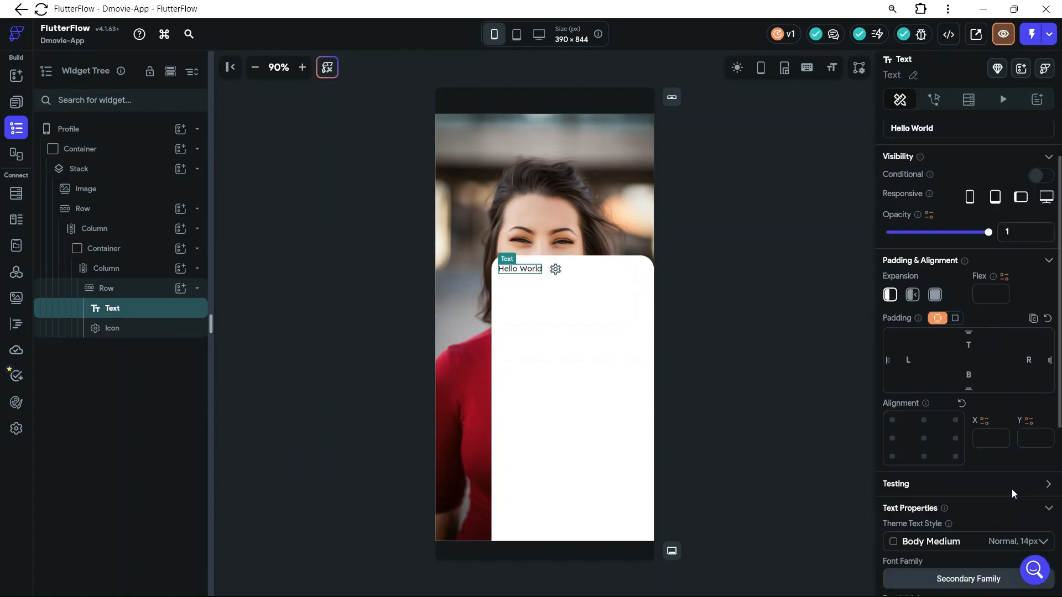
click(971, 452)
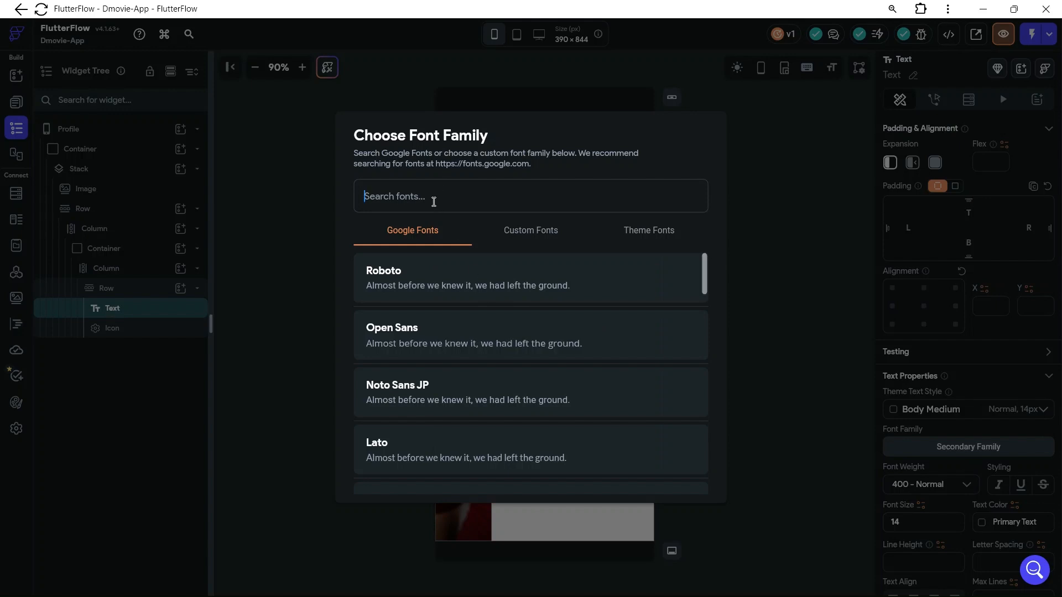
text(mon)
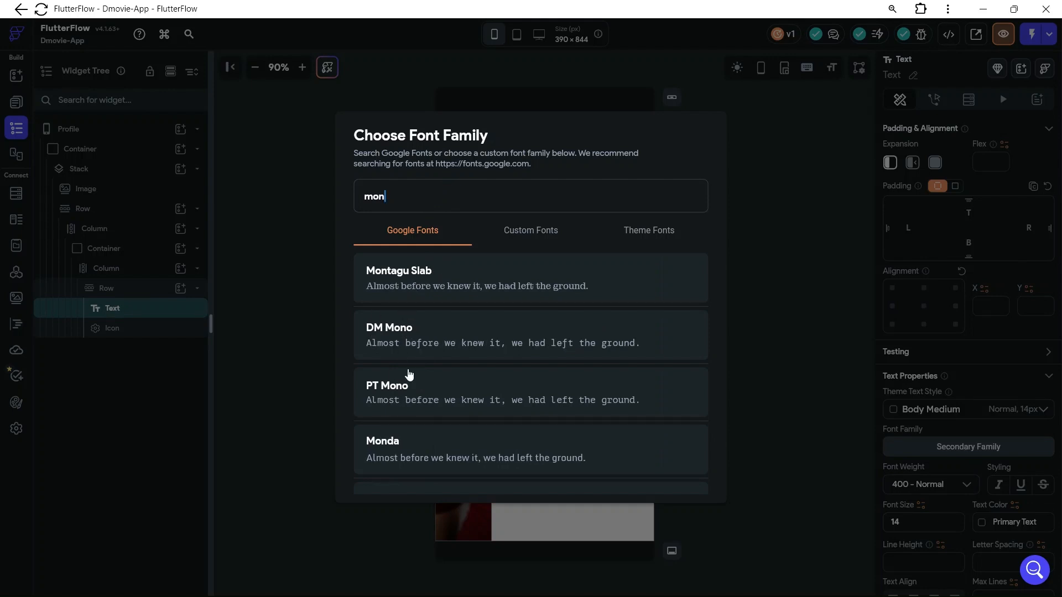
scroll(407, 378, down, 2)
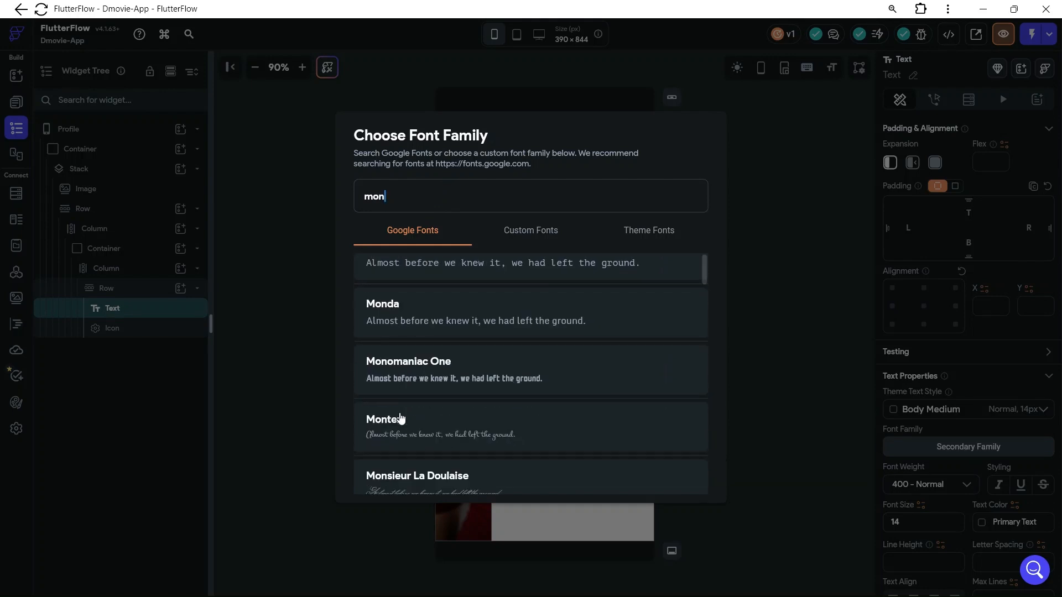
scroll(399, 419, down, 3)
scroll(422, 347, down, 3)
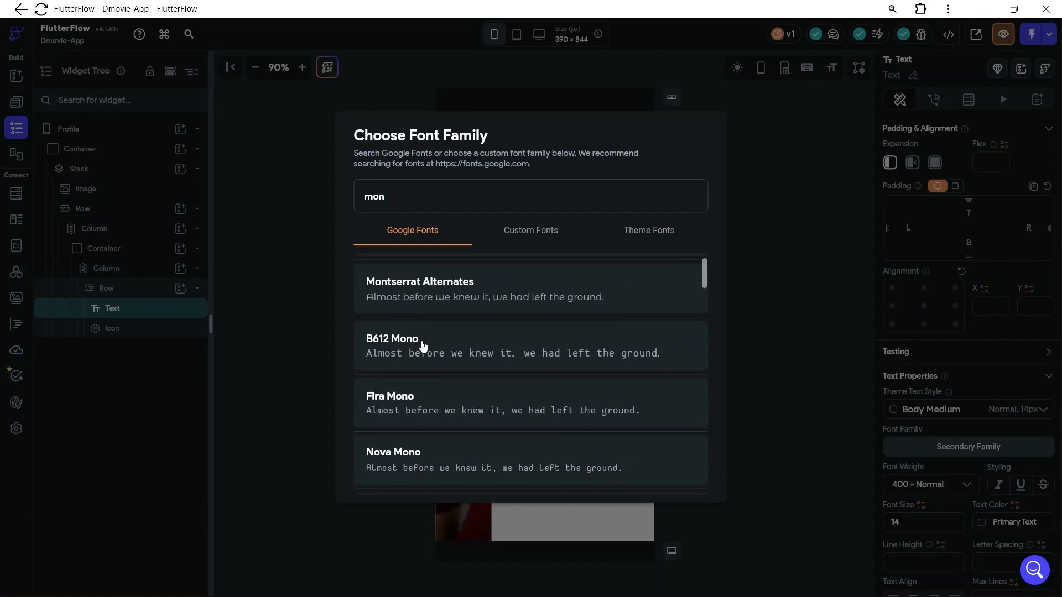
scroll(422, 348, up, 1)
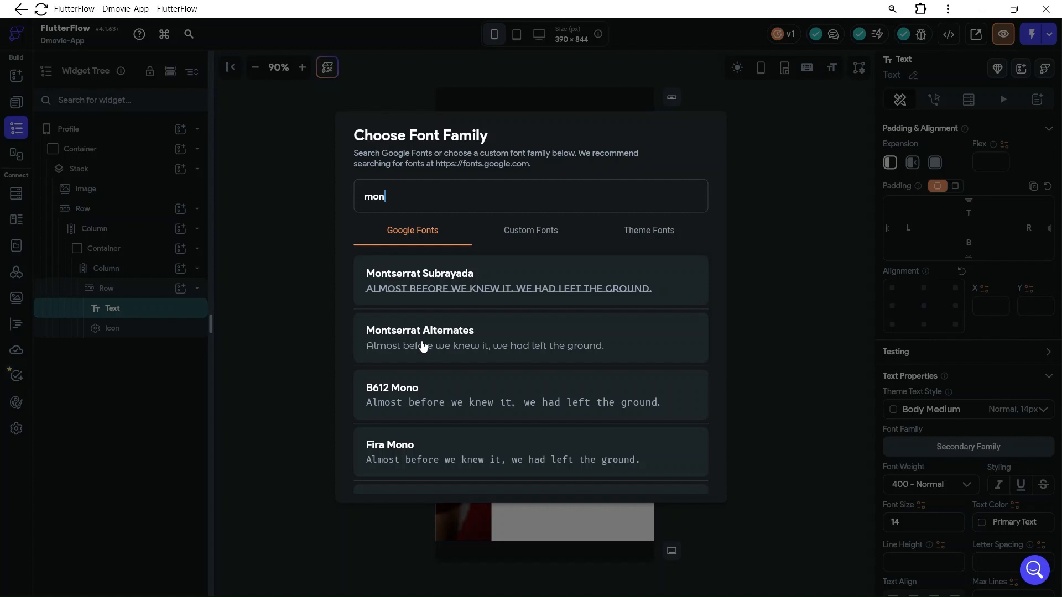
scroll(422, 347, up, 3)
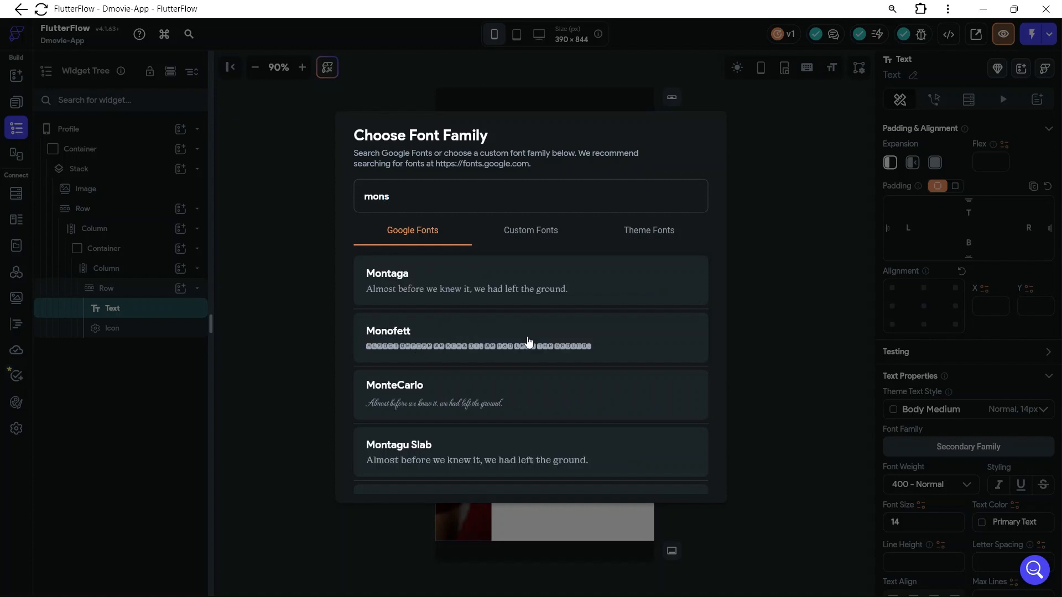
scroll(527, 340, up, 2)
scroll(528, 342, up, 3)
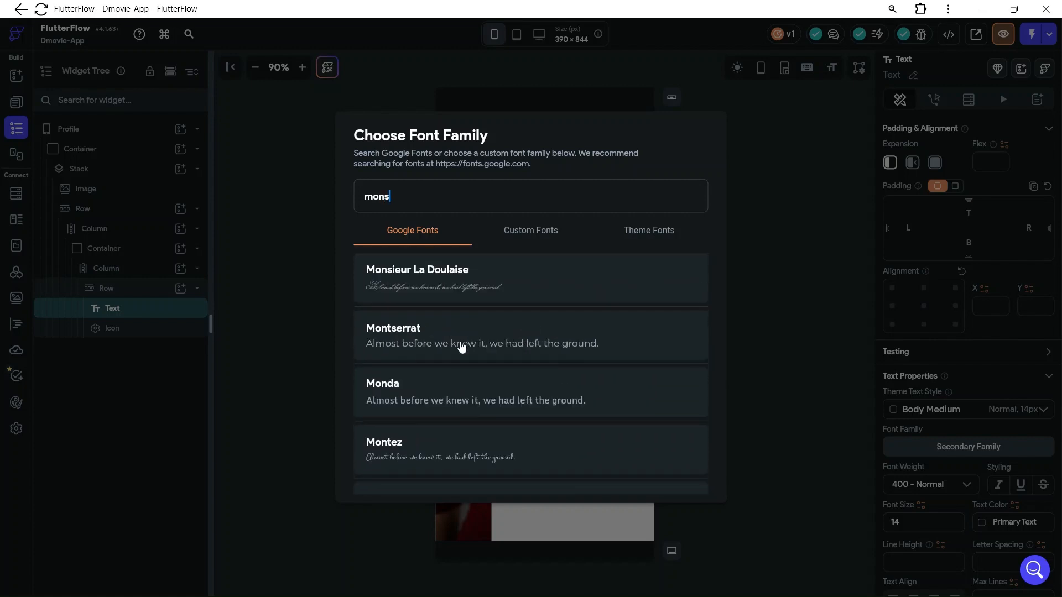
click(462, 347)
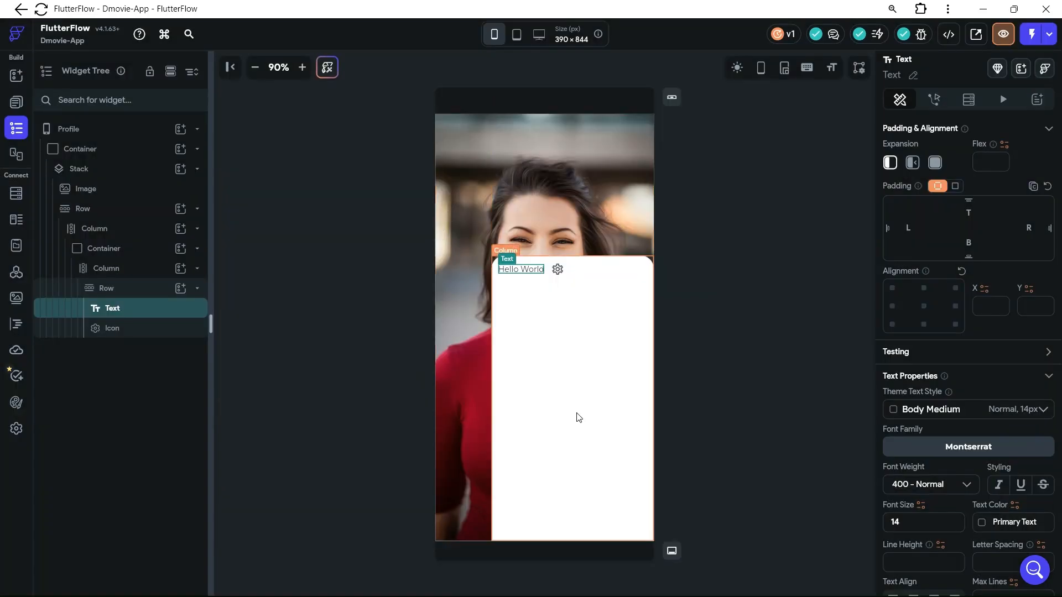
Set the card heading text's font weight to 800 - Extra Bold
click(946, 489)
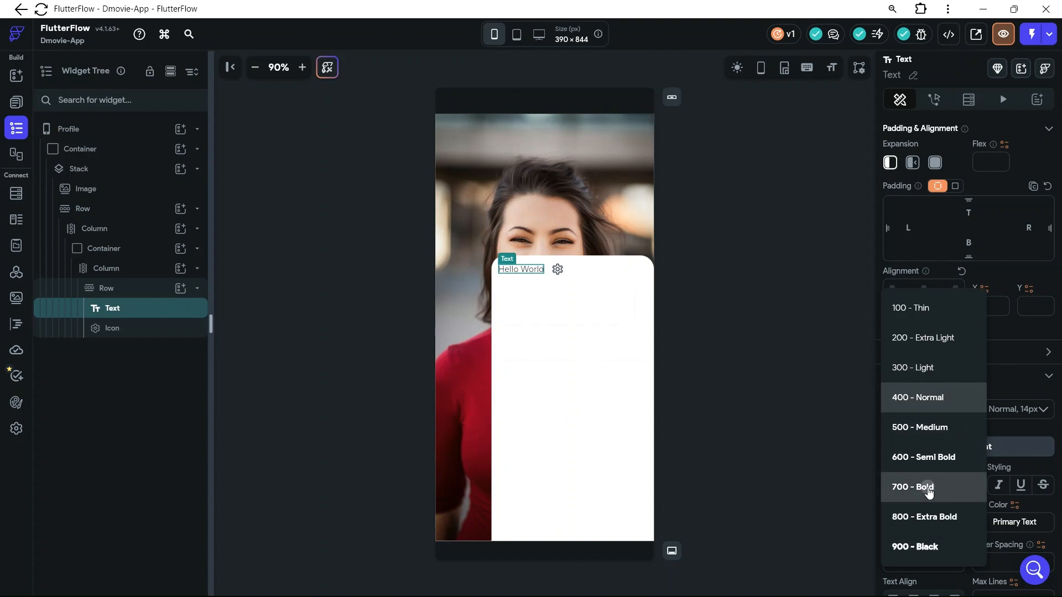
click(929, 491)
click(935, 489)
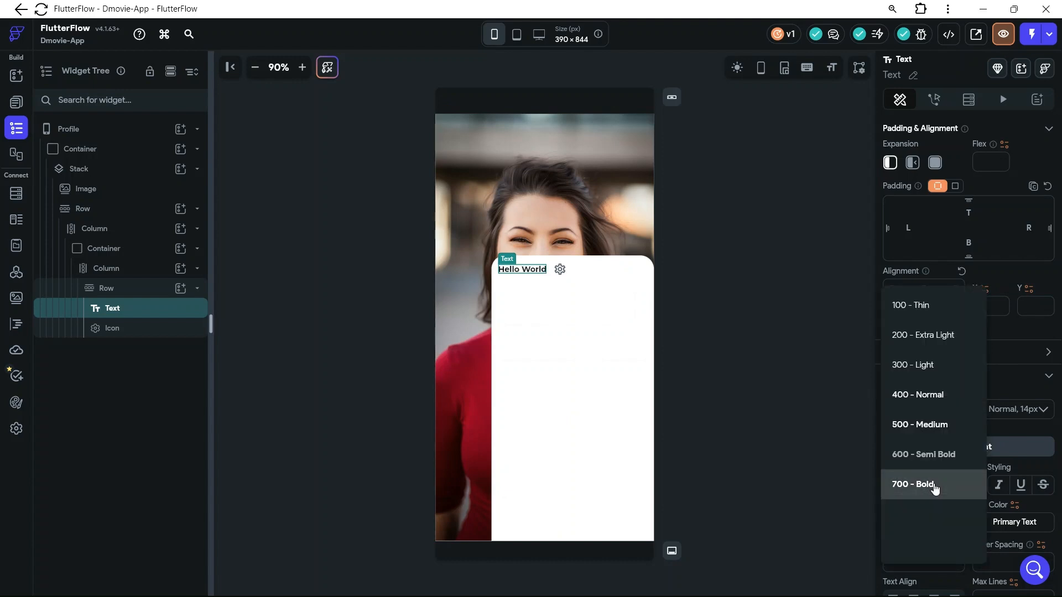
click(934, 511)
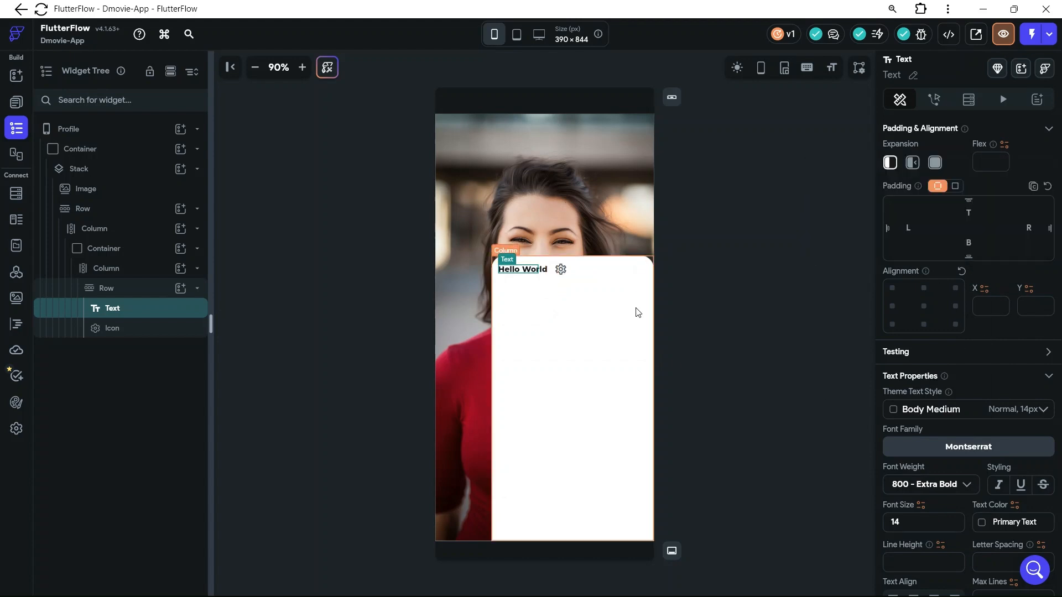
Replace the Hello World content of the card's Text widget with the profile owner's full name
scroll(967, 254, up, 4)
click(923, 192)
key(ctrl+a)
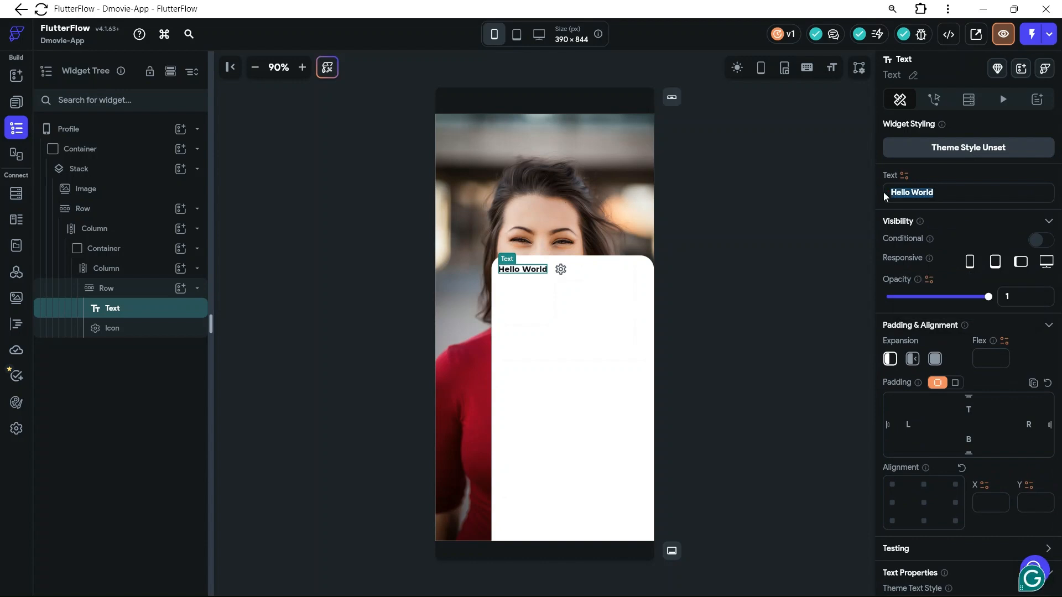
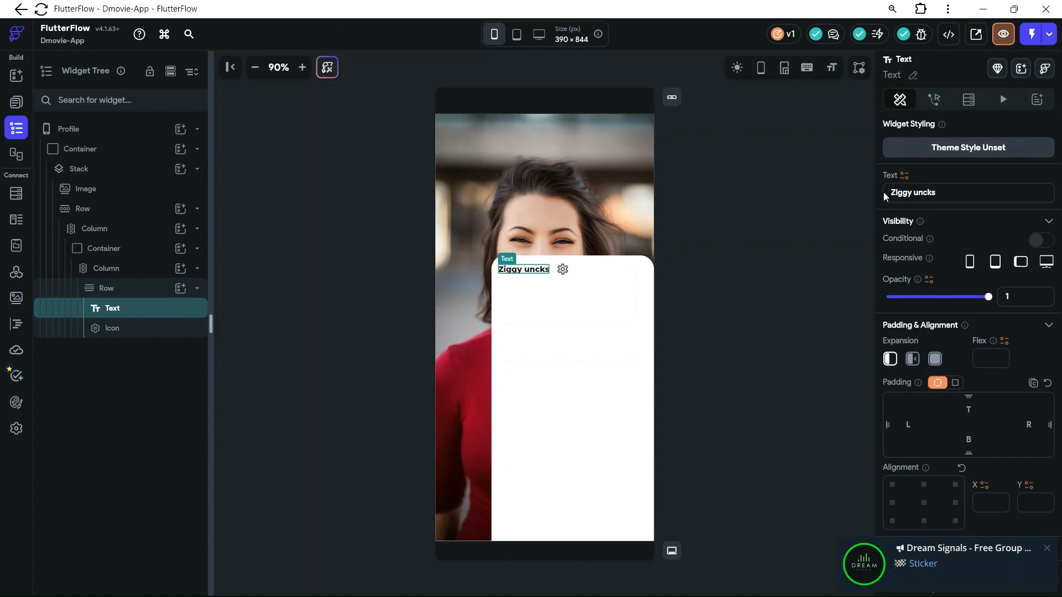
mouse_move(917, 193)
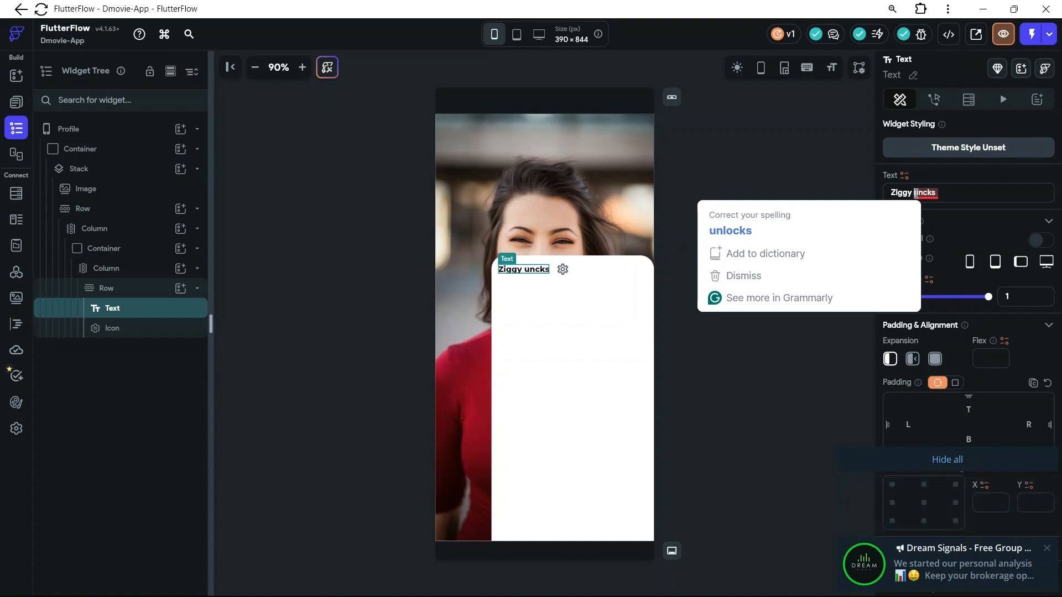
text(D)
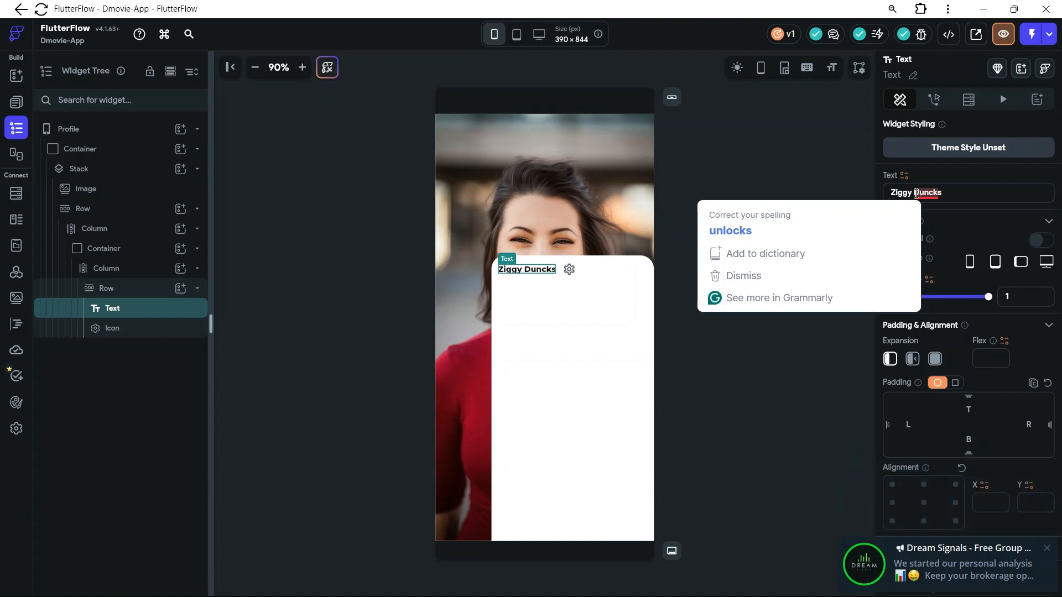
click(974, 190)
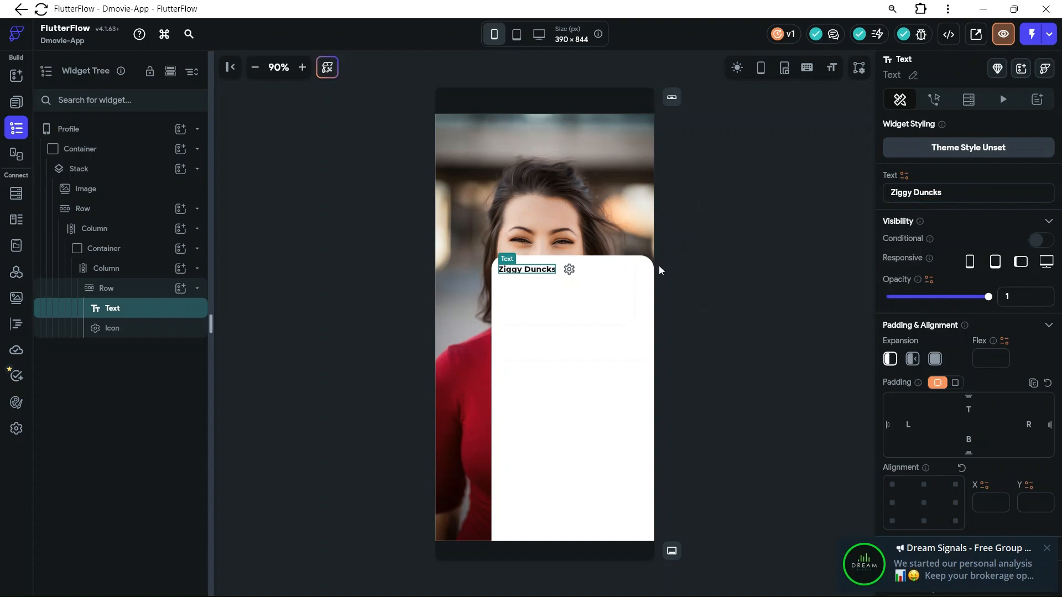
Change the settings icon beside the name to the Material icon Home Sharp, searching the icon library for "home"
click(569, 269)
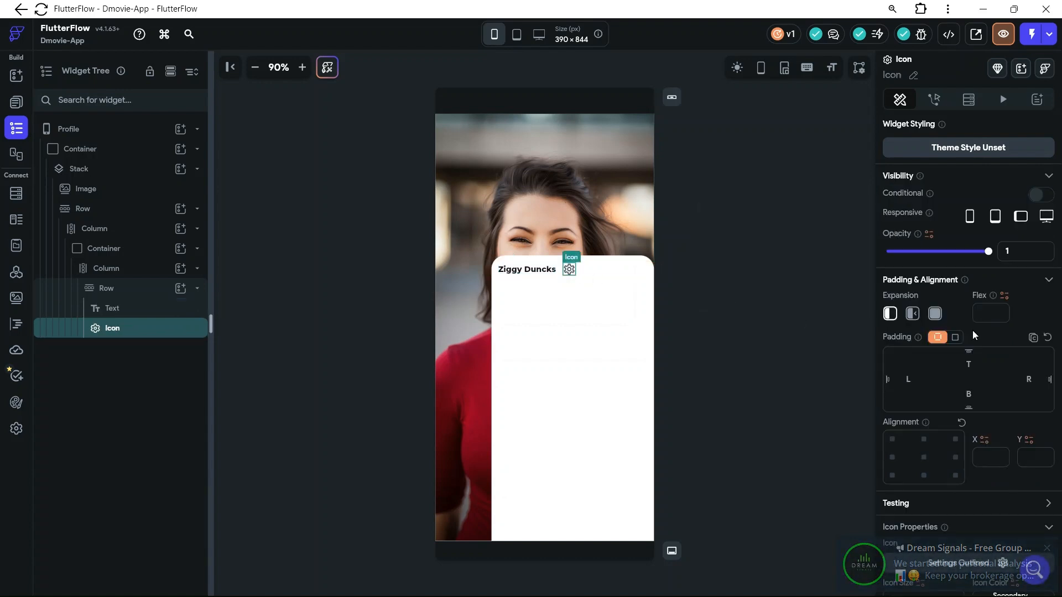
scroll(1005, 386, down, 1)
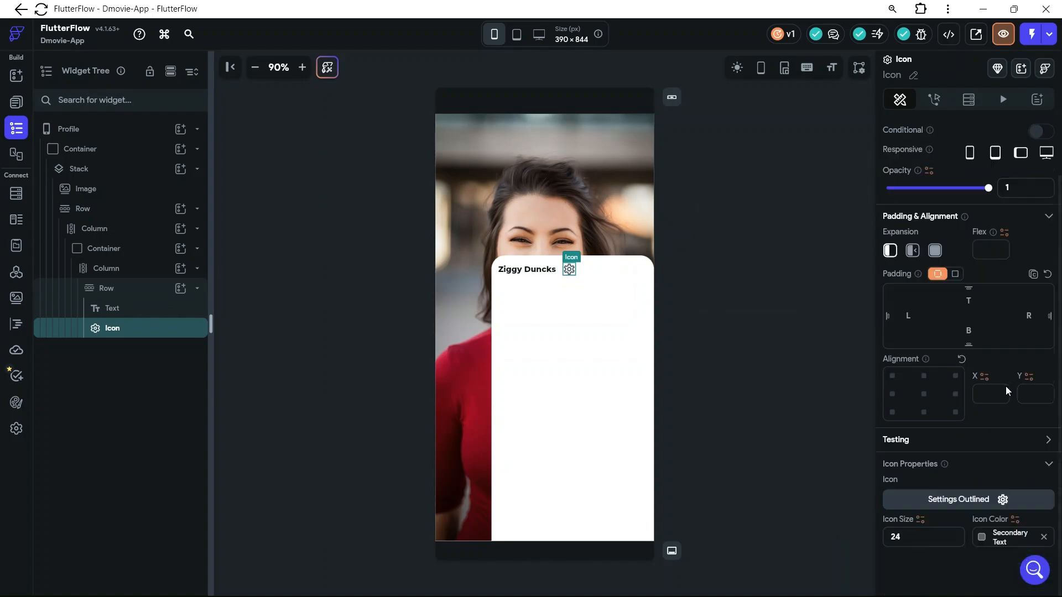
click(973, 505)
click(510, 186)
text(home)
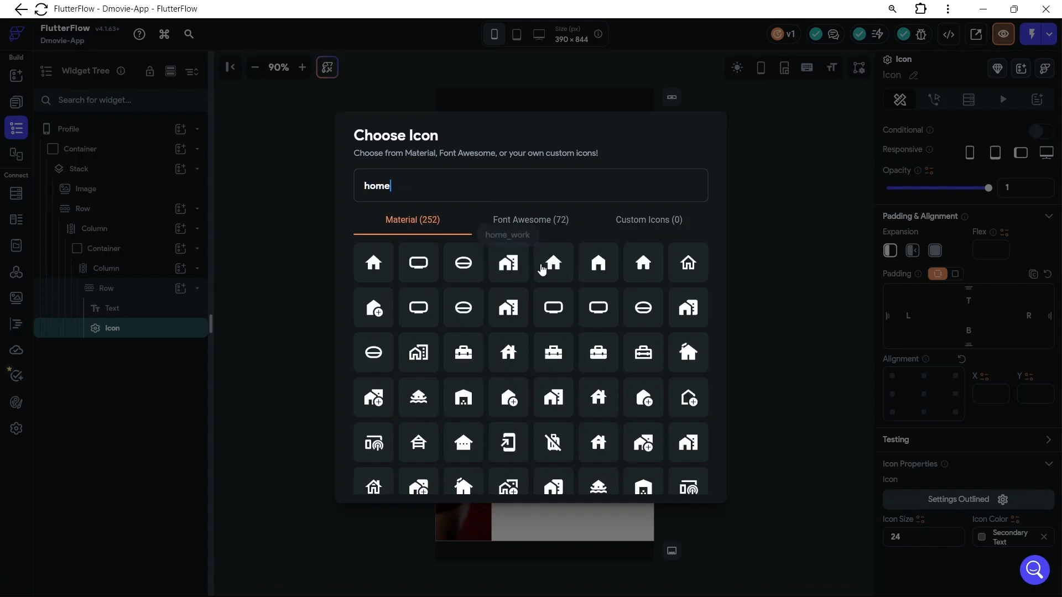
click(549, 270)
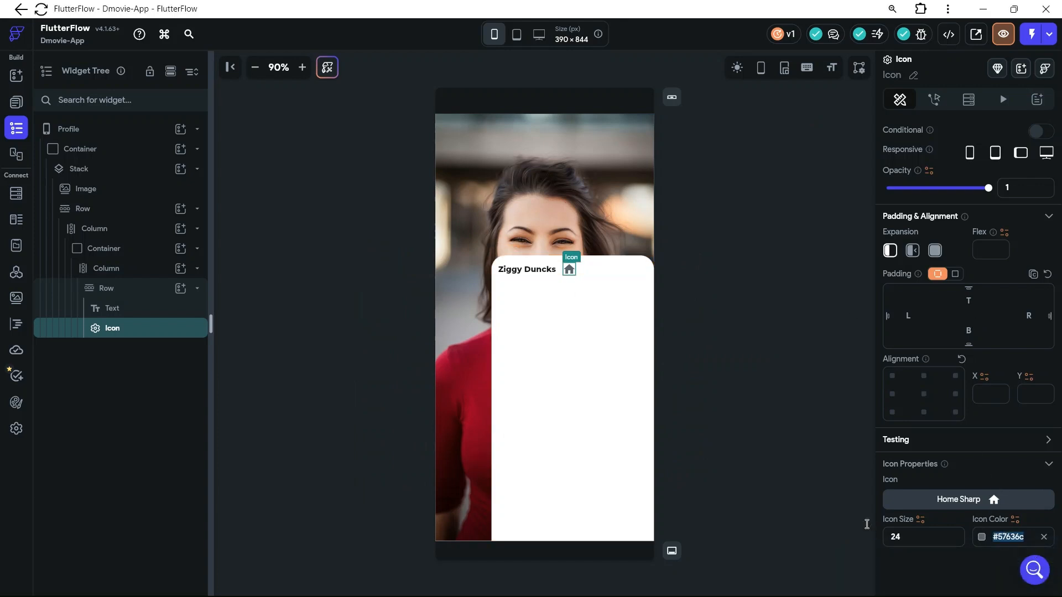
Set the home icon's color to the Tertiary theme color
click(1006, 537)
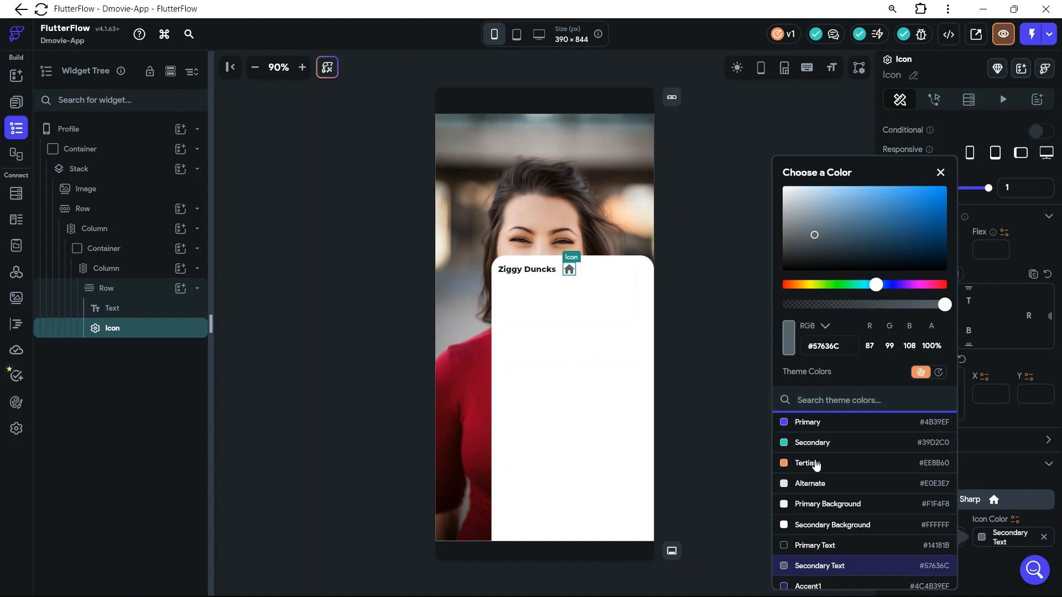
click(811, 466)
click(612, 275)
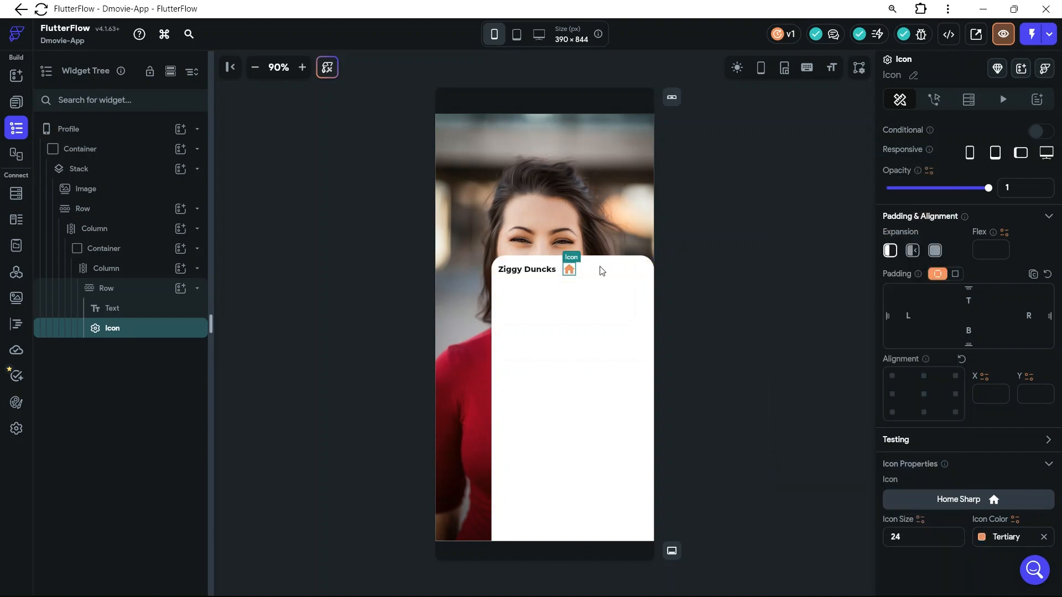
Set the name text's font size to 24 and space its Row's items evenly along the main axis
click(547, 275)
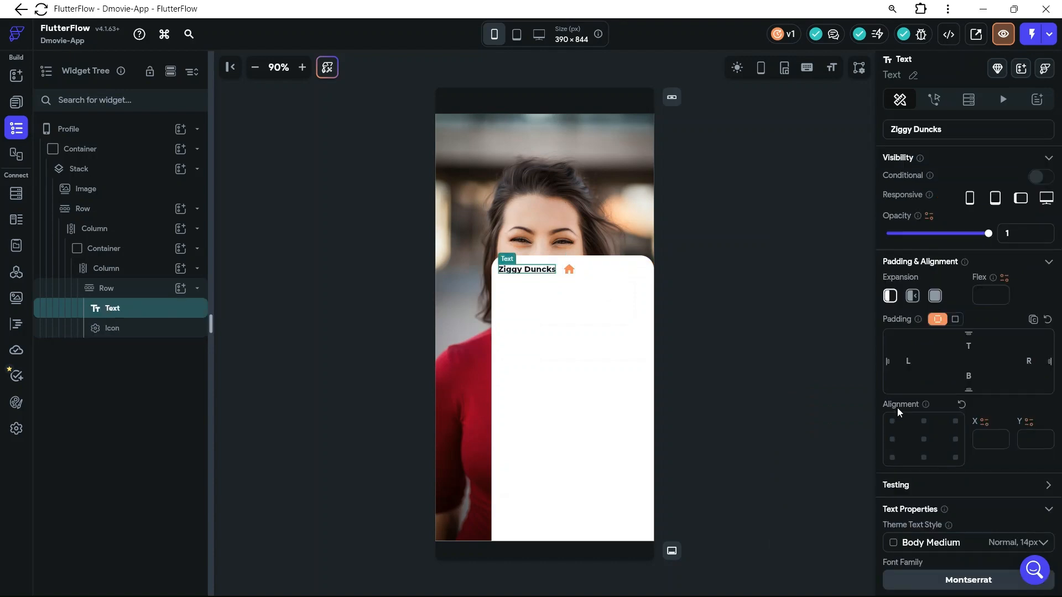
scroll(932, 374, down, 5)
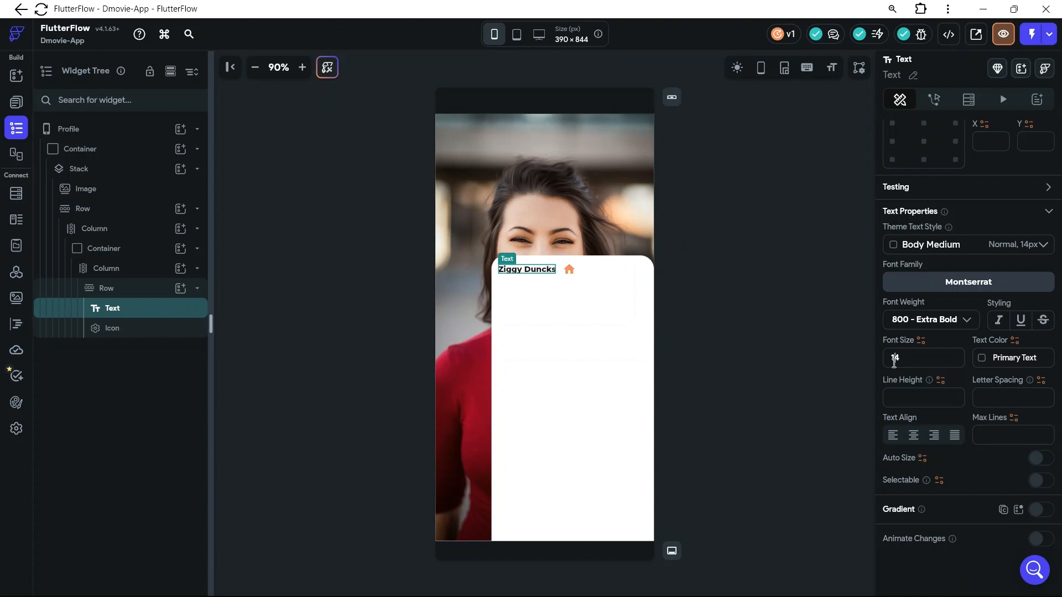
double_click(895, 358)
text(24)
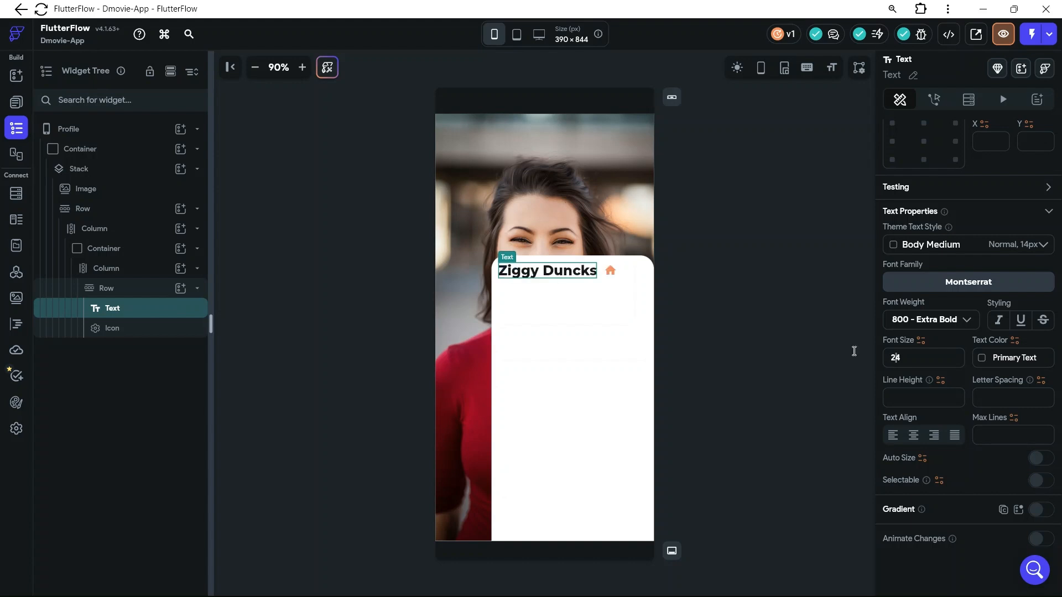
click(623, 279)
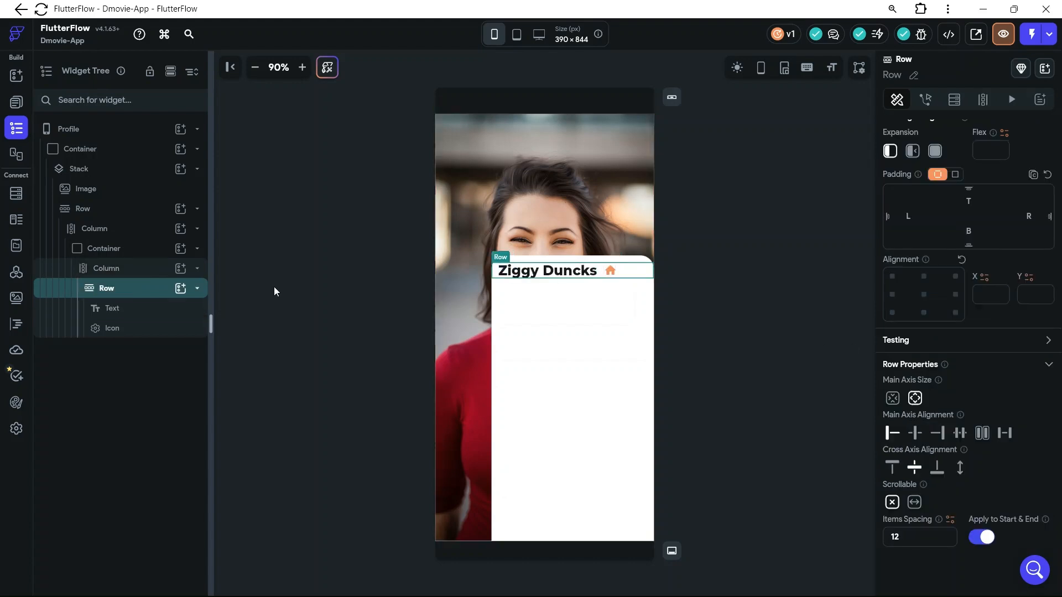
click(960, 434)
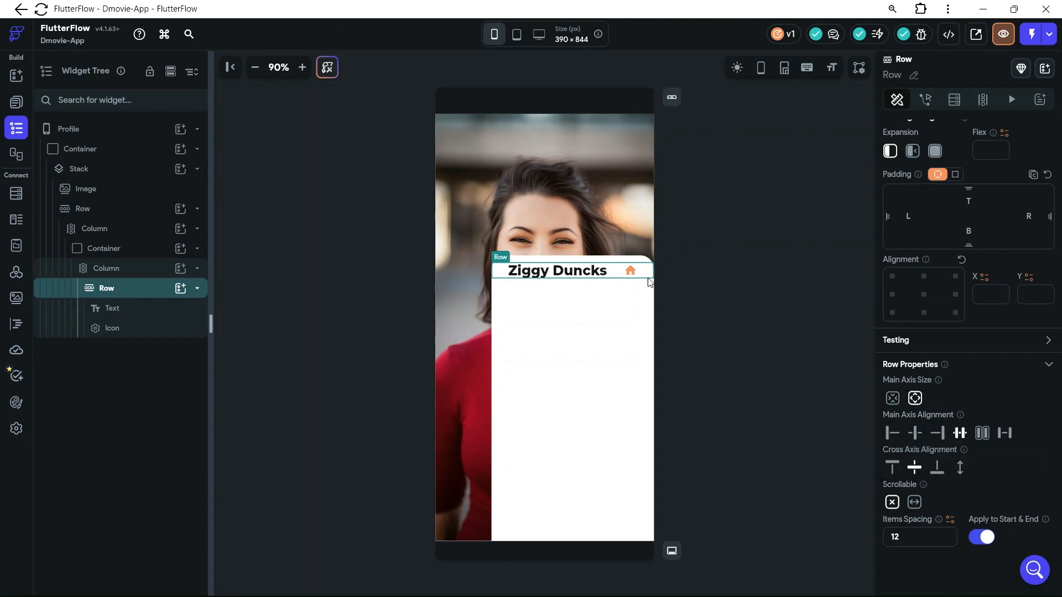
Set the name text's font size to 22
click(546, 277)
scroll(905, 546, down, 5)
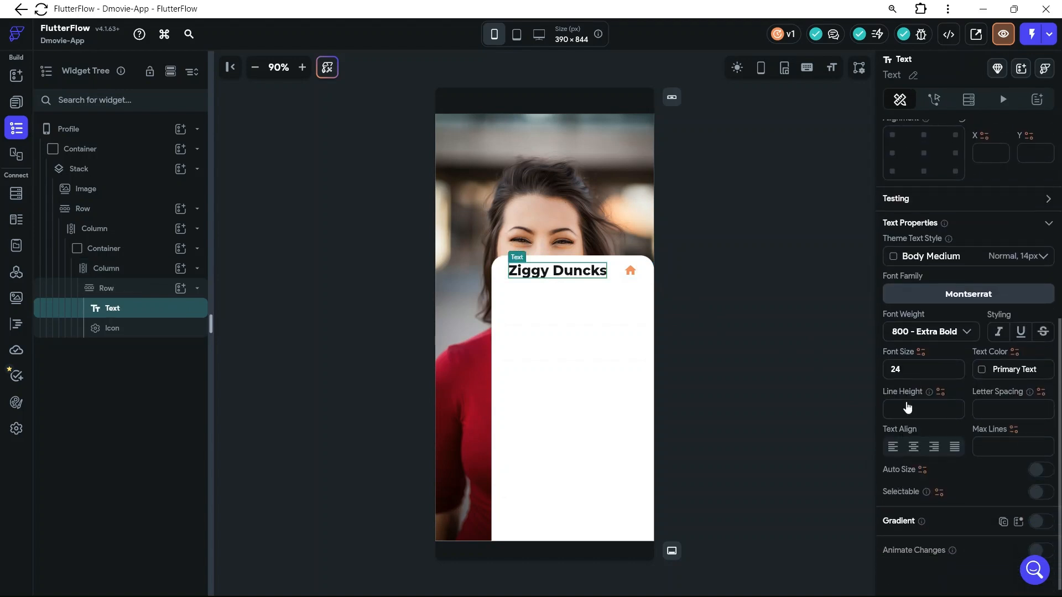
click(911, 376)
key(BackSpace)
text(2)
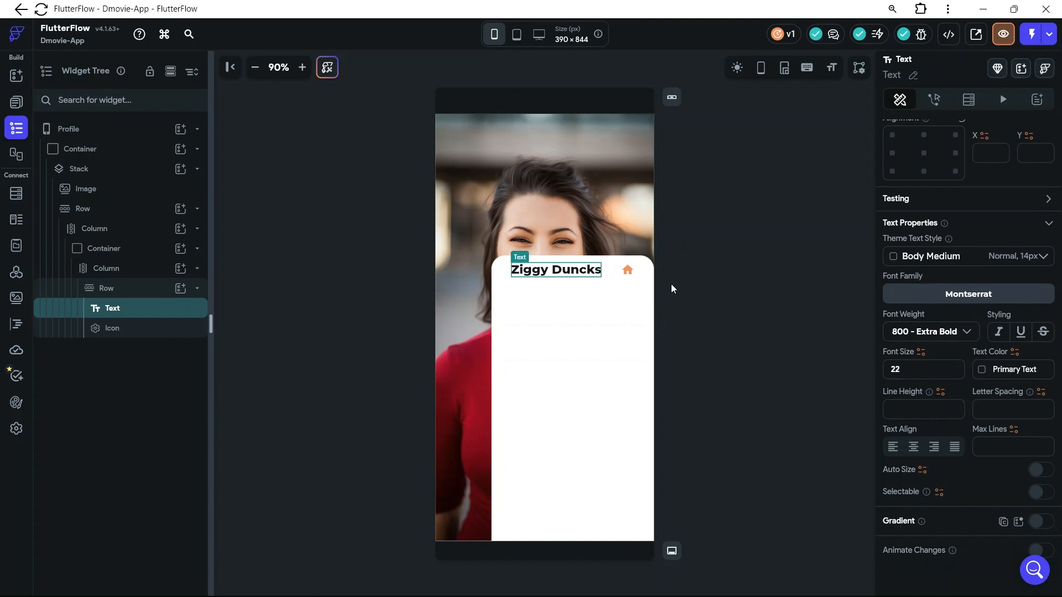
Set the home icon's size to 28 and clear its selection on the canvas
click(628, 270)
mouse_move(955, 566)
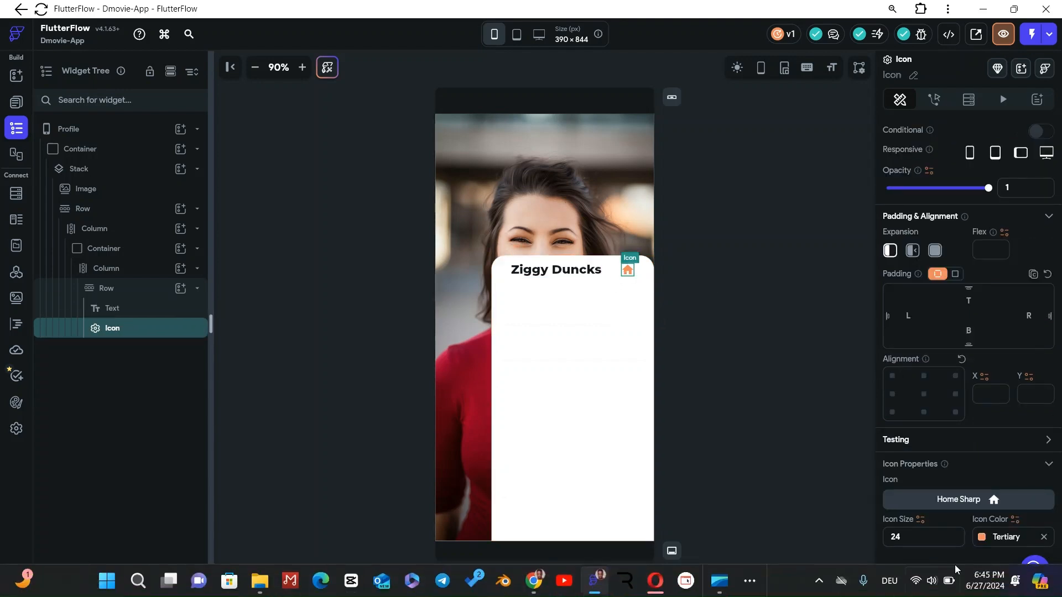
click(907, 541)
key(BackSpace)
text(8)
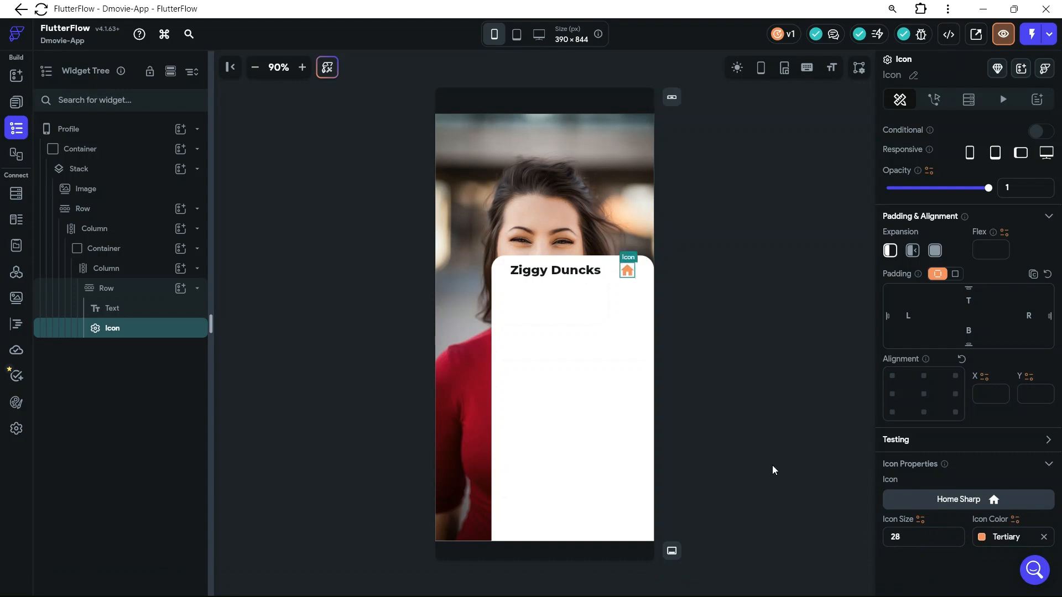
click(754, 453)
Switch to Figma to check the User Account card's layout below the name row
mouse_move(561, 580)
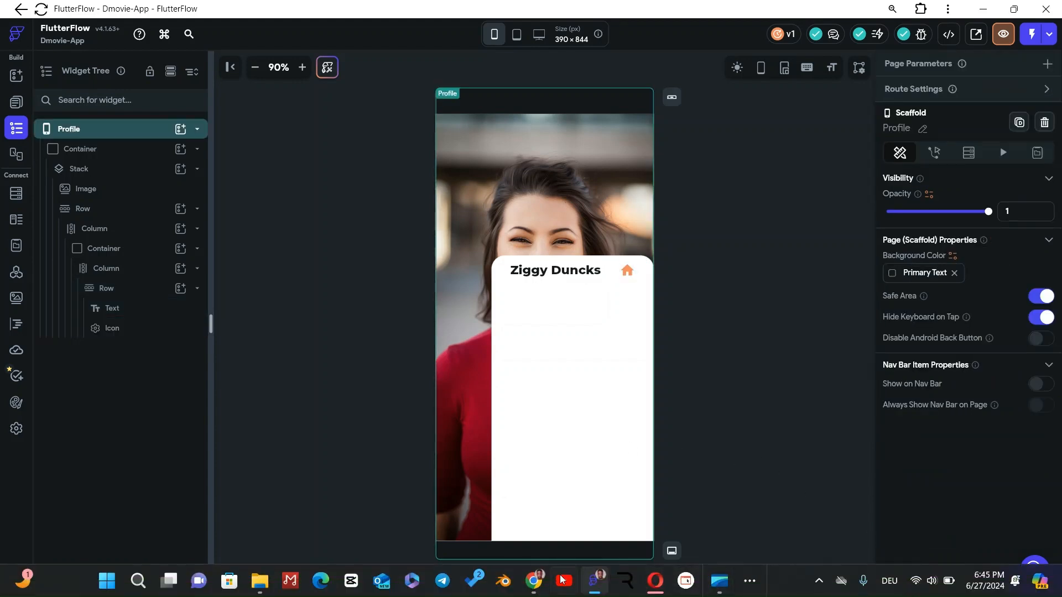
click(555, 513)
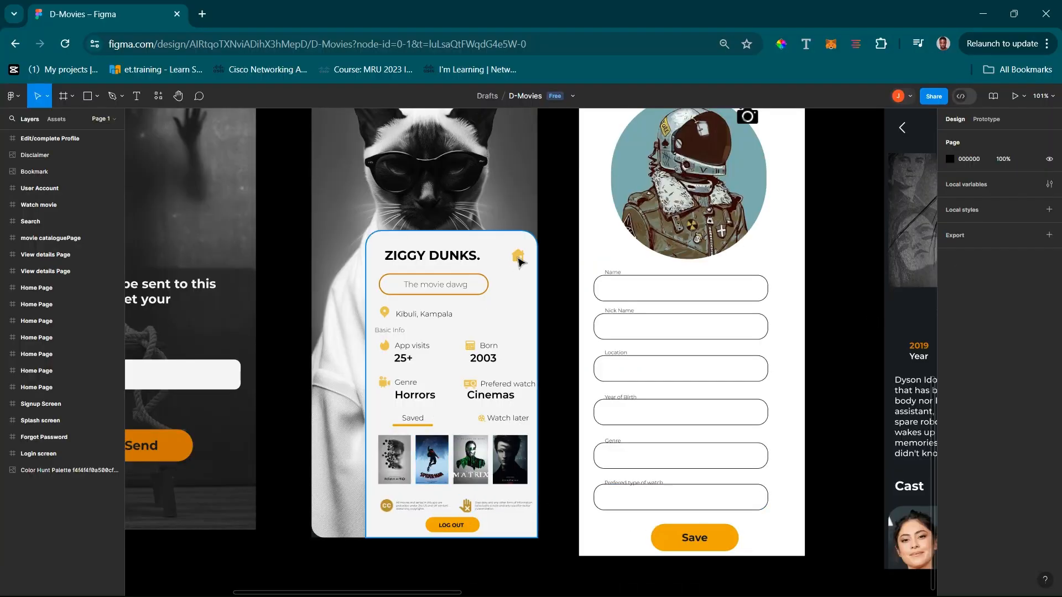
Pick up the LOG OUT button's fill colour F0A500 in Figma and apply it to the home icon in FlutterFlow
click(477, 531)
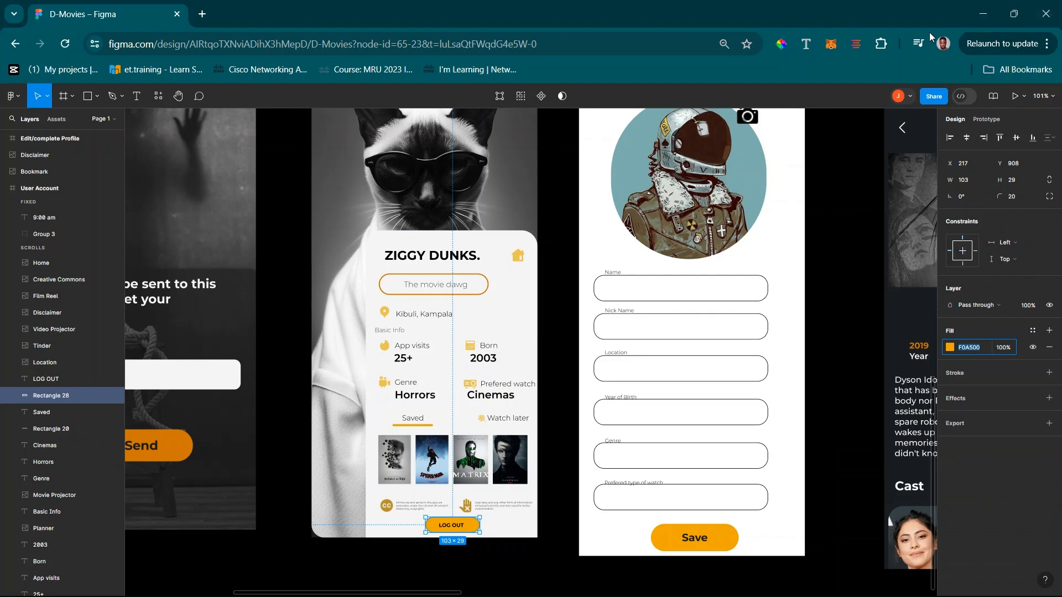
click(983, 14)
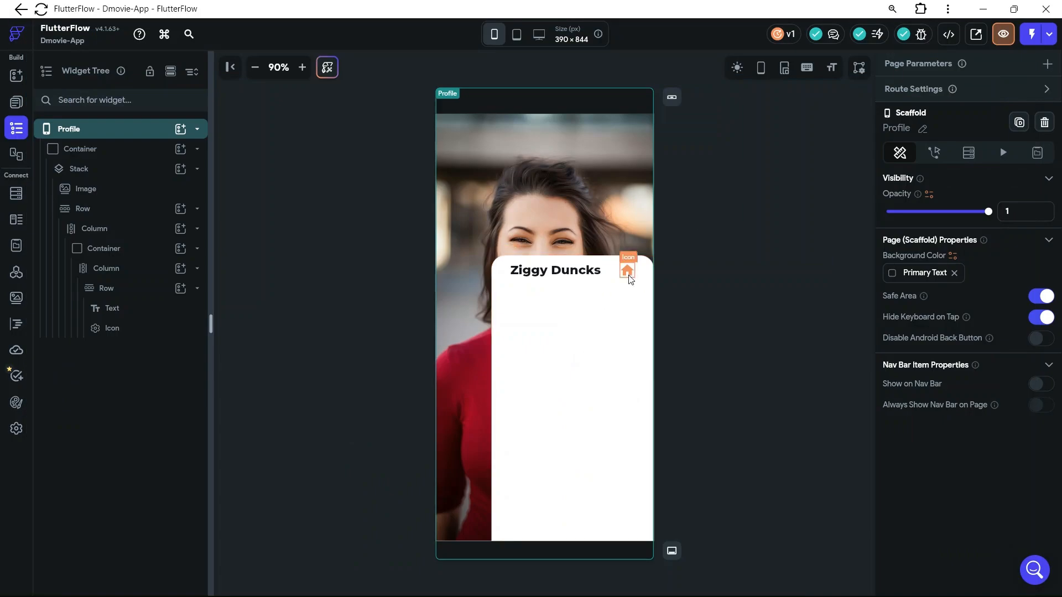
scroll(972, 556, down, 2)
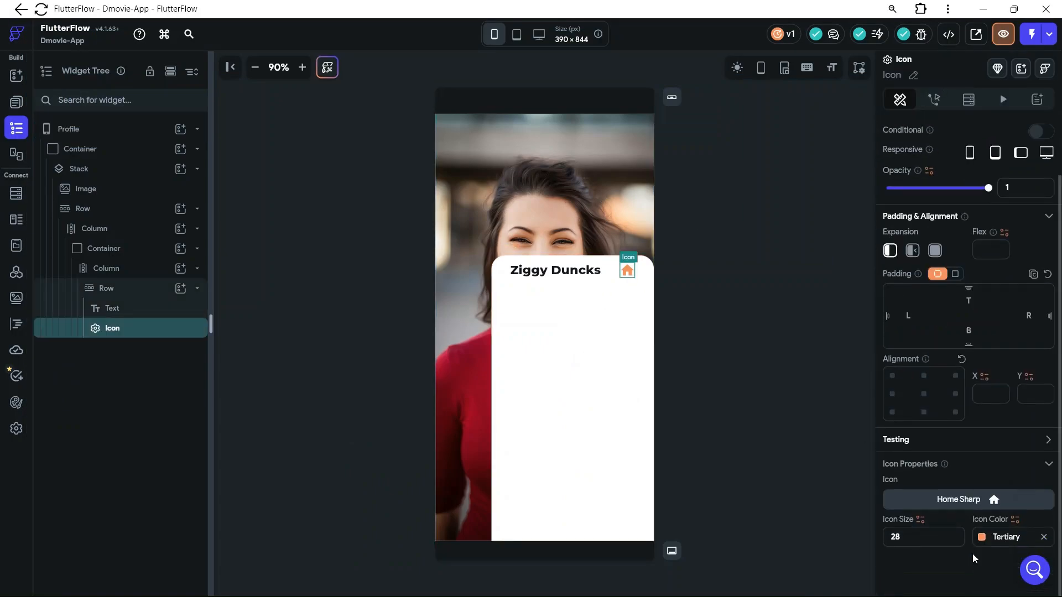
click(1000, 541)
text(FFA500)
key(Return)
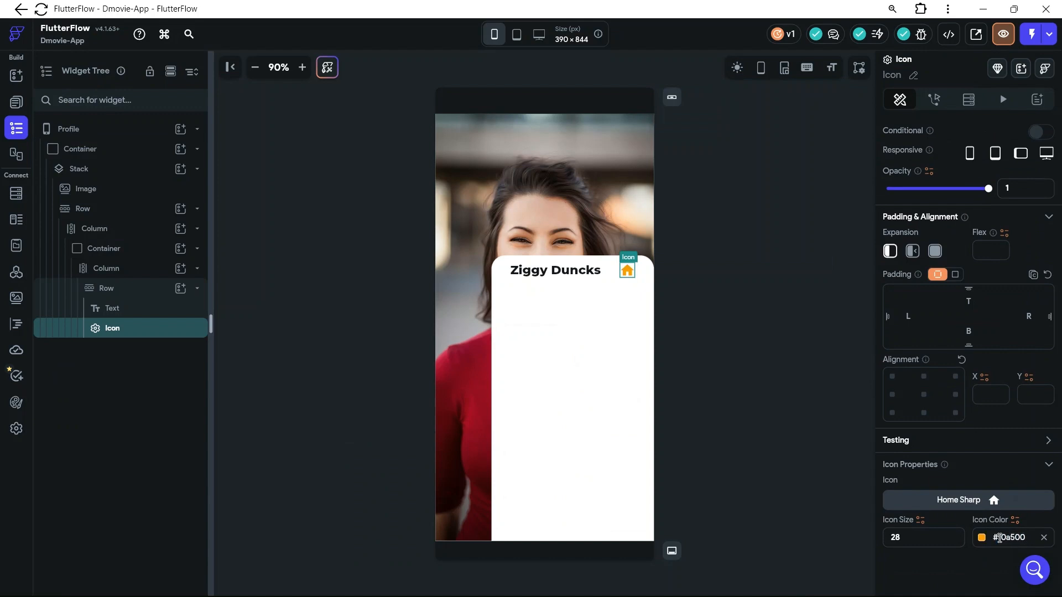
click(828, 377)
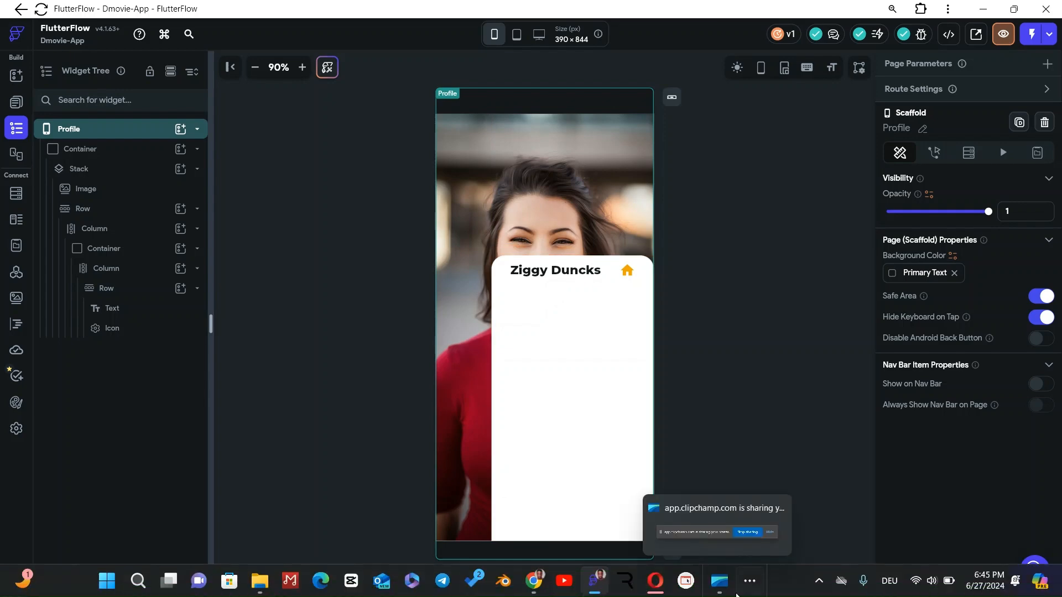
Switch to Figma to examine the outlined nickname box on the User Account card, and return to FlutterFlow
mouse_move(656, 581)
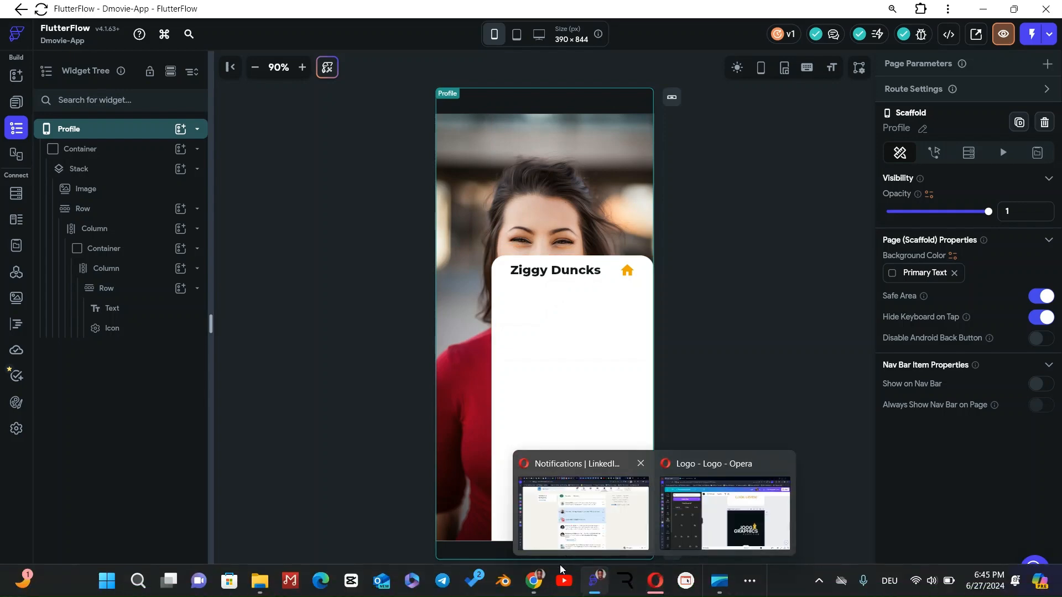
click(562, 534)
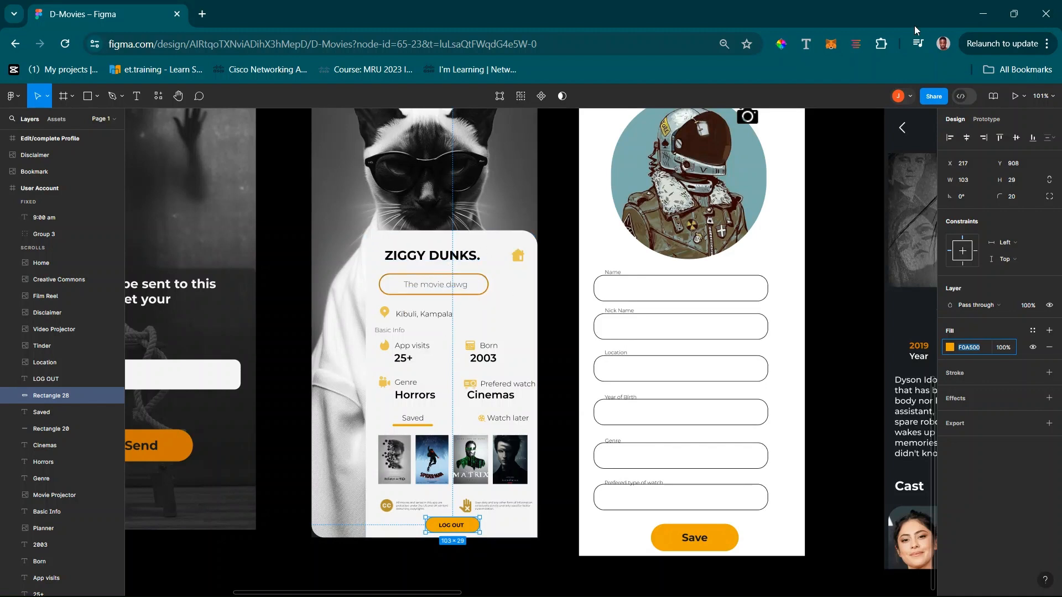
click(983, 13)
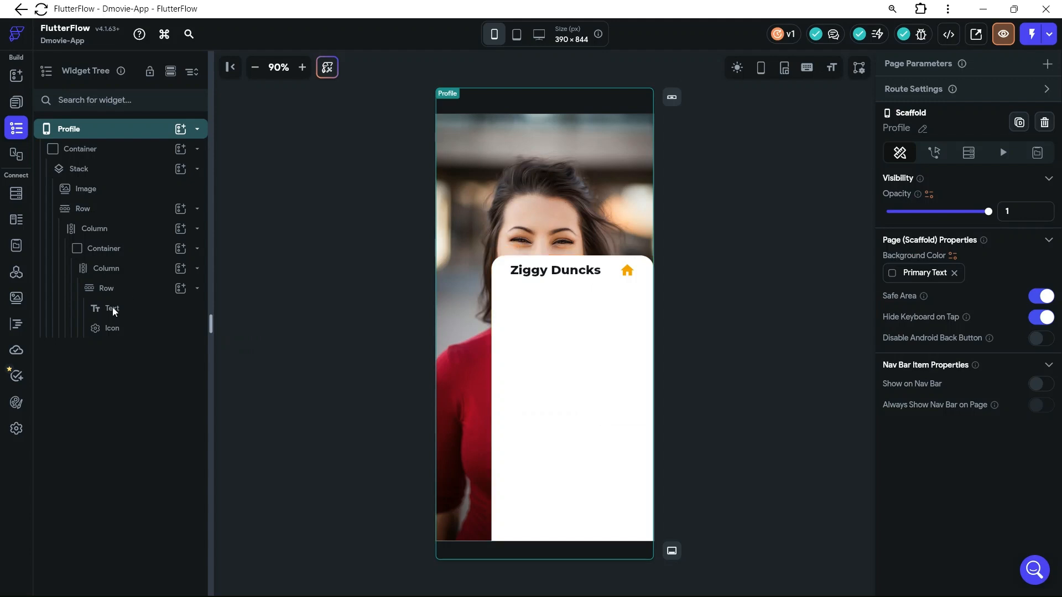
Copy the Row holding the name and home icon and paste it into the card's Column
click(138, 293)
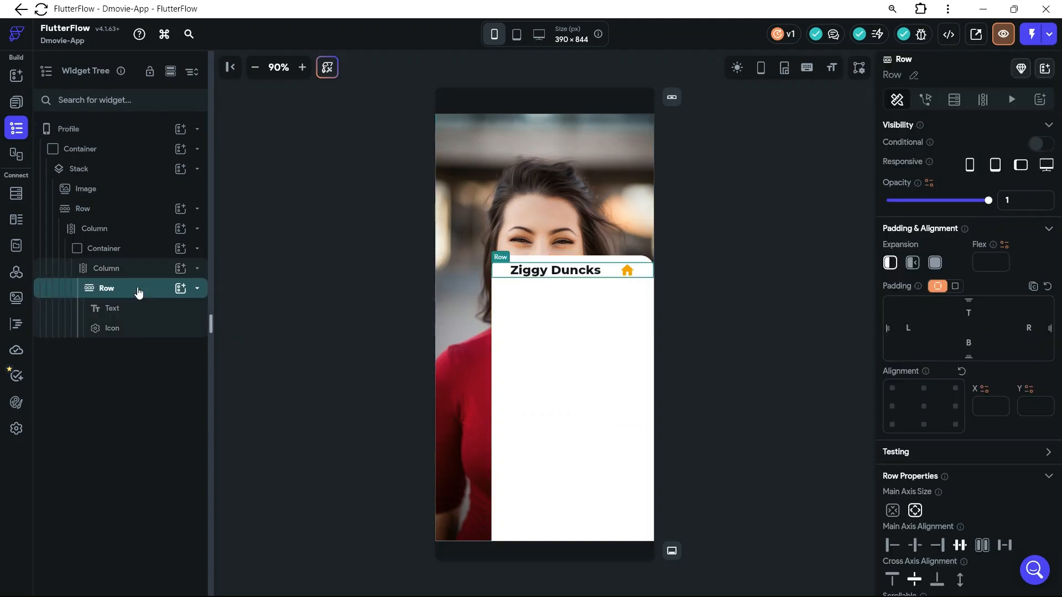
right_click(138, 293)
click(199, 341)
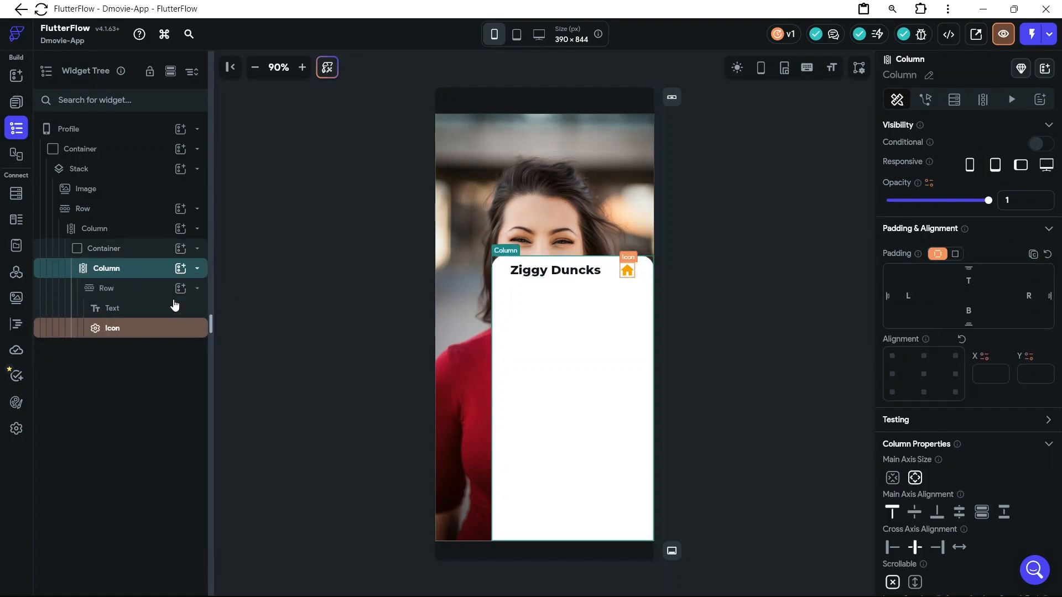
click(205, 283)
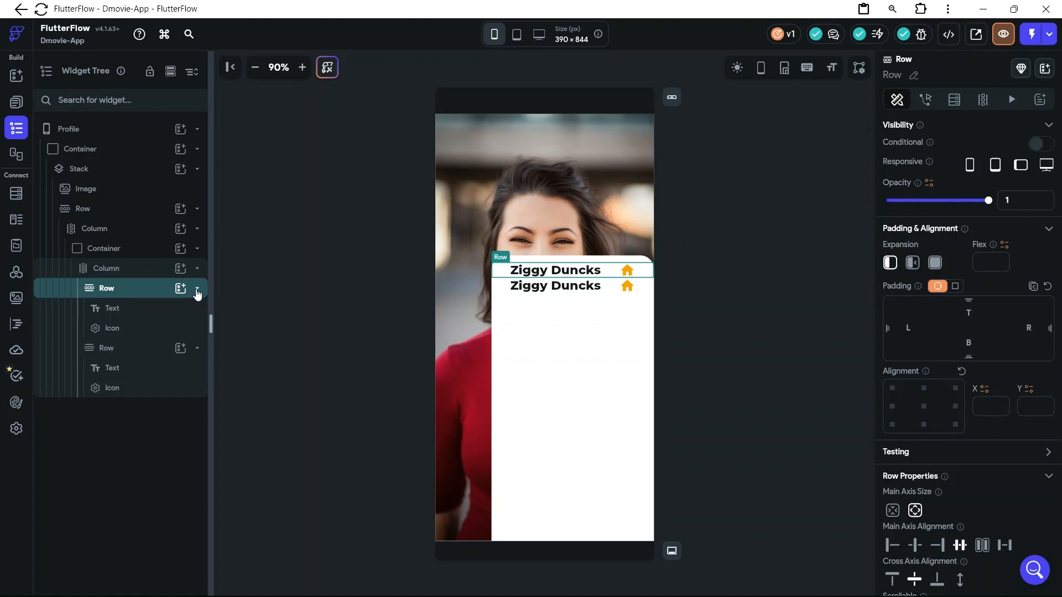
Collapse the first Row in the widget tree and delete the text and the home icon from the second Row
click(197, 290)
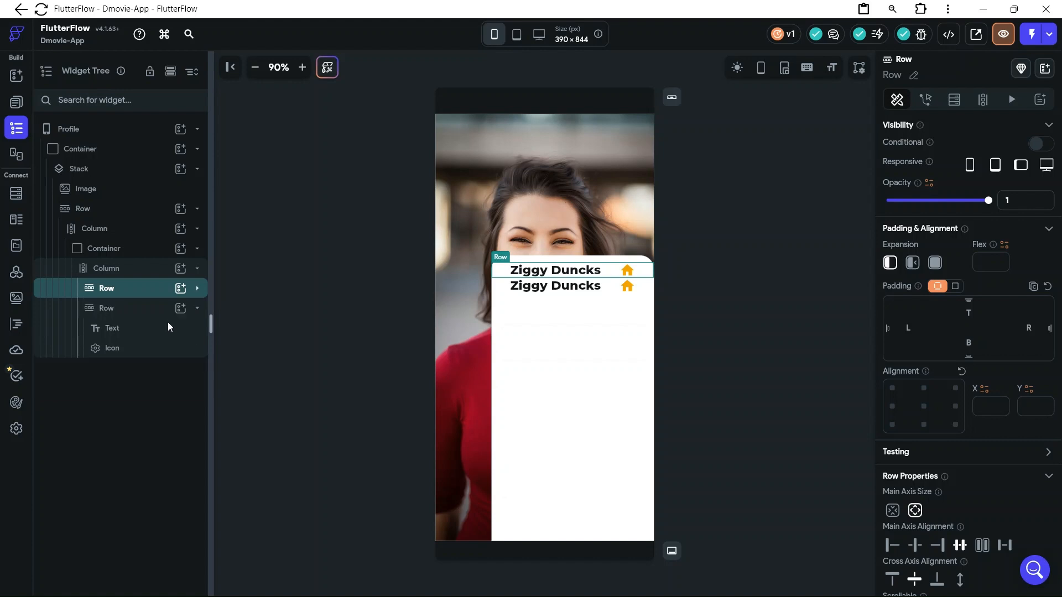
click(124, 329)
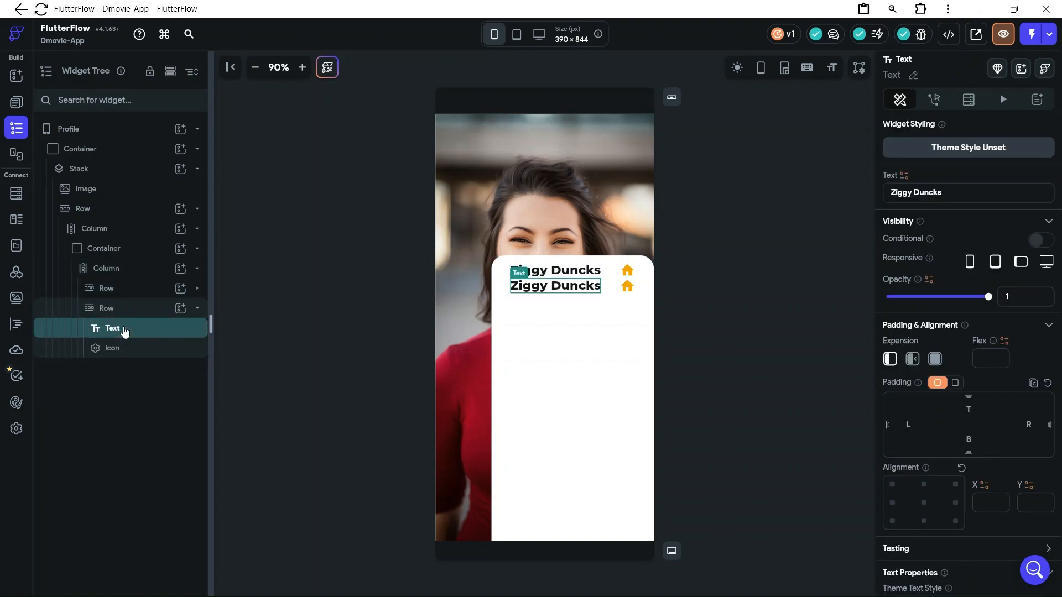
key(Delete)
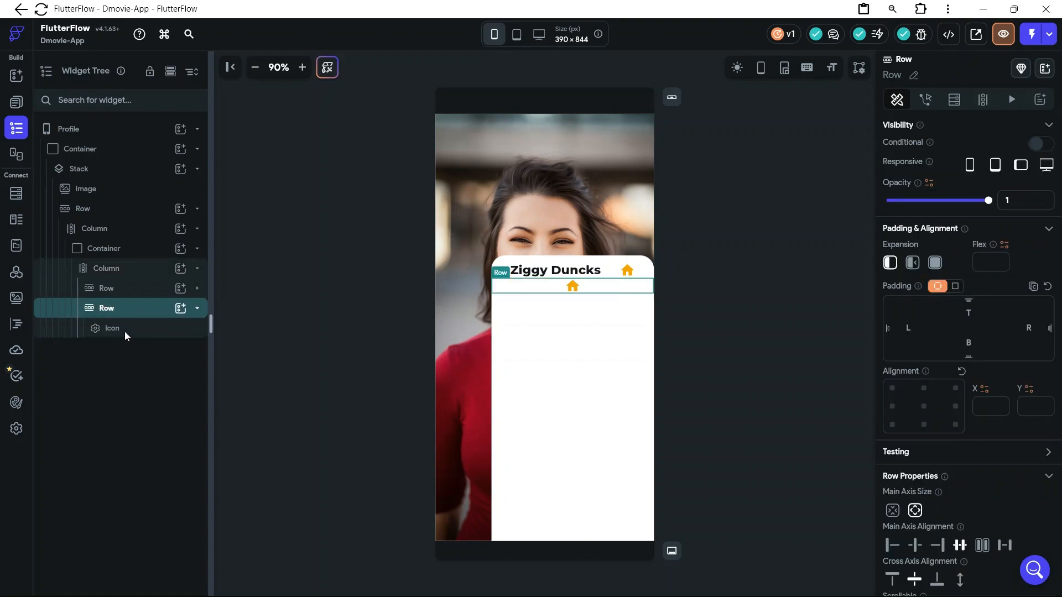
click(126, 332)
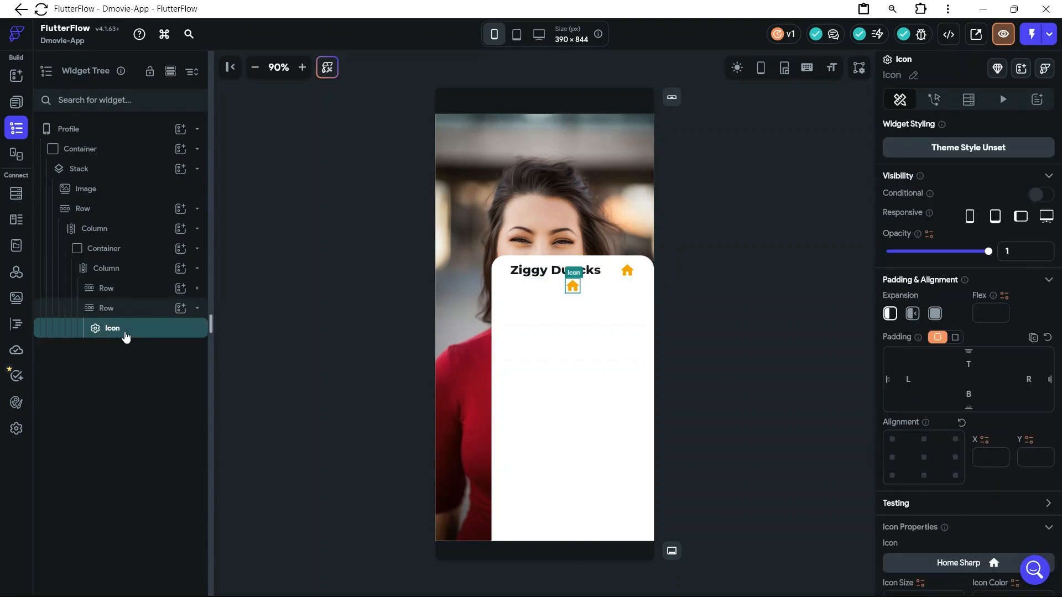
key(Delete)
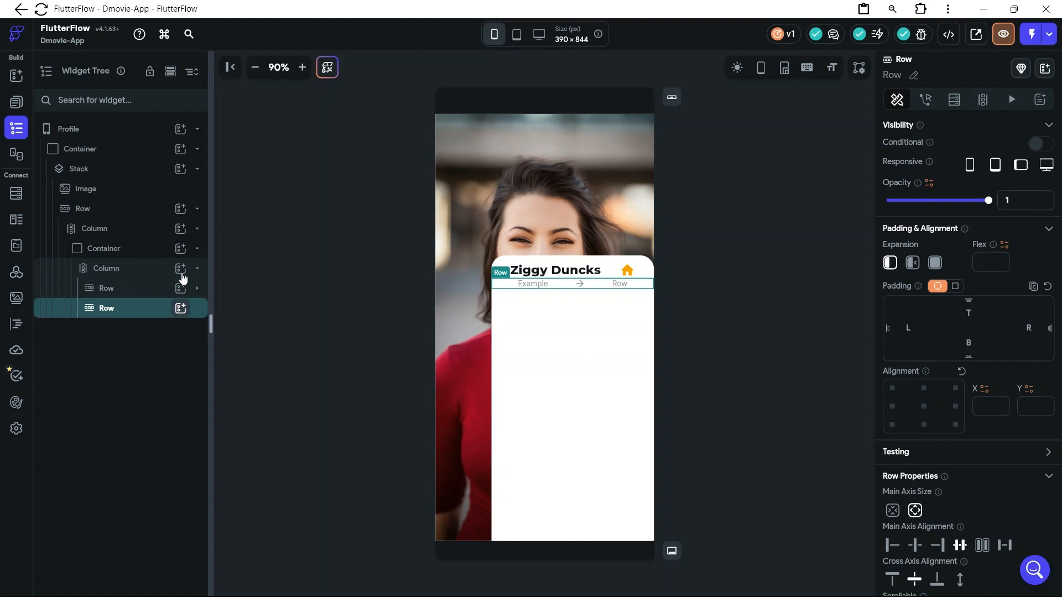
Add a Container to the empty second Row and set the card Column's items spacing to 12
click(181, 308)
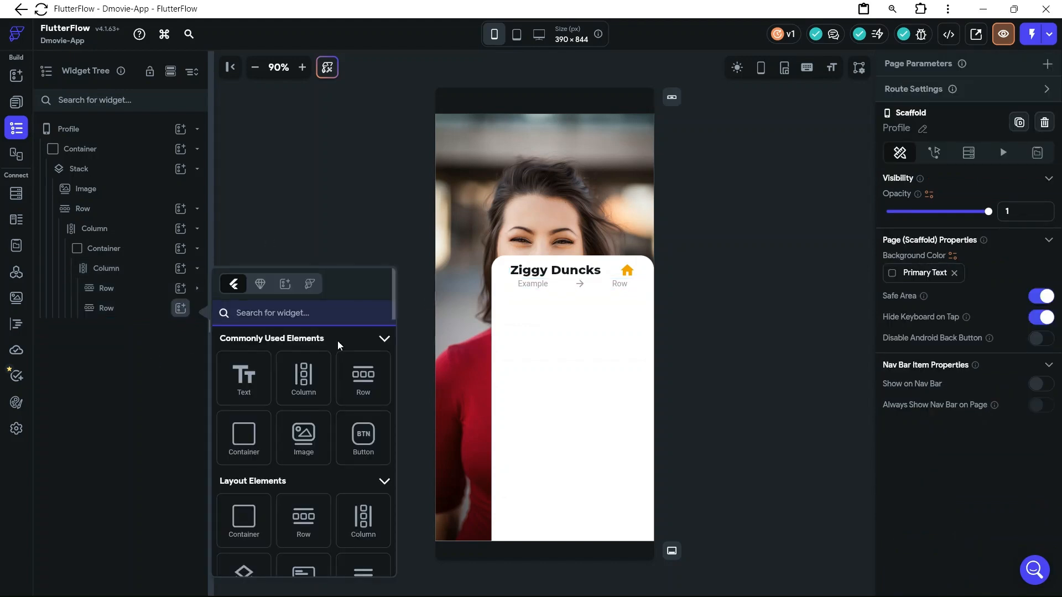
click(244, 442)
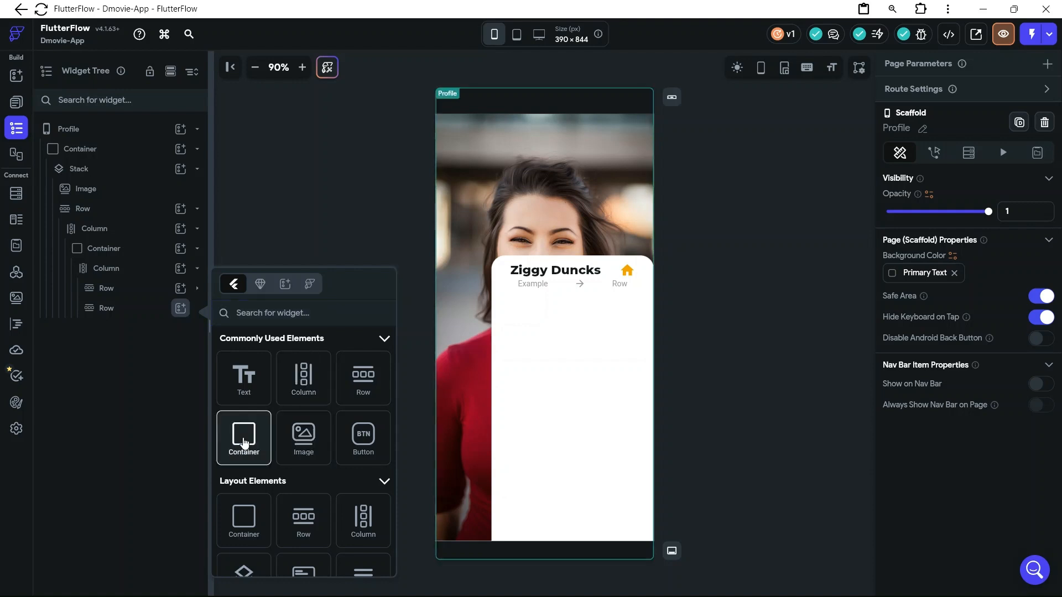
click(244, 441)
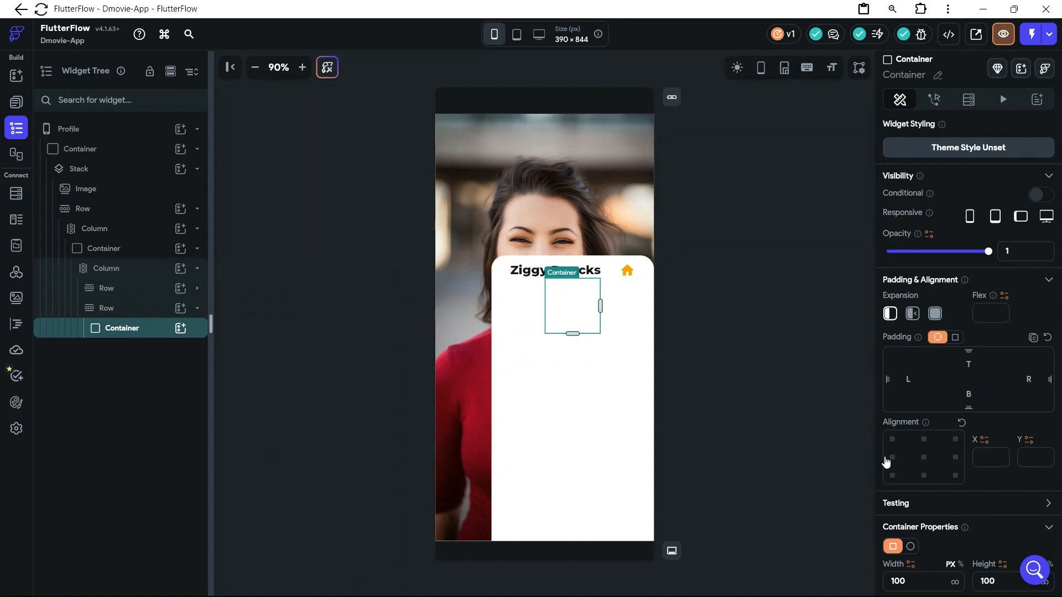
scroll(920, 519, down, 3)
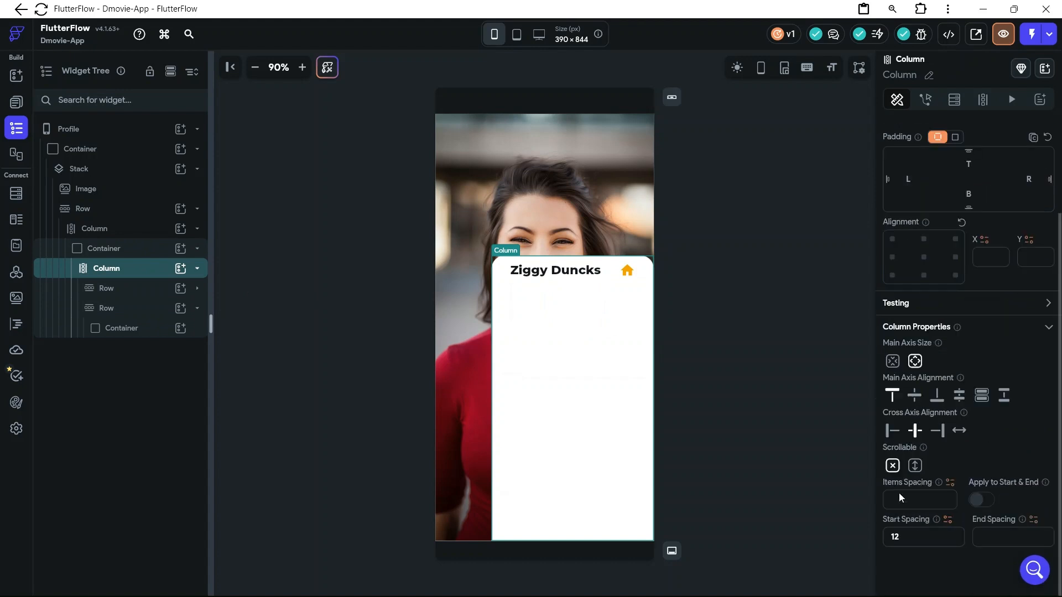
click(899, 497)
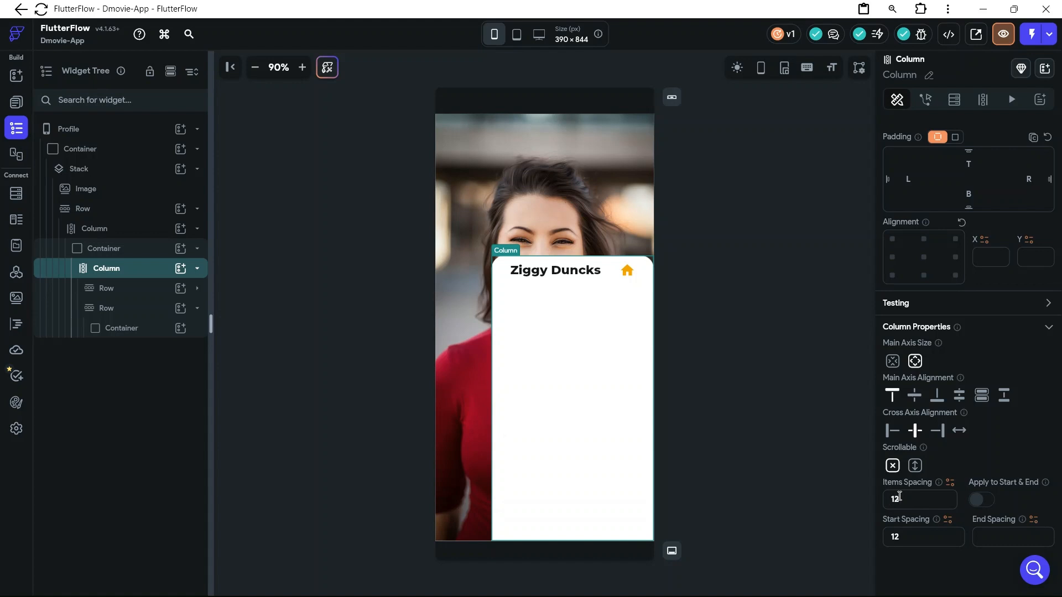
Try to paste the orange F0A500 as the new Container's fill color
click(594, 305)
scroll(973, 505, down, 3)
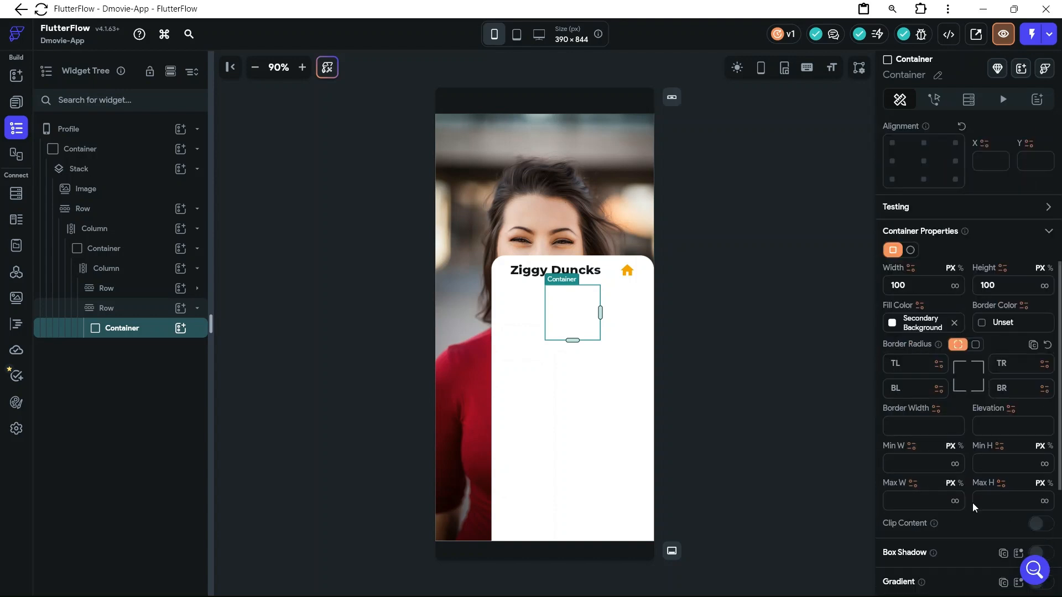
scroll(973, 503, down, 1)
click(923, 303)
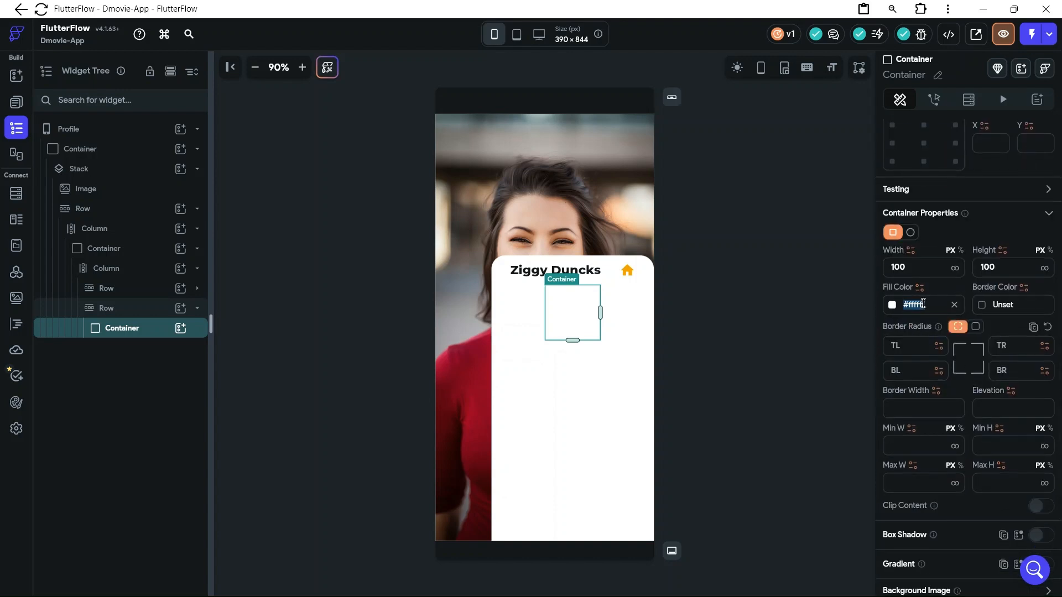
text(BFEdAF30B)
key(BackSpace)
key(BackSpace)
key(BackSpace)
key(BackSpace)
key(BackSpace)
key(BackSpace)
key(BackSpace)
key(BackSpace)
key(BackSpace)
key(BackSpace)
key(BackSpace)
key(BackSpace)
key(BackSpace)
key(BackSpace)
key(ctrl+v)
key(super+v)
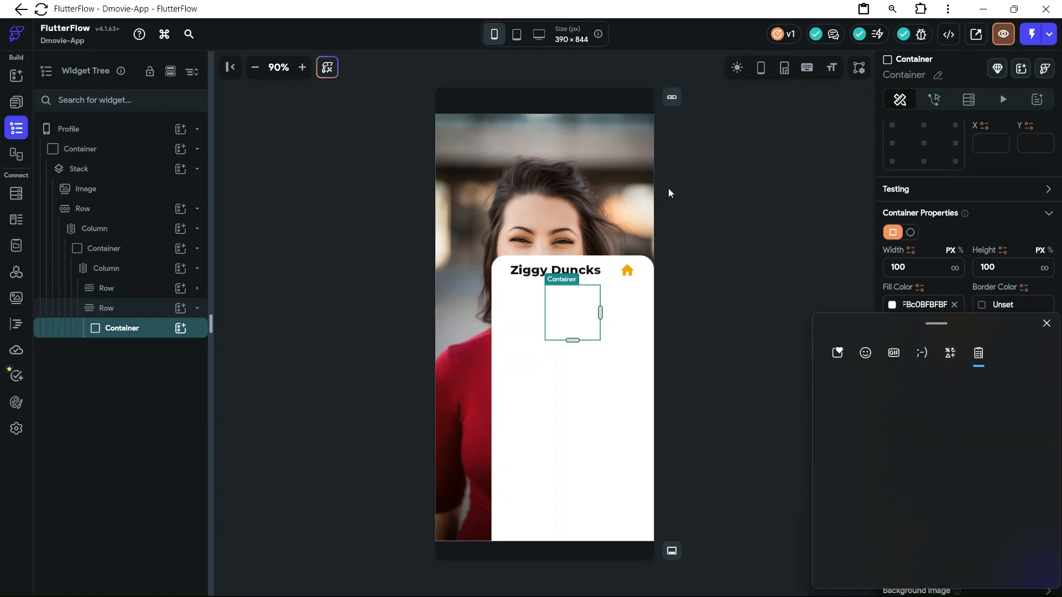
click(891, 494)
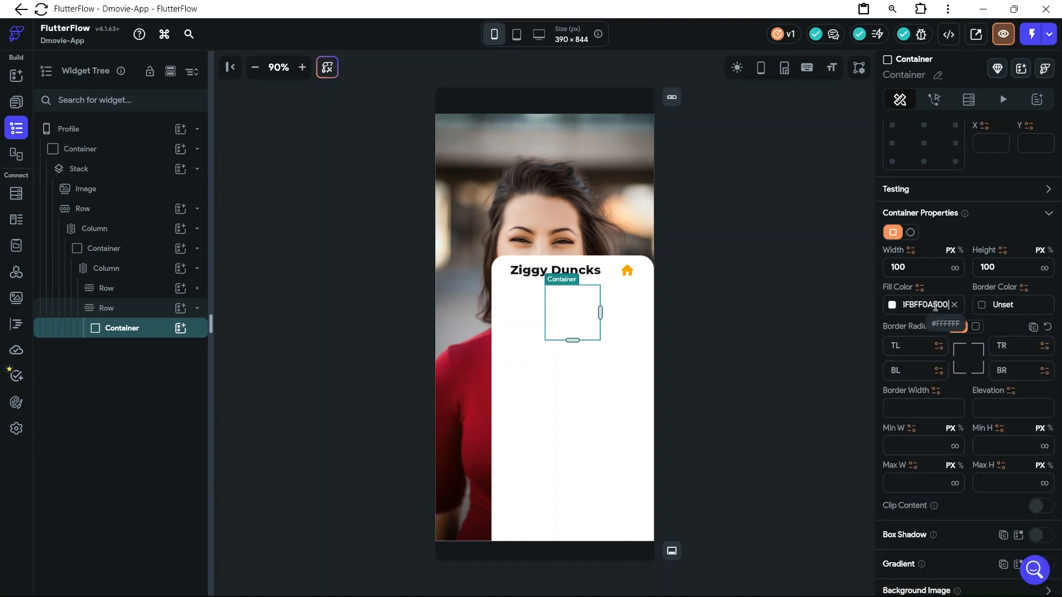
key(Return)
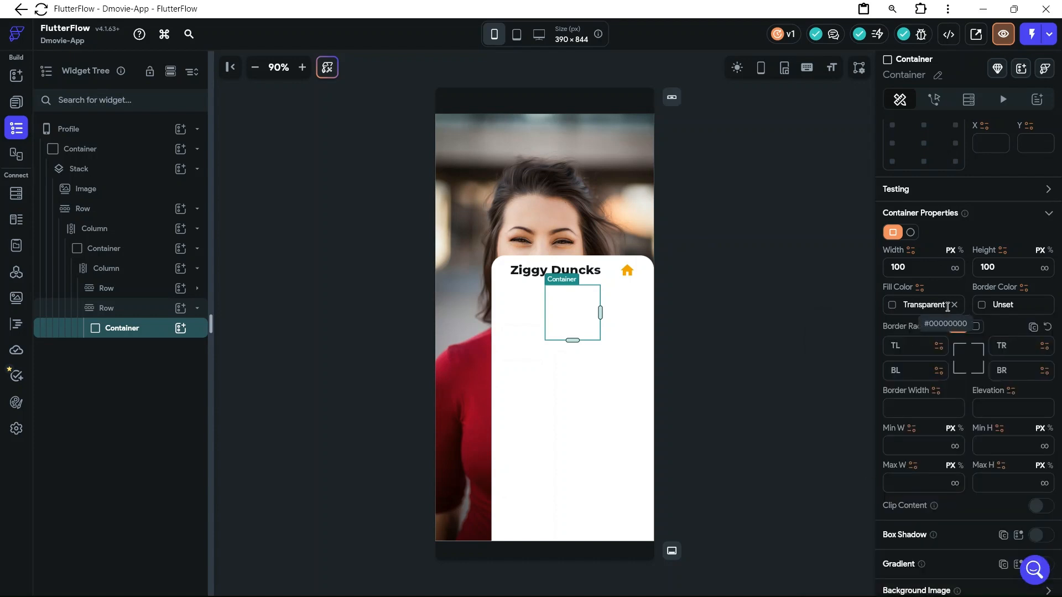
Set the Container's fill color to F0A500 from the clipboard history
click(932, 305)
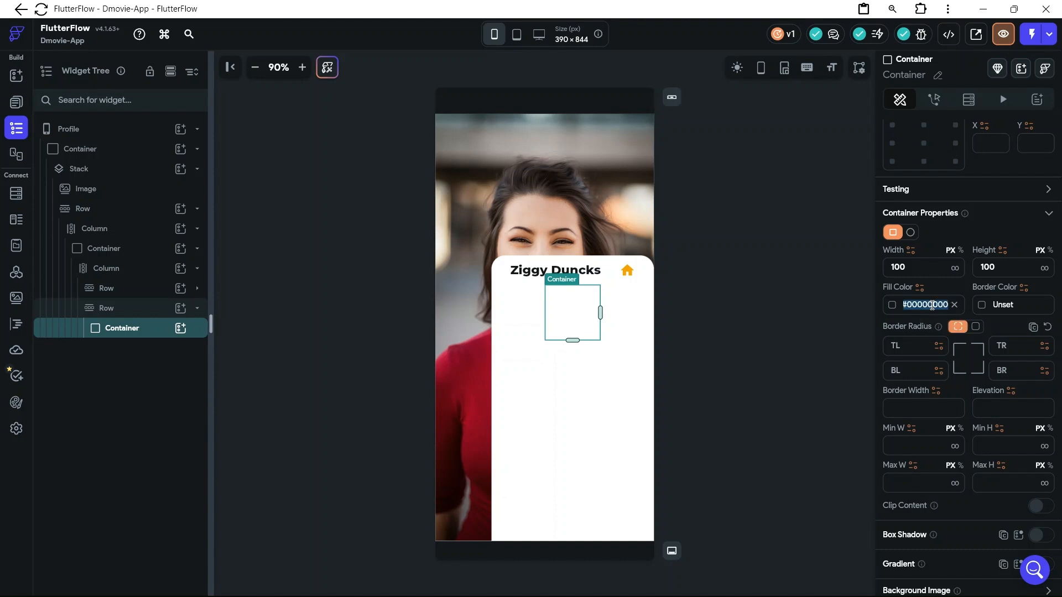
key(super+v)
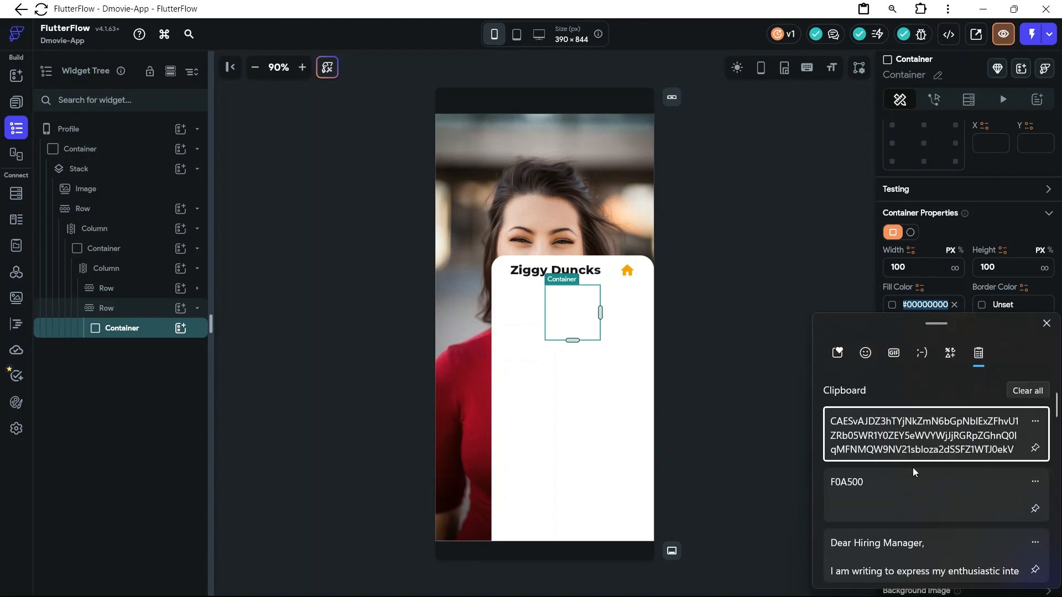
click(913, 495)
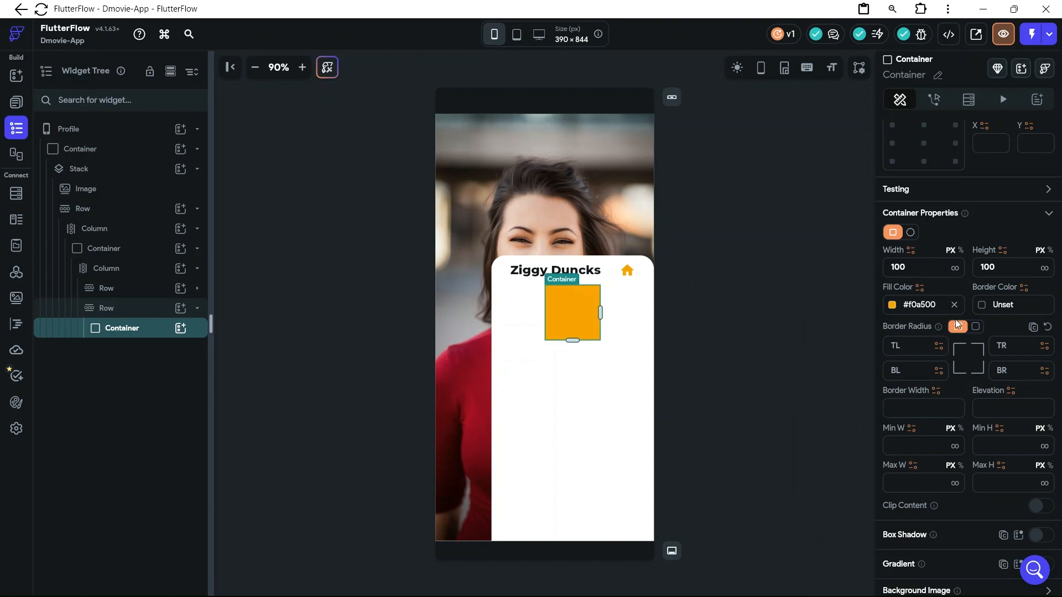
Clear the Container's fill color so that it is unset
key(ctrl+a)
click(959, 313)
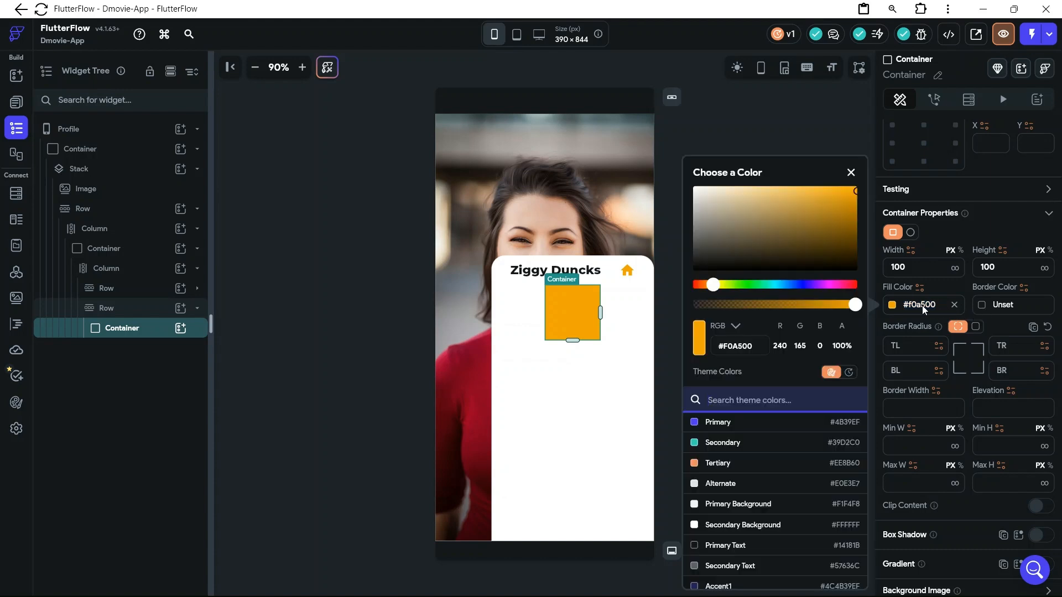
click(947, 304)
click(954, 305)
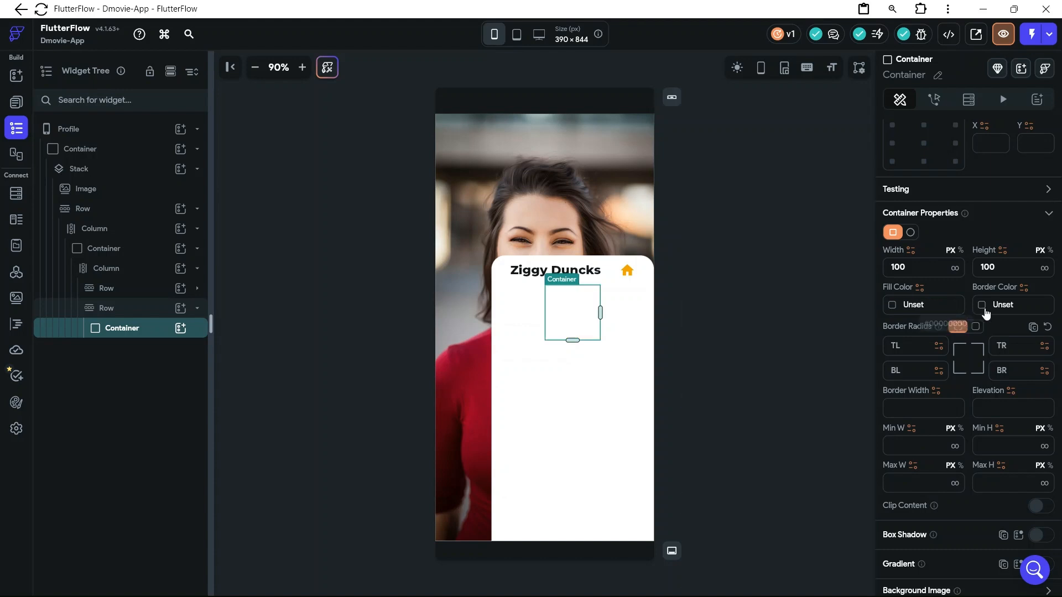
Set the Container's border color to #f0a500 and its border width to 3
click(1002, 306)
text(F0A500)
key(Return)
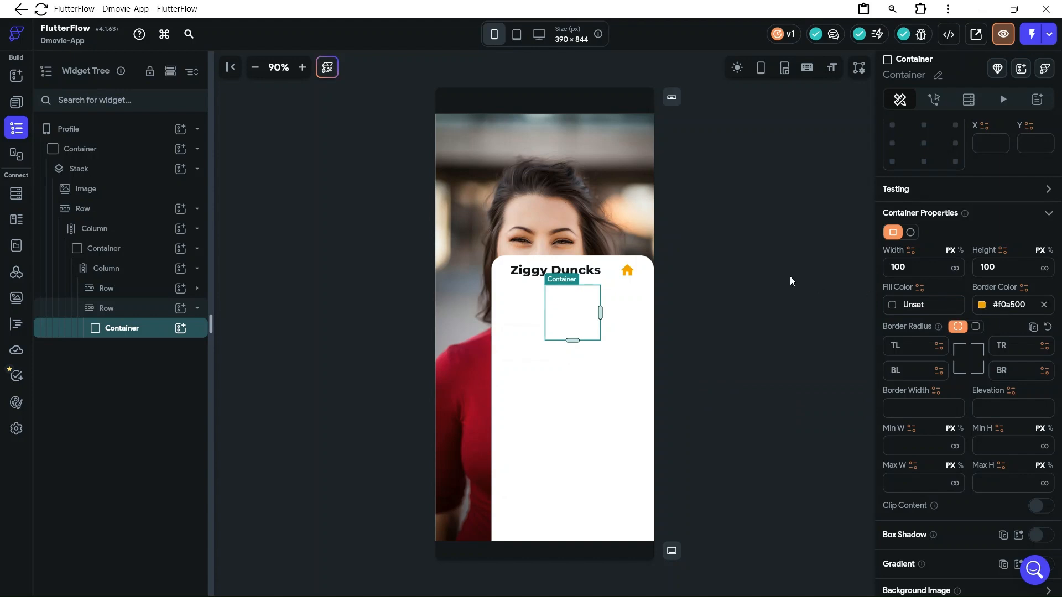
click(914, 303)
click(916, 412)
text(2)
key(BackSpace)
text(3)
Set the Container's width to 90 px and its height to 60 px
drag(908, 266, 887, 264)
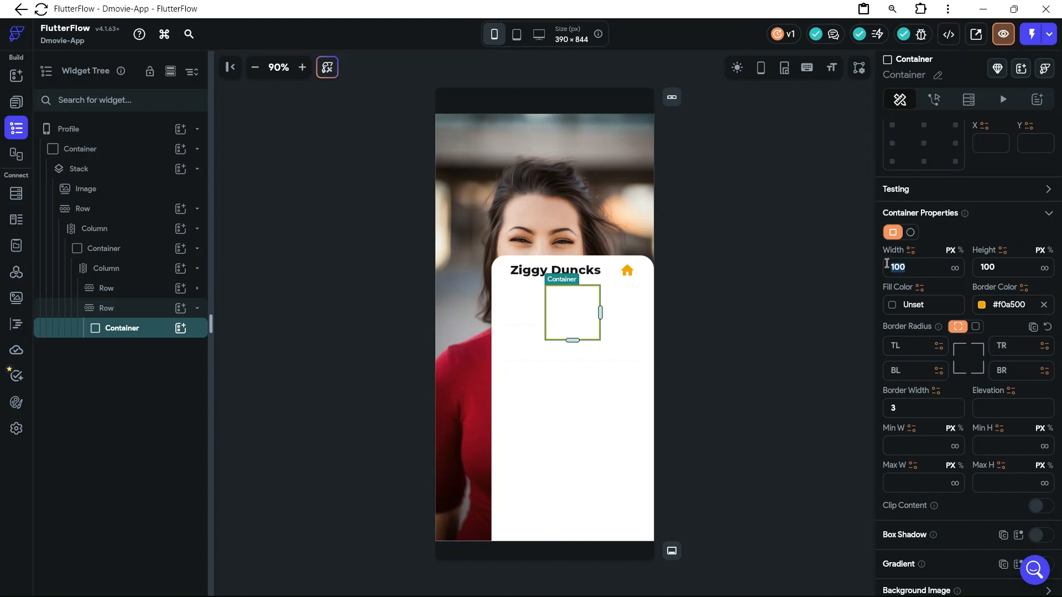
text(90)
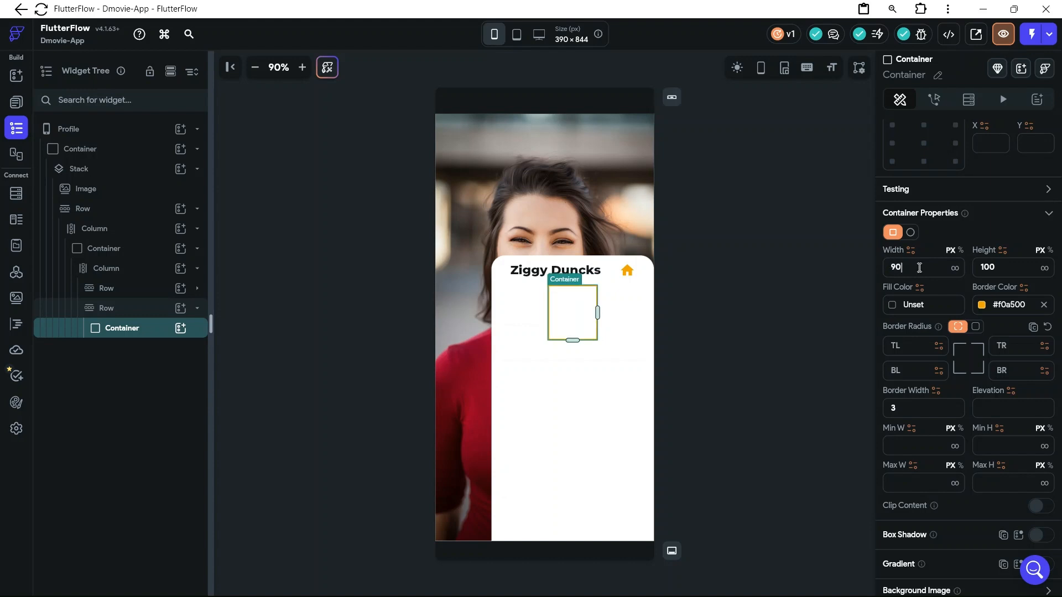
drag(1003, 272, 977, 267)
text(90)
drag(993, 266, 985, 264)
key(BackSpace)
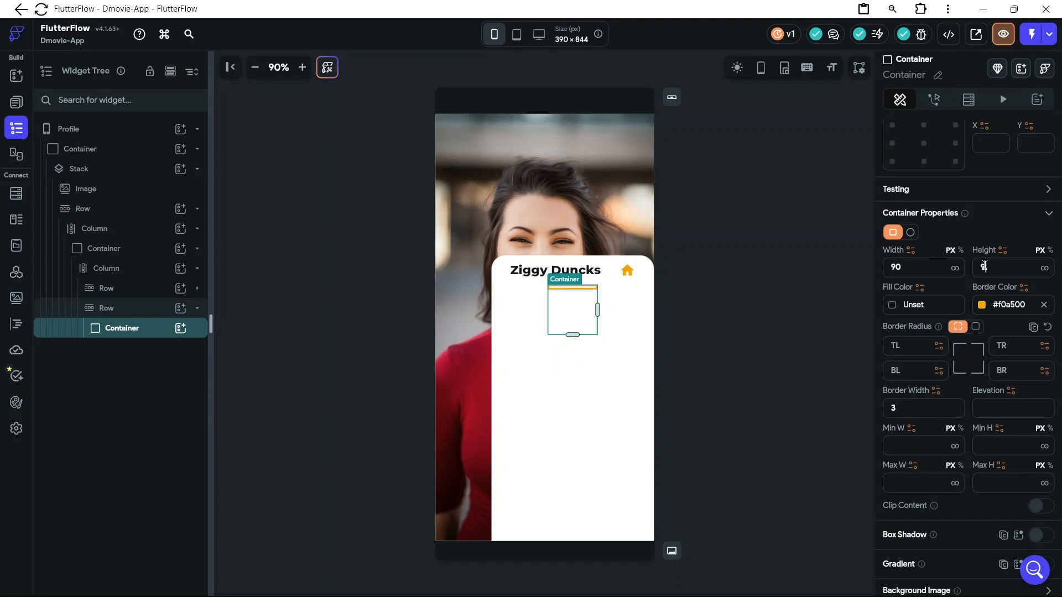
key(BackSpace)
text(60)
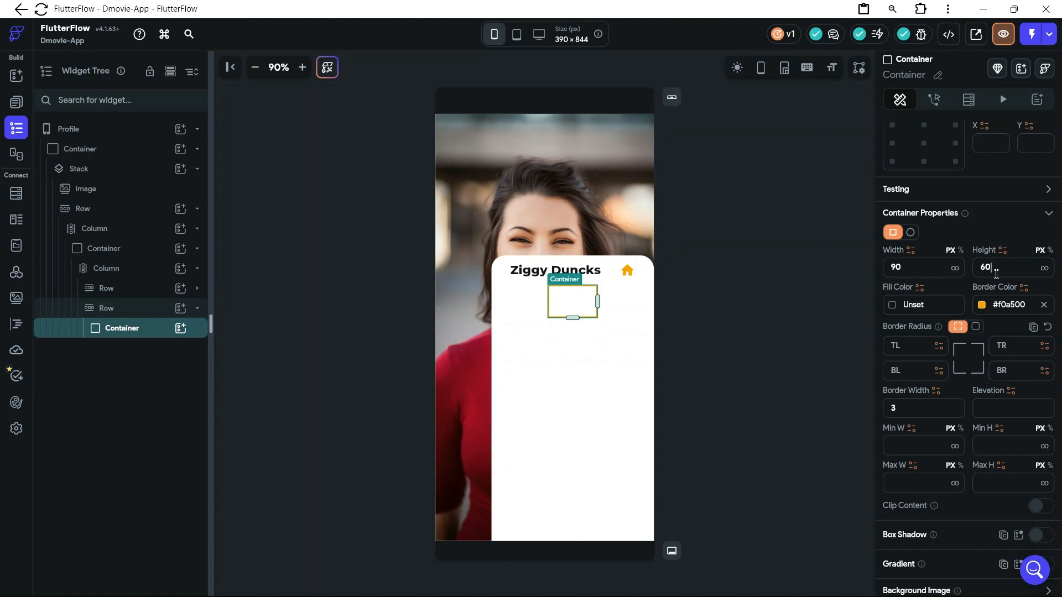
Increase the Container's height in small increments to 72 px
key(Up)
key(Up)
key(Up)
key(Up)
key(Up)
key(Up)
key(Up)
key(Up)
key(Up)
key(Up)
key(Up)
key(Up)
Set the outlined Container's width to 180 px
click(913, 266)
drag(911, 266, 881, 275)
text(10)
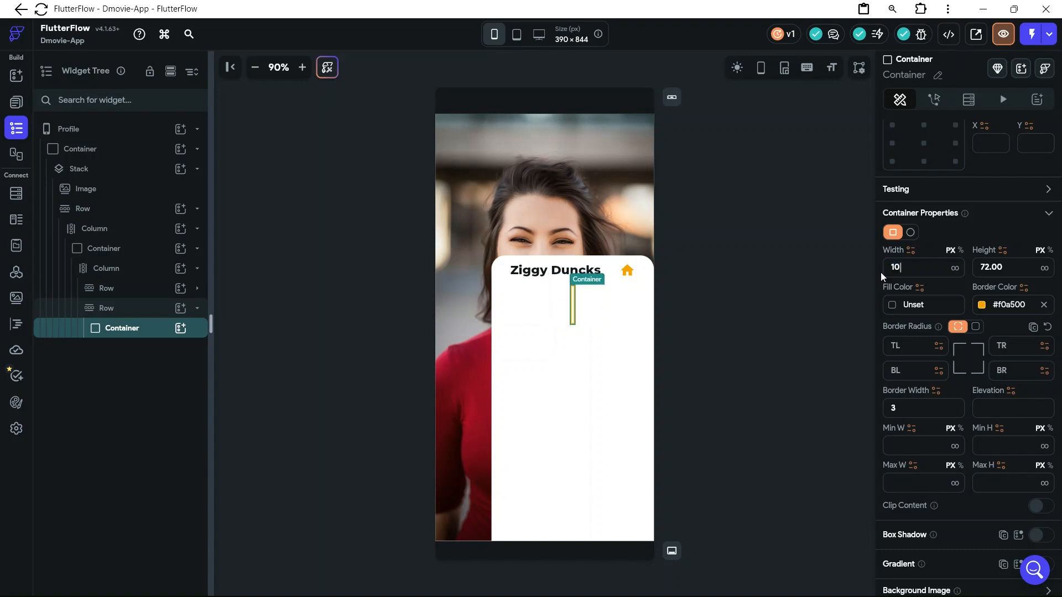
text(0)
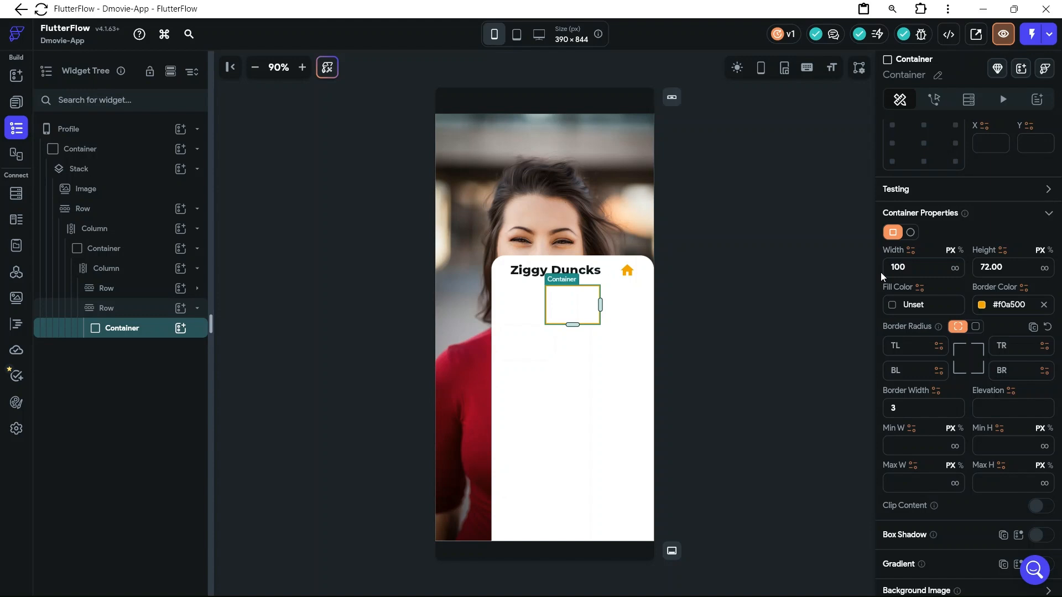
key(BackSpace)
text(8)
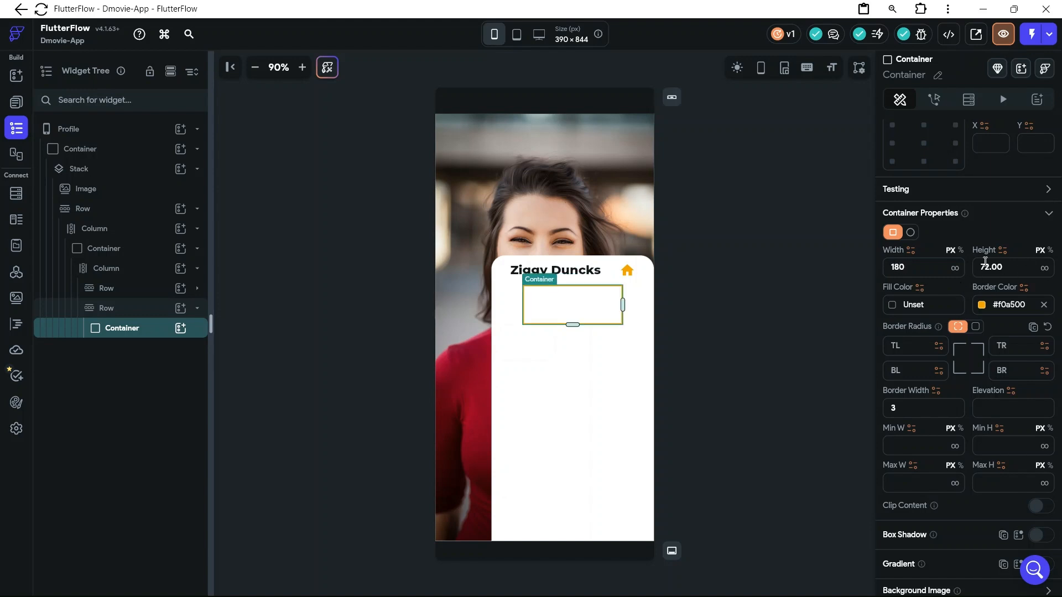
Switch the Container's border radius to one value for all corners and set it to 30
click(908, 346)
click(975, 331)
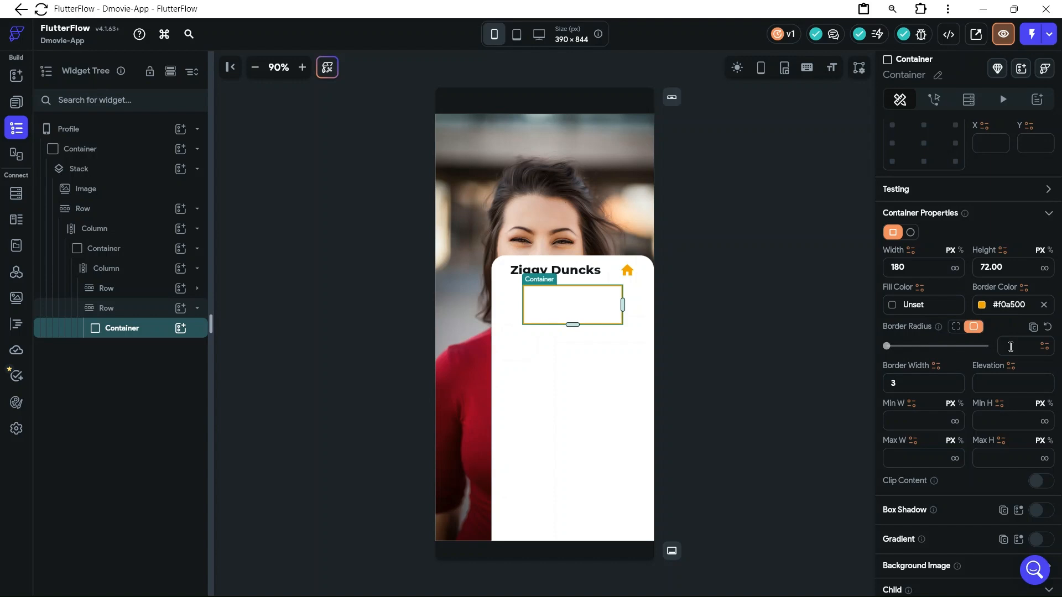
text(30)
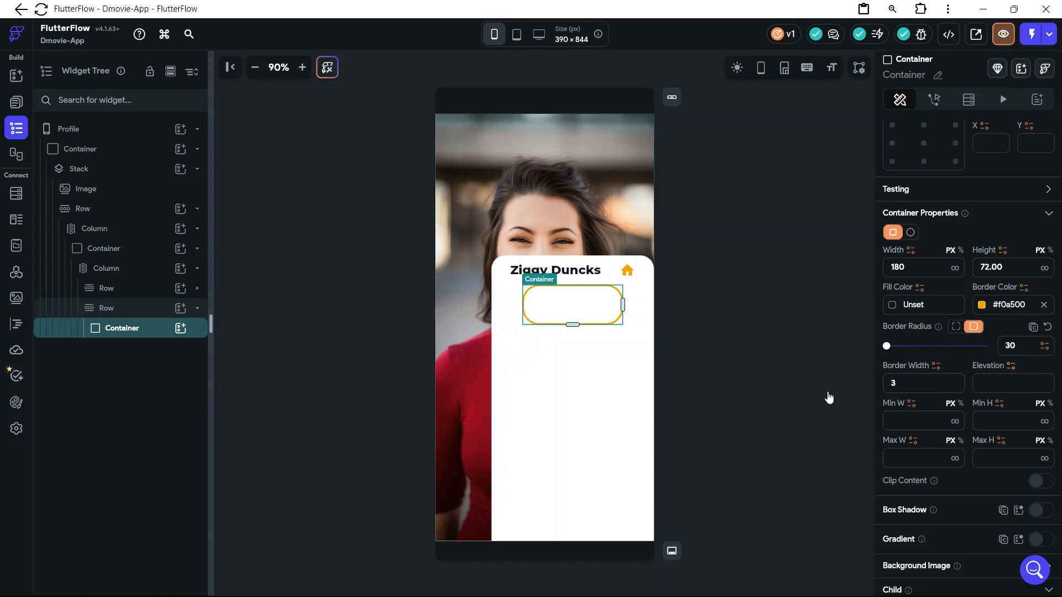
Set the outlined Container's height to 65 px
click(667, 311)
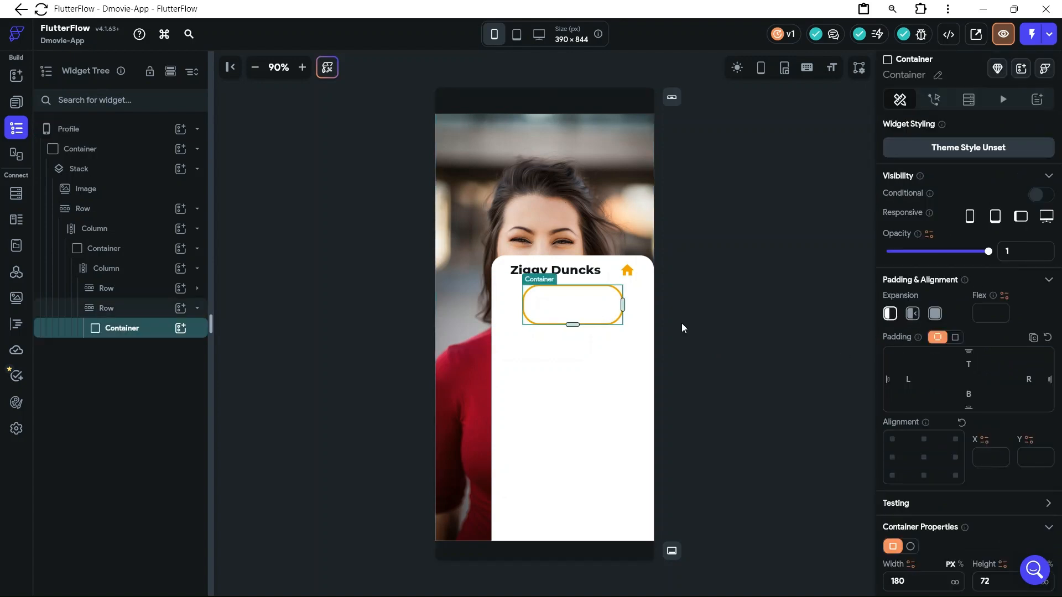
scroll(964, 437, down, 2)
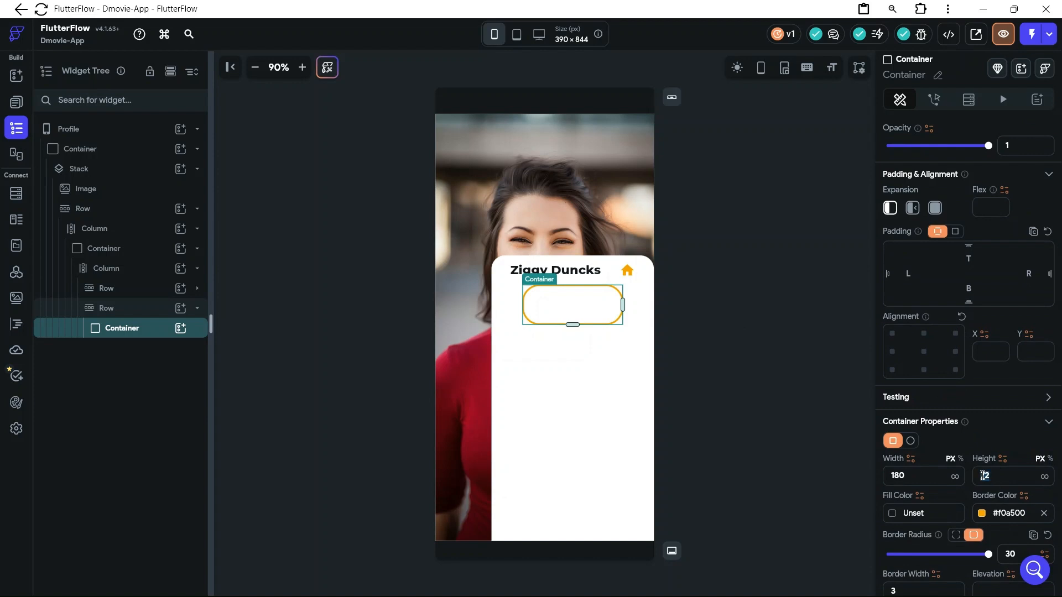
text(65)
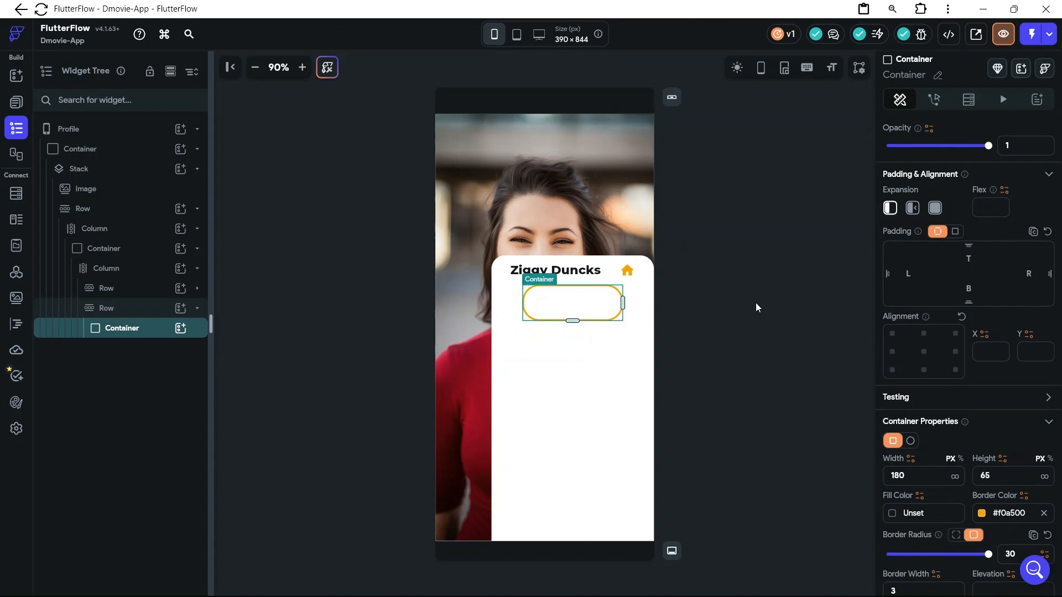
Add a Row containing a Text widget inside the outlined Container and set the Row's main axis alignment to Center
click(181, 329)
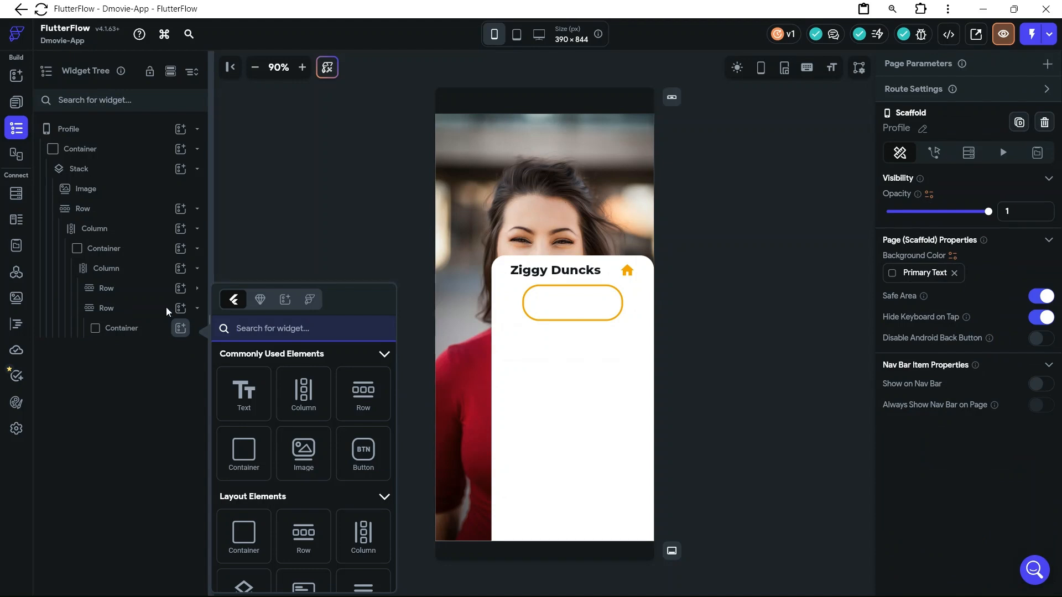
drag(372, 405, 531, 305)
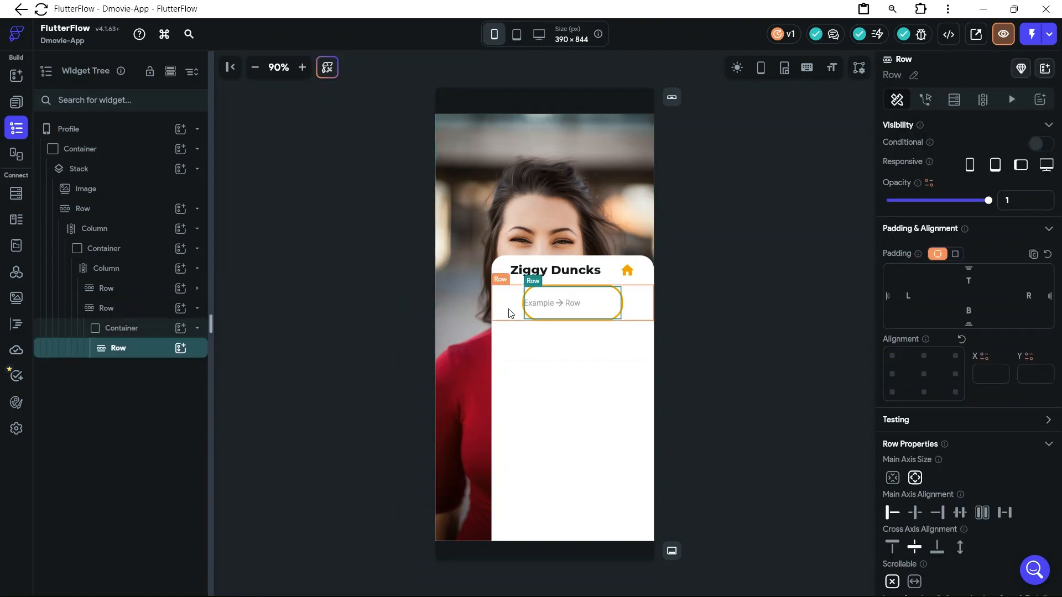
click(181, 350)
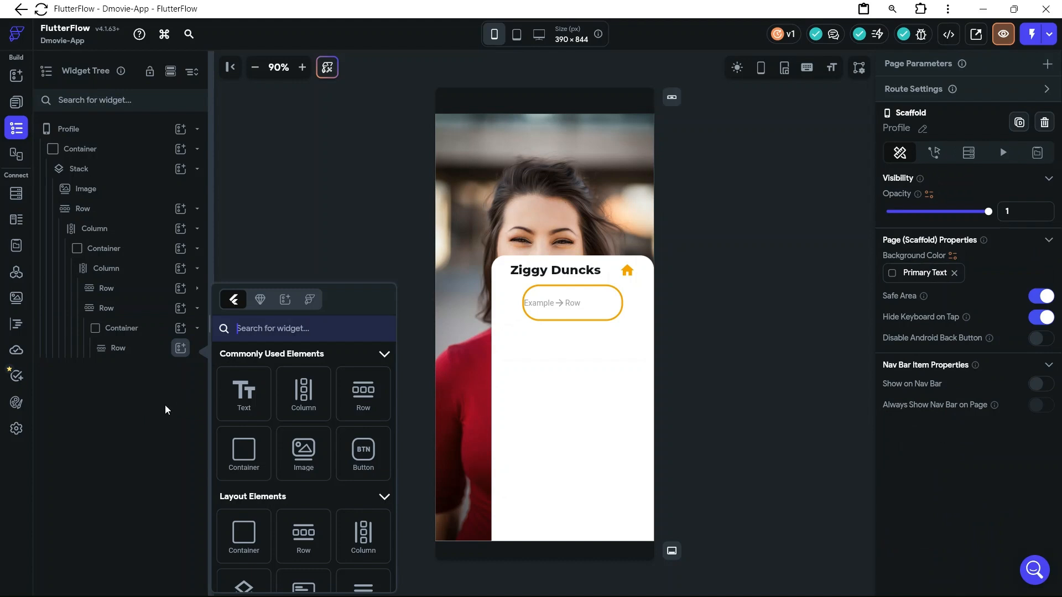
drag(231, 401, 567, 349)
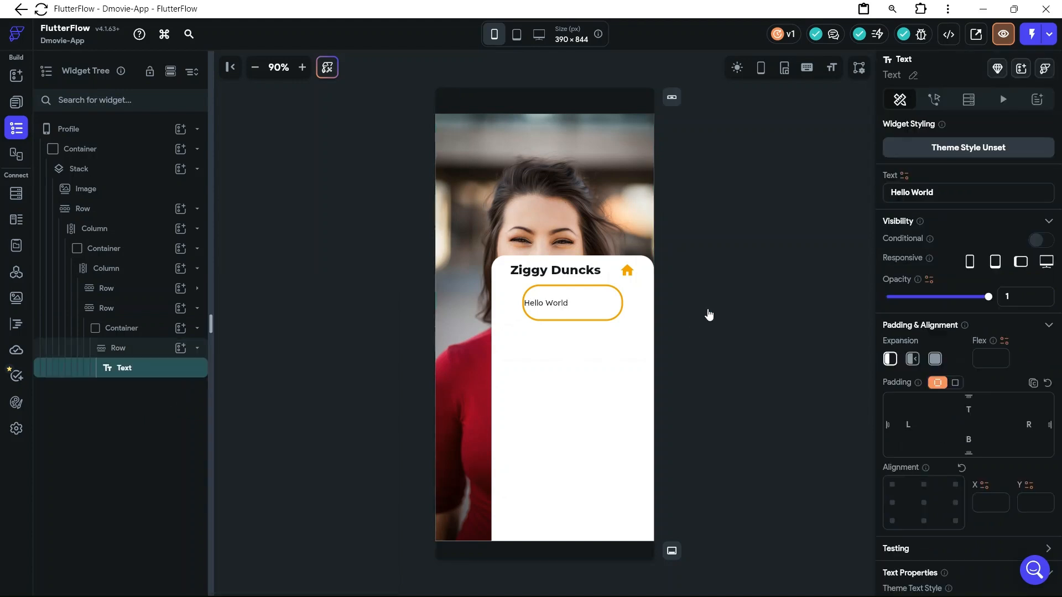
click(587, 305)
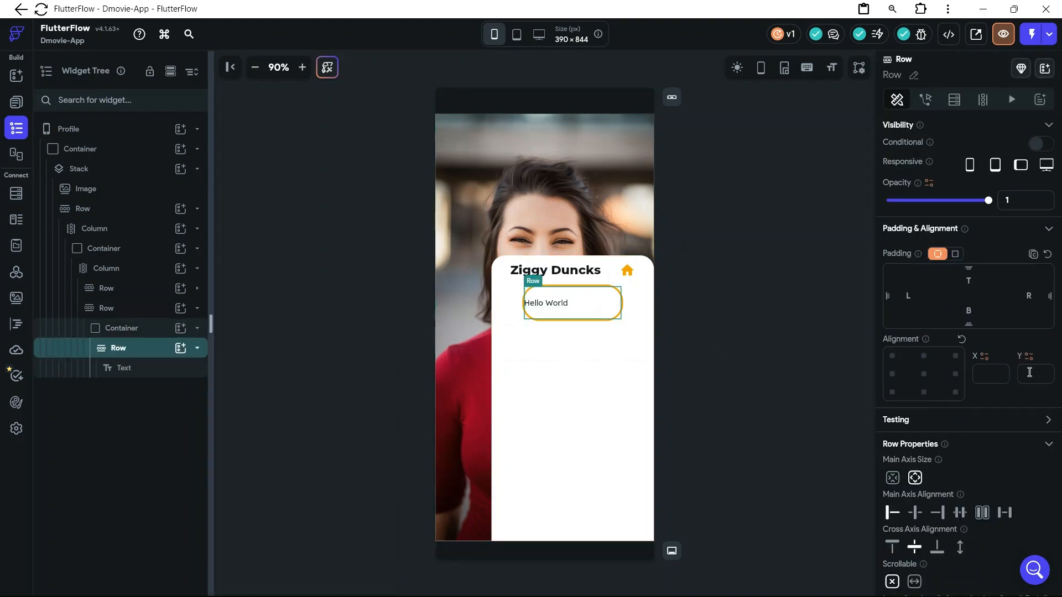
click(916, 514)
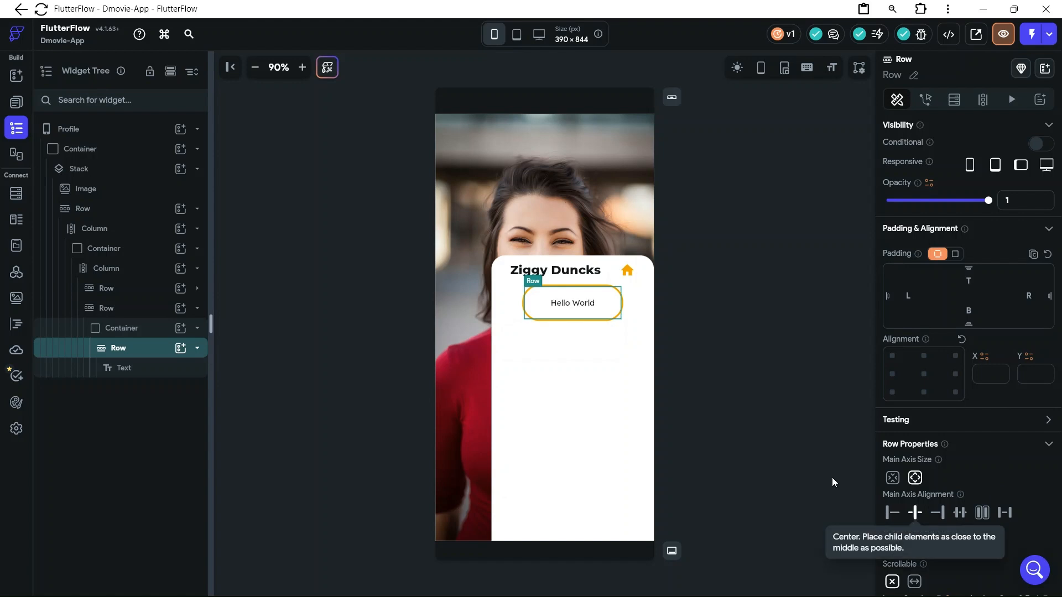
Change the new Text widget's content to "The movie Dwag"
click(583, 308)
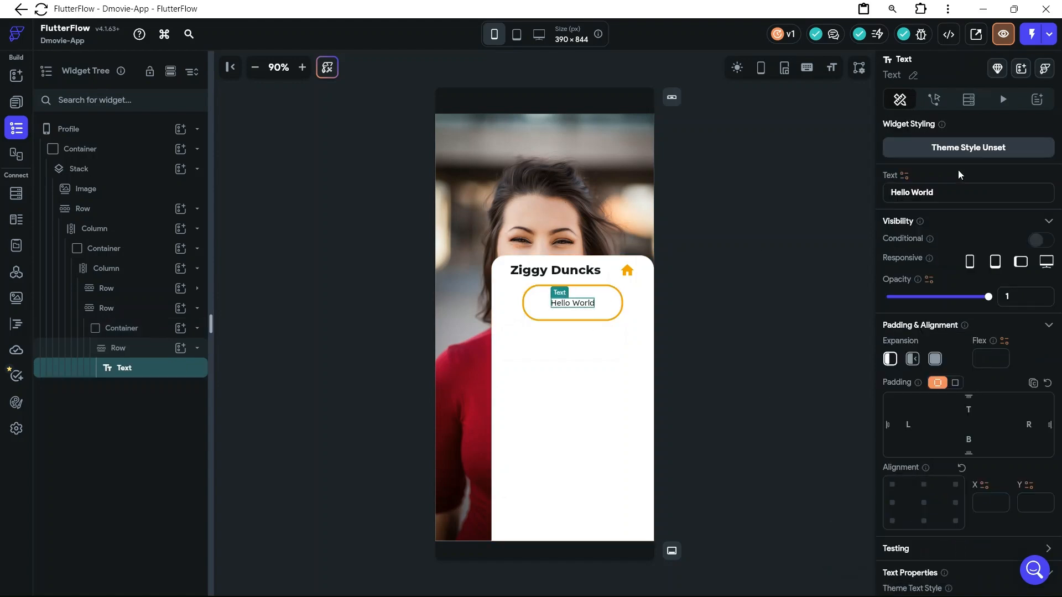
drag(939, 192, 890, 193)
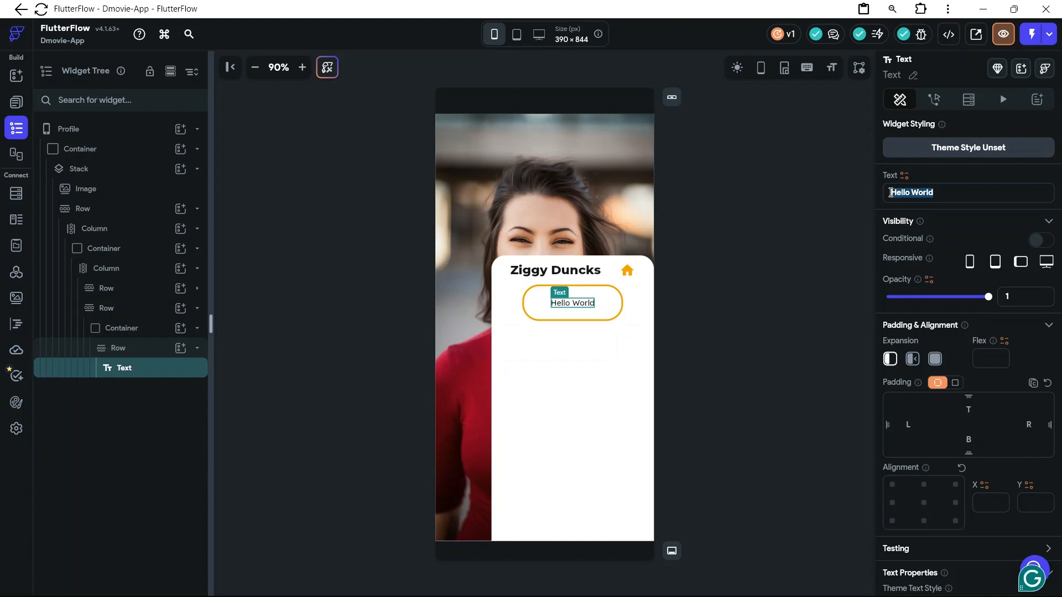
key(BackSpace)
text(The movi)
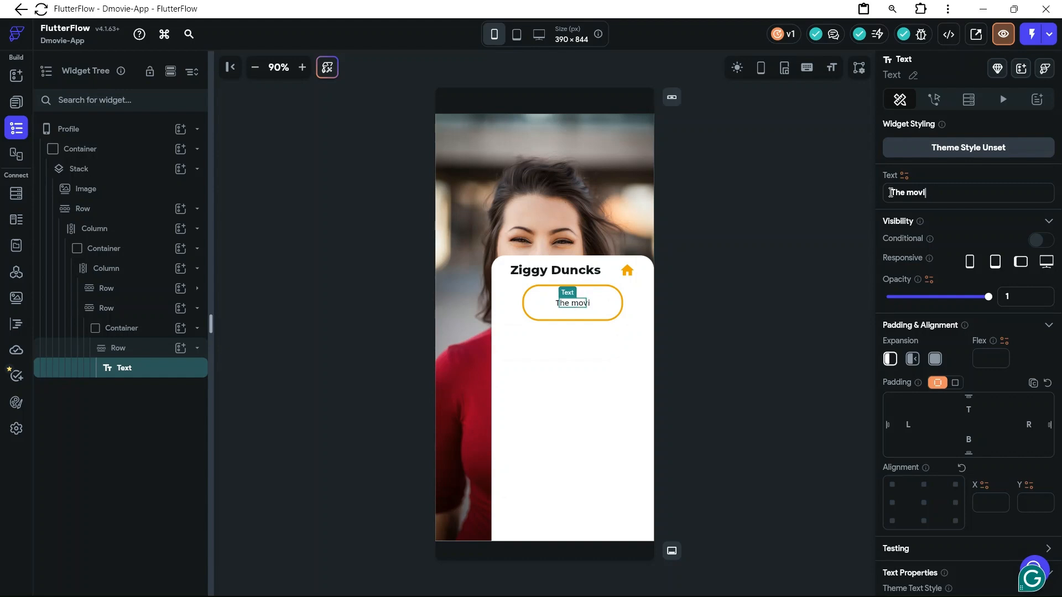
text(e Dwag)
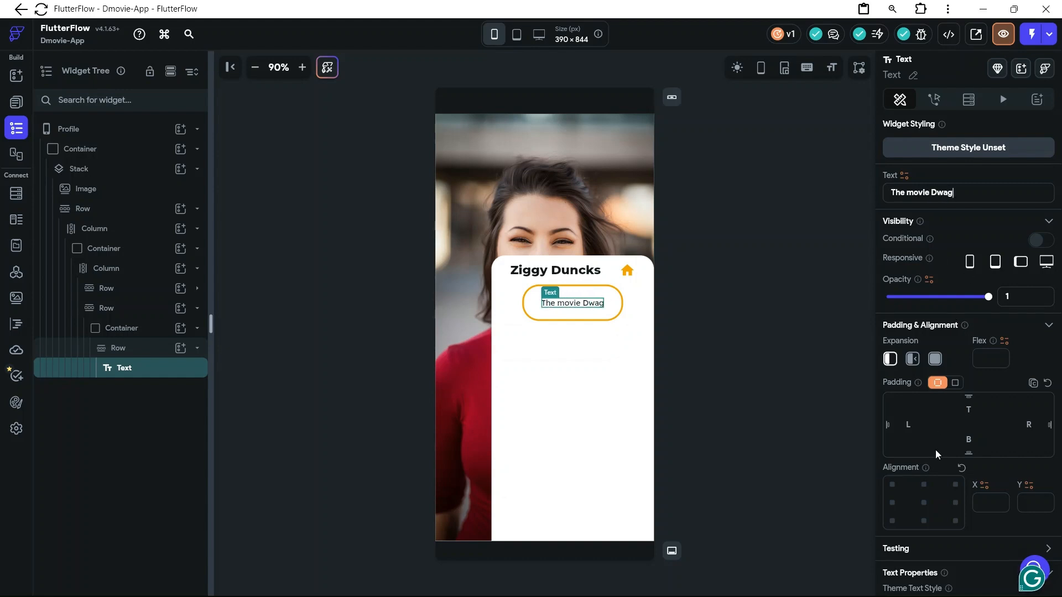
Set the nickname text's font family to Montserrat, leaving its font weight at 400 - Normal
scroll(935, 450, down, 5)
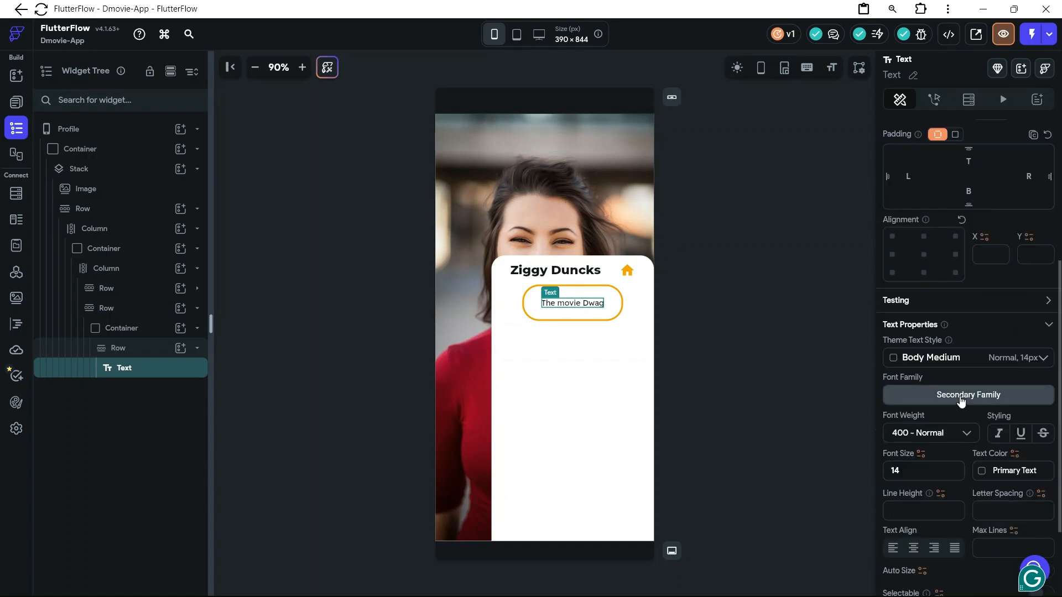
click(961, 401)
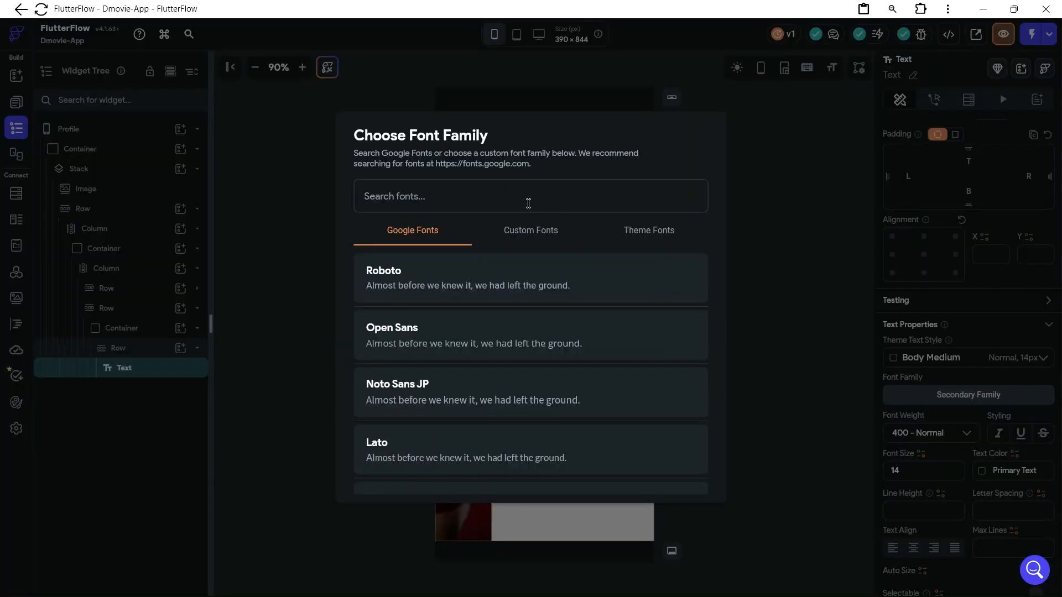
text(mon)
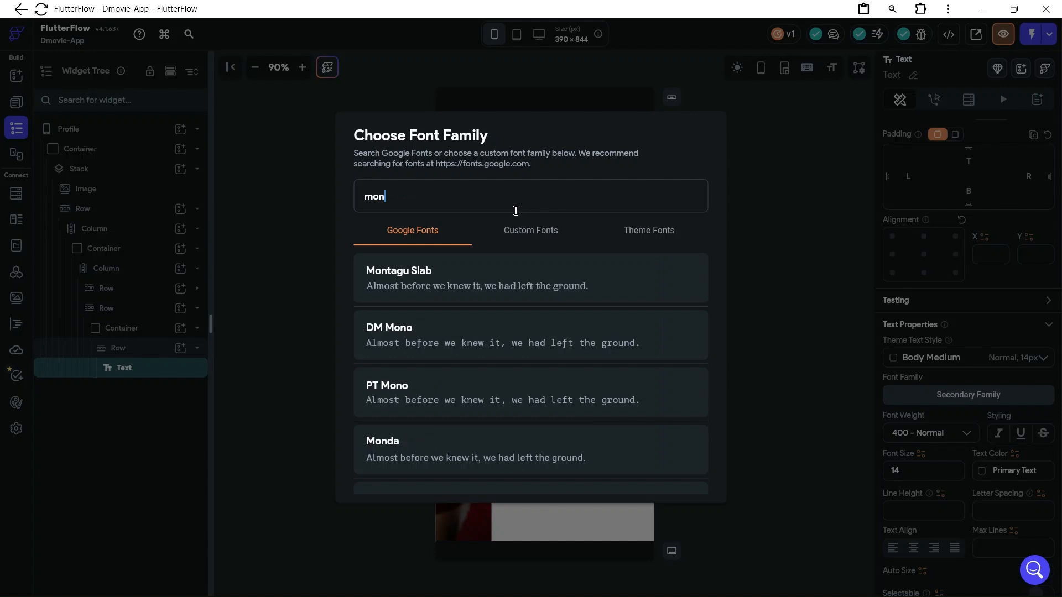
text(s)
click(428, 332)
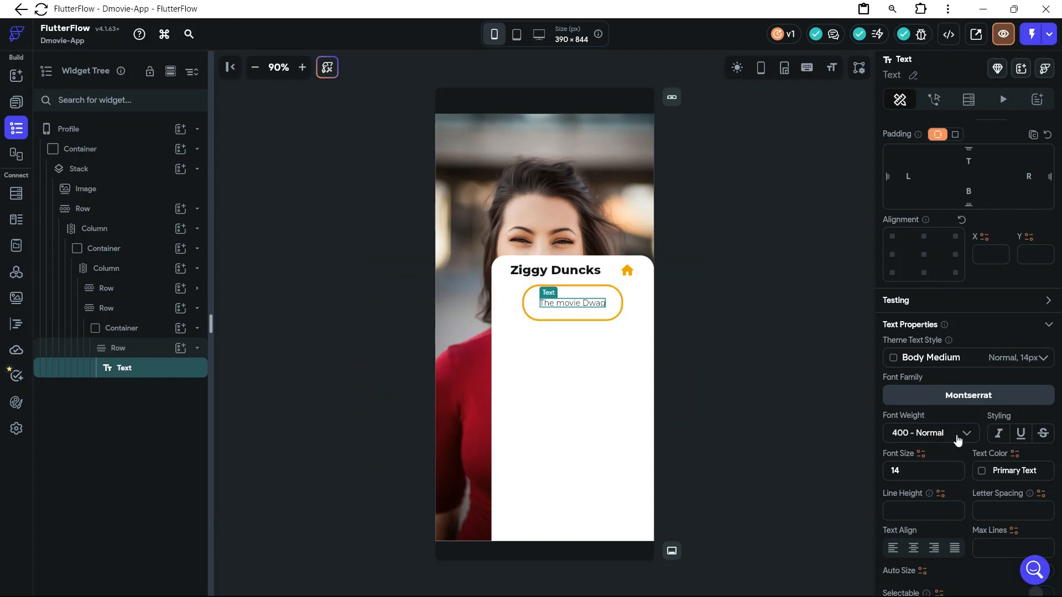
click(934, 434)
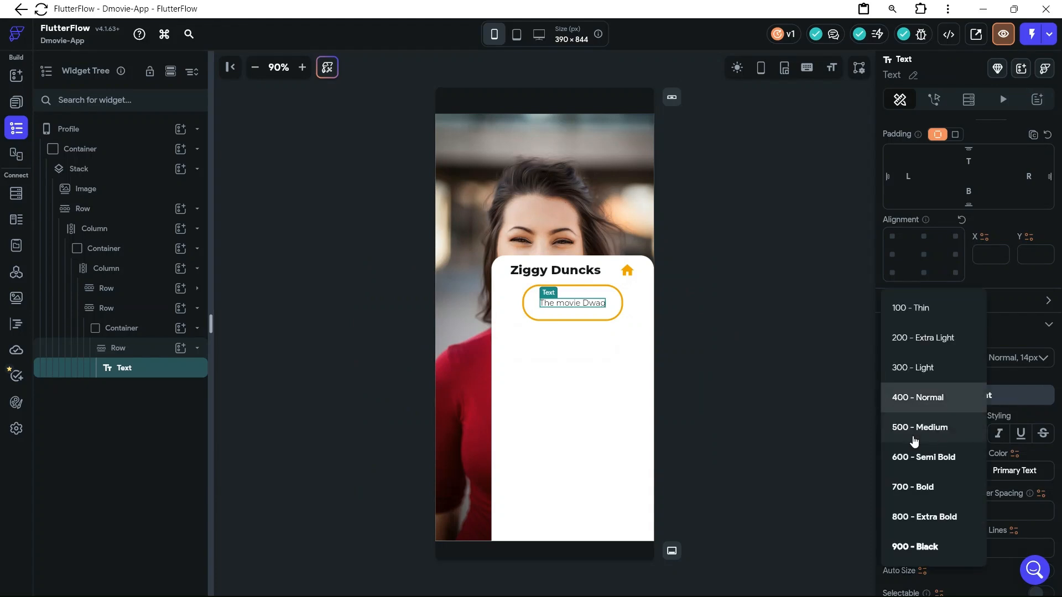
click(806, 354)
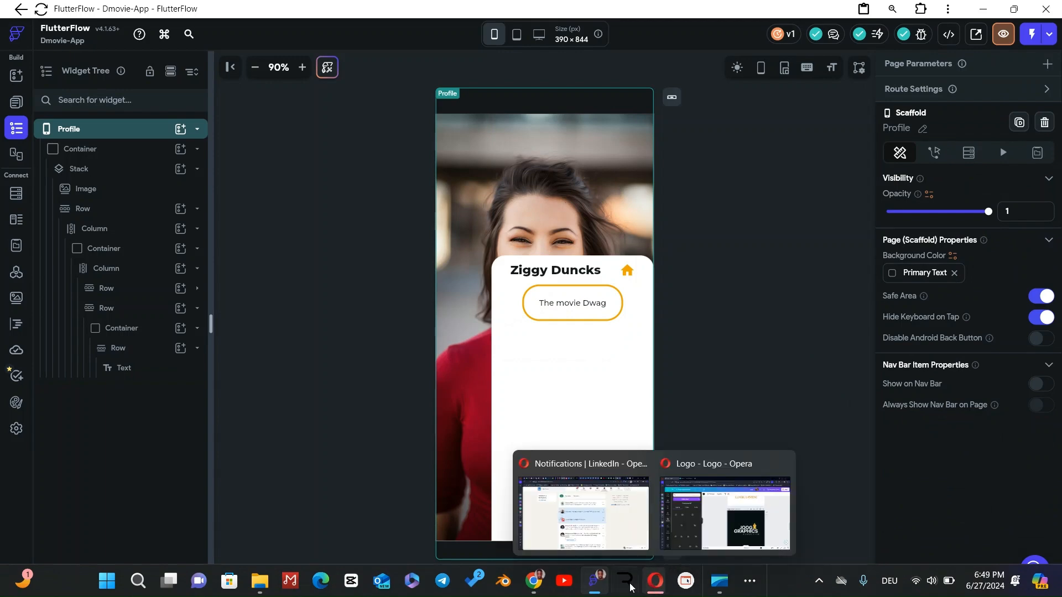
Switch to the D-Movies Figma file and move the nickname text with its rounded outline about 32 px right and 3 px down
mouse_move(533, 581)
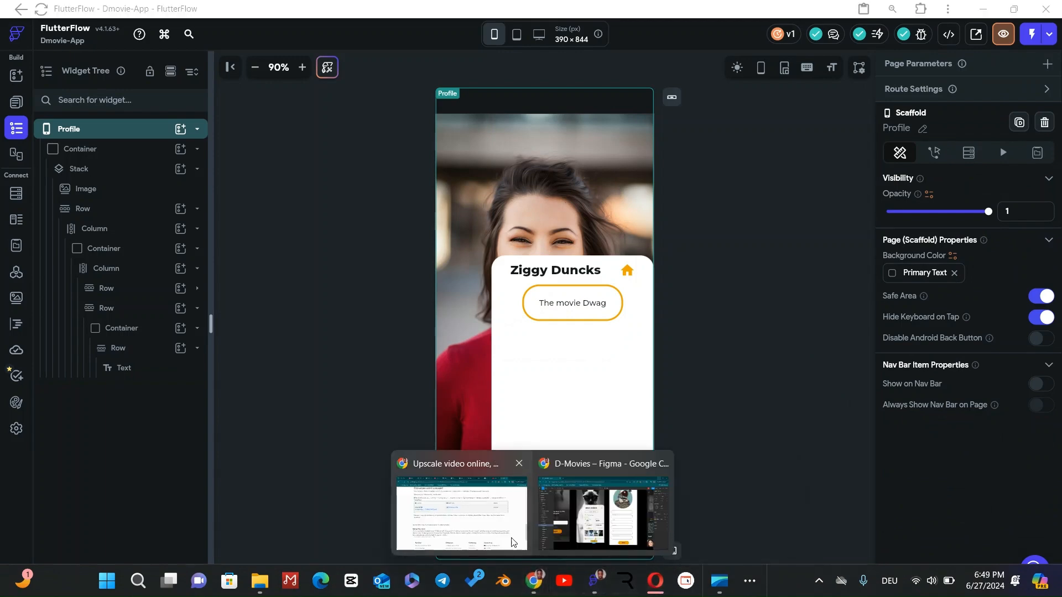
click(602, 501)
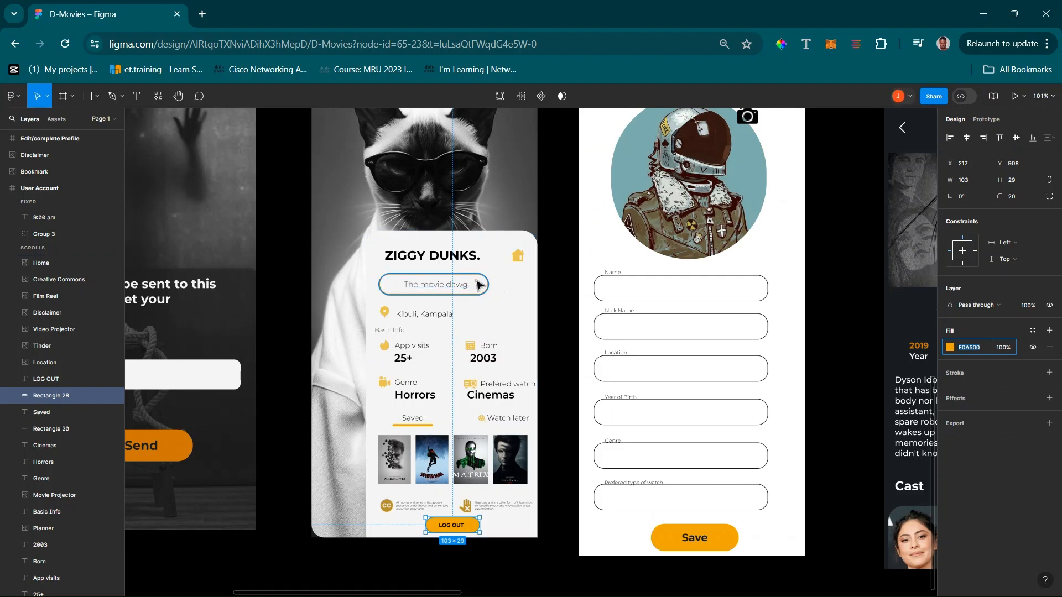
click(466, 289)
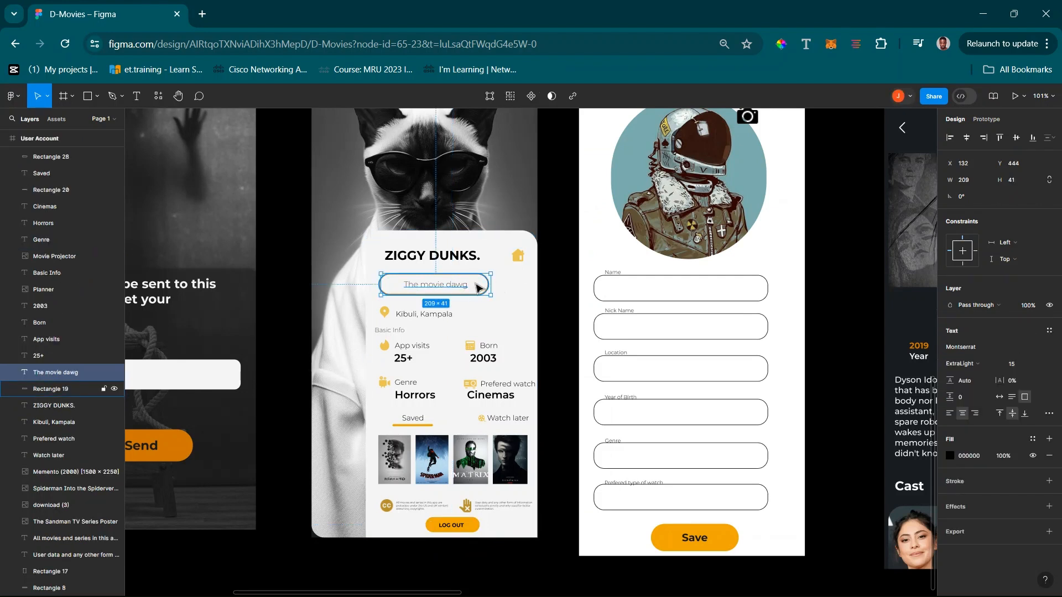
shift+click(477, 289)
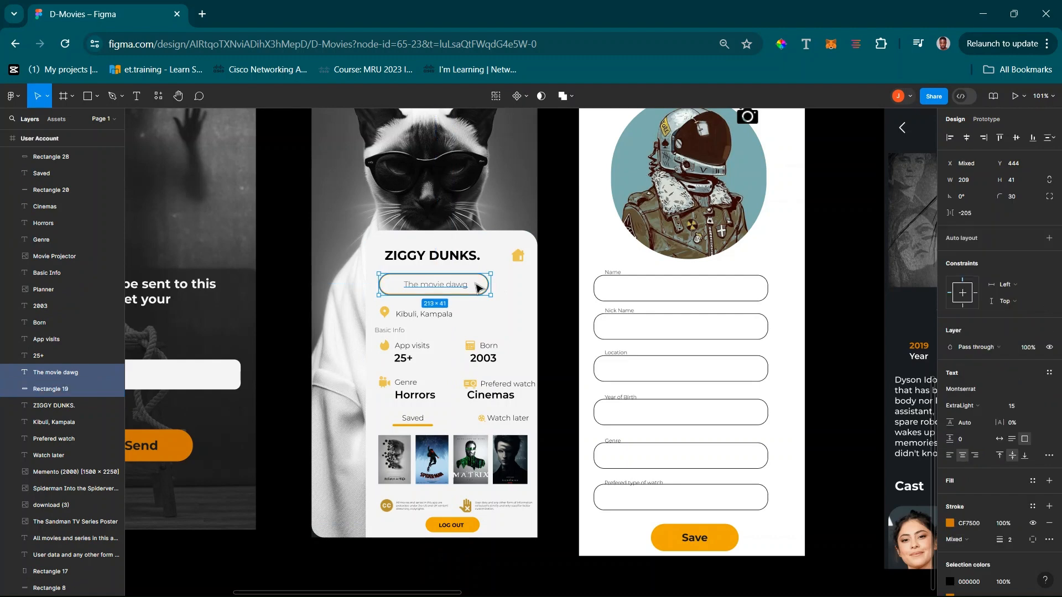
drag(478, 287, 498, 290)
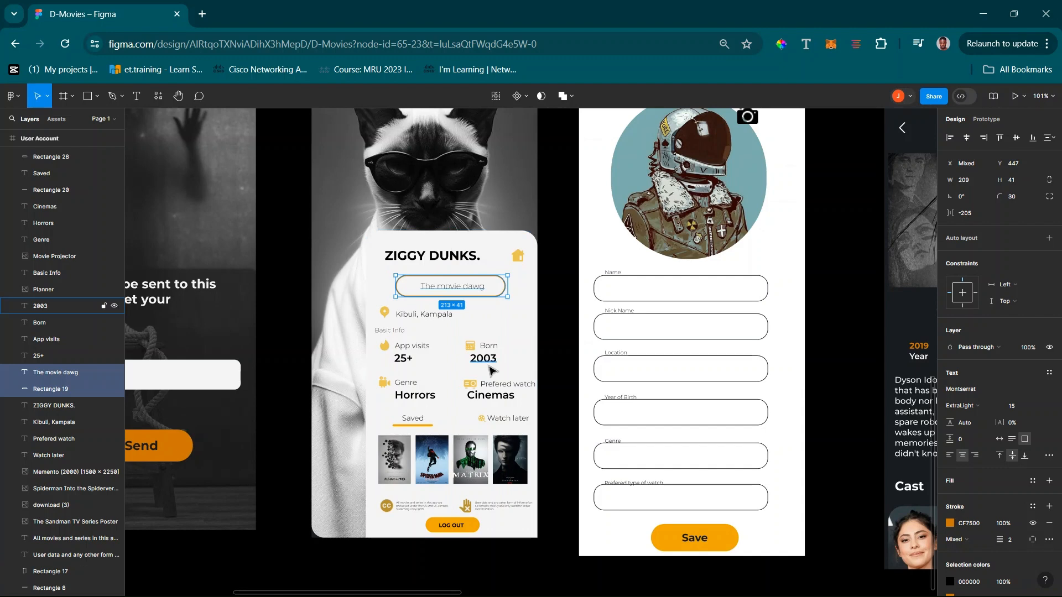
Inspect the nickname text's font settings in the Figma design and return to FlutterFlow
click(450, 293)
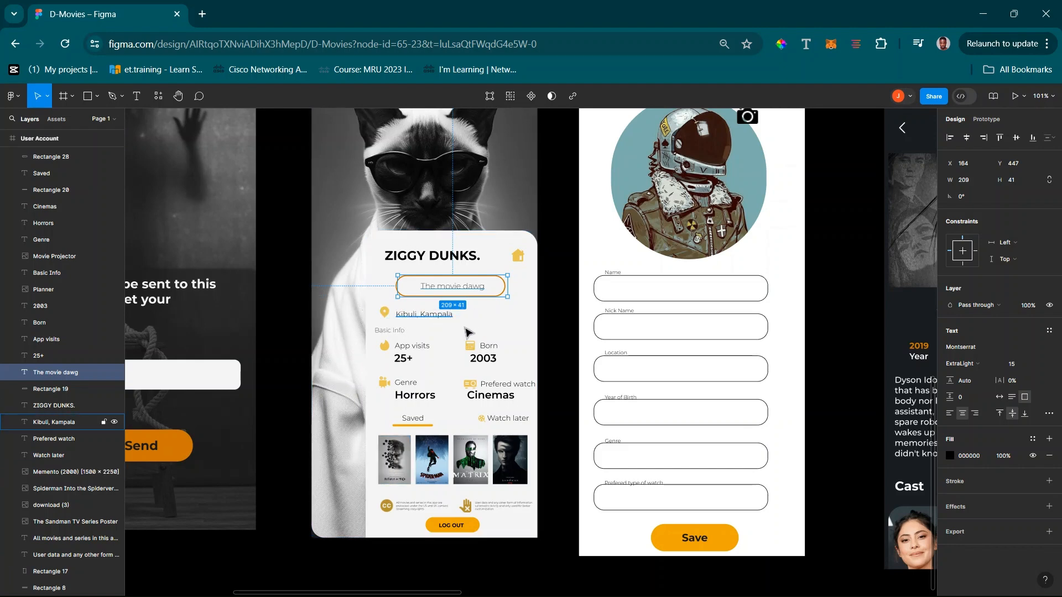
click(995, 16)
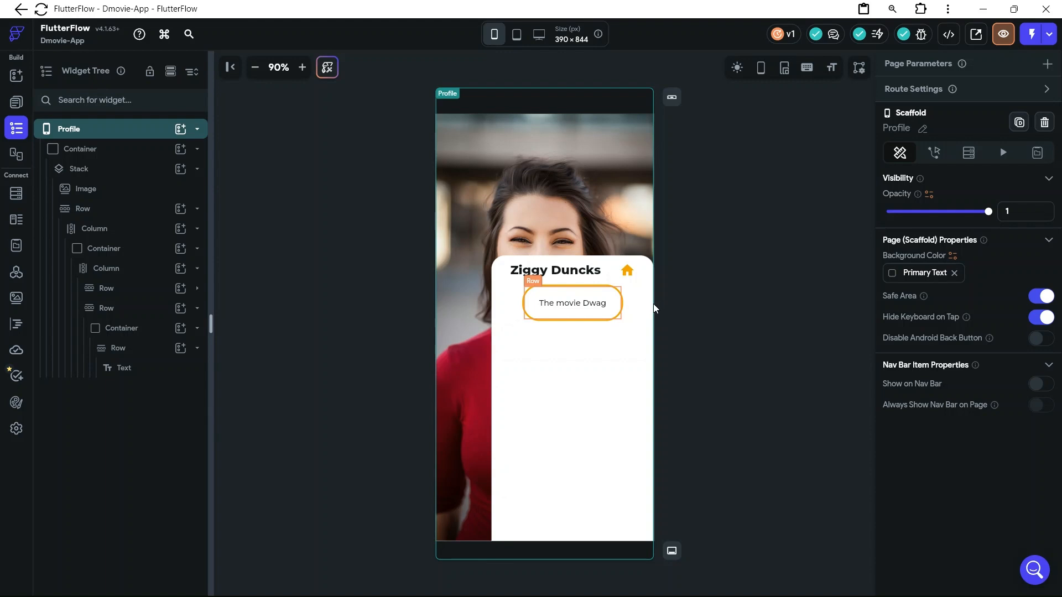
Set the height of the orange-outlined nickname container to 45 px
click(613, 312)
click(147, 331)
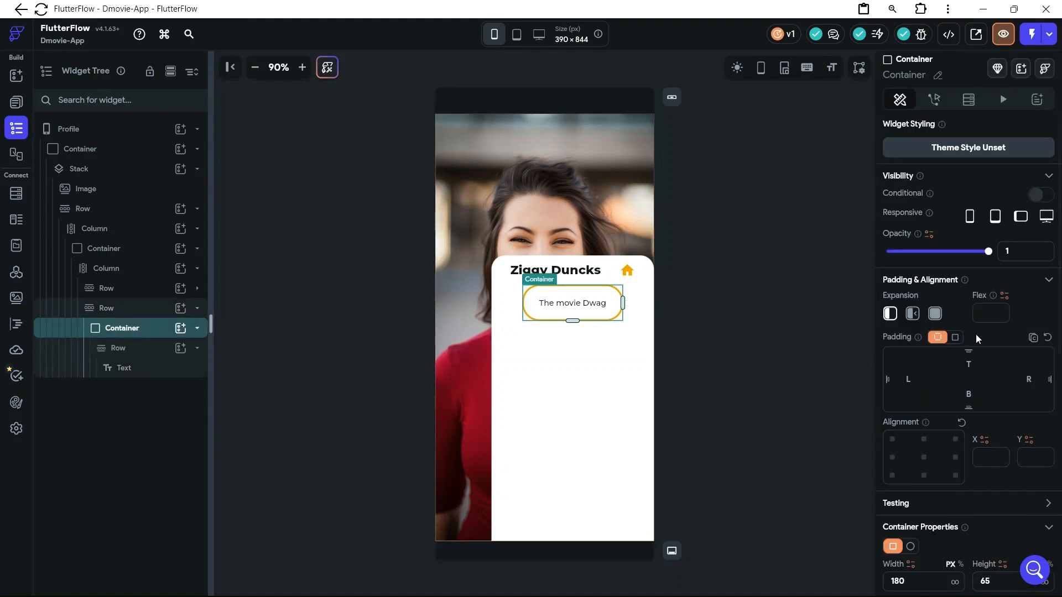
scroll(976, 337, down, 6)
drag(1000, 234, 982, 237)
text(40)
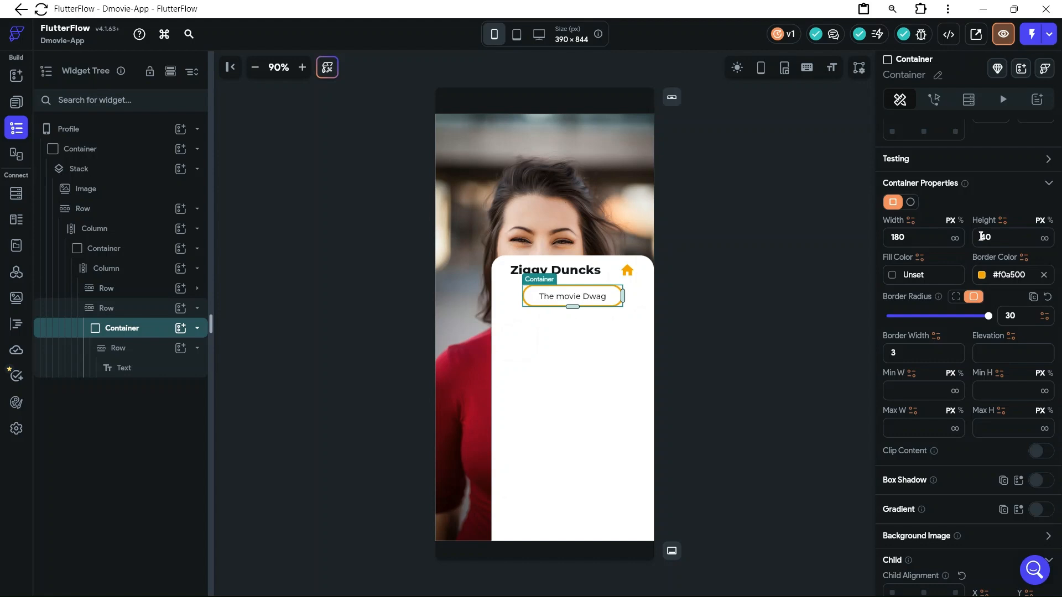
key(BackSpace)
text(5)
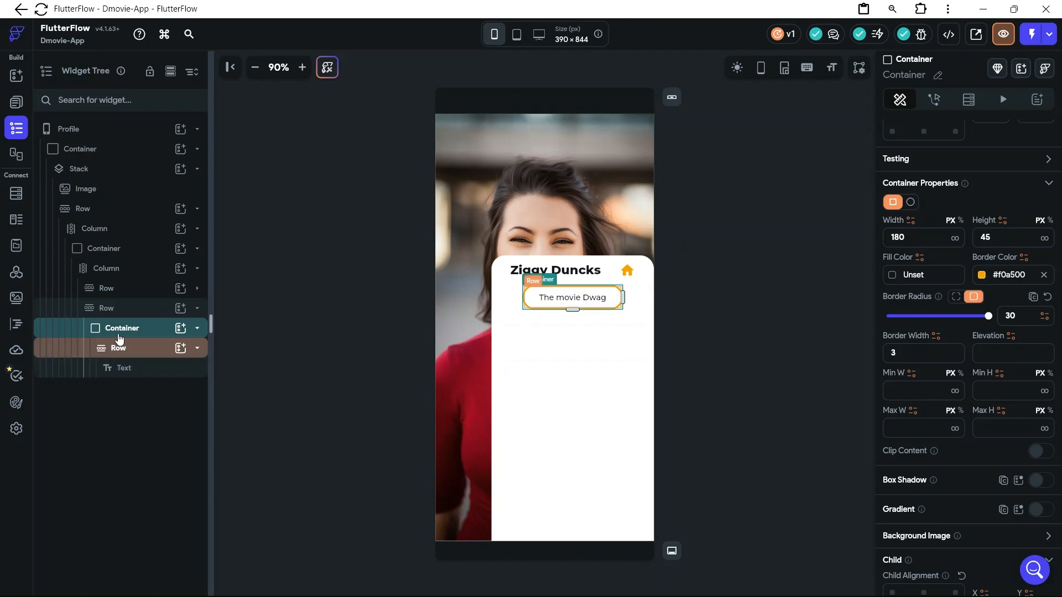
Collapse the nickname container in the widget tree and add a new Row to the inner Column below the nickname row
click(199, 328)
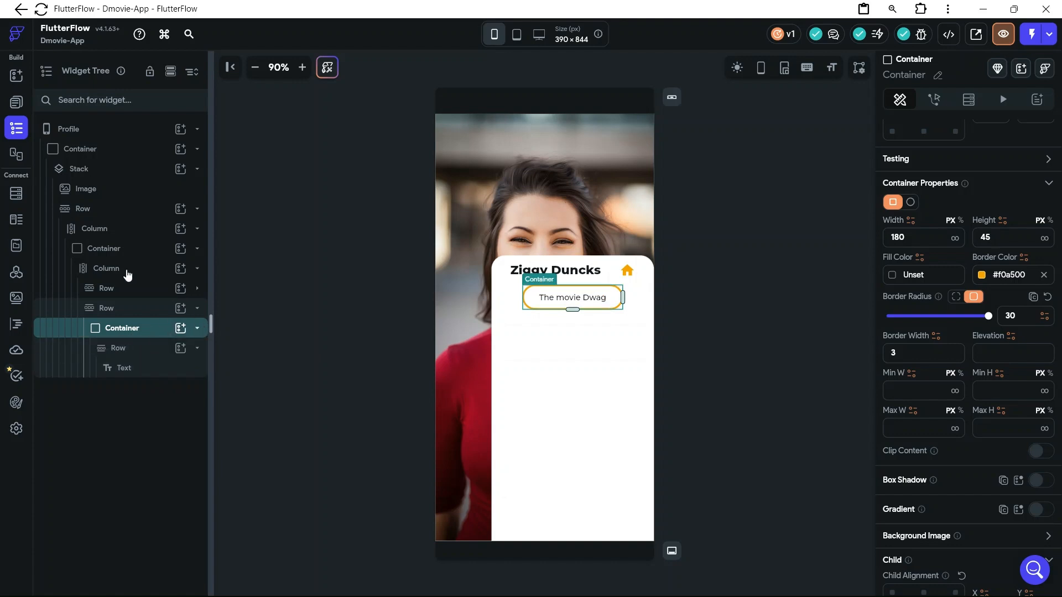
click(181, 269)
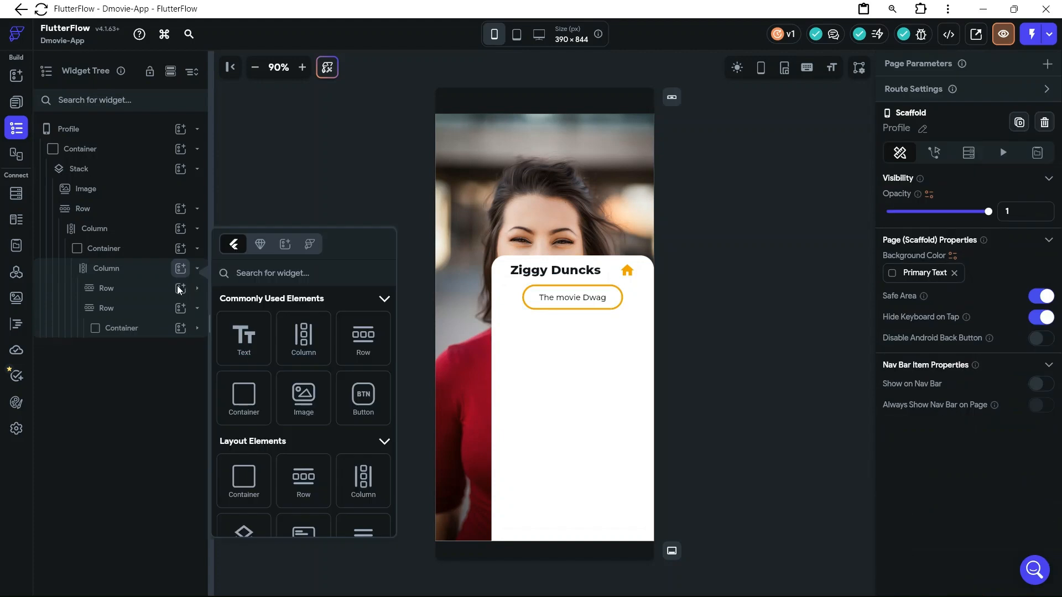
click(361, 355)
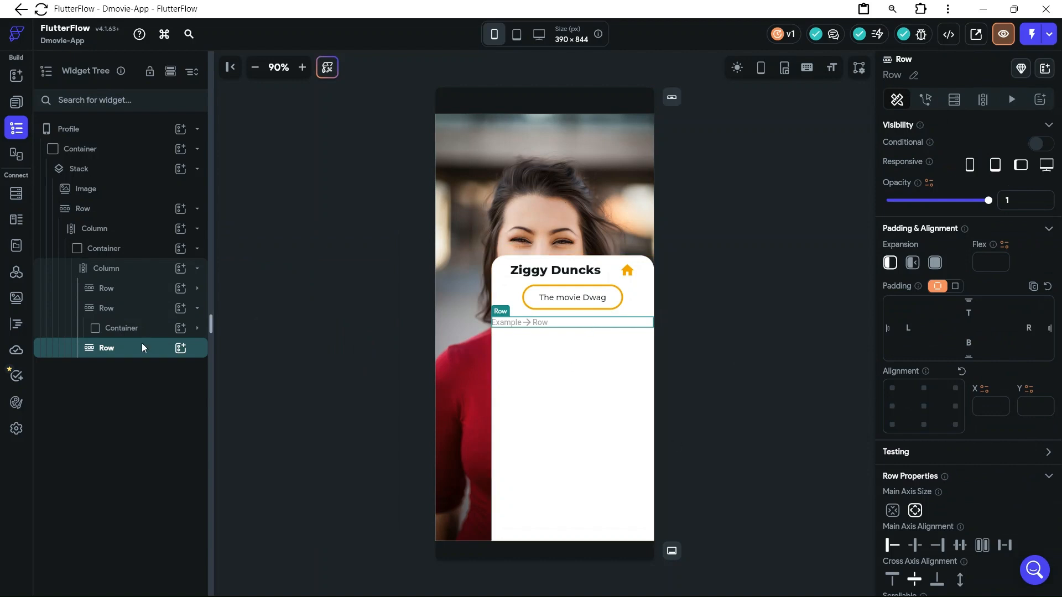
Add an Icon widget followed by a Text widget to the new Row below the nickname box
click(181, 354)
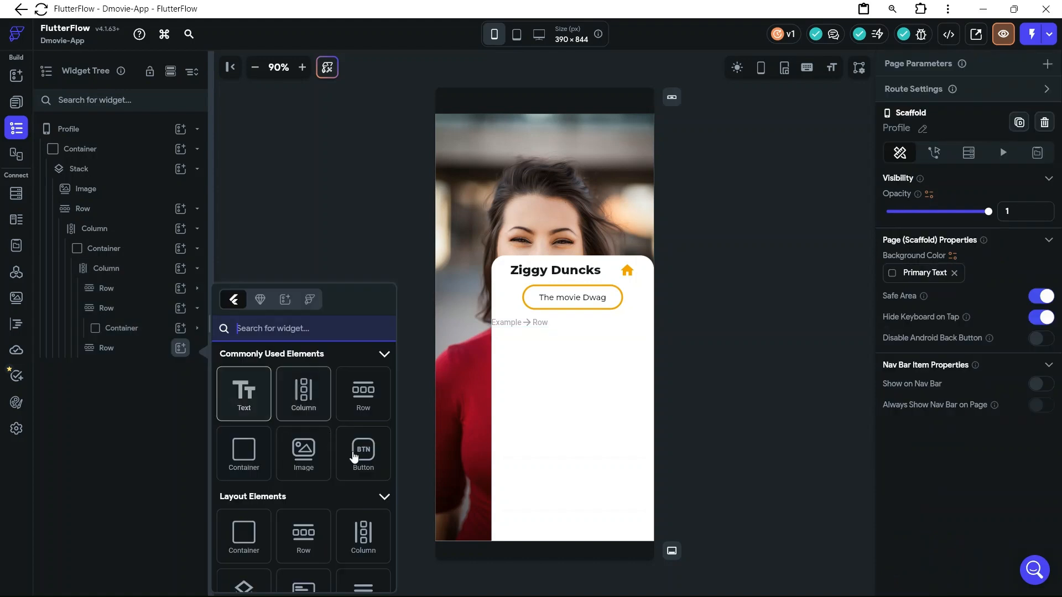
scroll(357, 453, down, 4)
scroll(354, 455, down, 10)
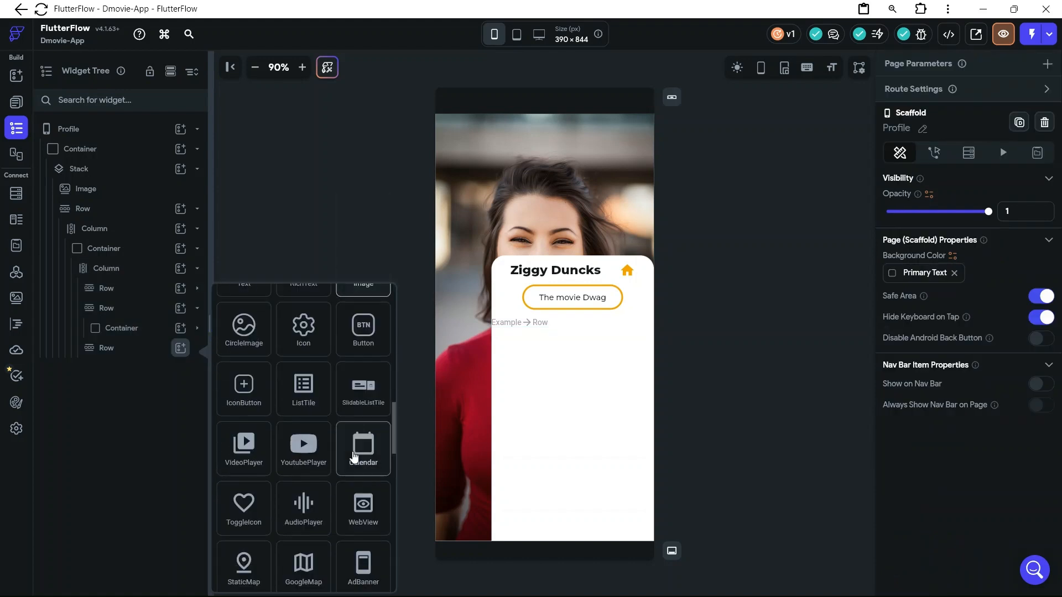
scroll(354, 456, up, 6)
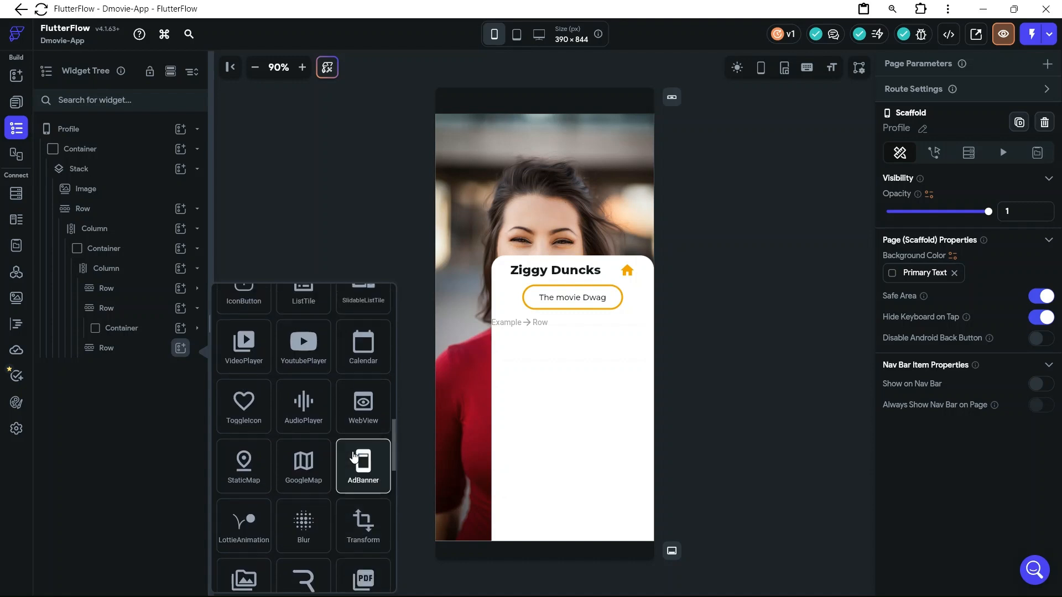
click(303, 471)
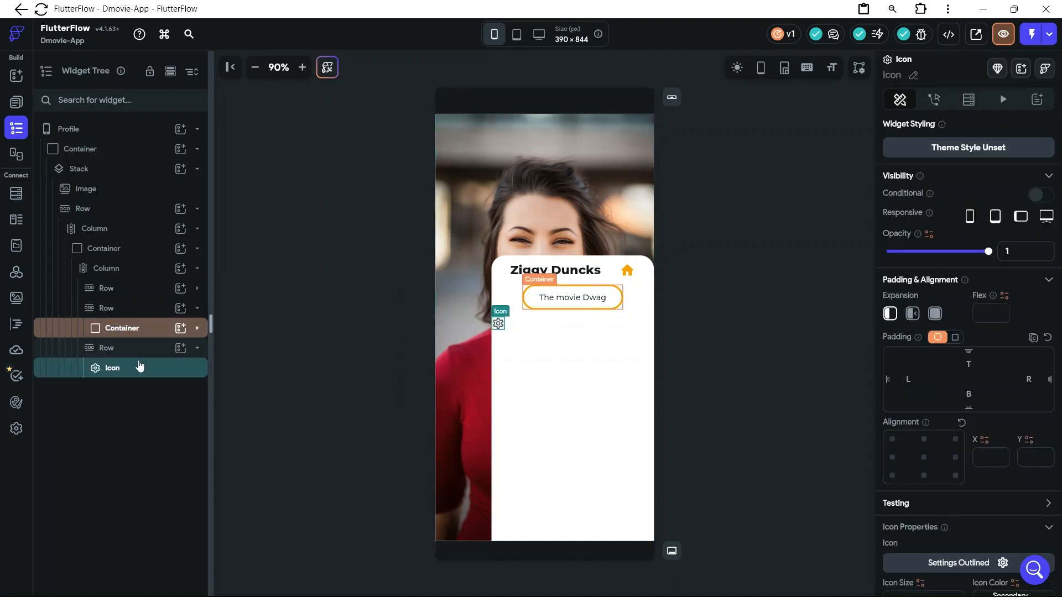
click(181, 349)
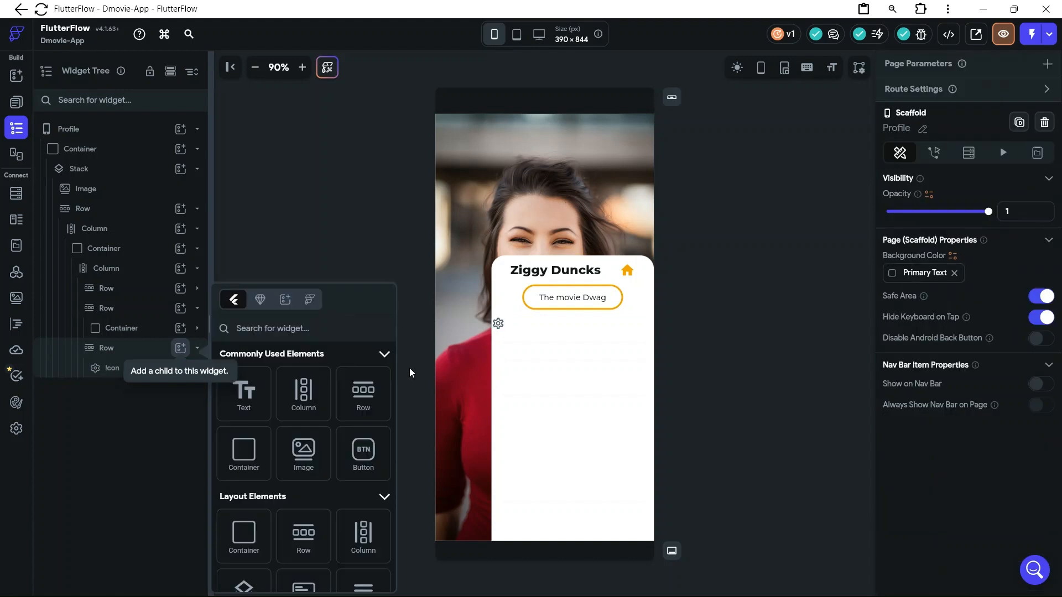
drag(253, 405, 505, 330)
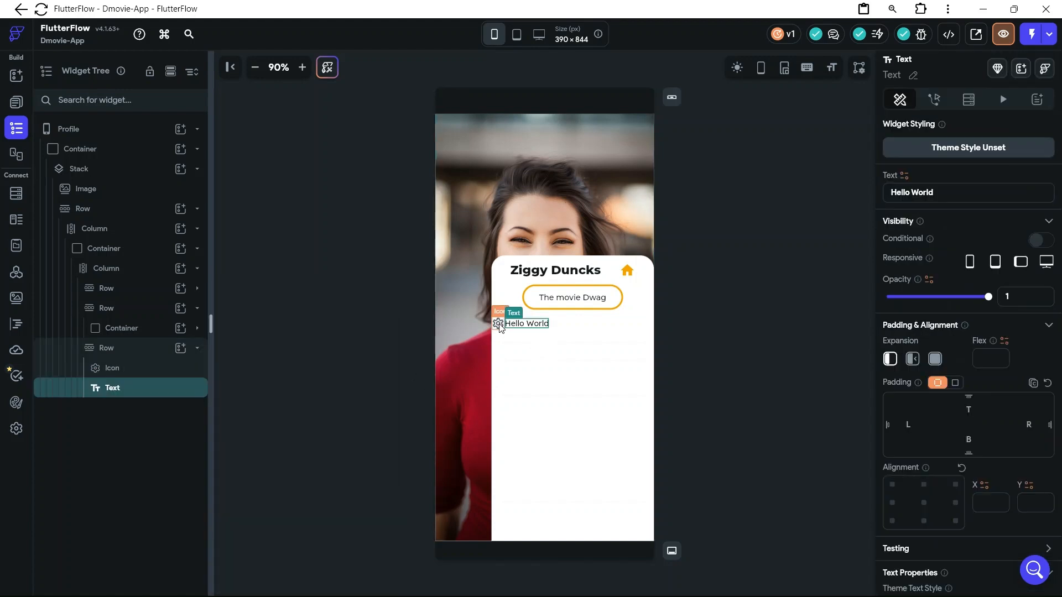
Search the Material icons for "location" and change the new row's icon to Location Pin
click(498, 325)
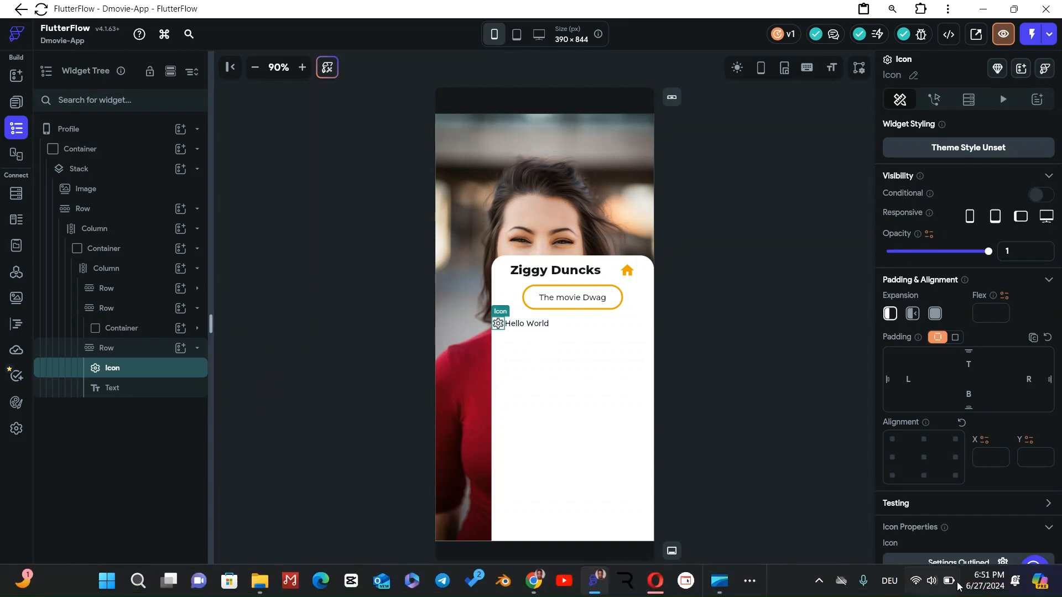
click(974, 563)
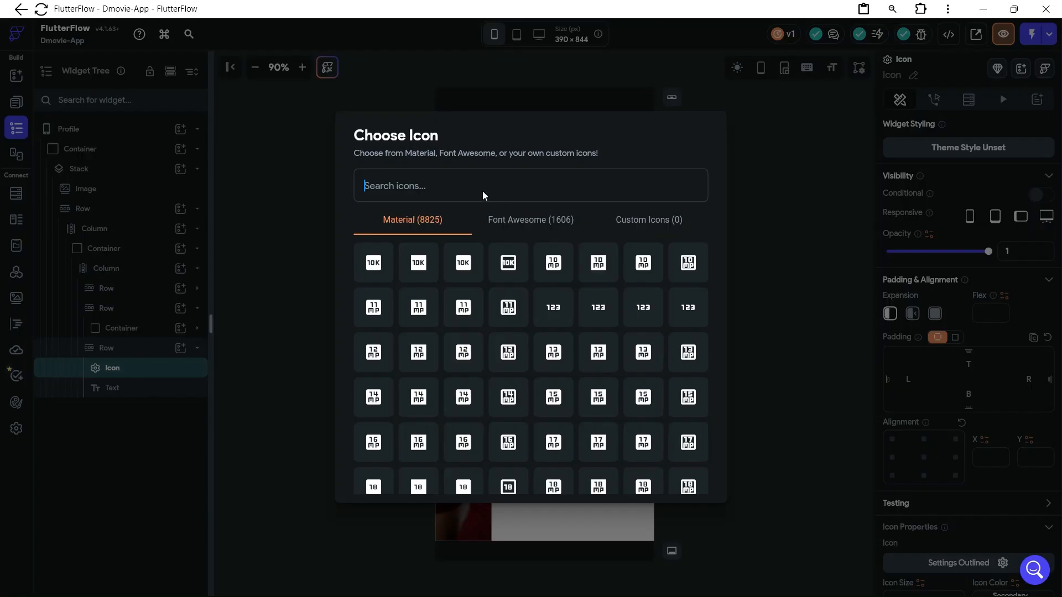
text(loca)
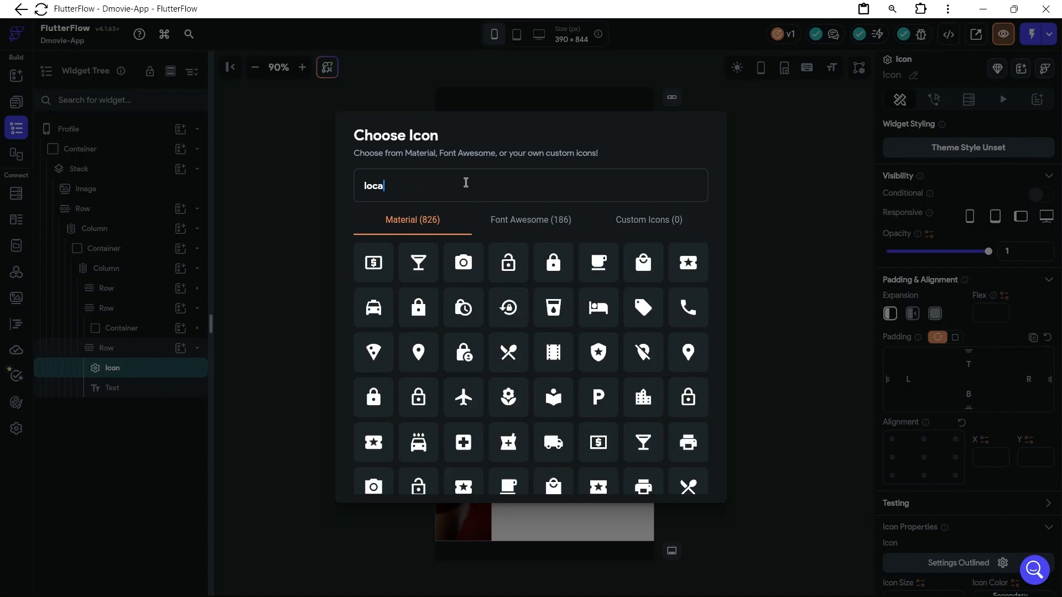
text(tion)
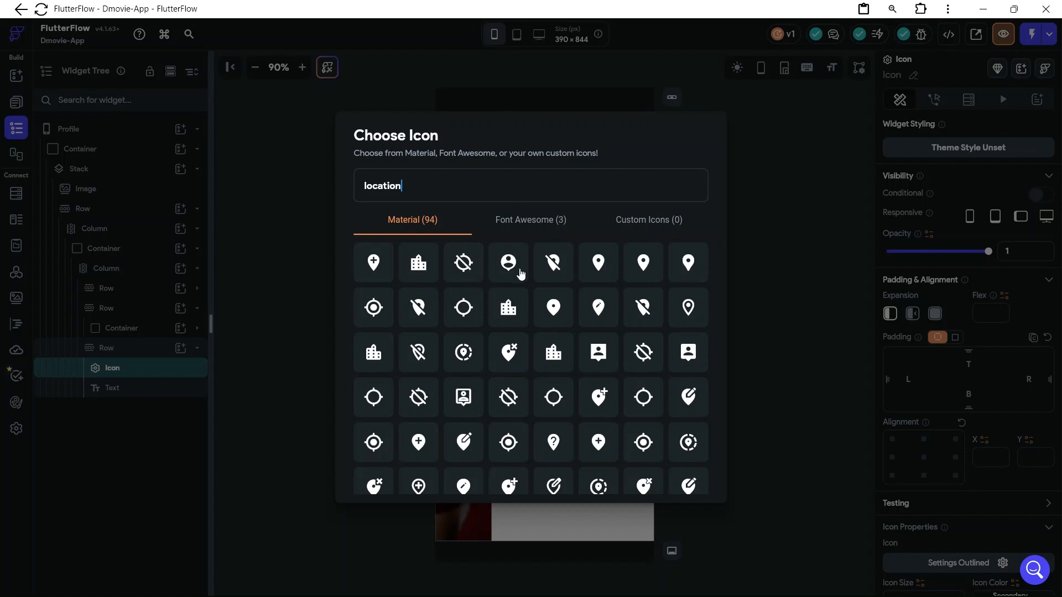
click(691, 276)
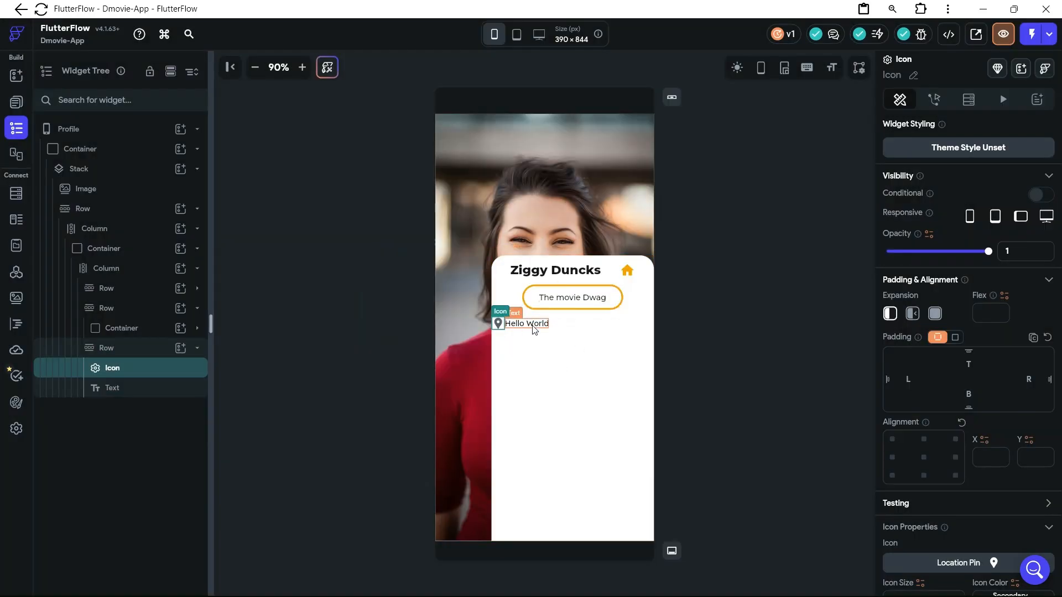
Replace the content of the text beside the location pin with "Kibuli ,Kampala Uganda"
click(536, 326)
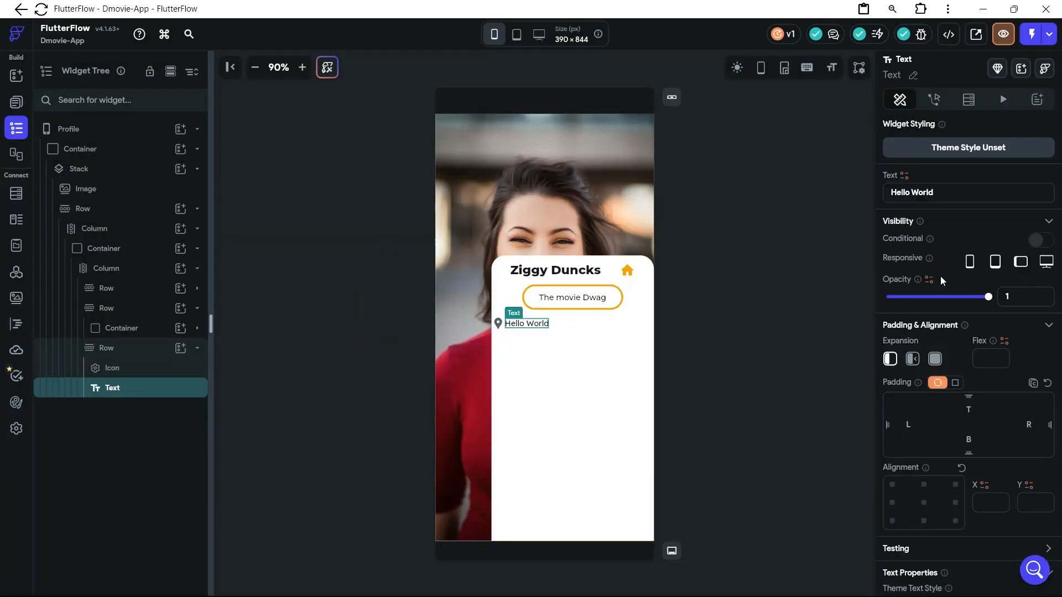
click(947, 192)
drag(944, 192, 885, 189)
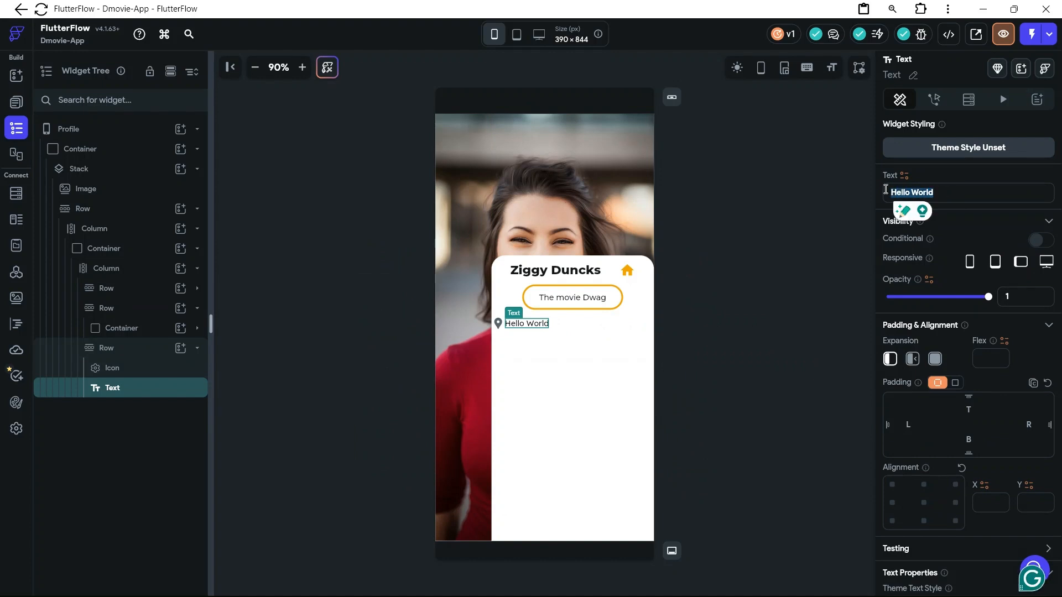
text(K)
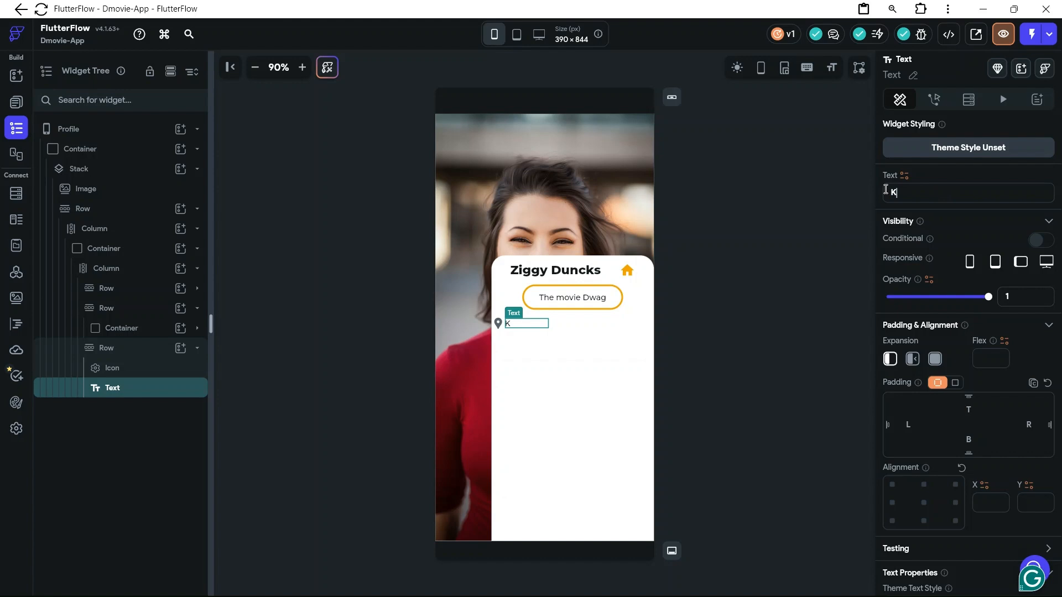
text(ibuli ,Kampala Ugand)
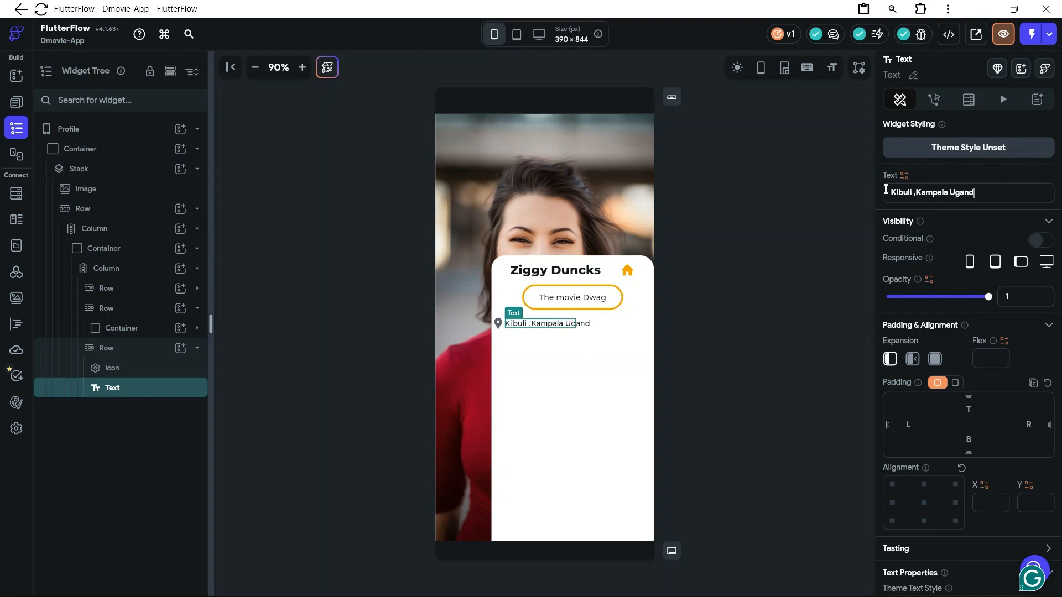
text(a)
Set the location text's font family to Montserrat
scroll(1003, 406, down, 5)
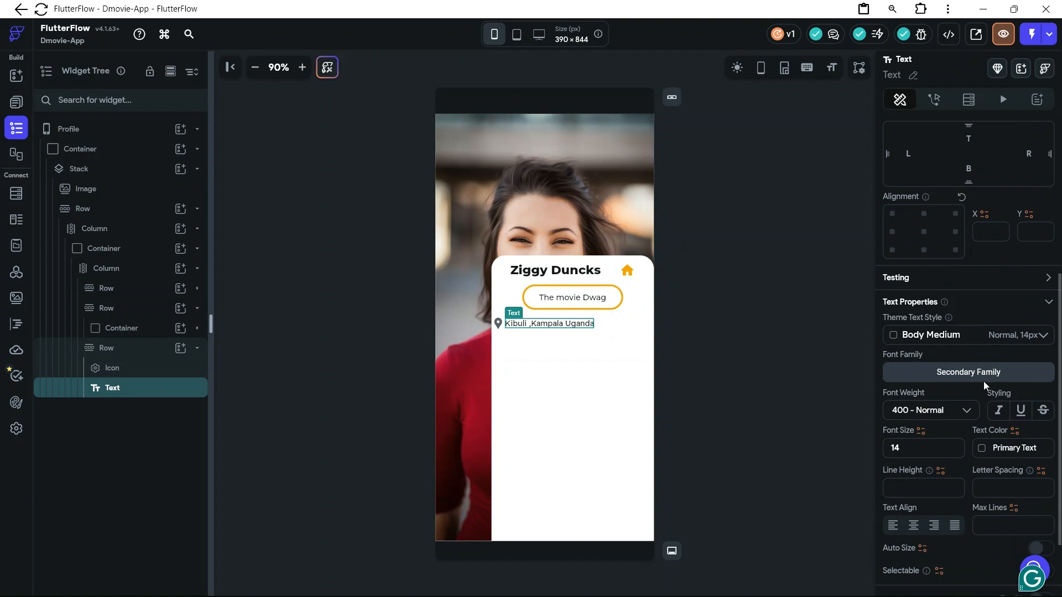
click(983, 377)
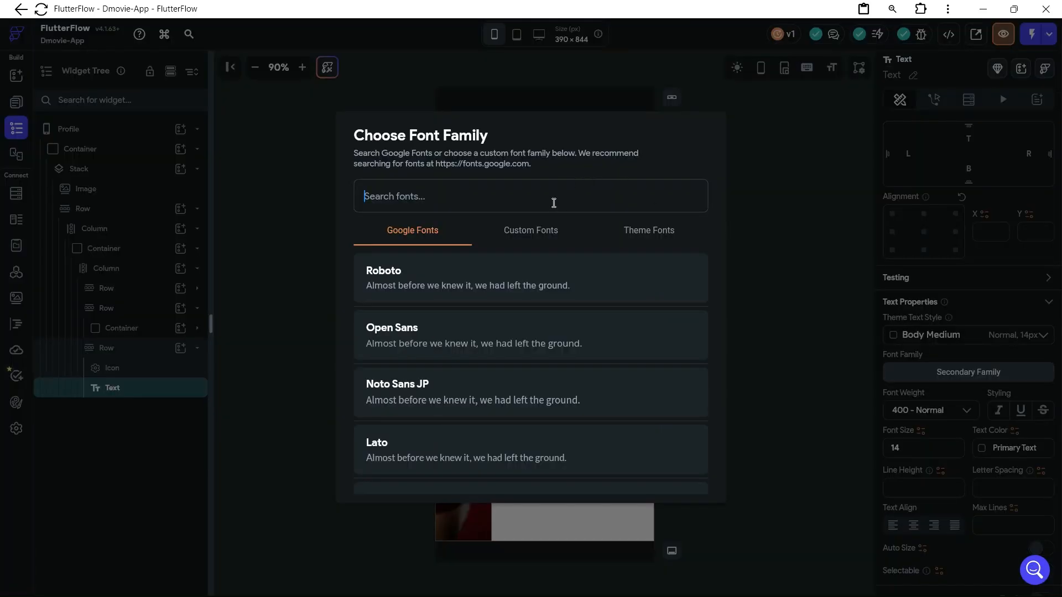
text(monst)
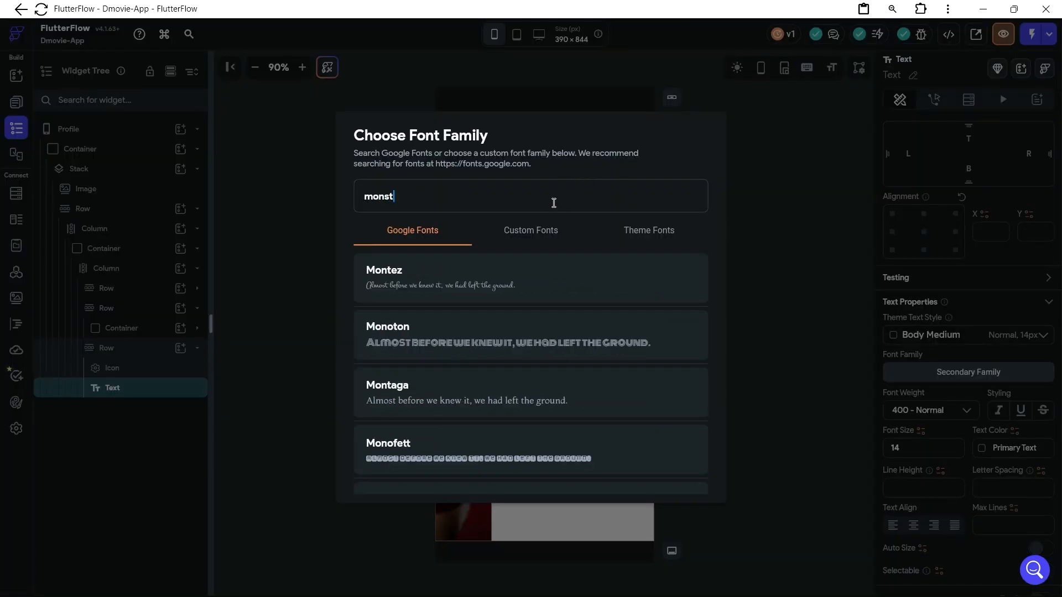
scroll(508, 299, down, 3)
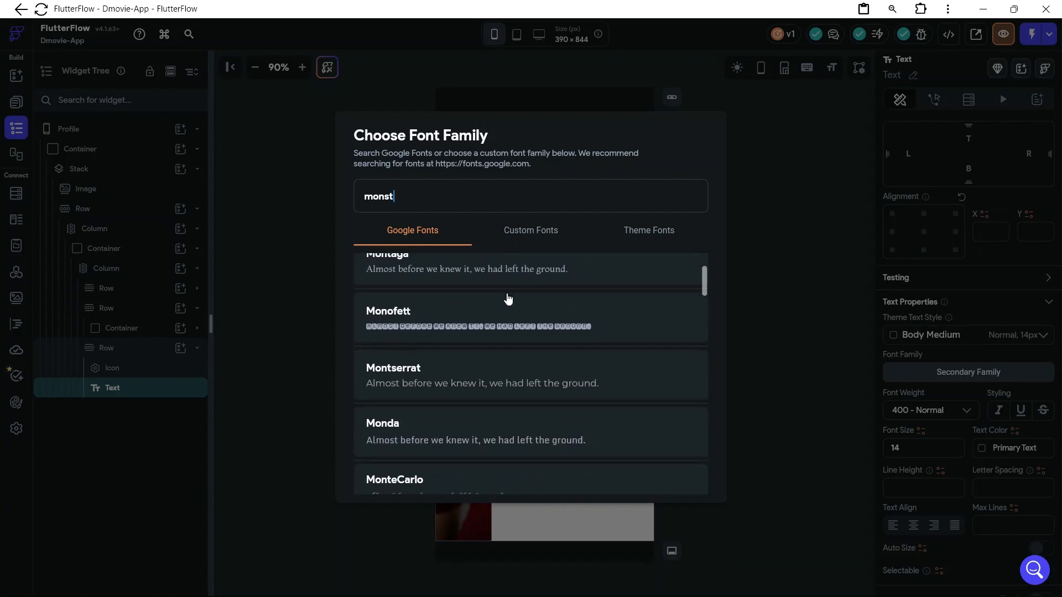
click(467, 368)
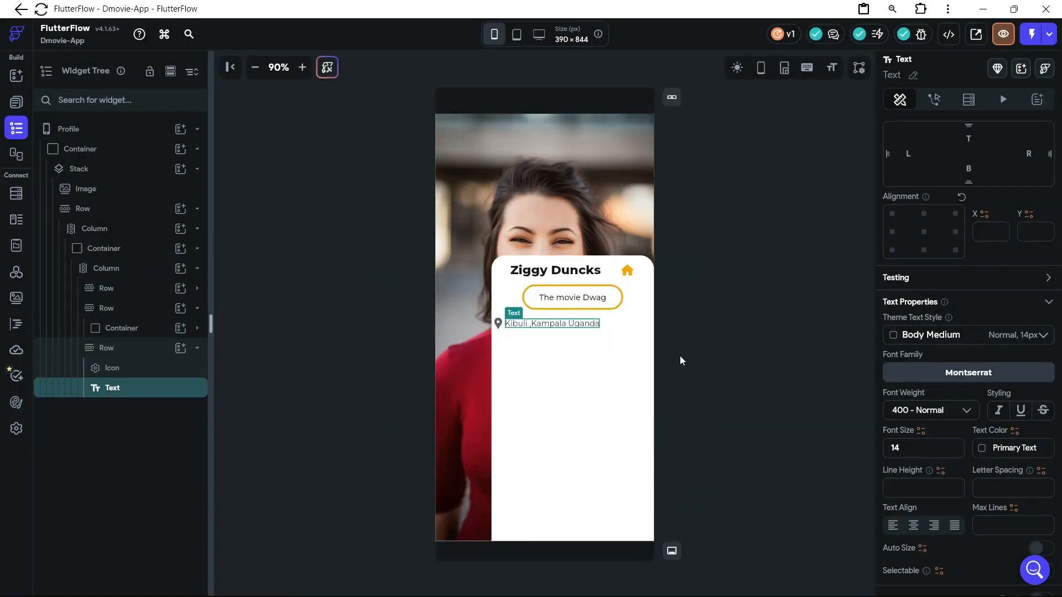
Set both the items spacing and the start spacing of the location row to 12
click(620, 324)
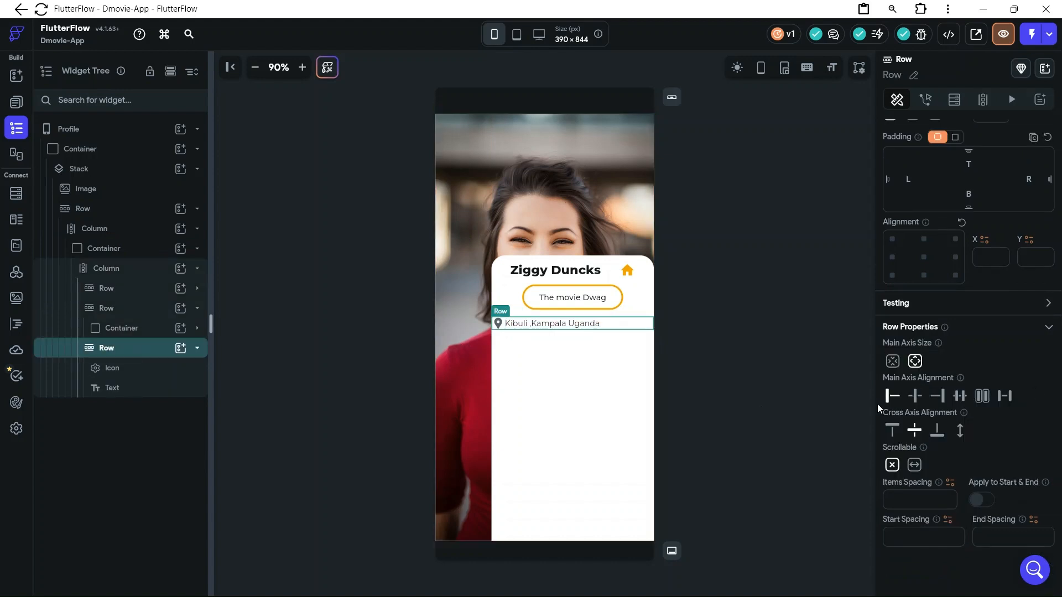
click(904, 500)
text(12)
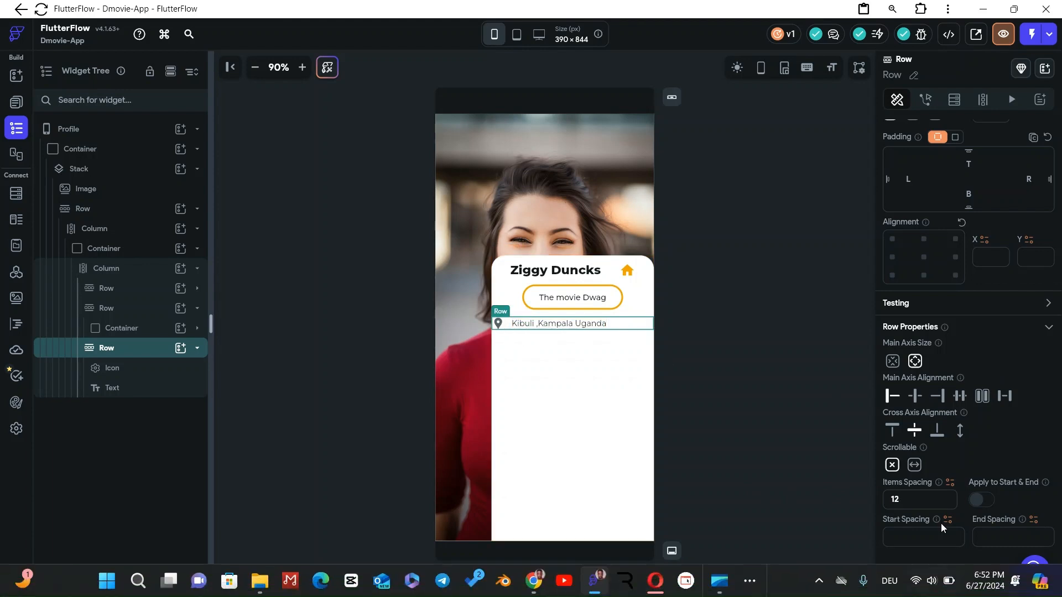
click(898, 539)
text(12)
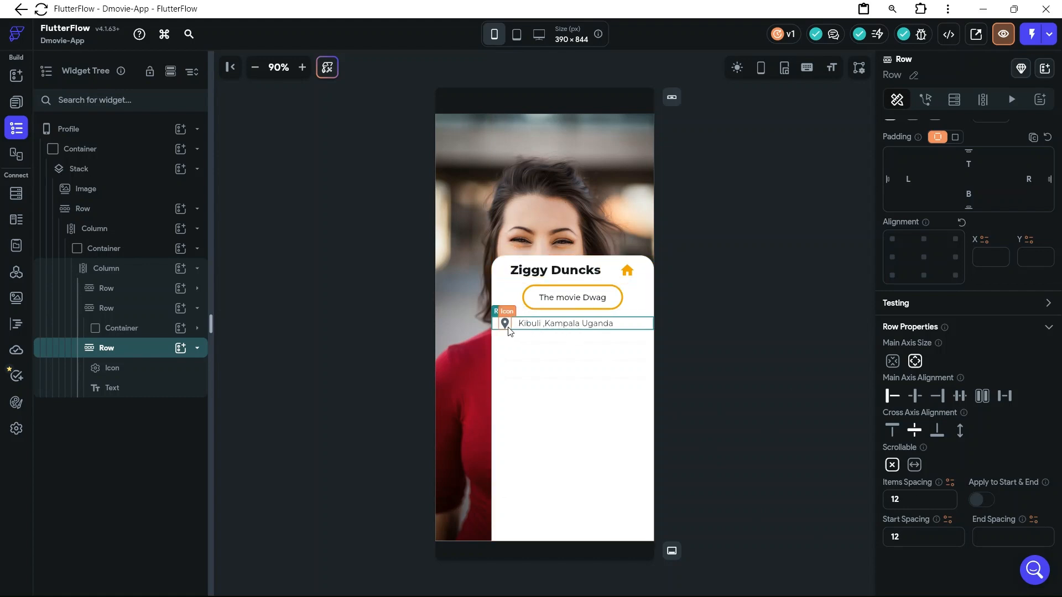
Set the location pin icon's color to #F0A500
click(985, 537)
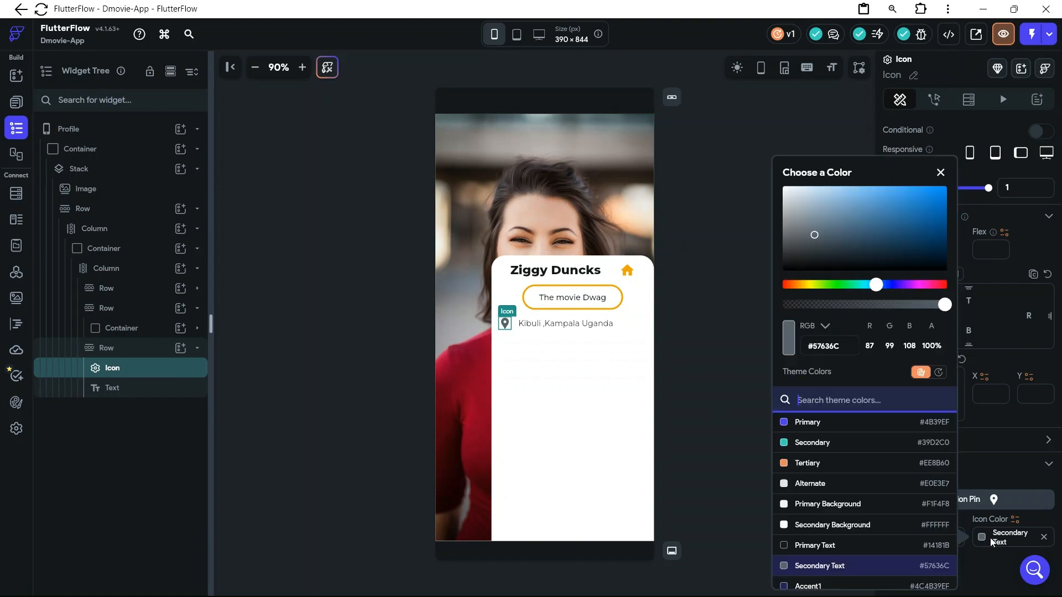
click(1000, 539)
click(1002, 536)
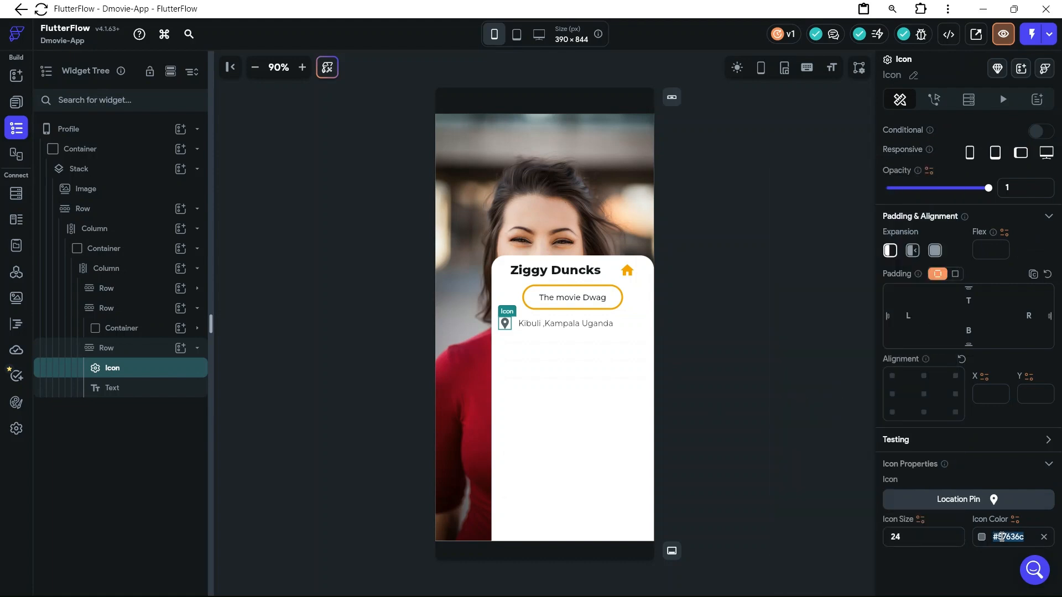
text(F0A500)
key(Return)
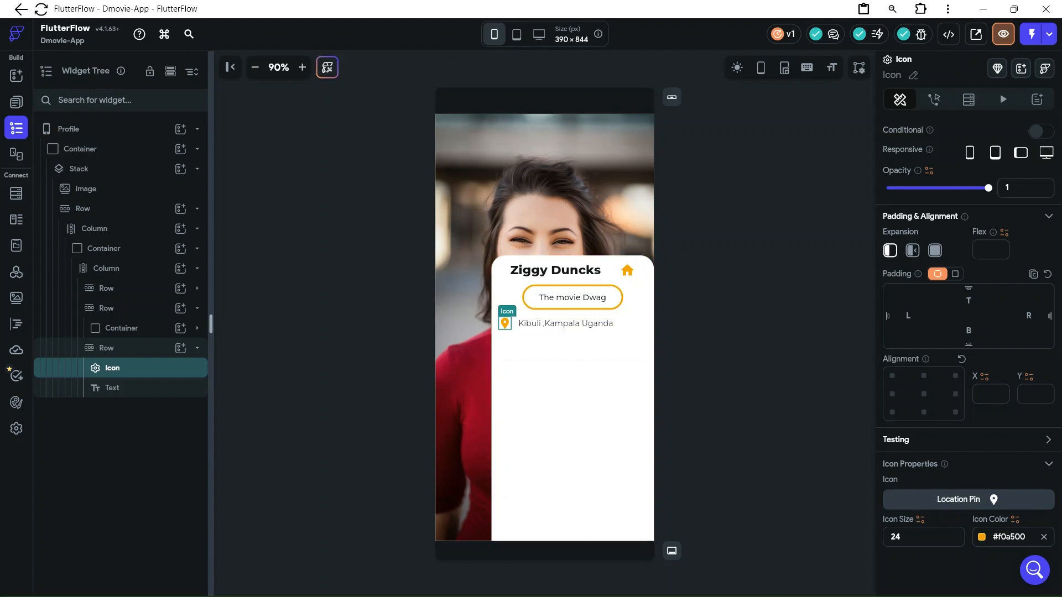
Switch to the D-Movies Figma file and check the User Account design's location row and the content below it
mouse_move(652, 585)
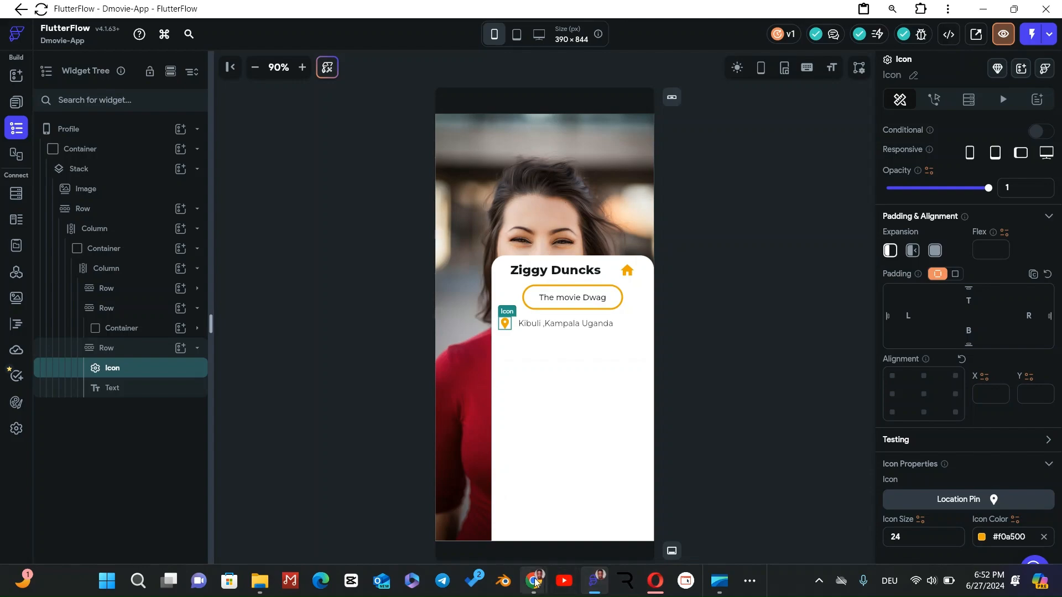
mouse_move(536, 582)
click(583, 538)
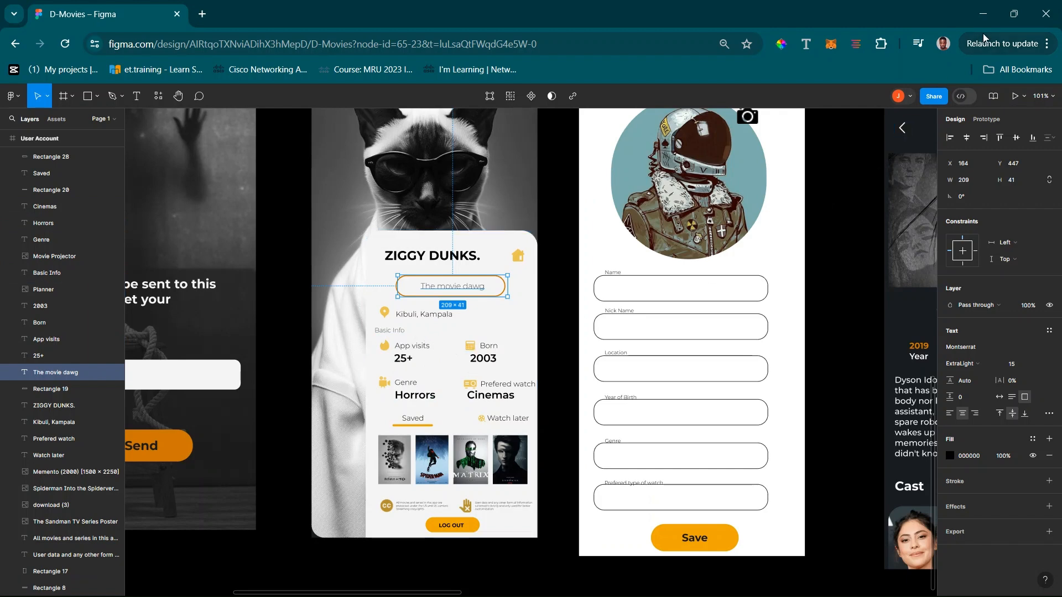
Return to FlutterFlow, add a Text widget beneath the location row, and align the card column's cross axis to the start
click(983, 14)
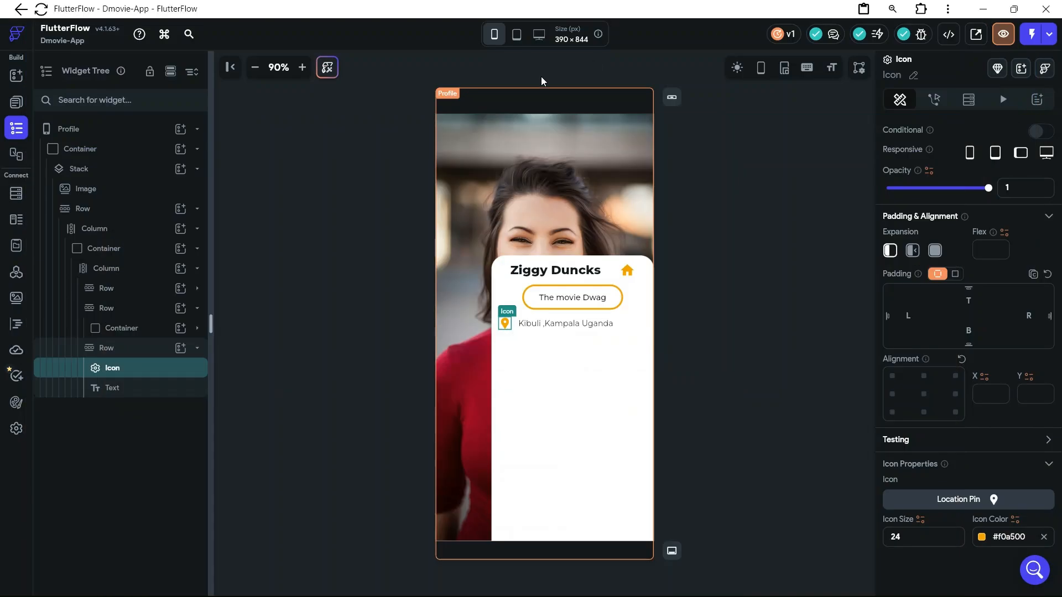
click(197, 348)
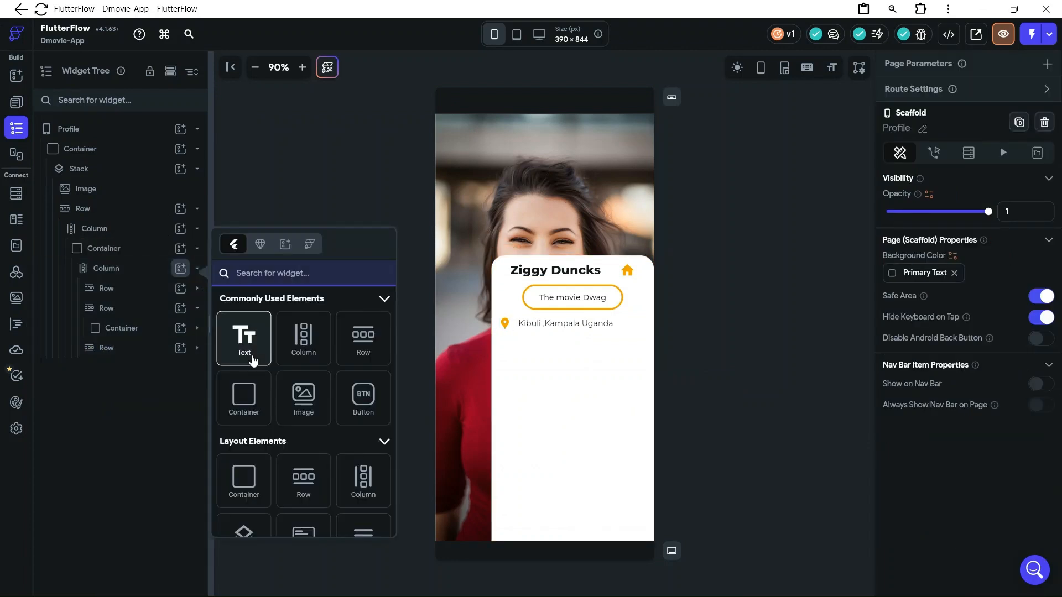
drag(253, 360, 645, 337)
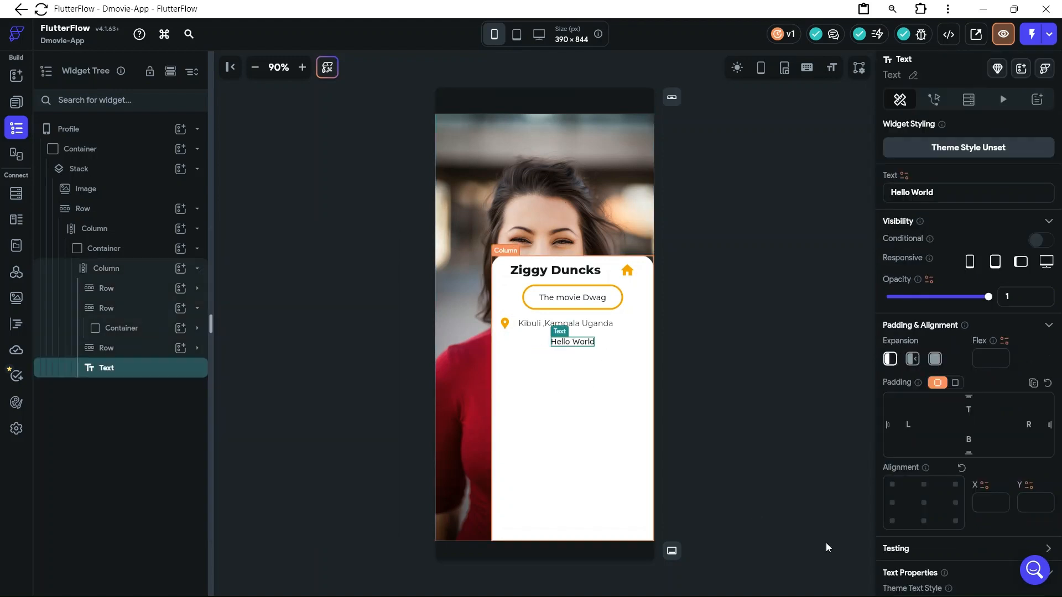
key(Escape)
click(889, 548)
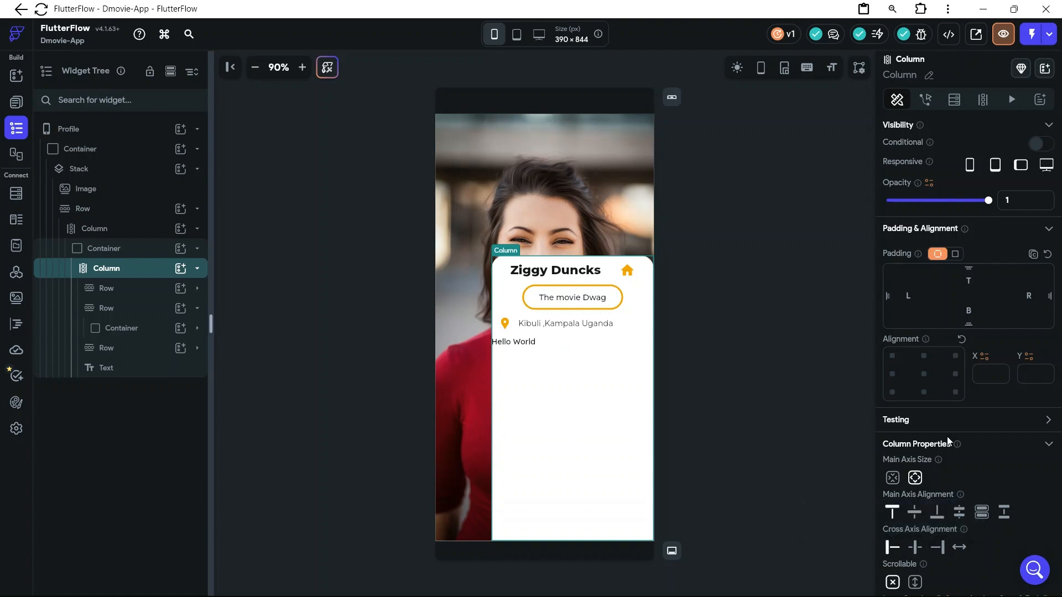
Give the new text a left padding of 12 and set its content to "Basic Data"
scroll(947, 436, down, 2)
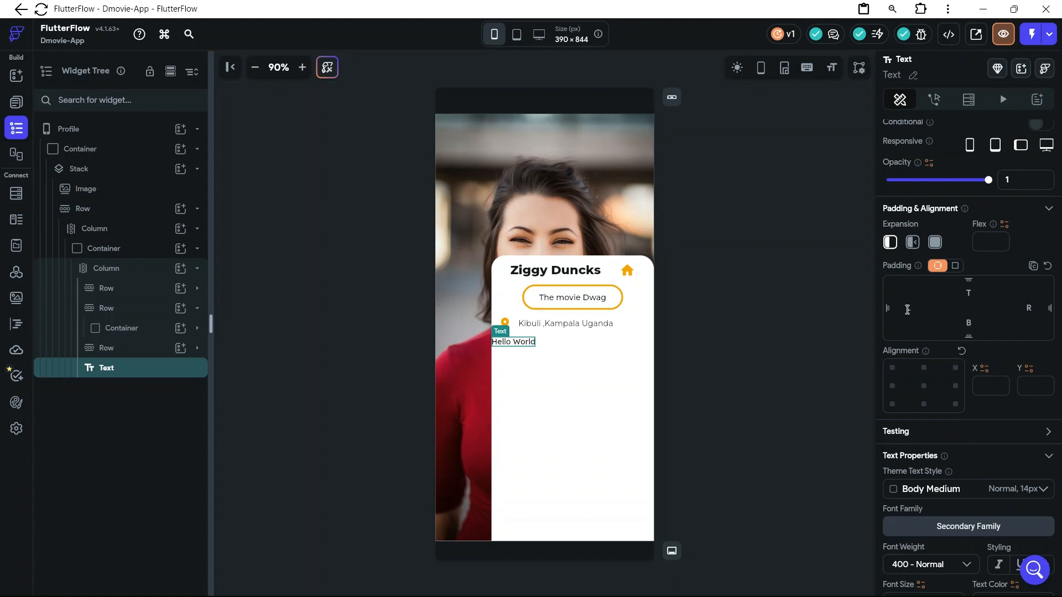
text(2)
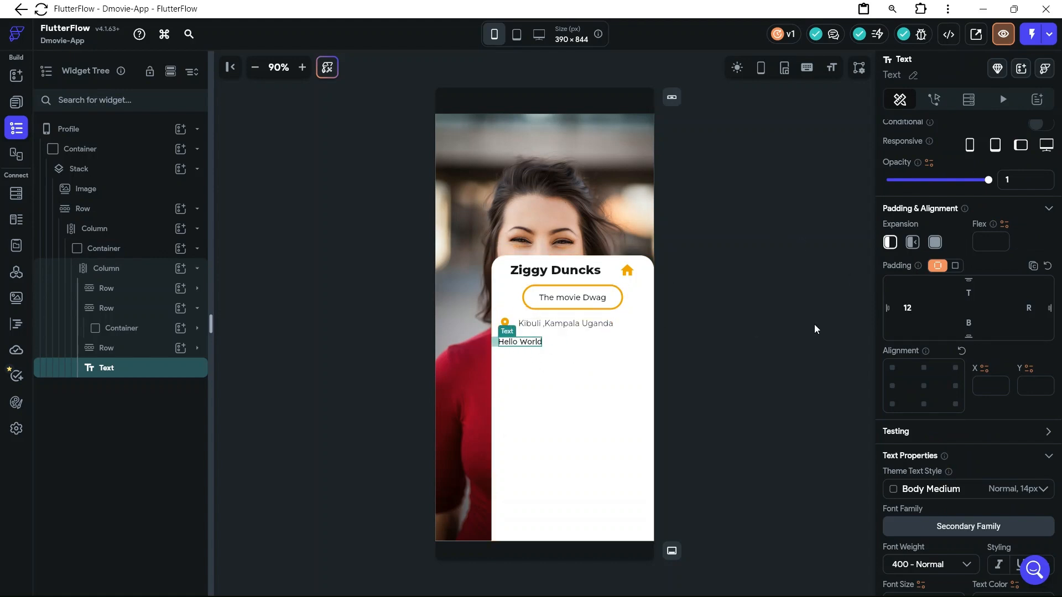
scroll(962, 309, up, 2)
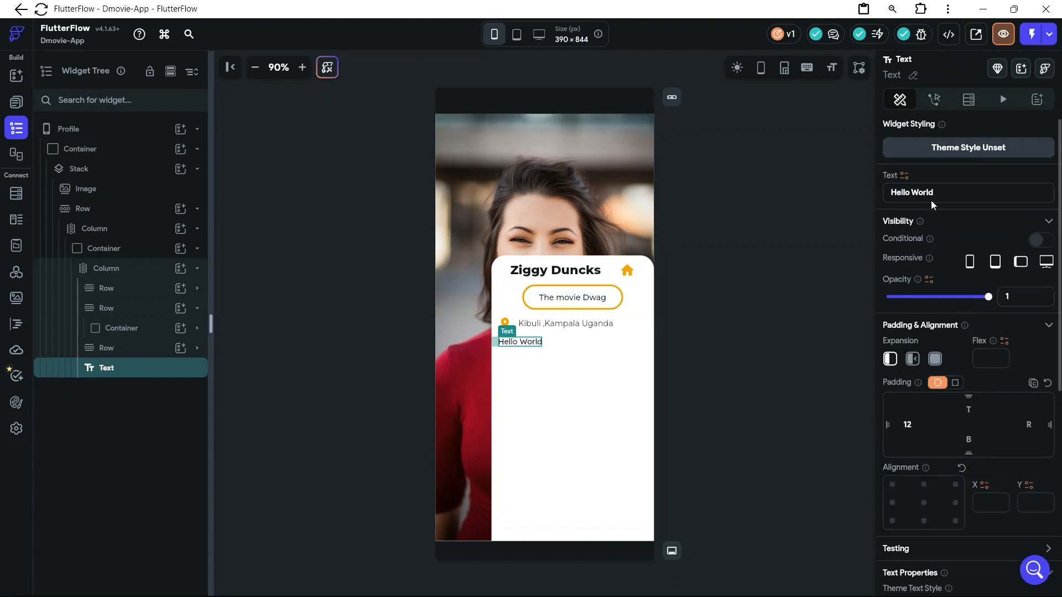
drag(945, 192, 882, 192)
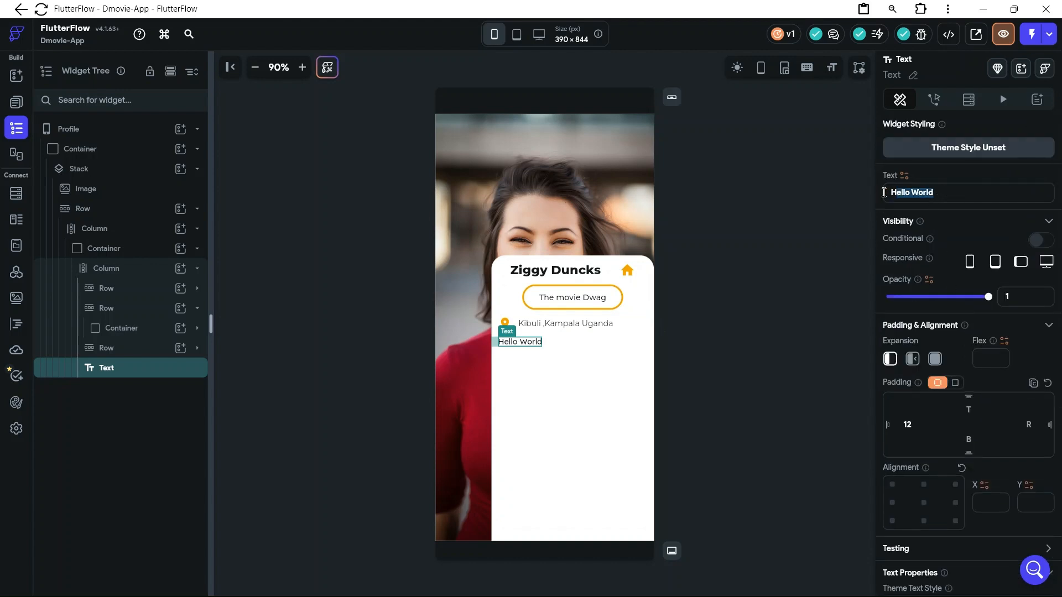
text(H)
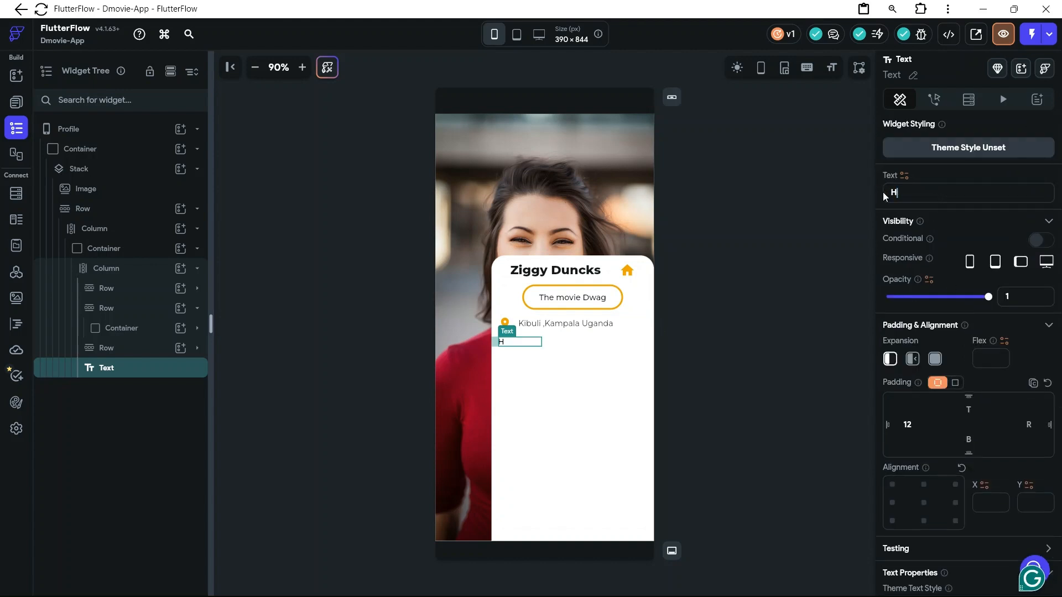
key(BackSpace)
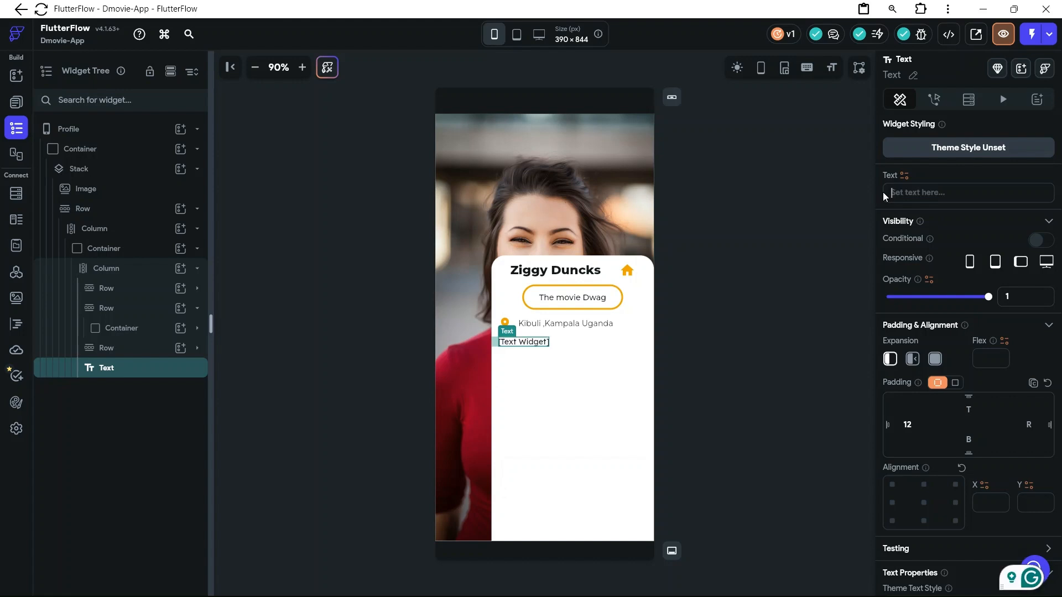
text(Basic )
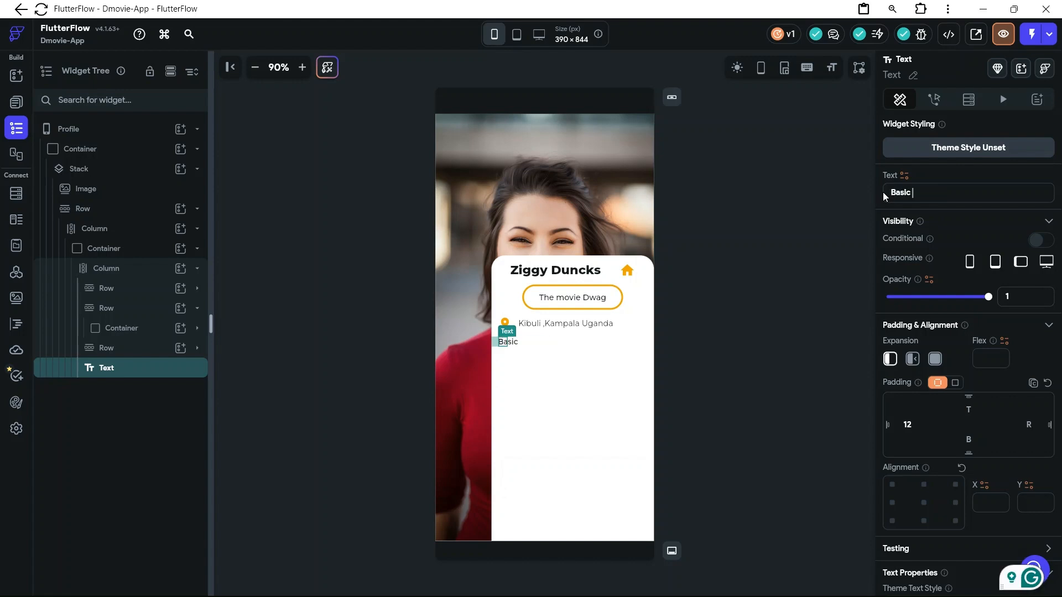
text(Data)
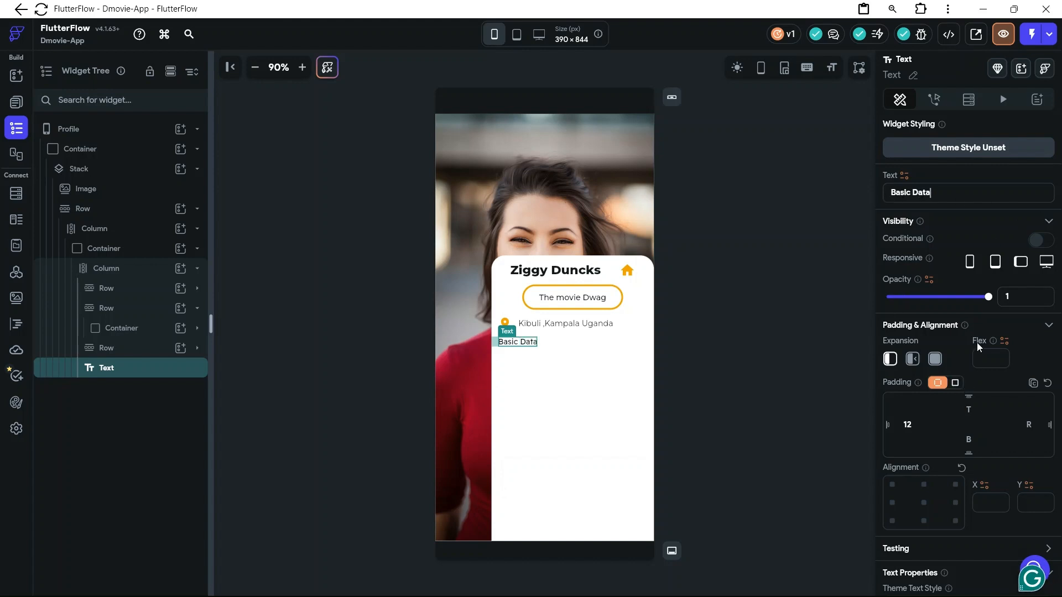
Set the "Basic Data" text's font family to Montserrat
scroll(983, 325, down, 6)
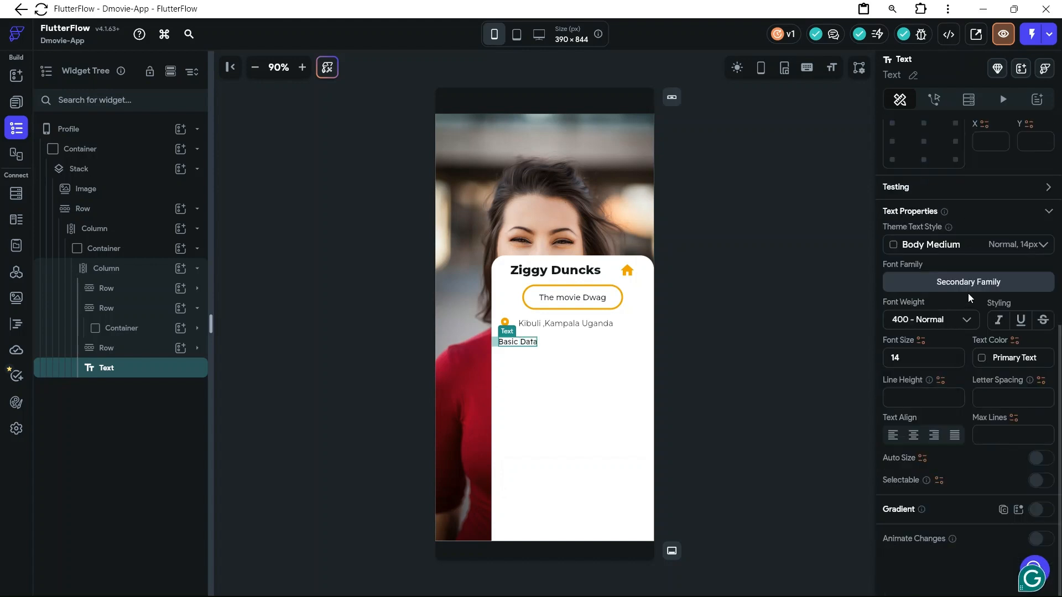
click(972, 284)
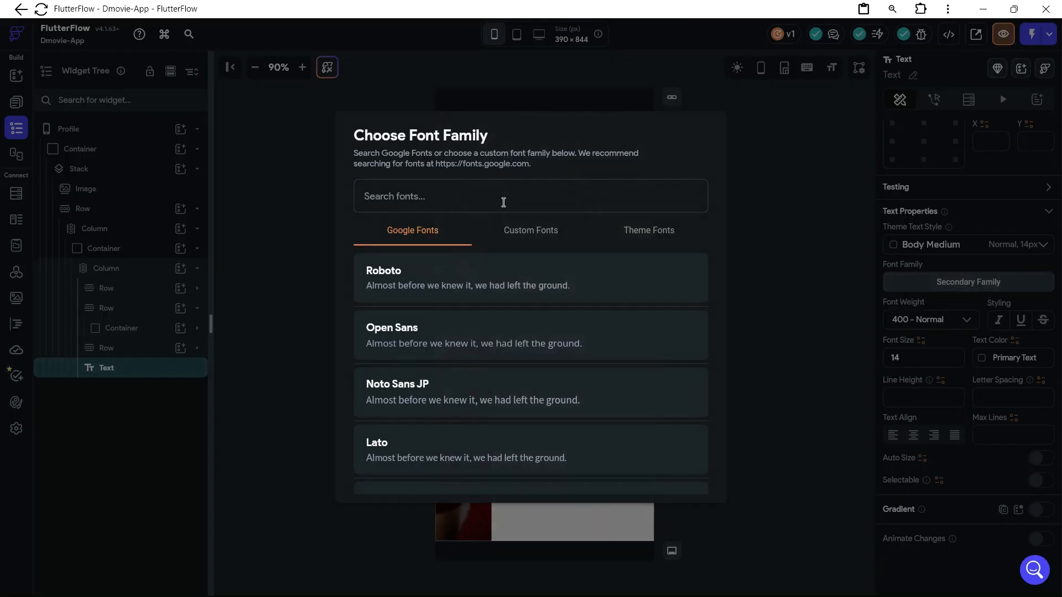
text(Mons)
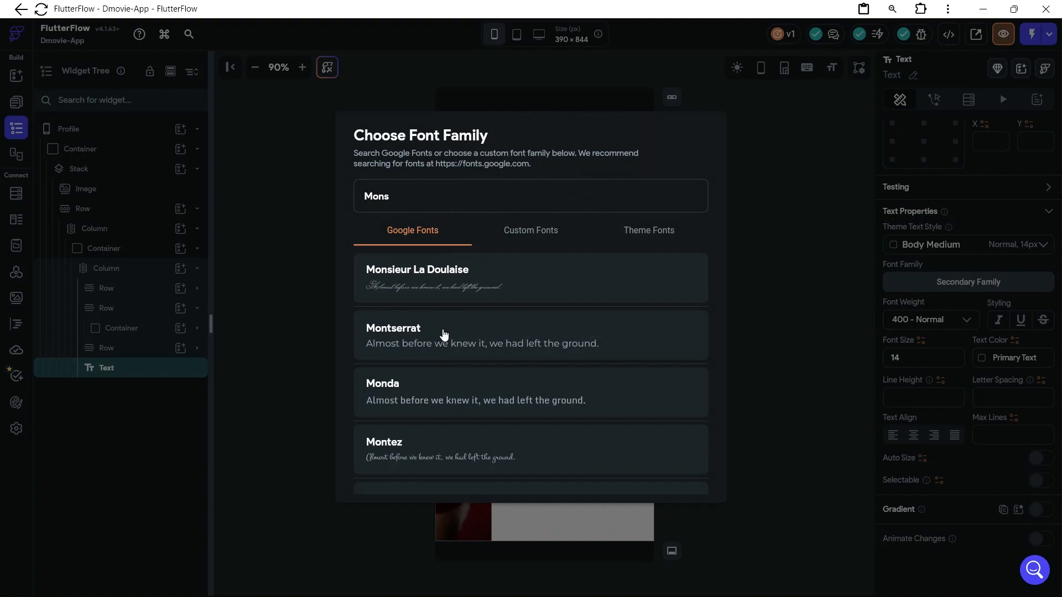
click(444, 334)
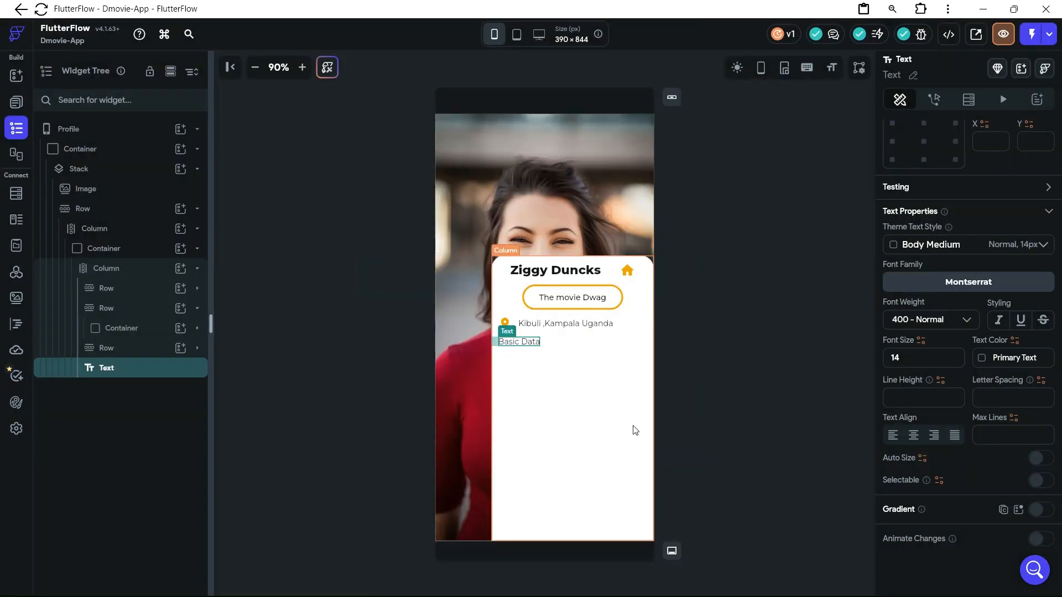
click(676, 284)
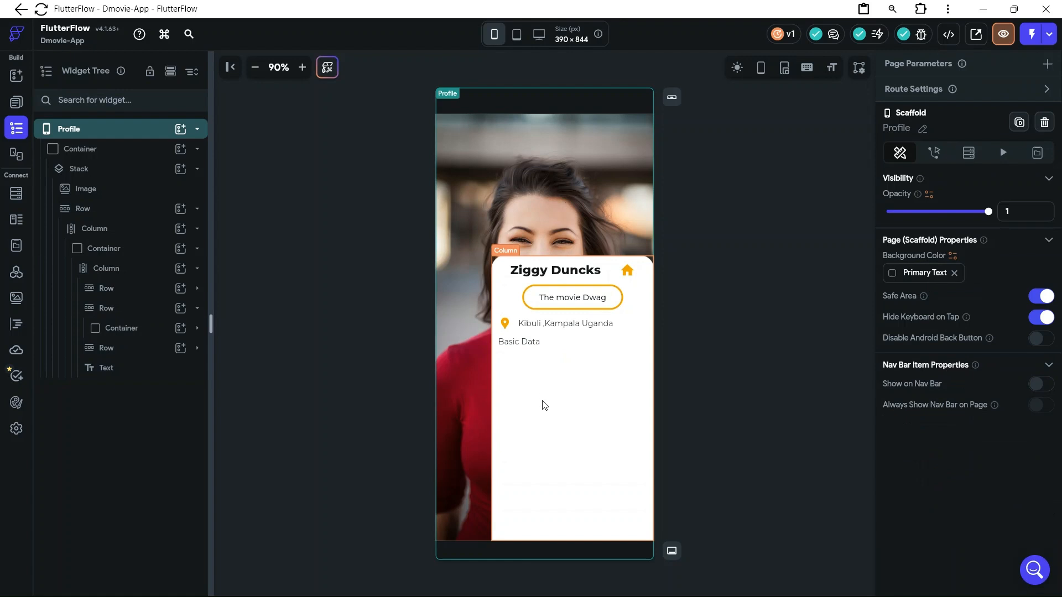
Set the "Basic Data" text's left padding to 18
click(523, 346)
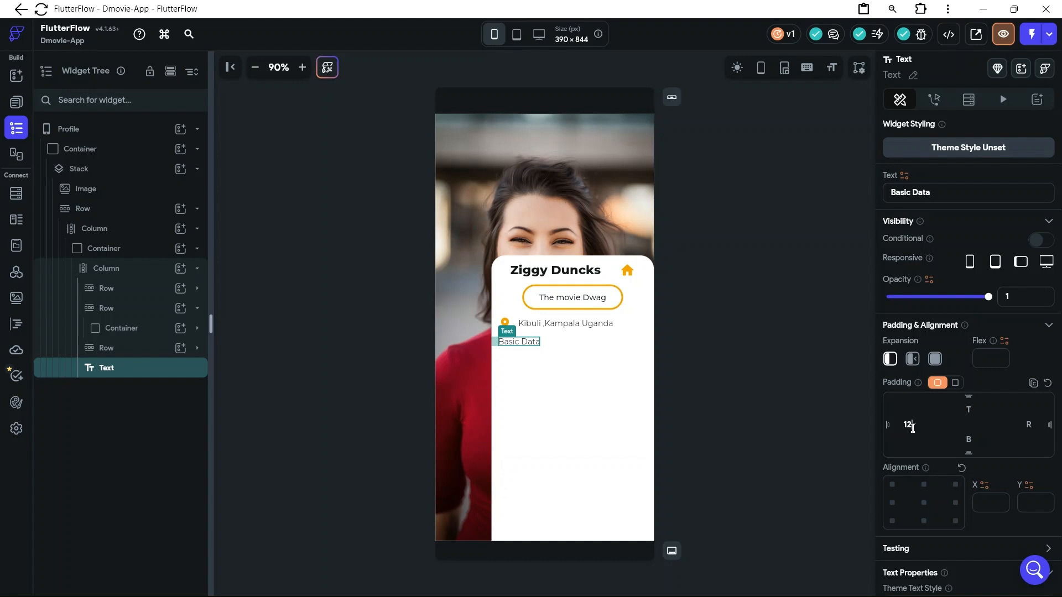
key(BackSpace)
text(4)
key(BackSpace)
text(8)
click(773, 404)
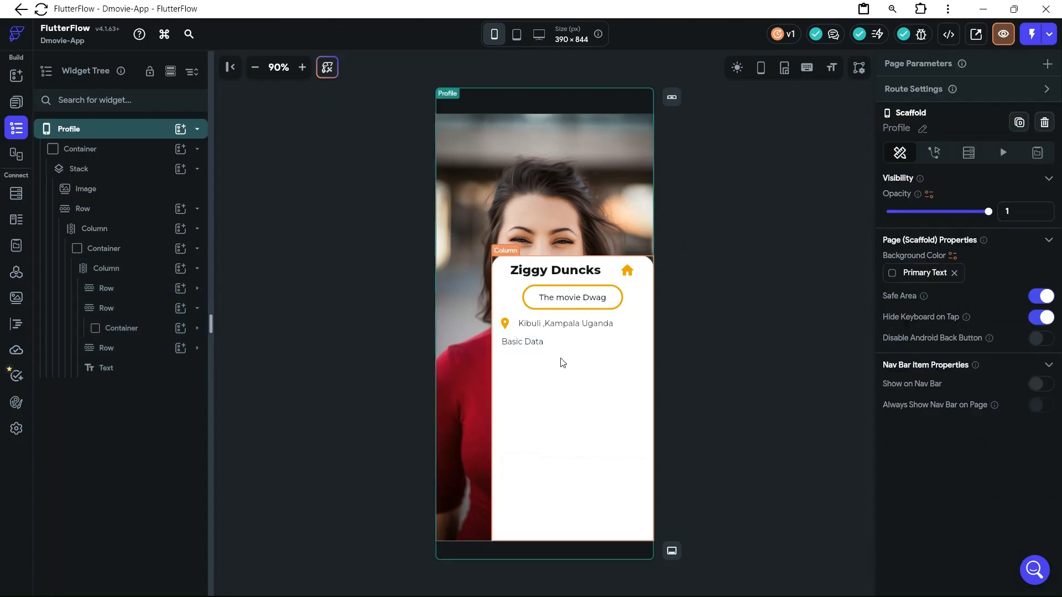
Add a Row beneath the "Basic Data" text in the card's column and nest a Column inside it
click(519, 372)
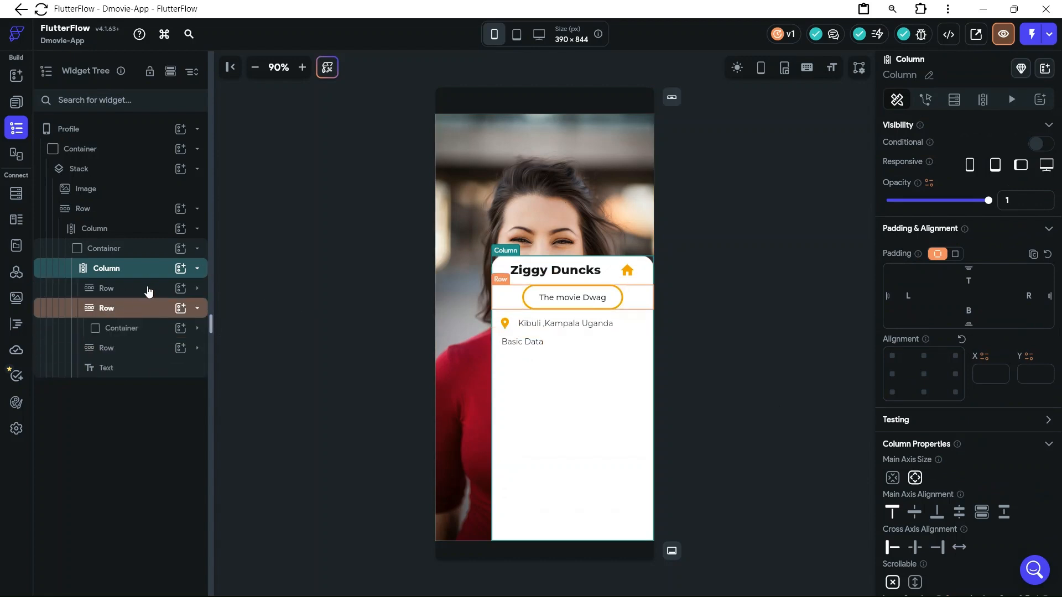
click(180, 269)
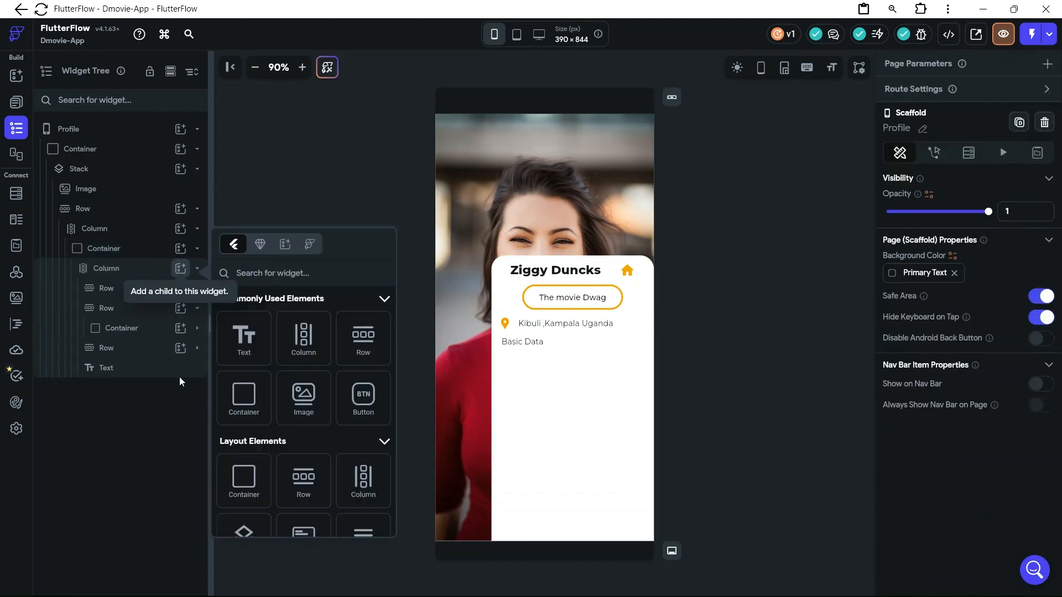
click(363, 339)
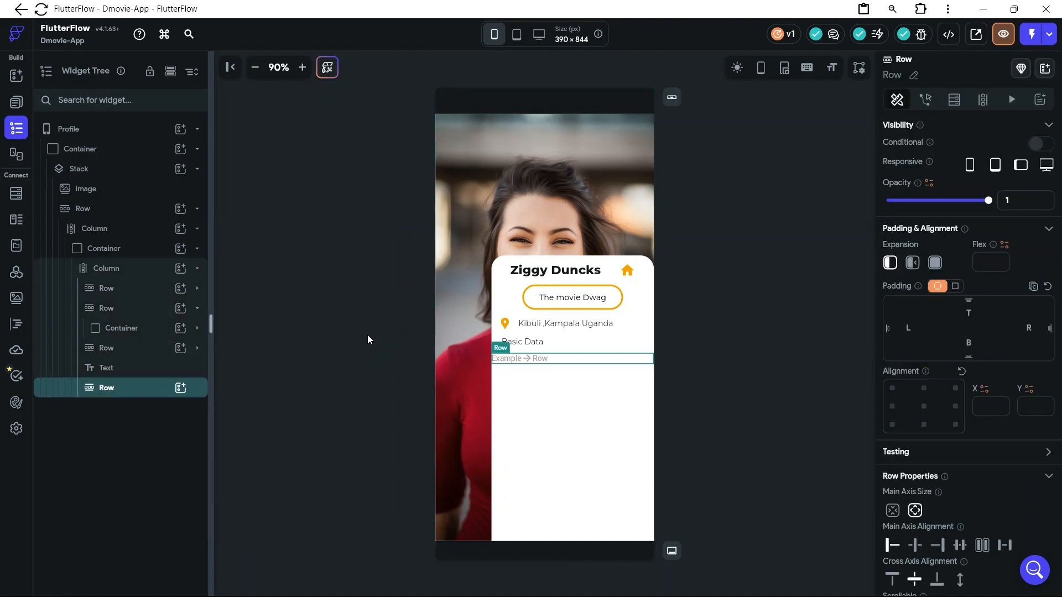
click(185, 390)
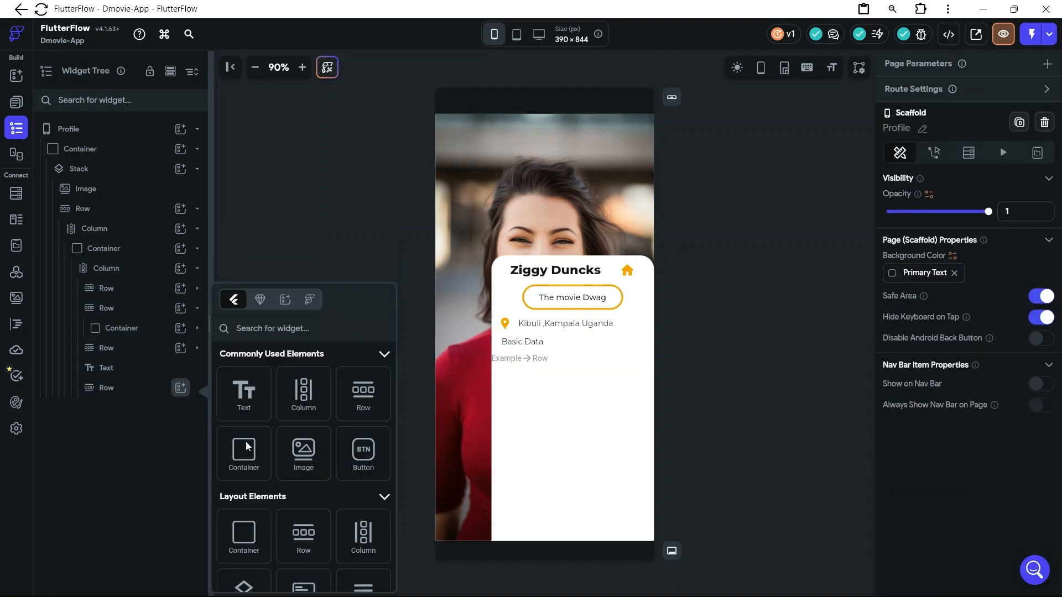
click(304, 394)
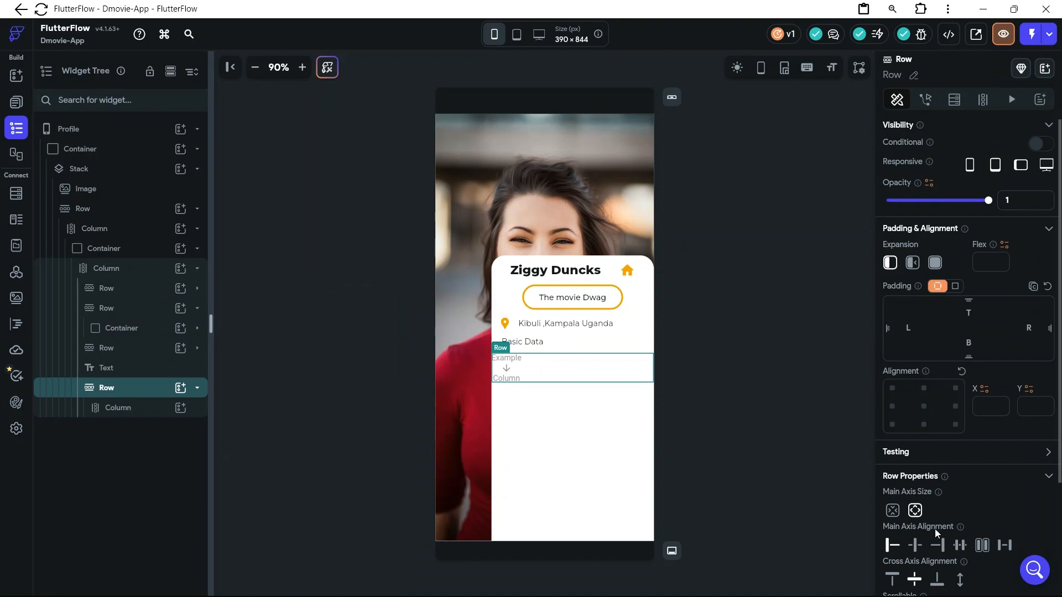
Set the start spacing of the new row beneath "Basic Data" to 12
scroll(935, 529, down, 2)
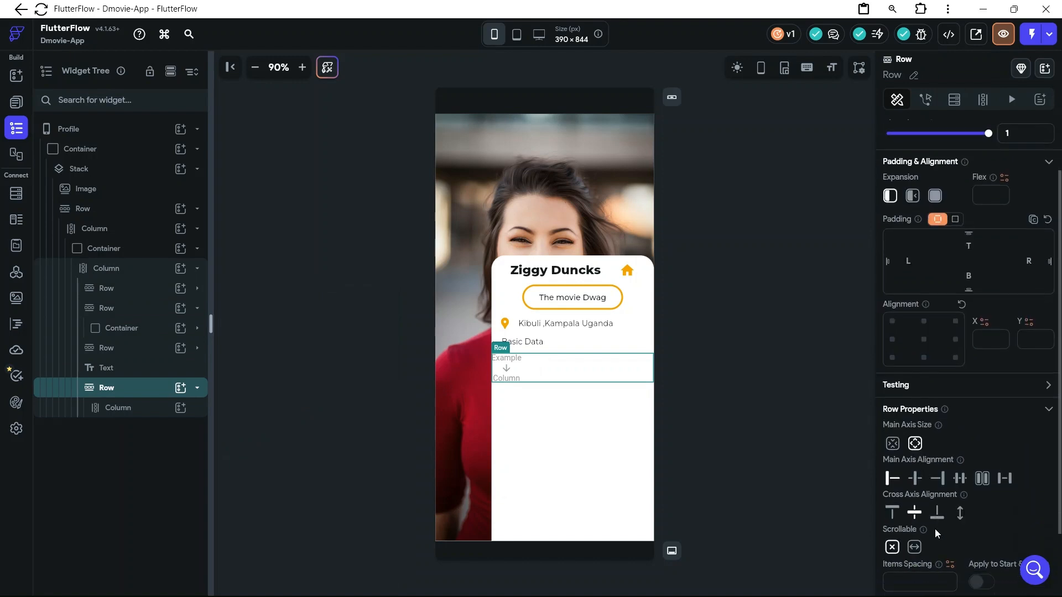
scroll(902, 571, down, 2)
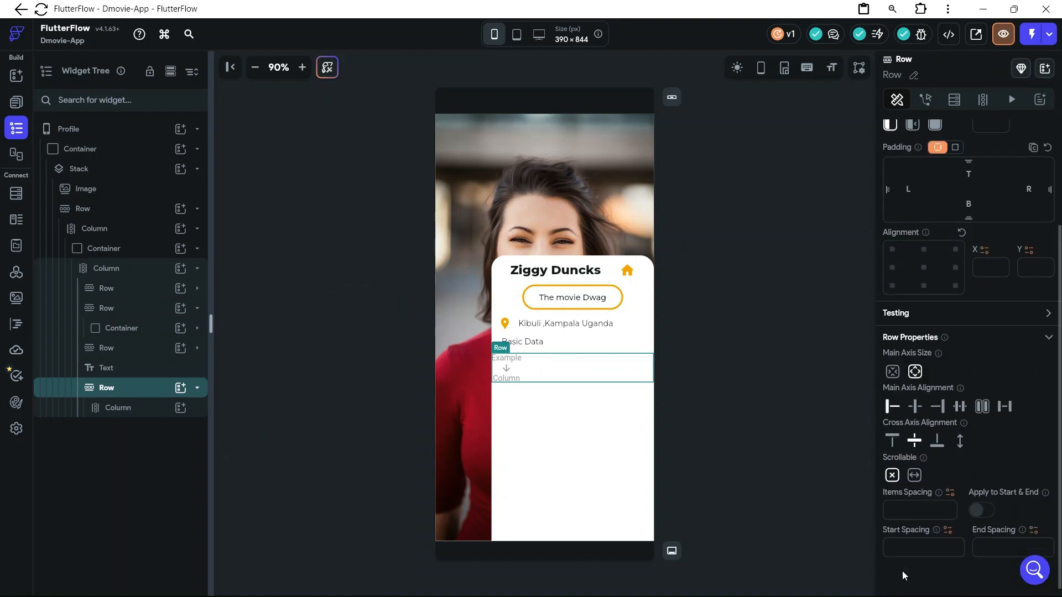
scroll(902, 571, down, 1)
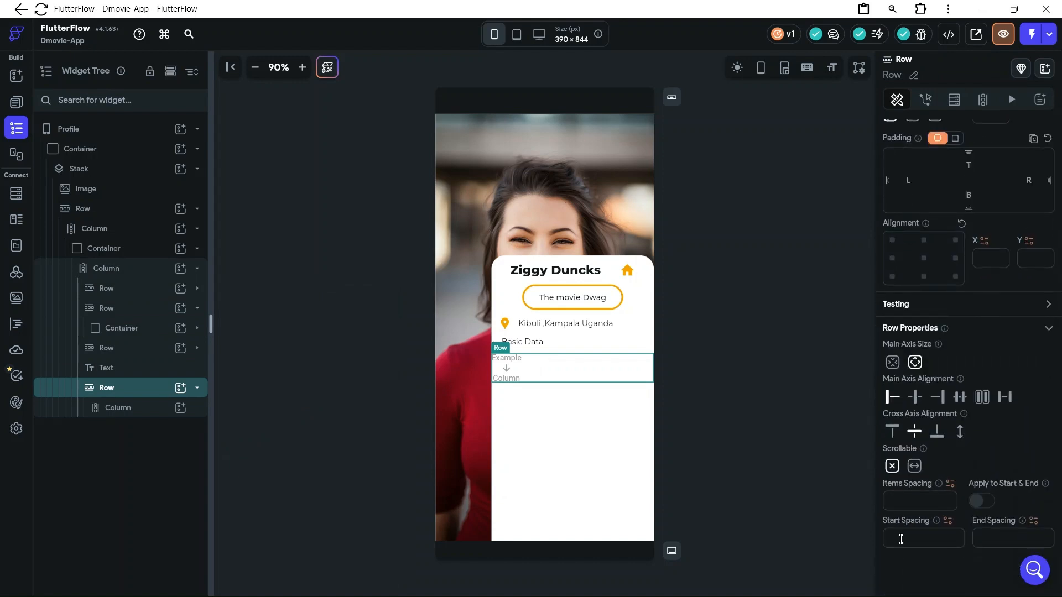
click(899, 541)
text(12)
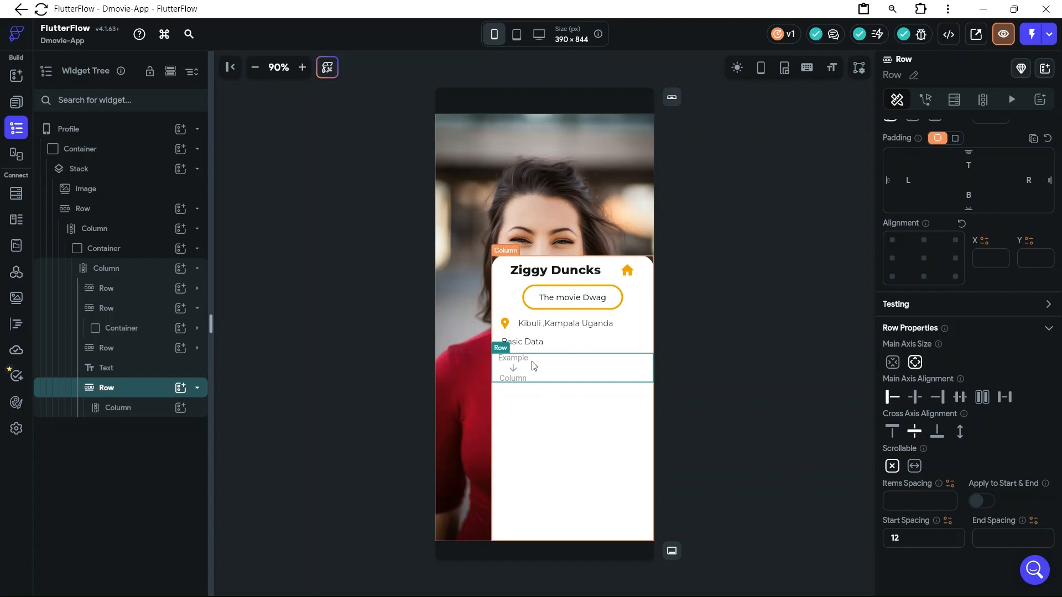
click(488, 388)
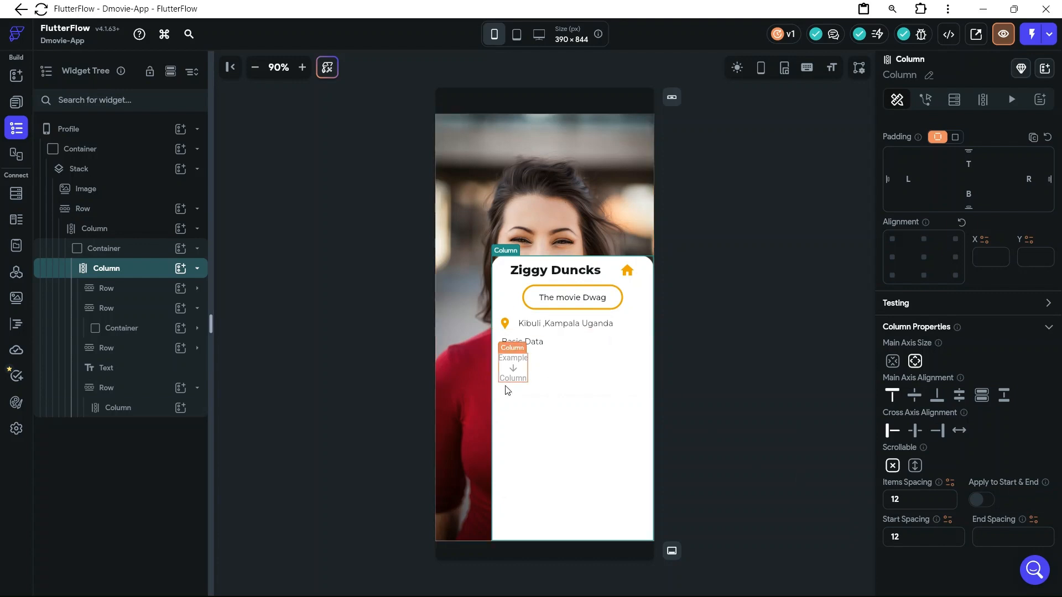
Check the Basic Info section of the User Account design in the D-Movies Figma file and return to FlutterFlow
click(540, 581)
mouse_move(540, 581)
click(569, 533)
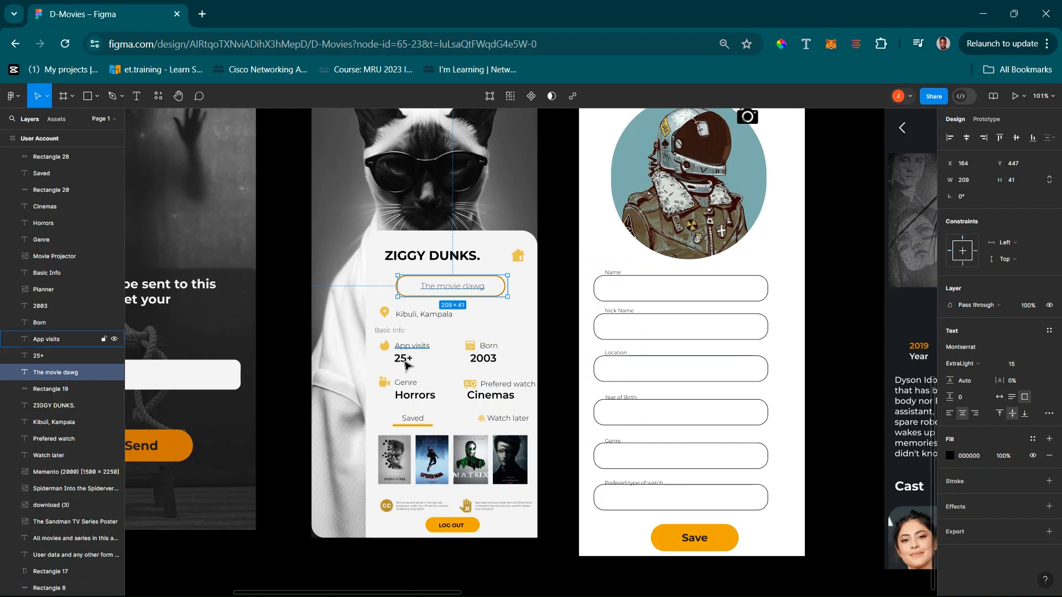
click(983, 13)
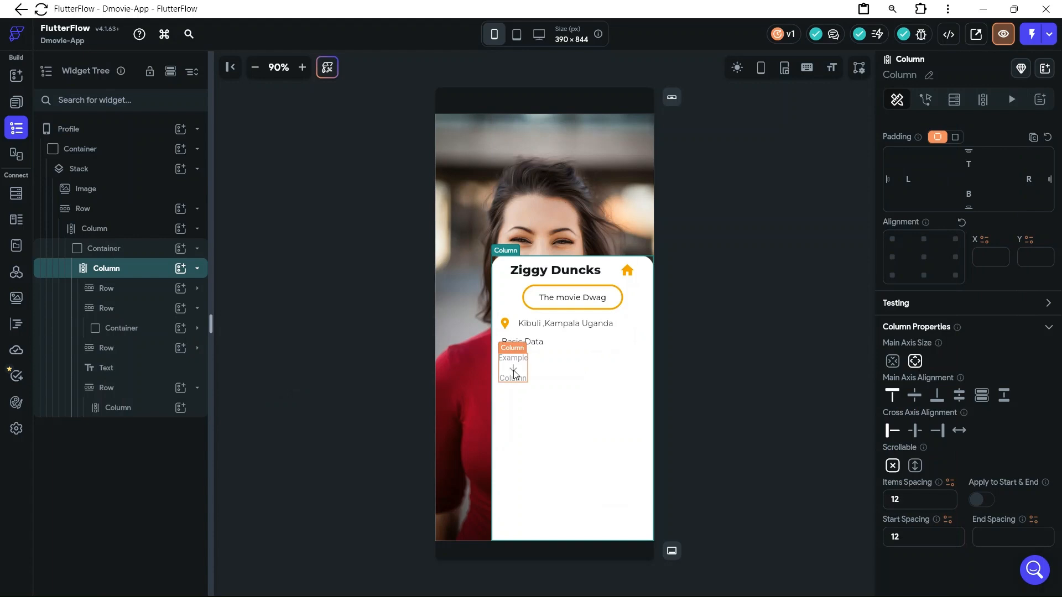
click(165, 413)
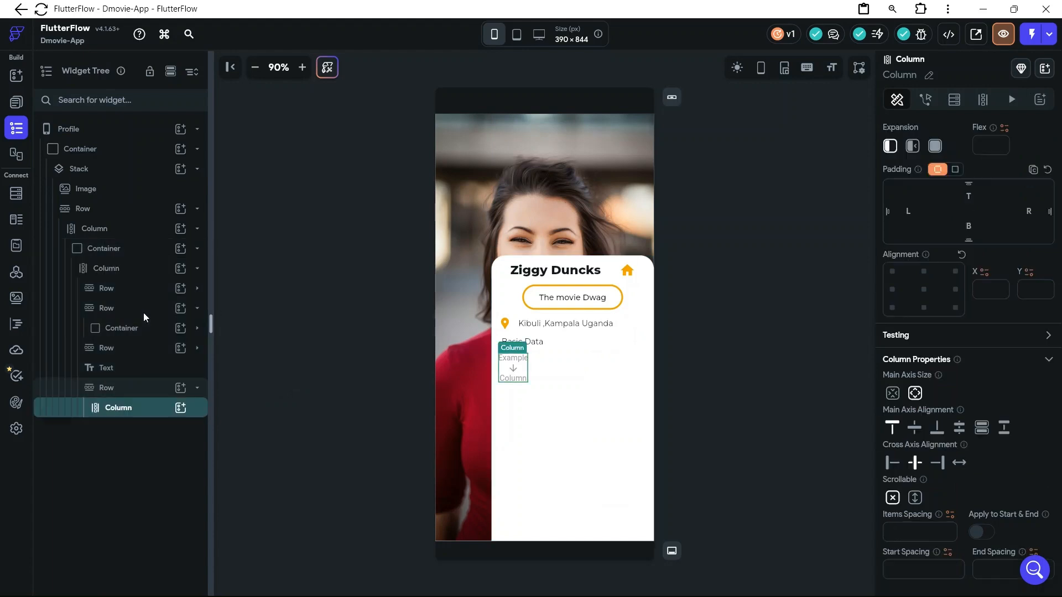
click(180, 414)
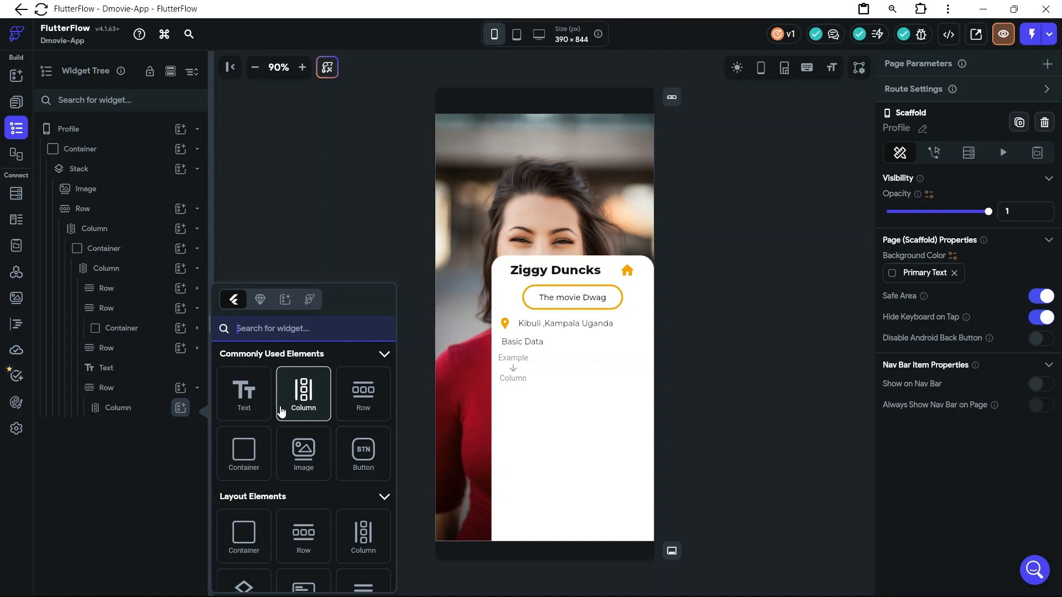
click(514, 375)
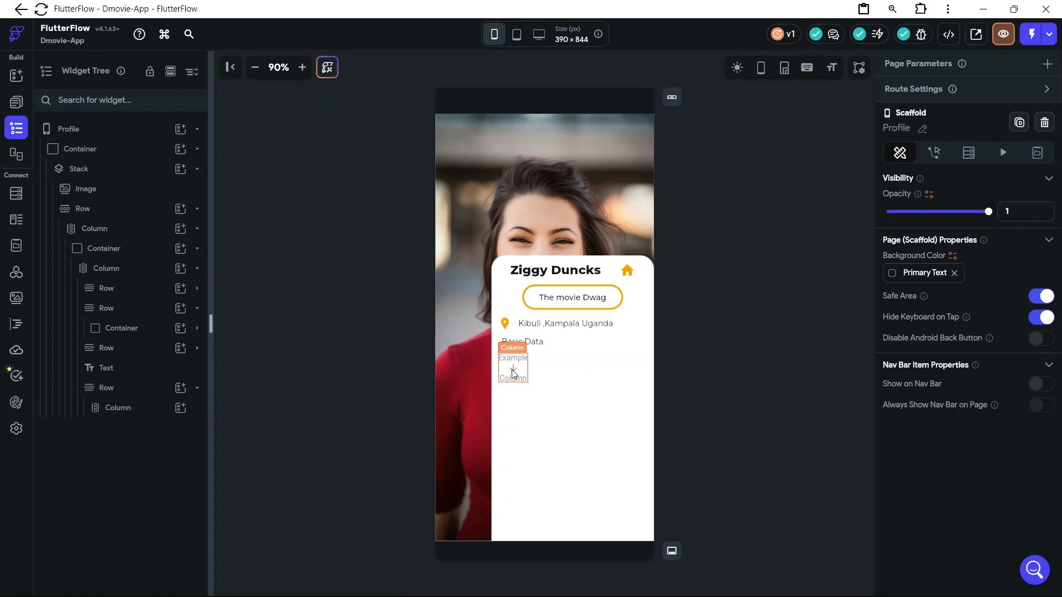
Wrap the column beneath "Basic Data" in a Container and add a Row inside that column
click(147, 415)
right_click(147, 415)
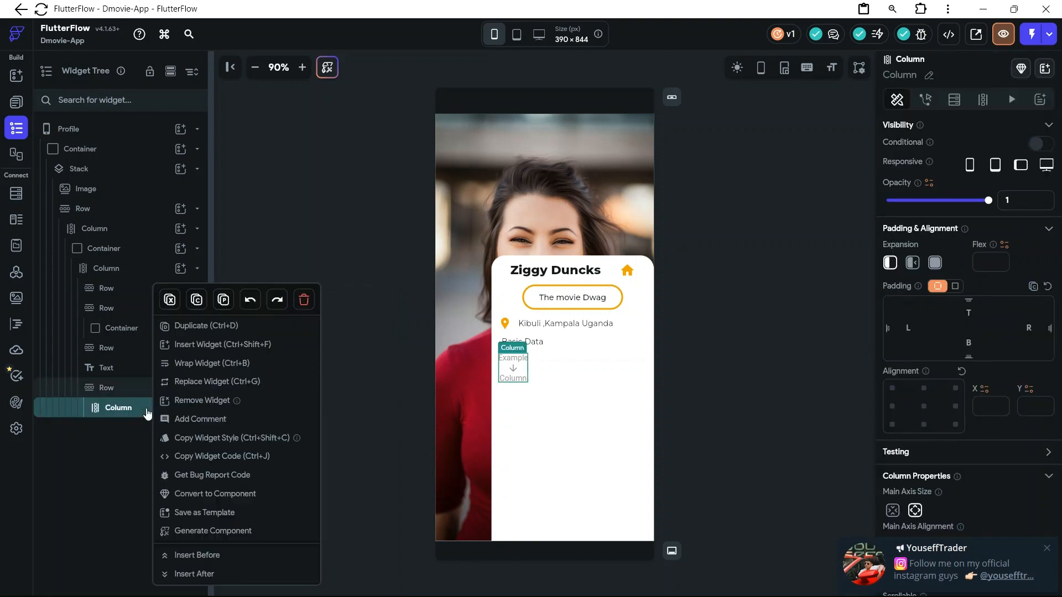
key(Escape)
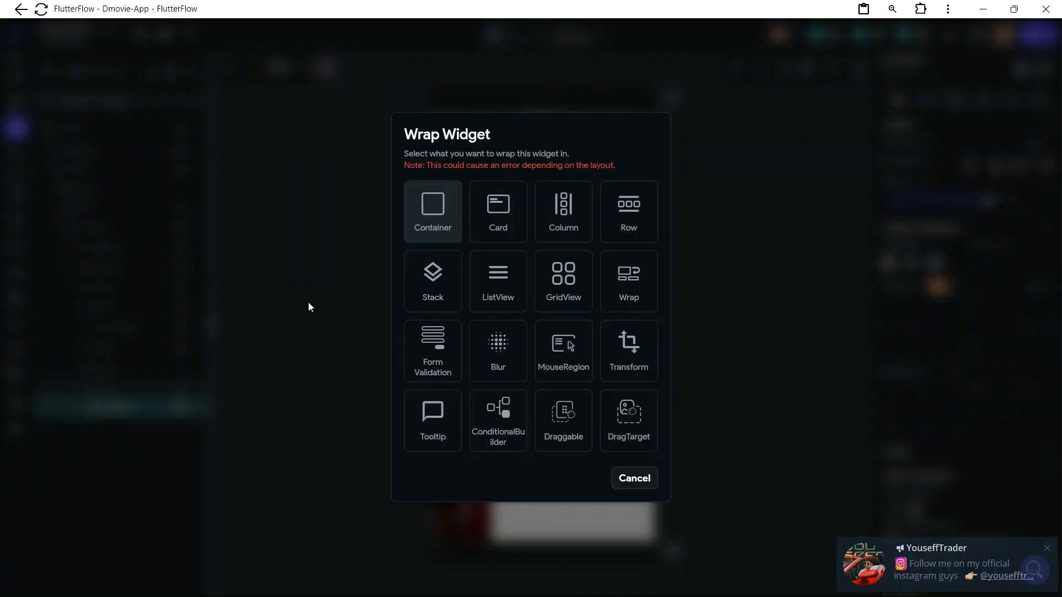
click(442, 225)
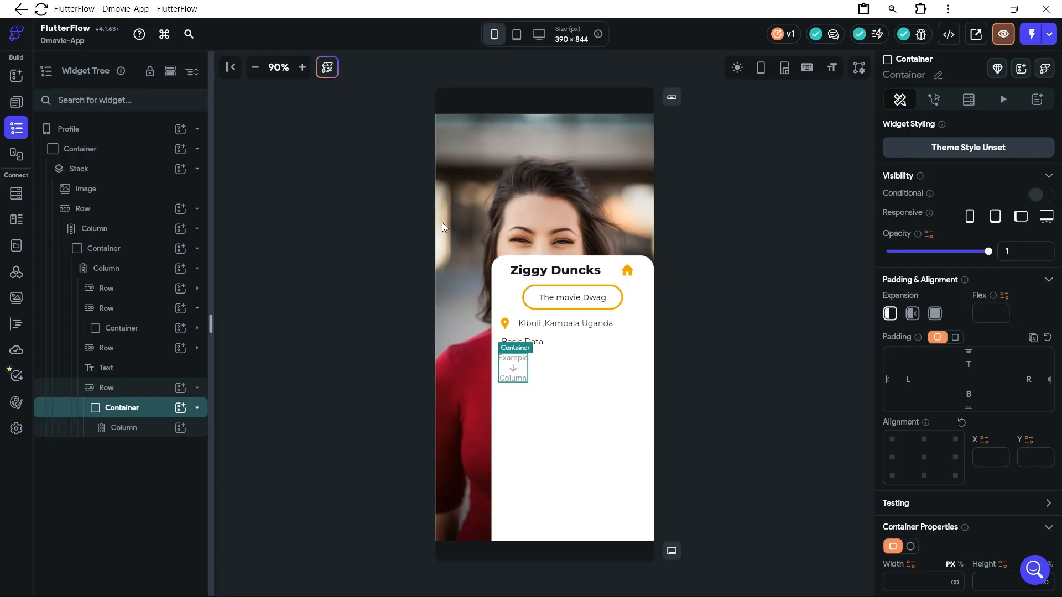
click(181, 429)
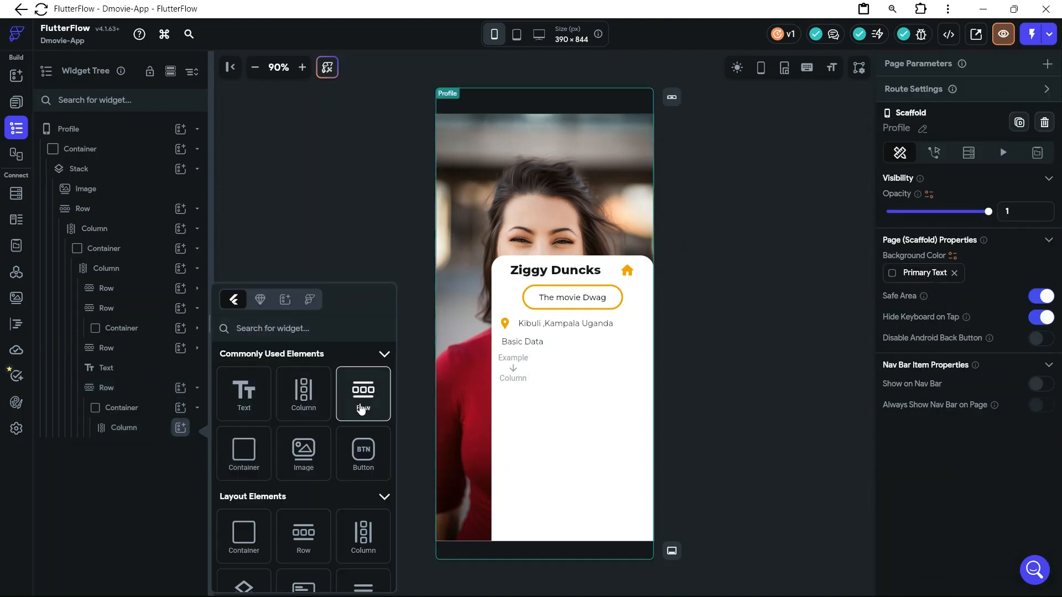
click(361, 410)
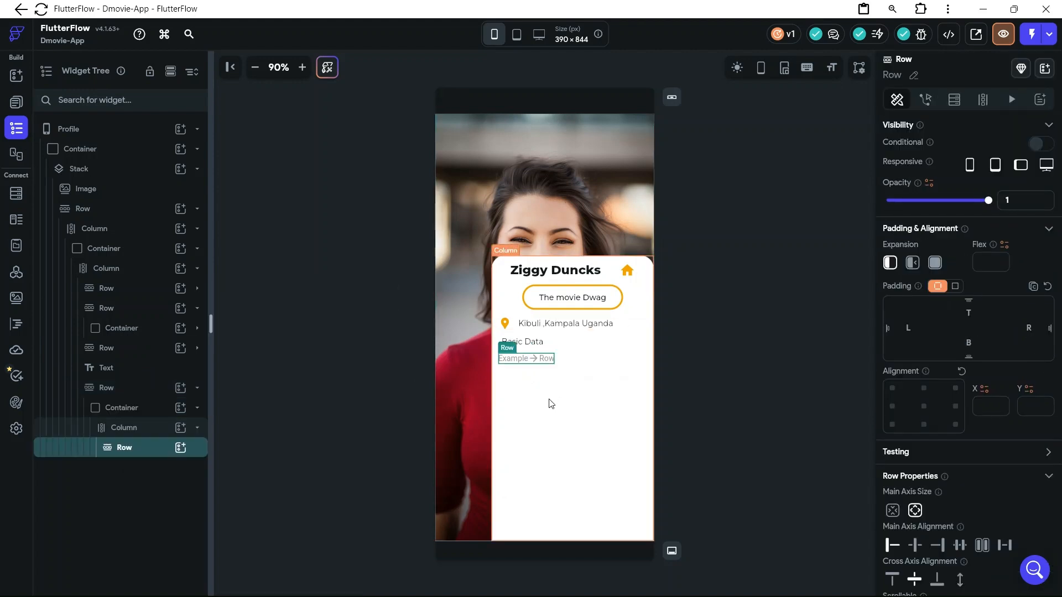
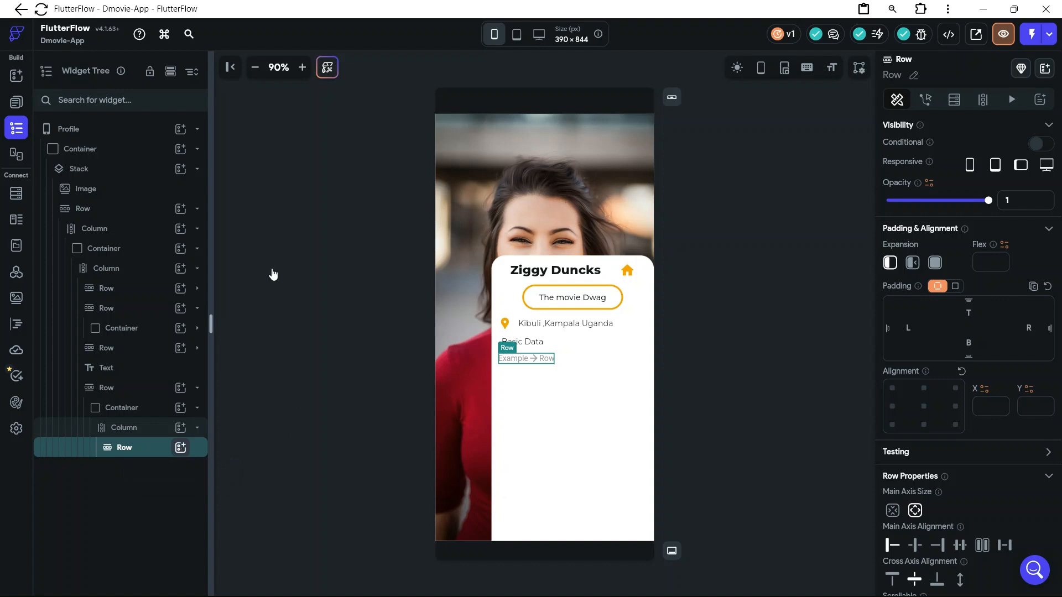
Add an Icon and a Text widget to the innermost row beneath "Basic Data"
click(180, 447)
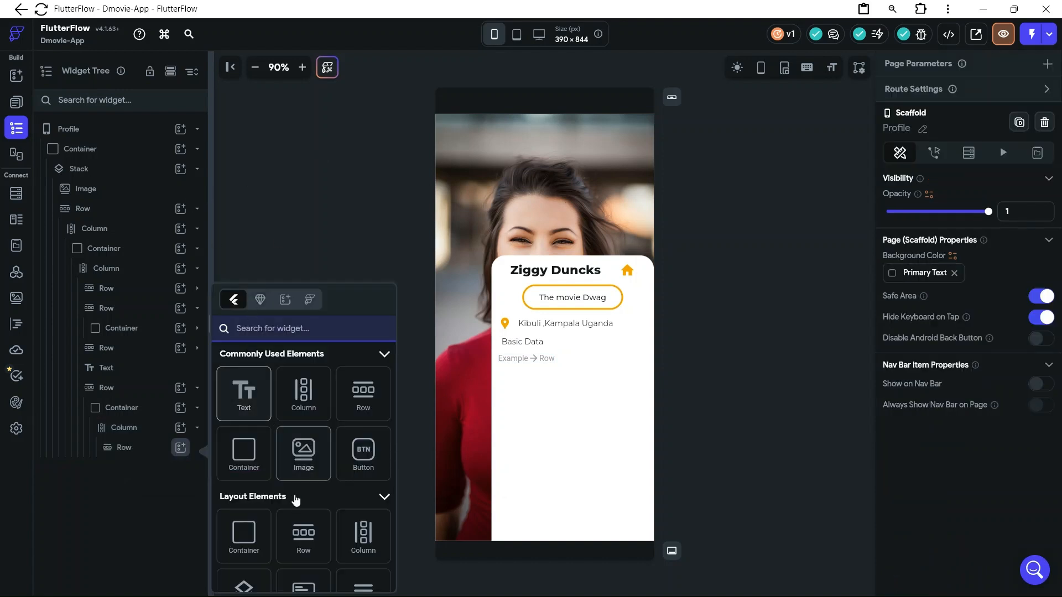
scroll(298, 500, down, 5)
scroll(296, 500, down, 10)
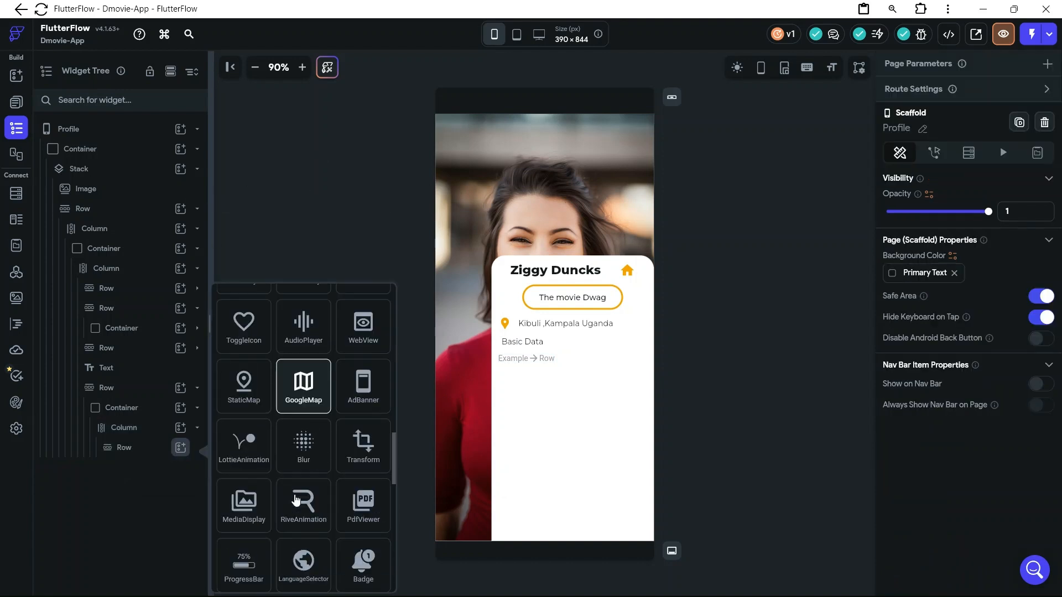
scroll(297, 500, up, 5)
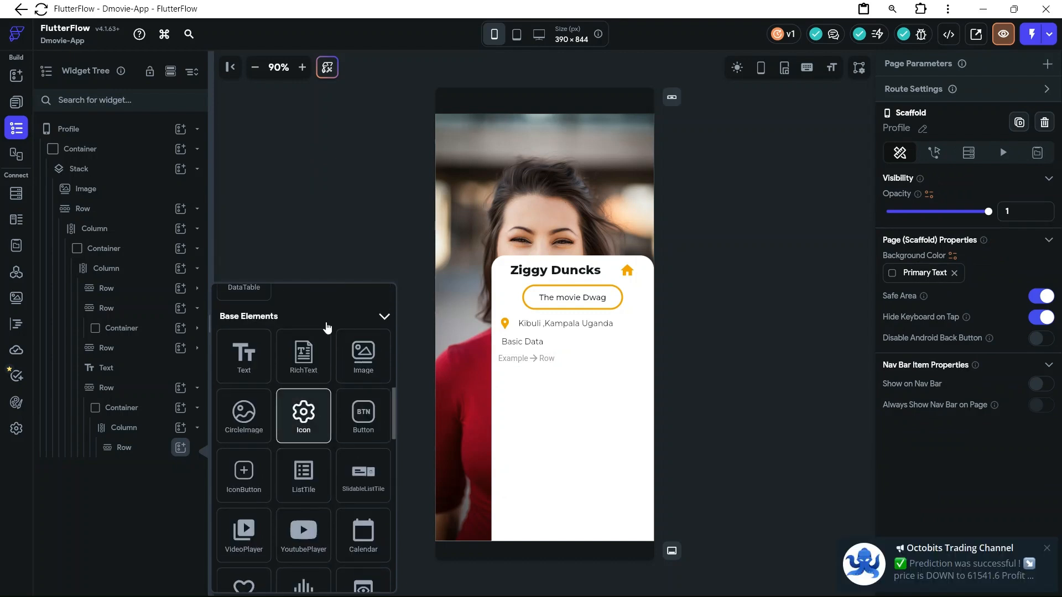
click(303, 414)
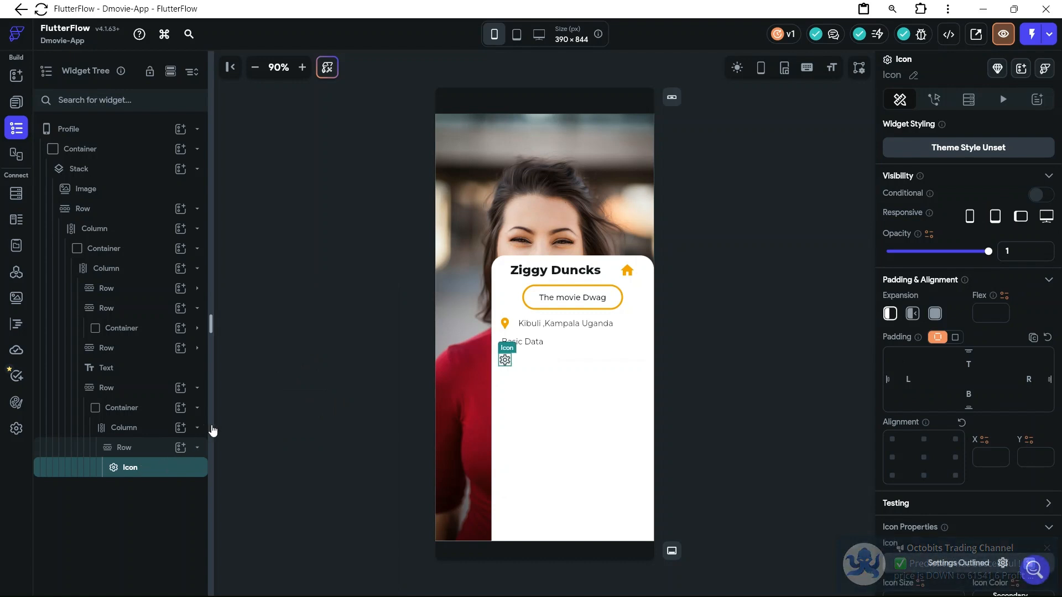
click(180, 447)
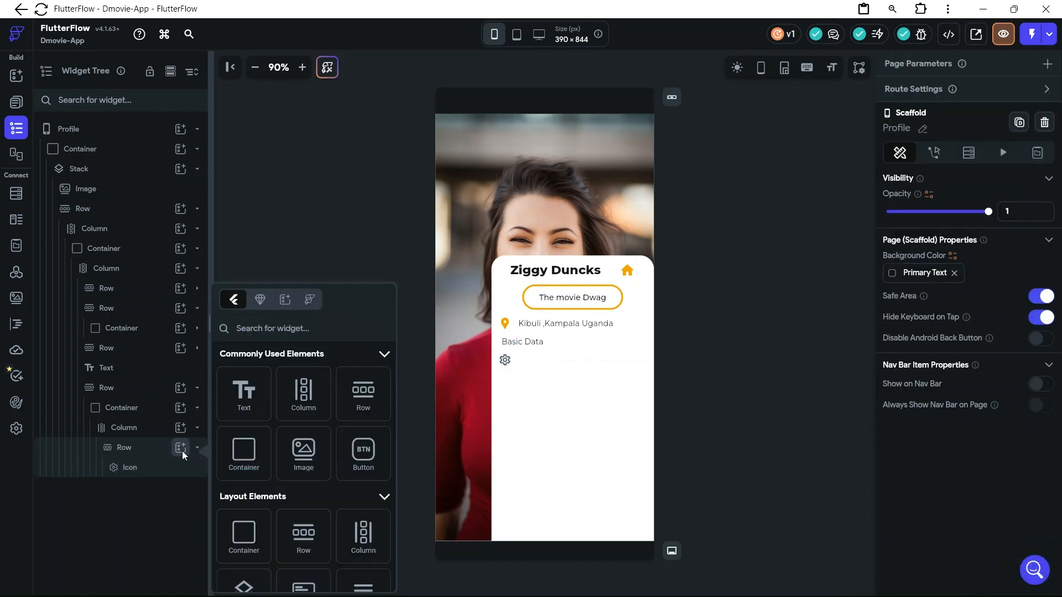
click(243, 393)
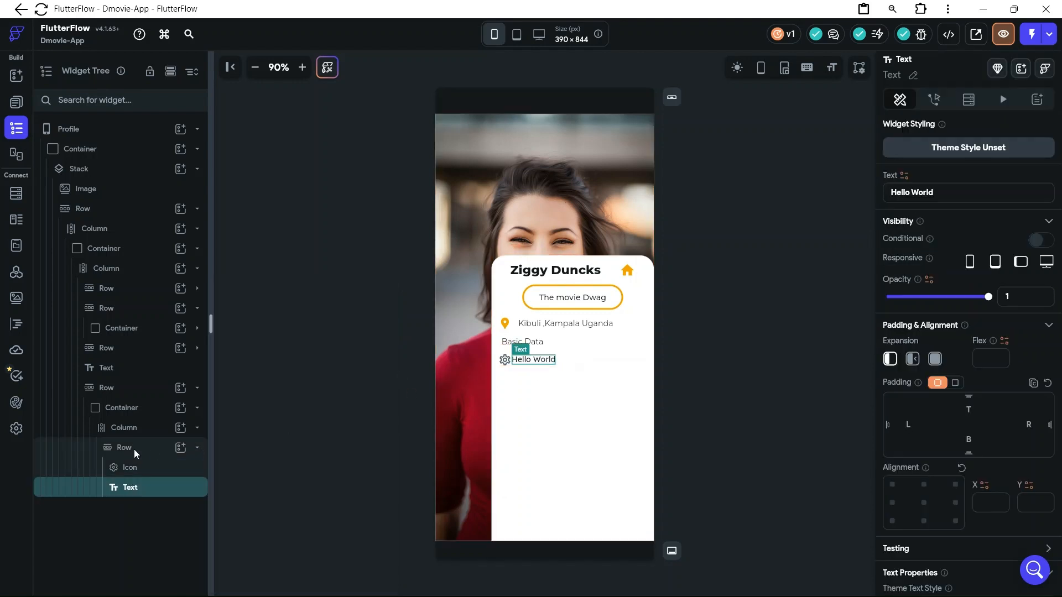
Add a second Text widget beneath the icon row, inside the column that holds it
click(197, 449)
click(197, 430)
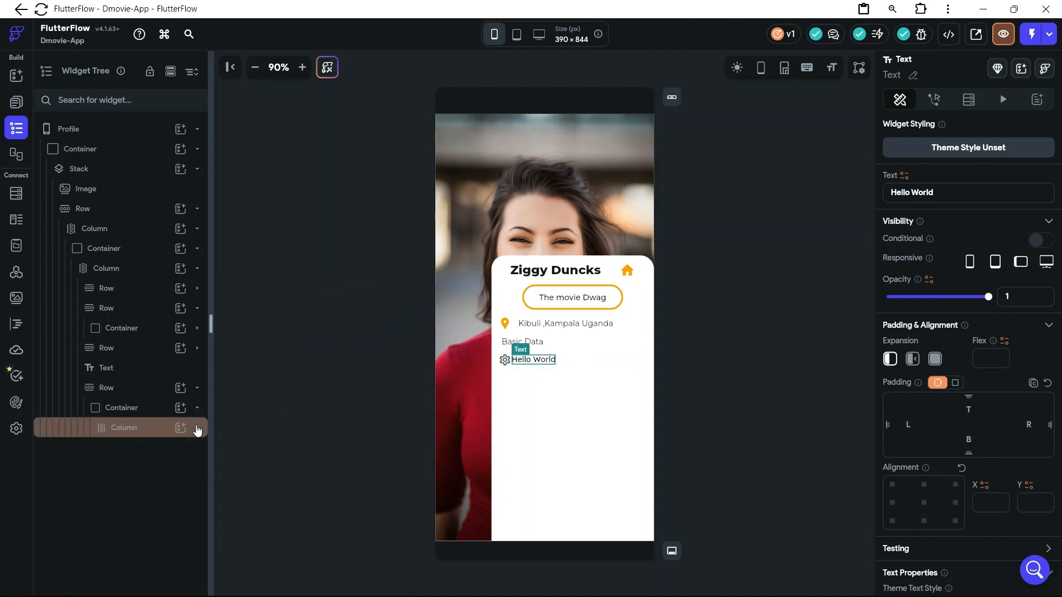
click(198, 432)
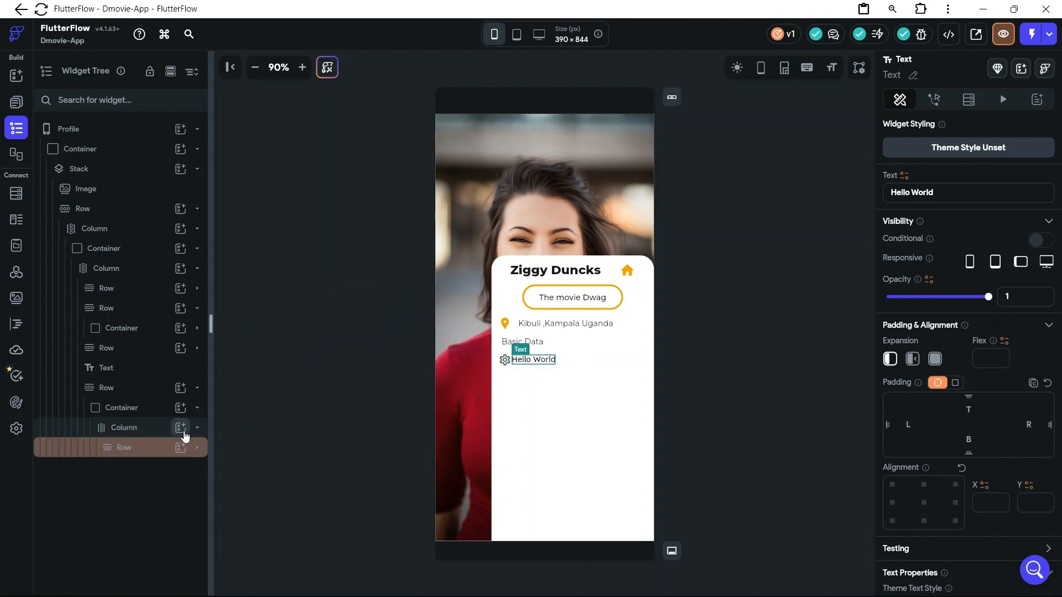
click(180, 427)
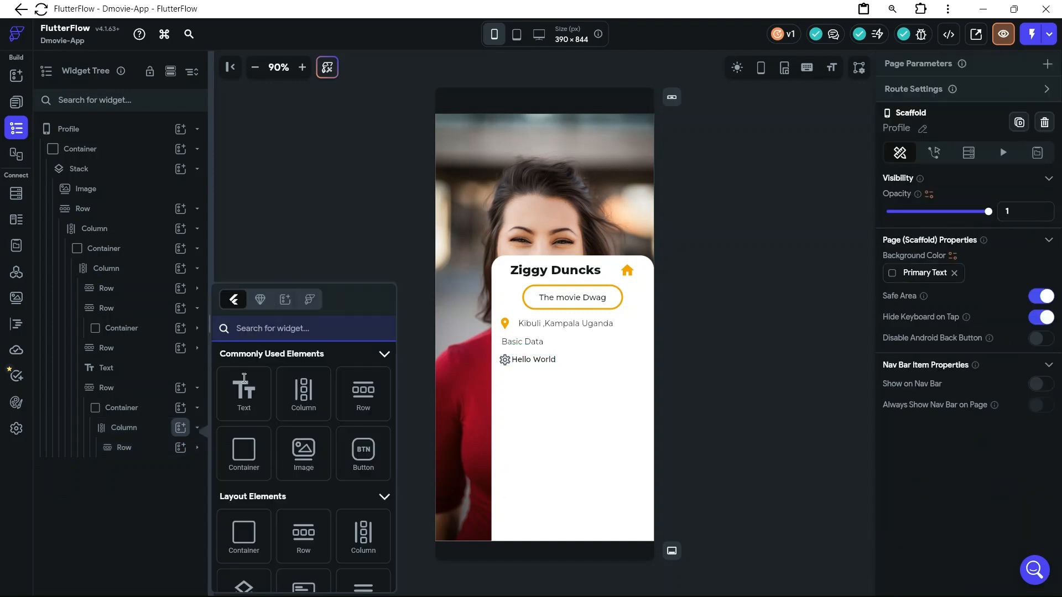
click(249, 410)
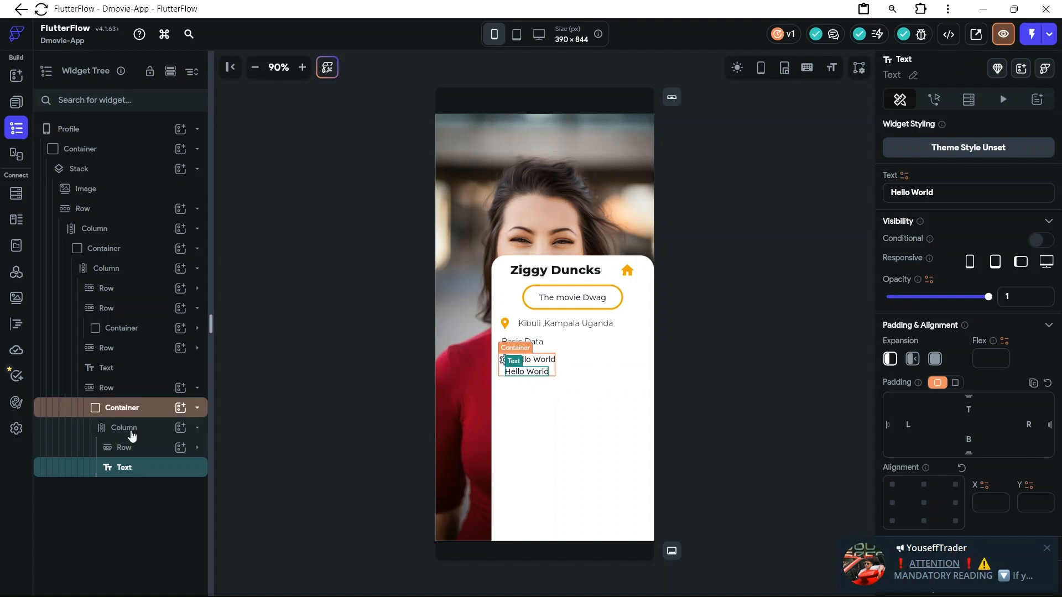
Set the cross axis alignment of the column holding the icon row and second text to End
click(1048, 549)
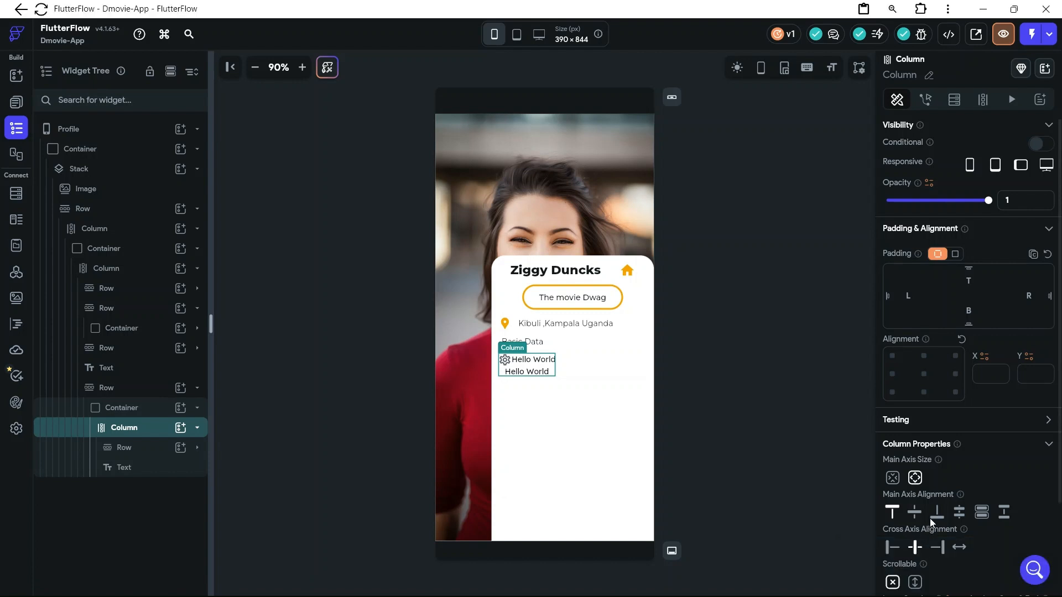
click(942, 552)
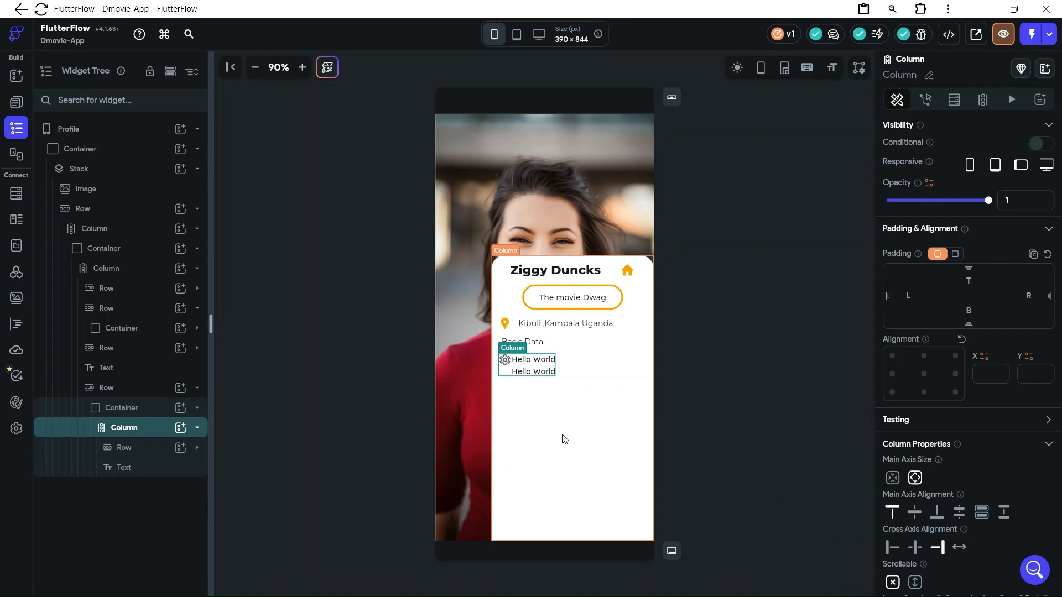
click(523, 384)
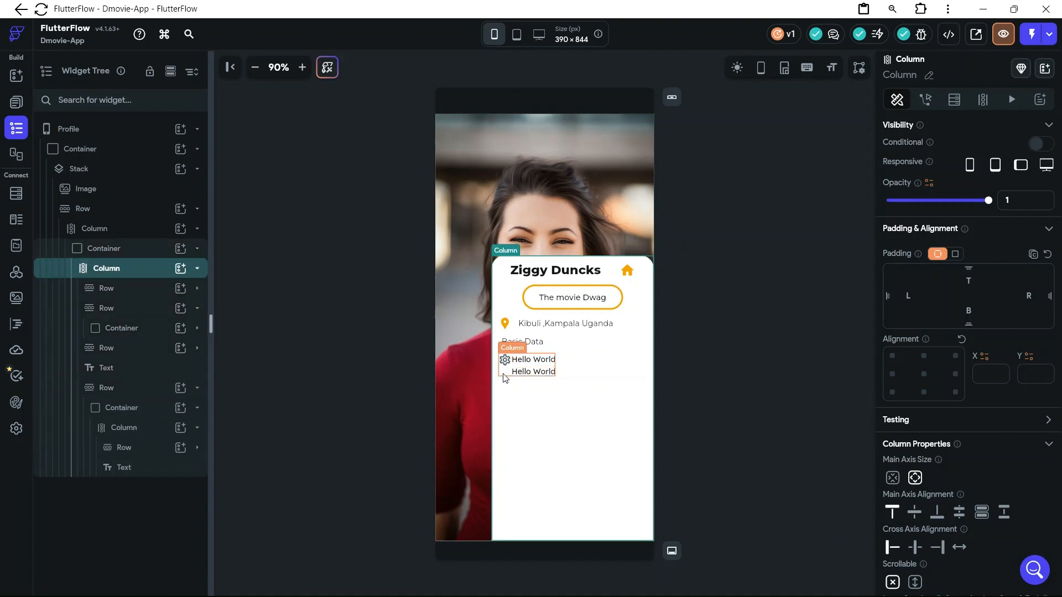
click(505, 377)
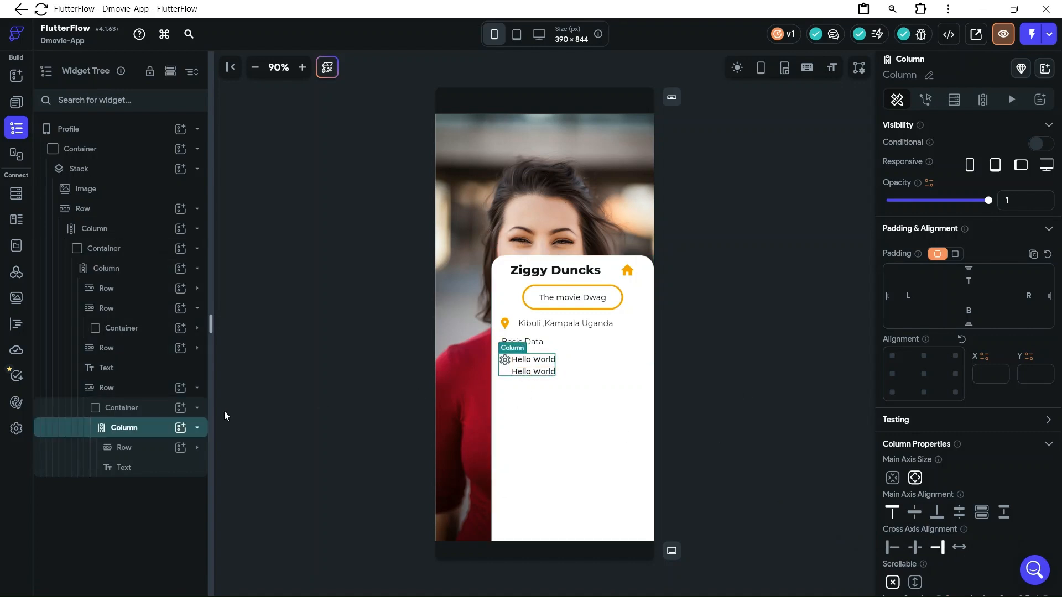
Set the items spacing of the row holding the icon and text to 12
click(133, 448)
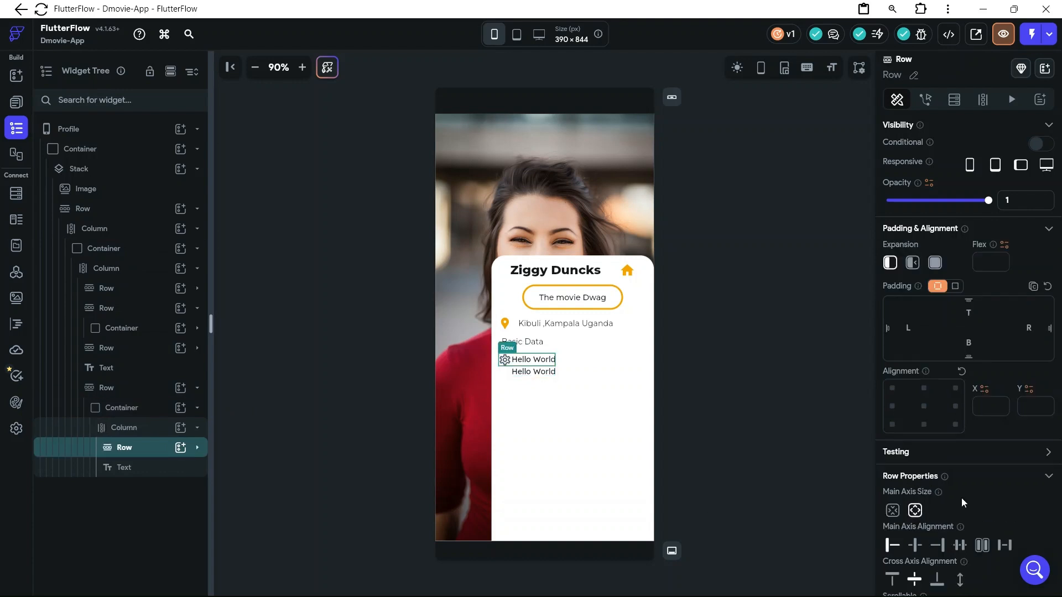
scroll(960, 501, down, 3)
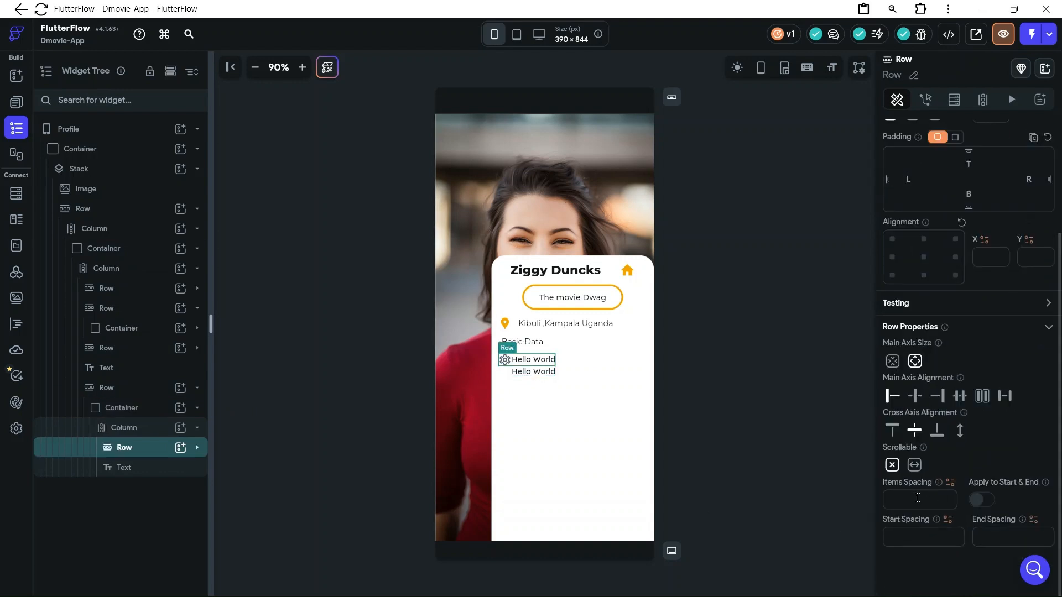
text(12)
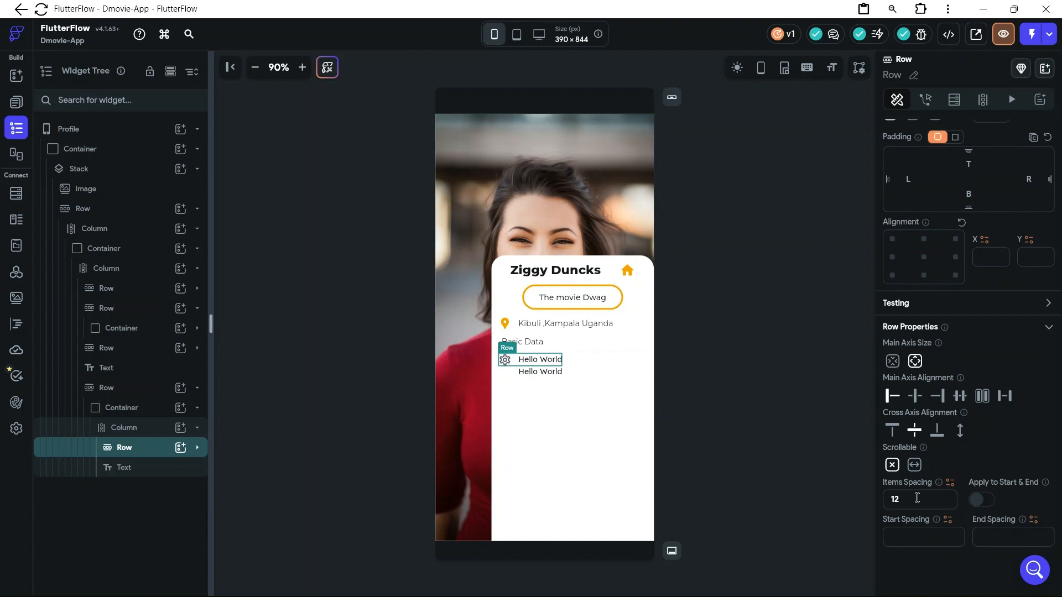
click(564, 370)
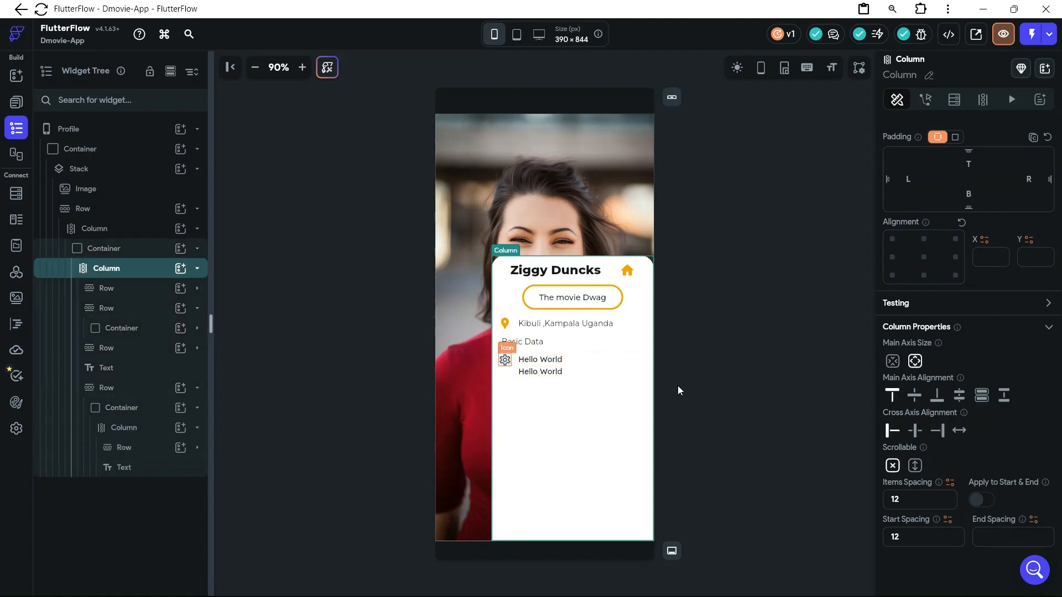
Replace the settings icon beneath "Basic Data" with a Material flame icon found by searching "fire"
click(506, 360)
click(968, 500)
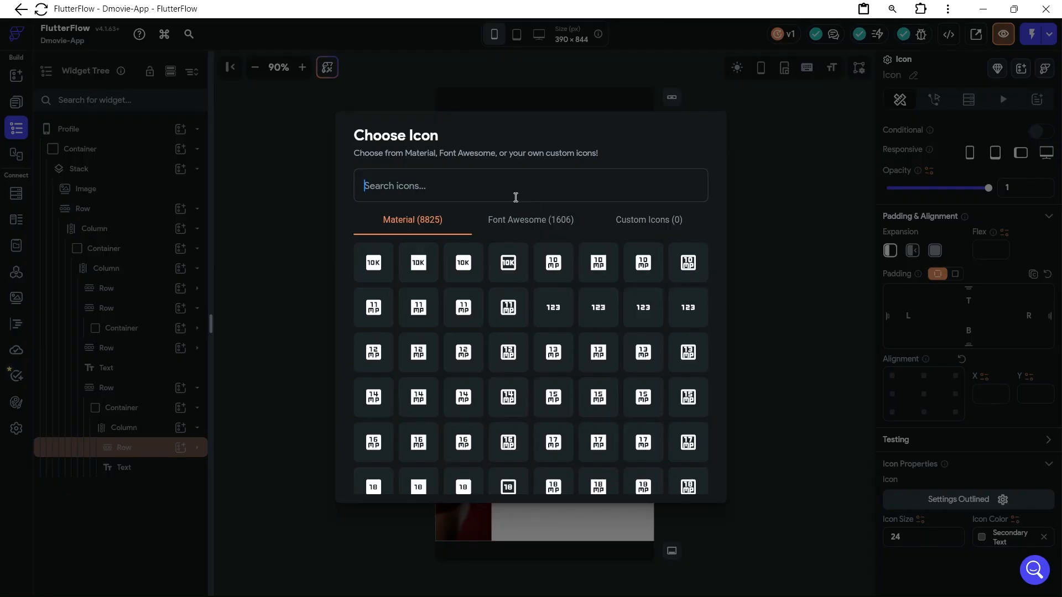
text(fire)
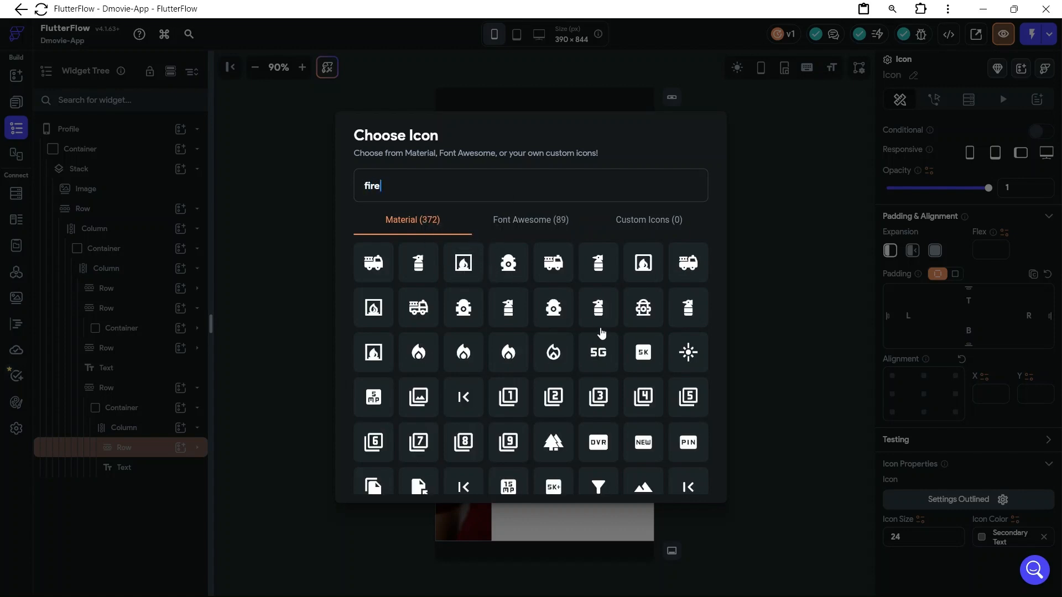
scroll(599, 328, down, 1)
click(418, 329)
Change the text beside the flame icon to "App visits"
click(539, 360)
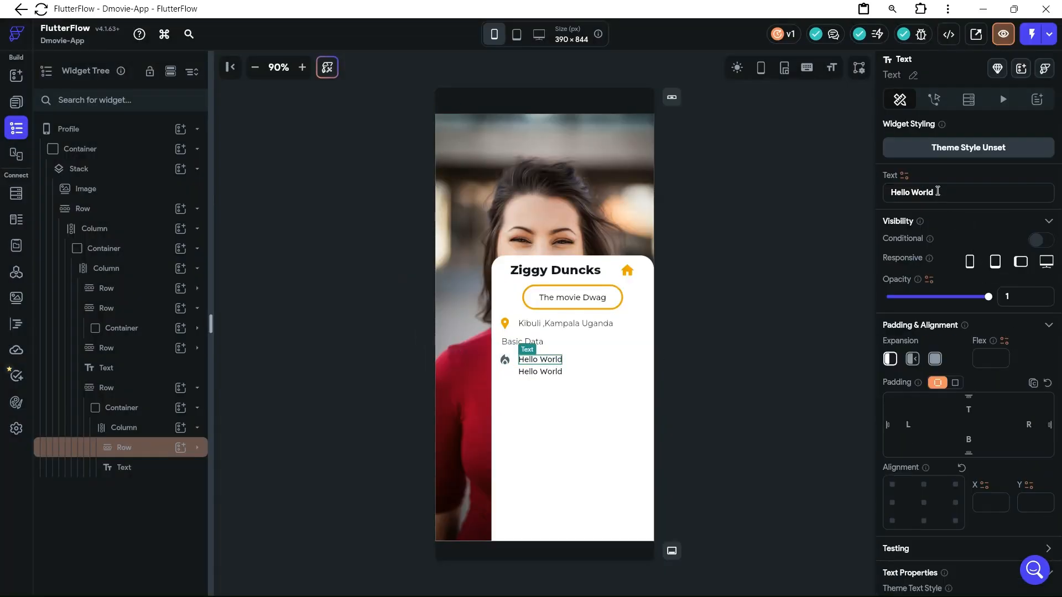
drag(930, 191, 888, 192)
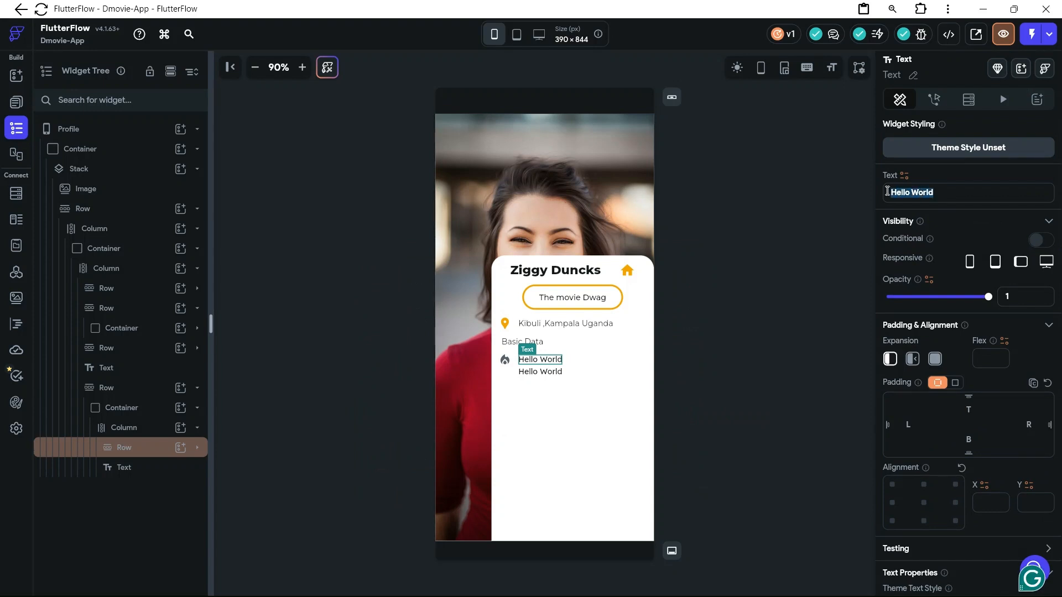
text(A)
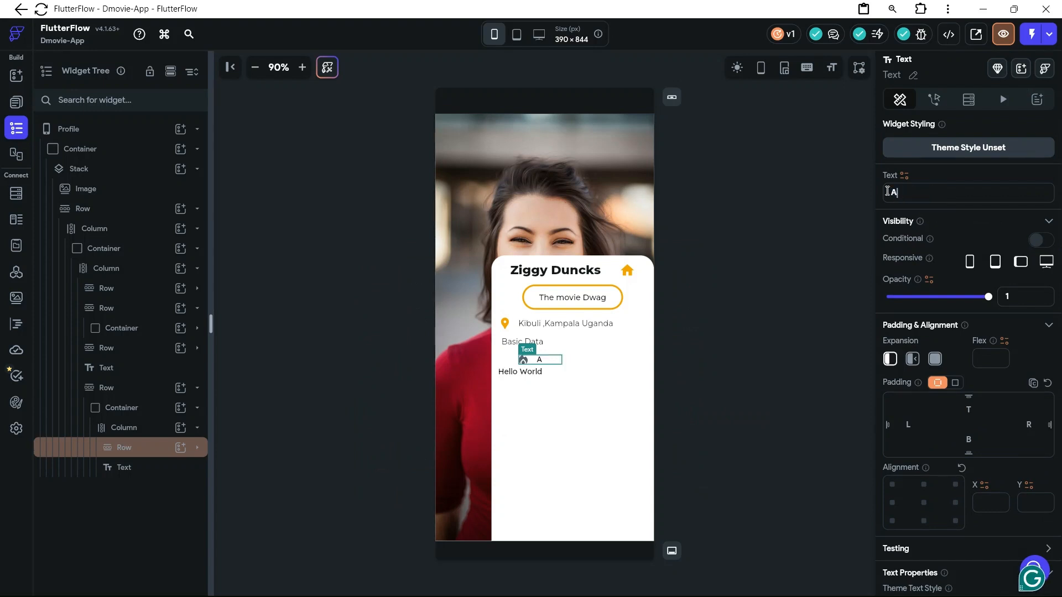
text(pp vi)
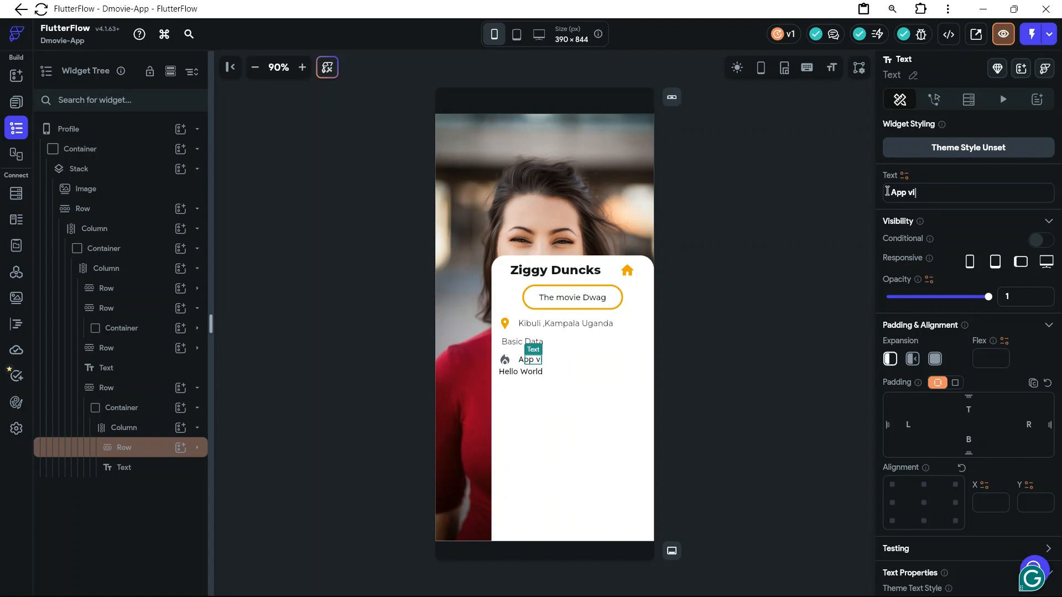
text(sits)
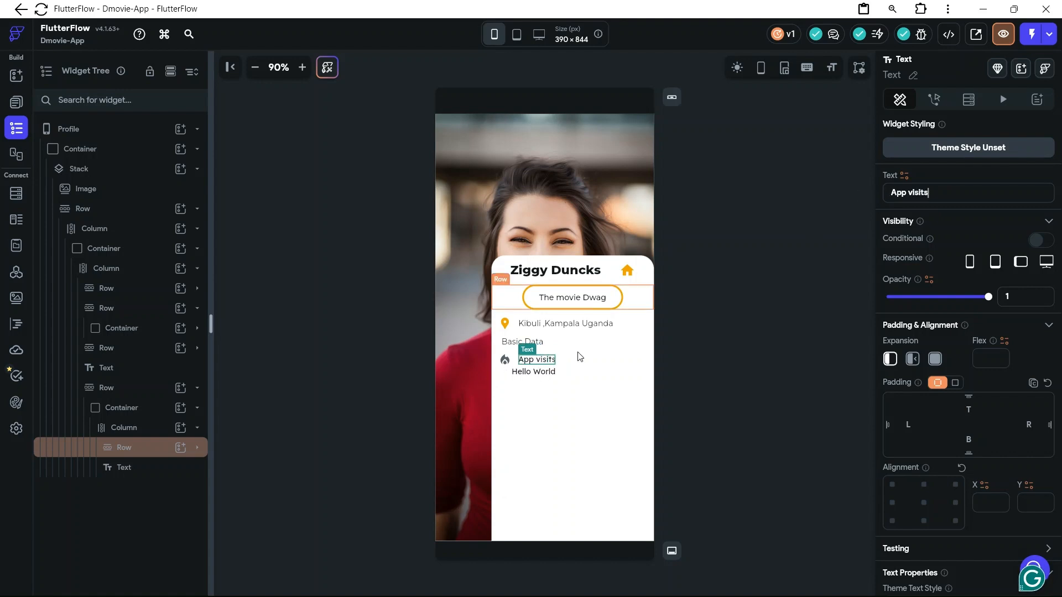
Change the text beneath "App visits" to "120+"
click(551, 375)
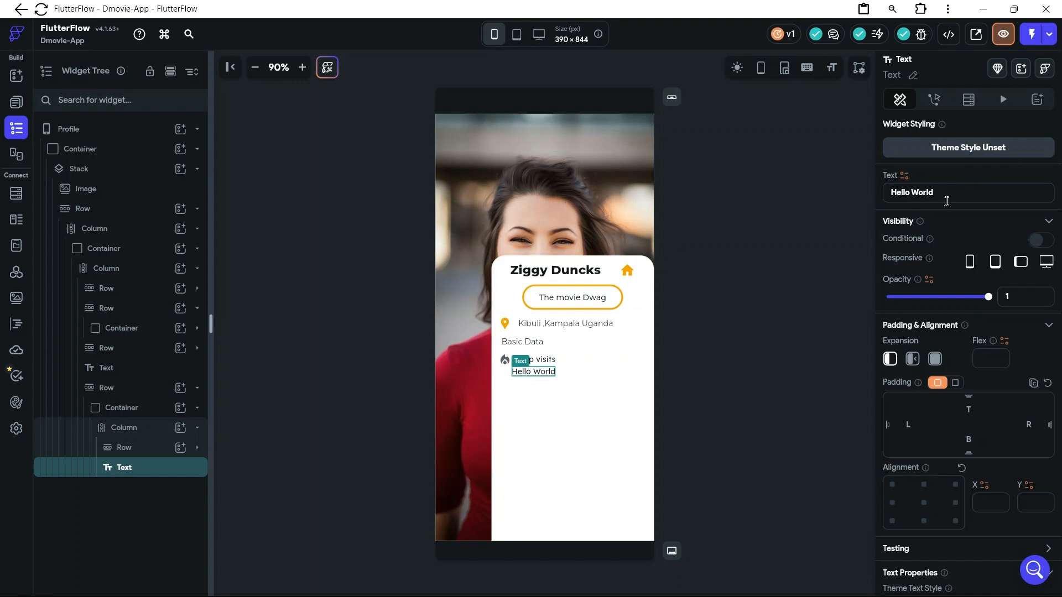
drag(939, 194, 888, 196)
key(BackSpace)
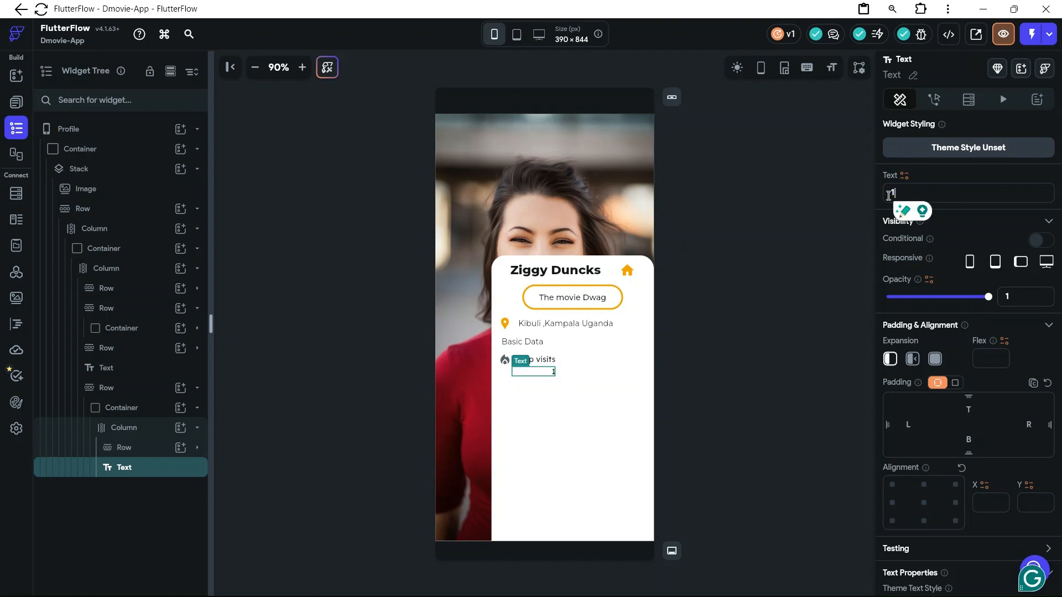
text(120+)
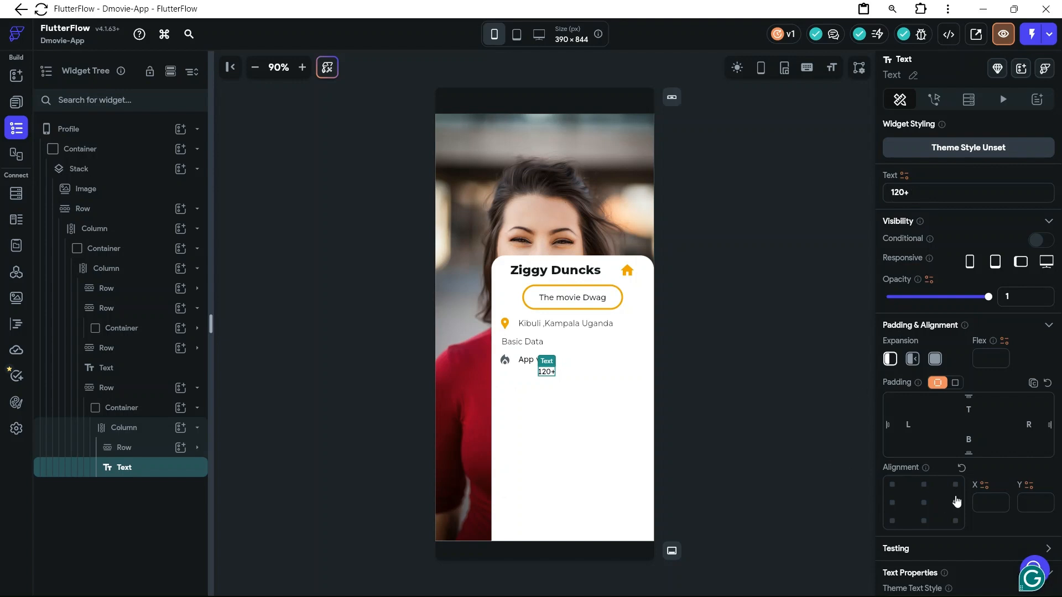
Set the font family of the "120+" text to Montserrat
scroll(884, 492, down, 3)
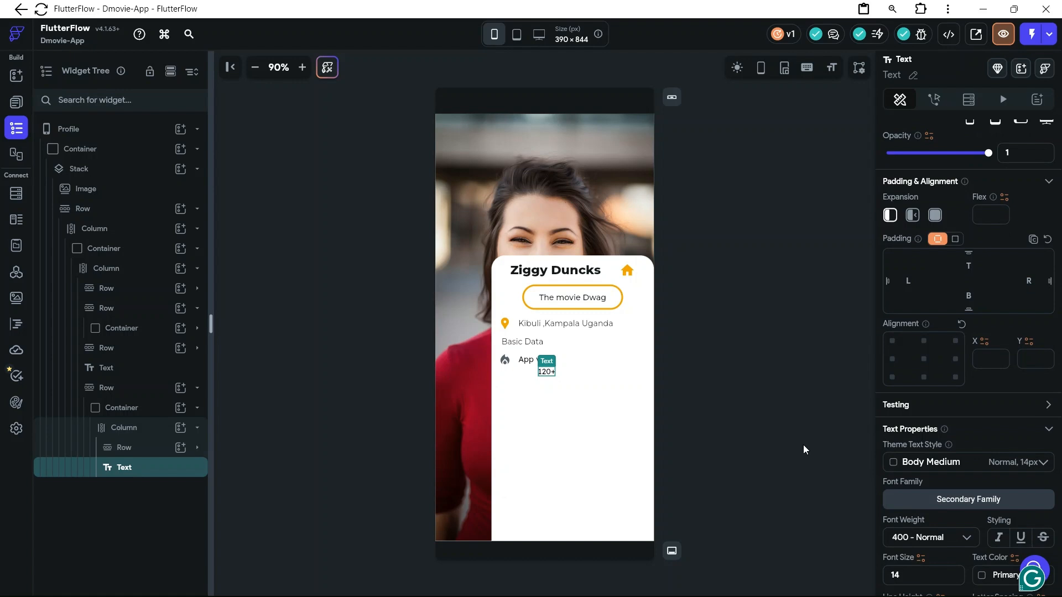
click(885, 499)
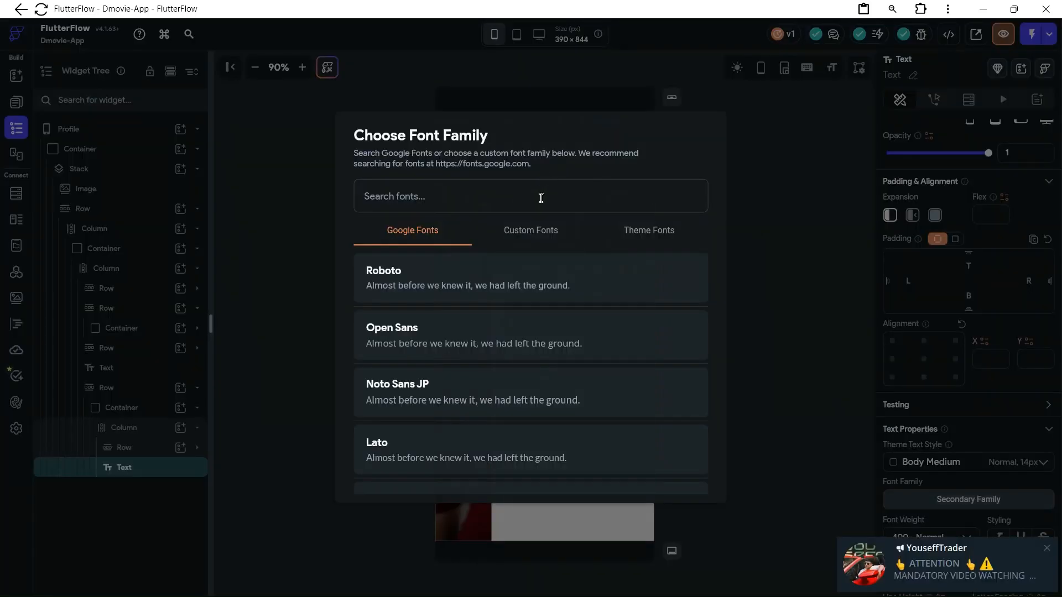
text(mons)
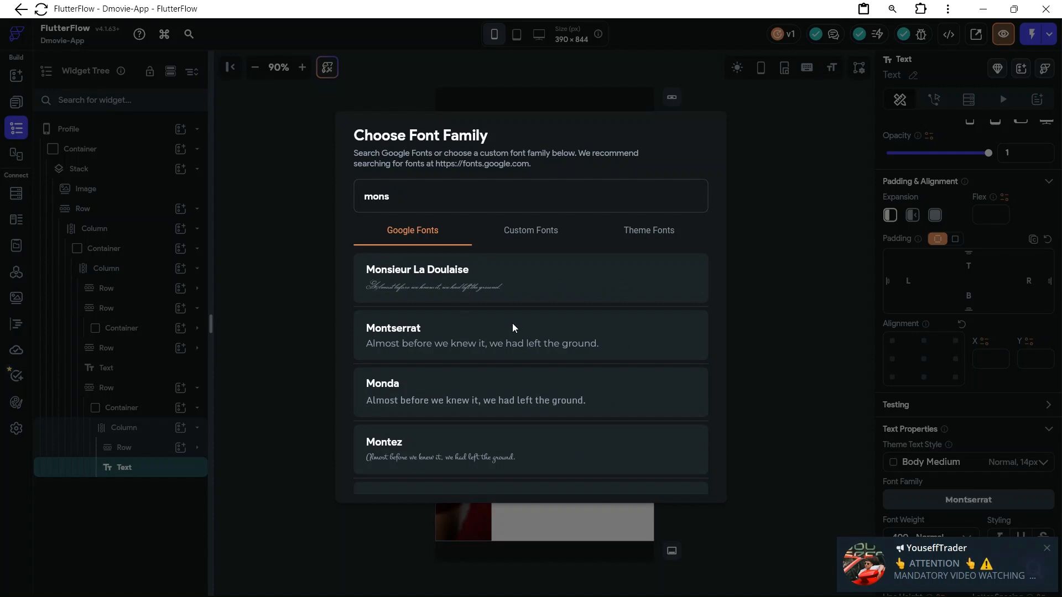
click(512, 326)
Set the font family of the "App visits" text to Montserrat, matching the "120+" text beneath it
click(533, 360)
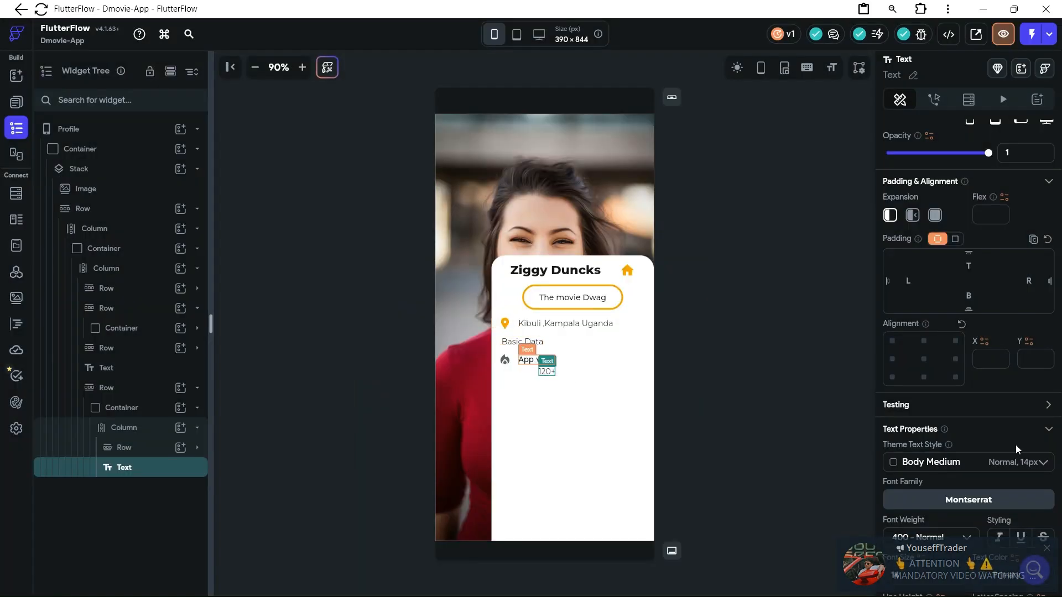
click(951, 499)
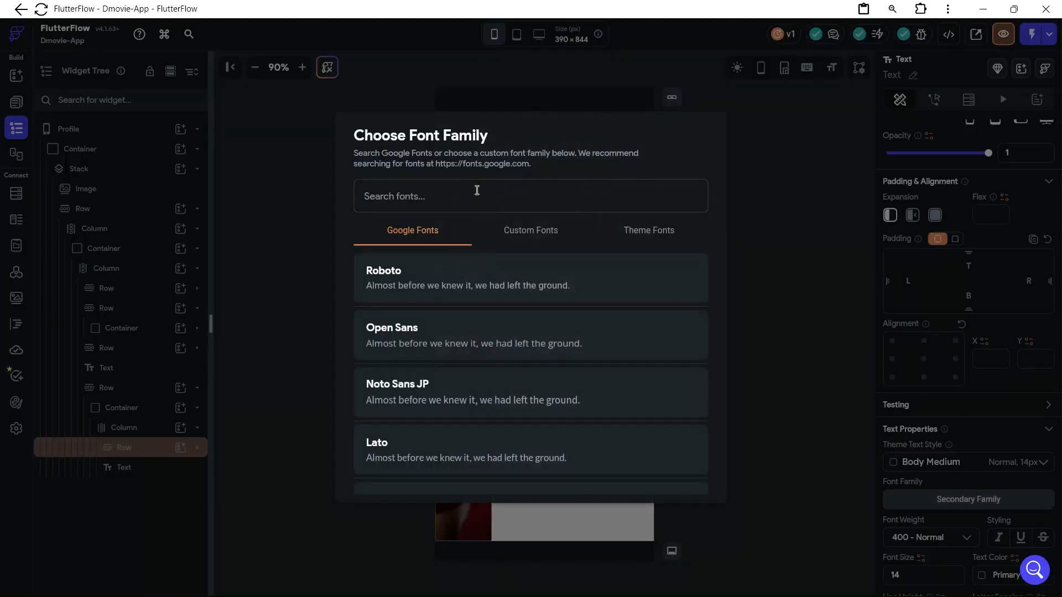
text(mo)
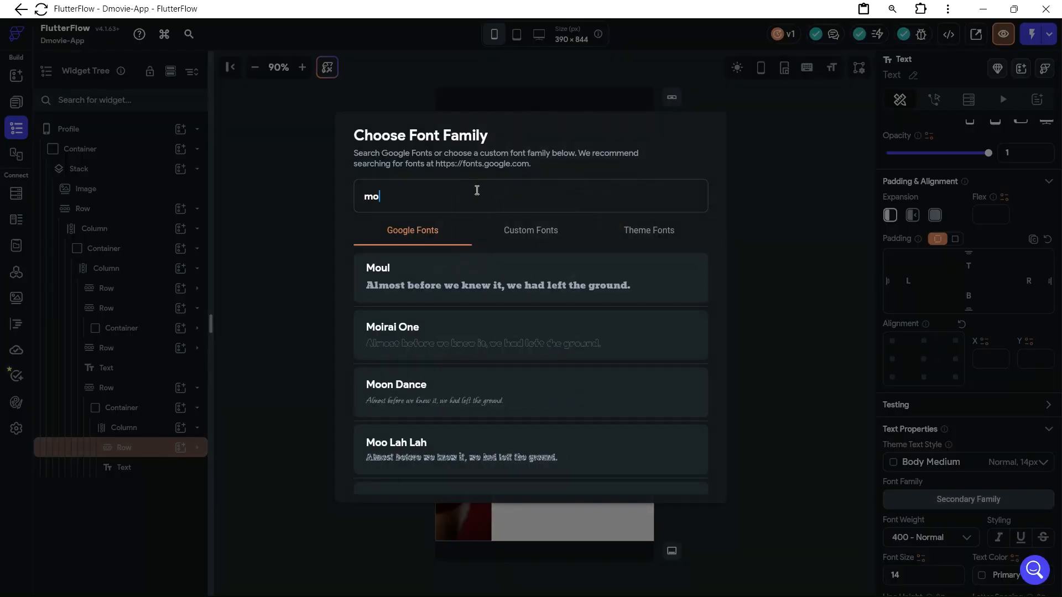
text(ns)
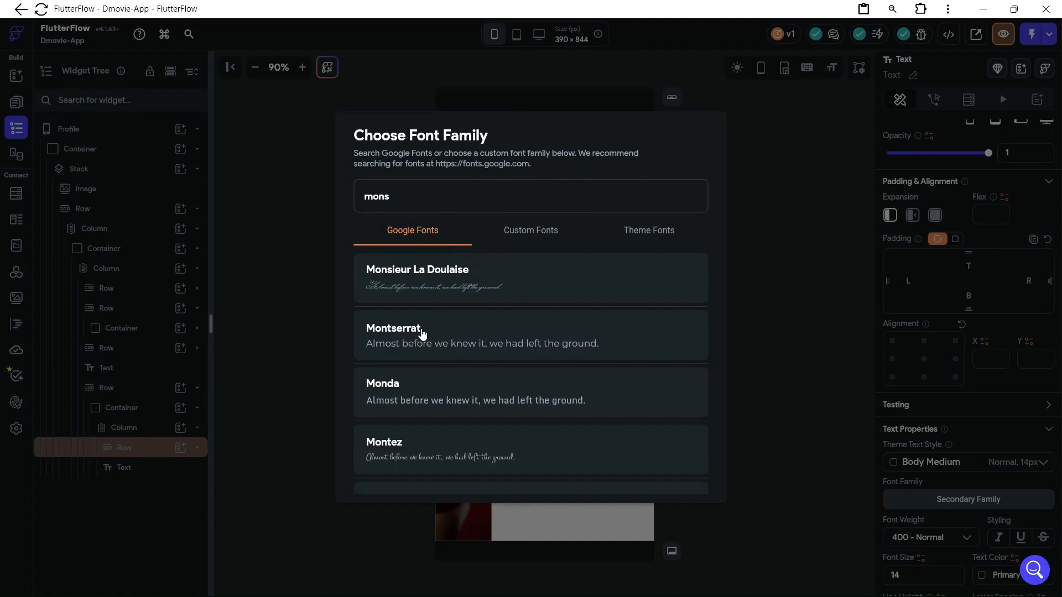
click(422, 334)
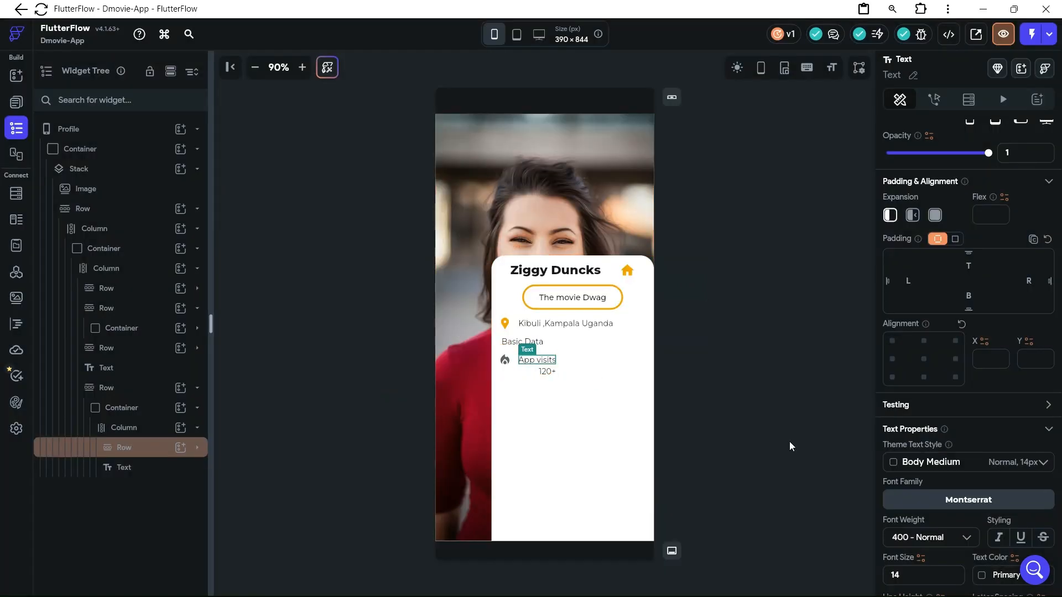
Set the font weight of the "App visits" text to 600 - Semi Bold and of the "120+" text to 900 - Black
click(932, 538)
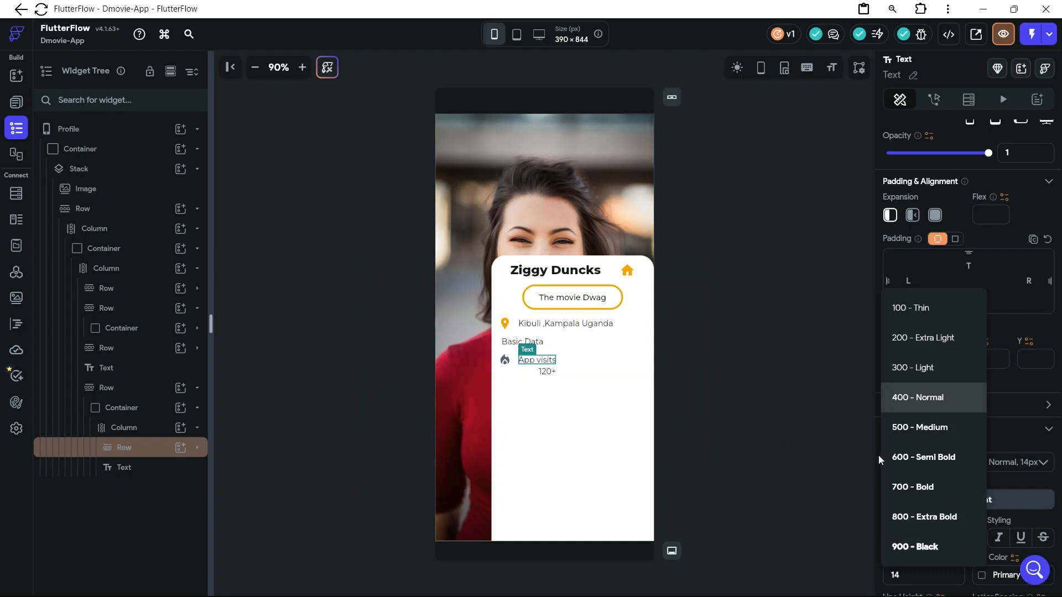
click(928, 469)
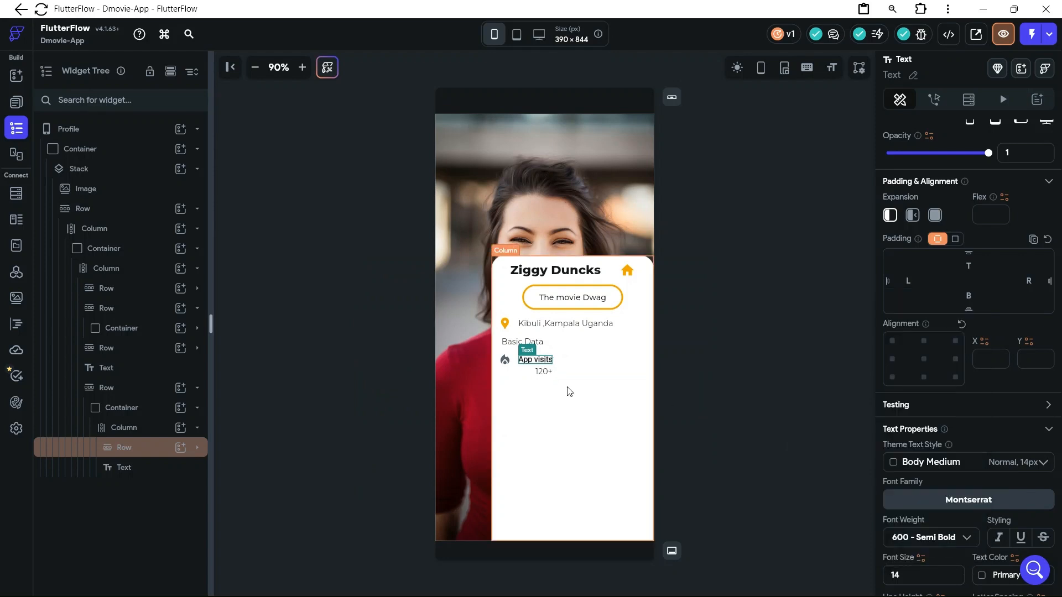
click(546, 372)
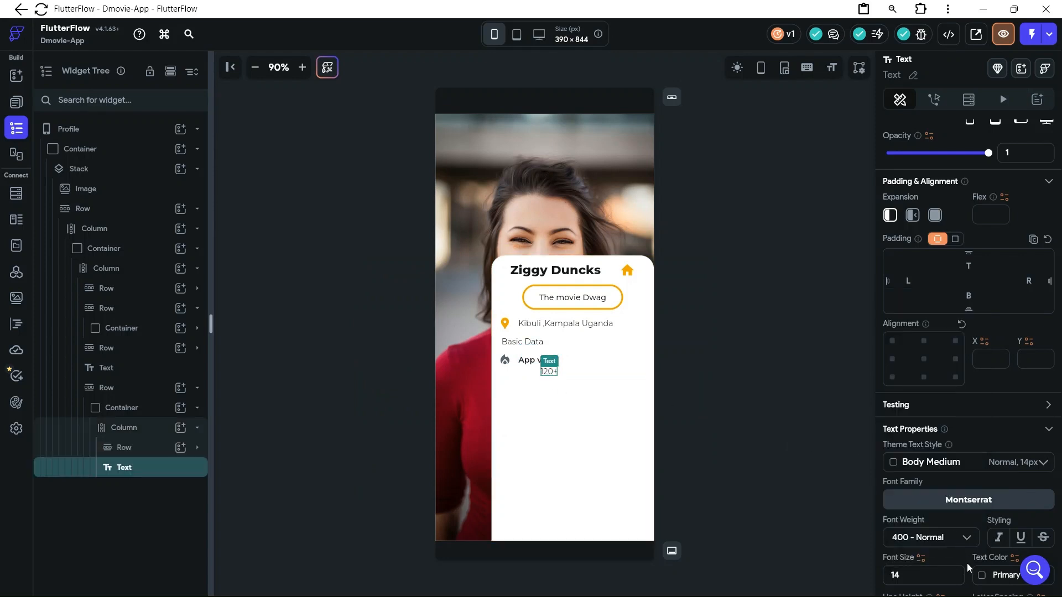
click(949, 538)
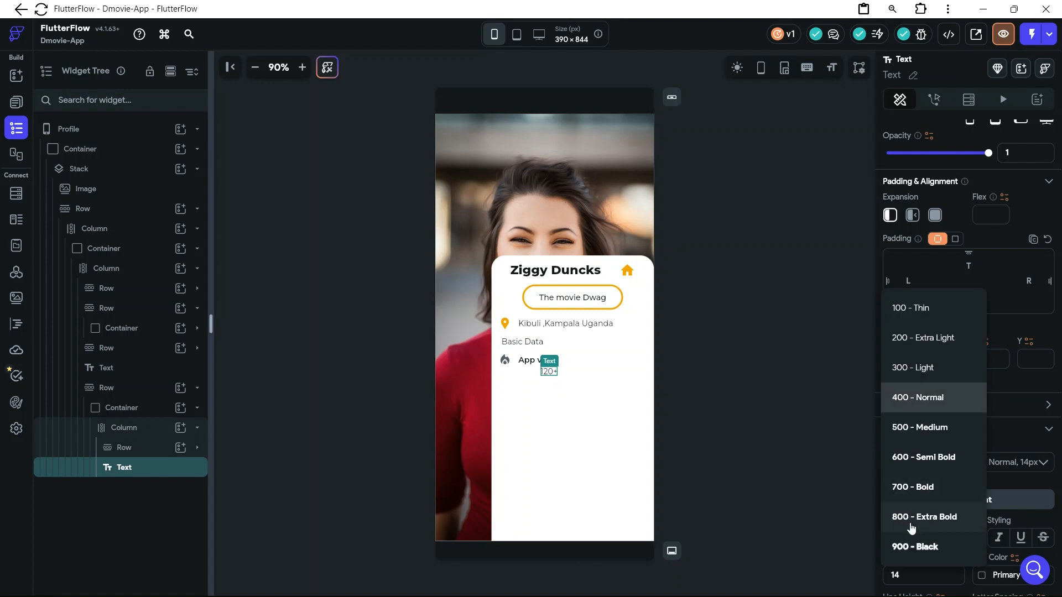
click(917, 548)
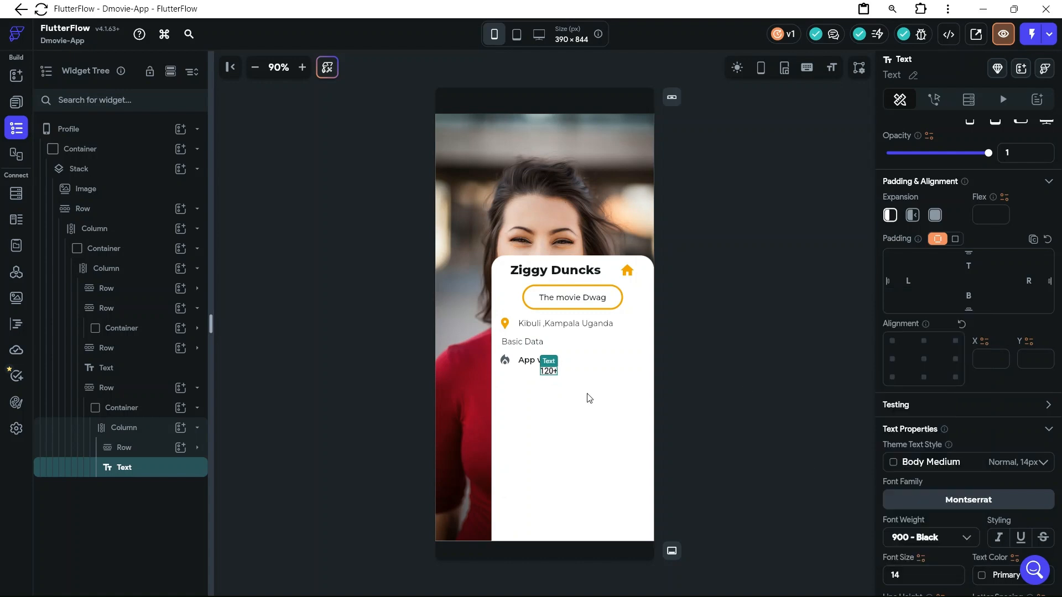
Change the colour of the flame icon beside "App visits" to #F0A500
click(565, 370)
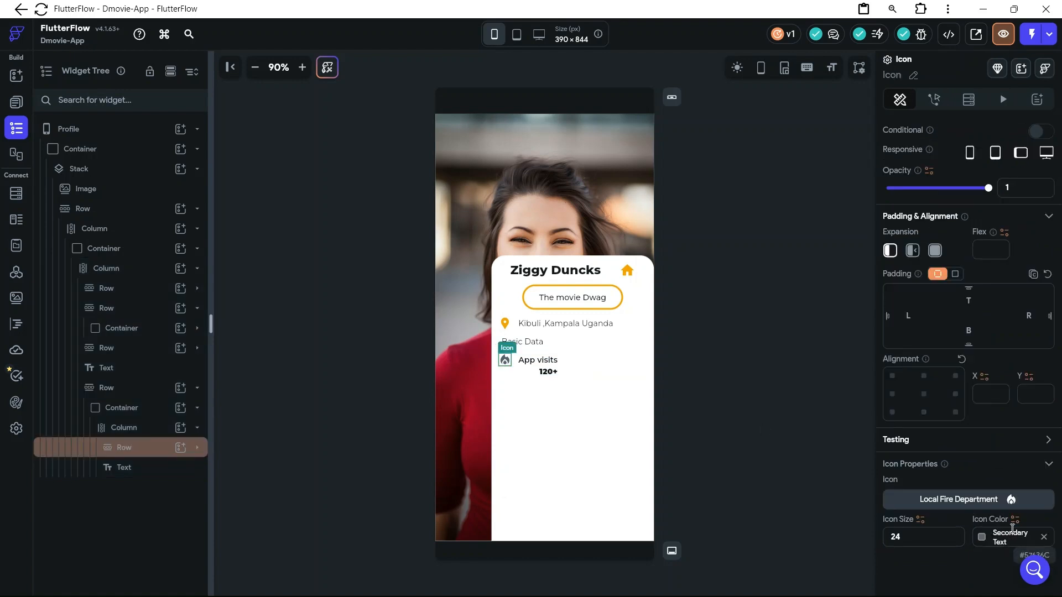
click(1010, 539)
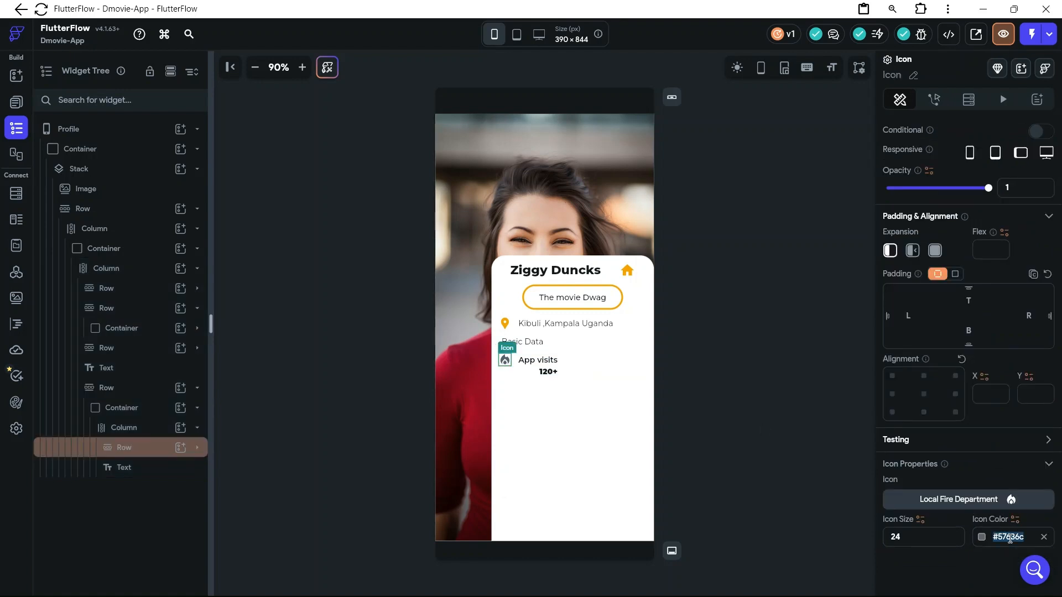
text(F0A500)
key(Return)
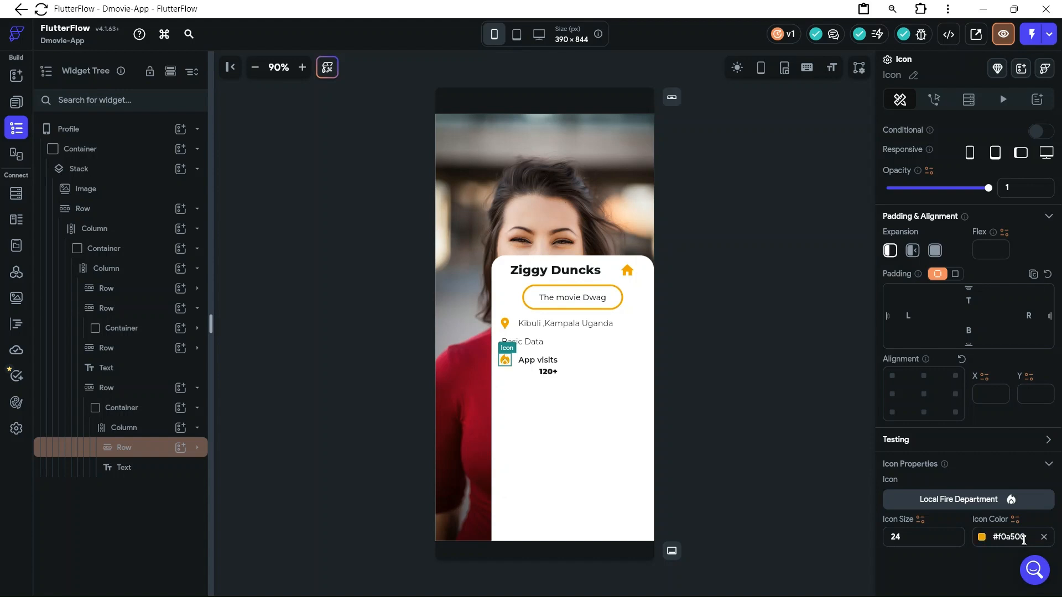
click(514, 393)
Set the font size of the "120+" text to 26
click(557, 375)
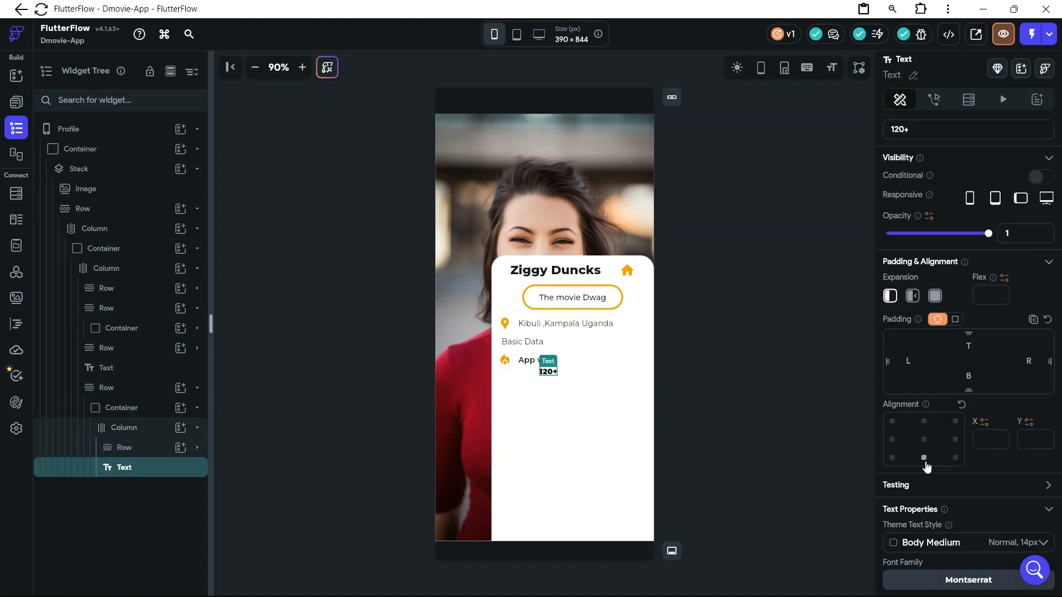
scroll(944, 498, down, 5)
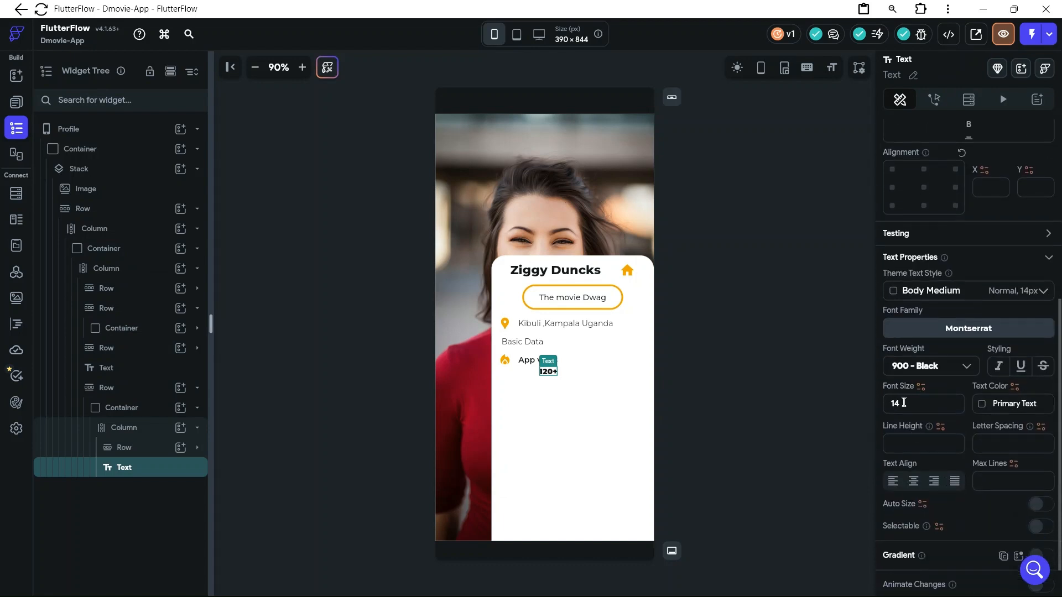
click(904, 403)
key(BackSpace)
key(BackSpace)
text(26)
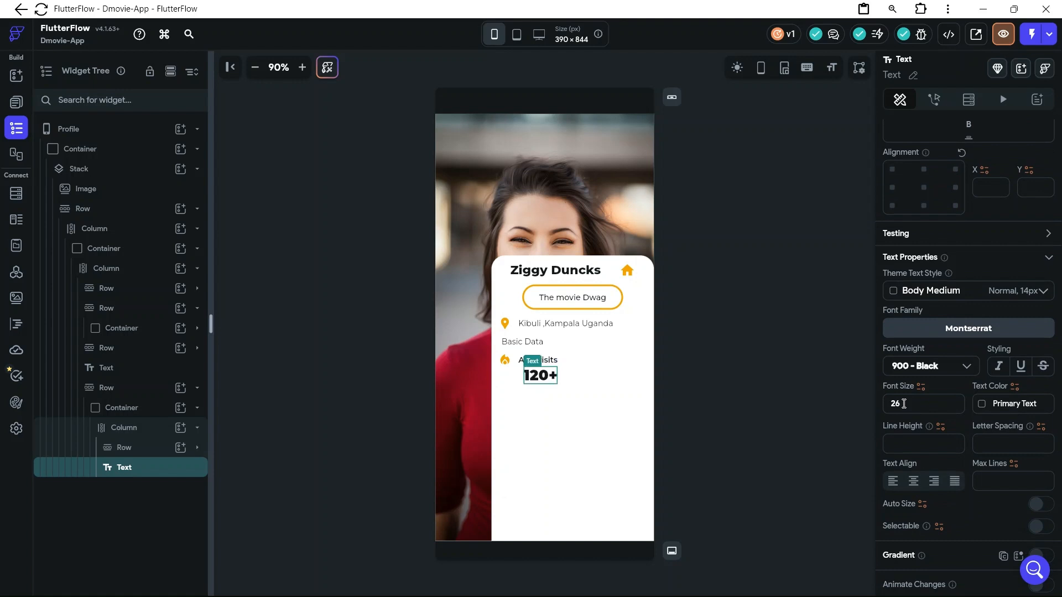
click(545, 416)
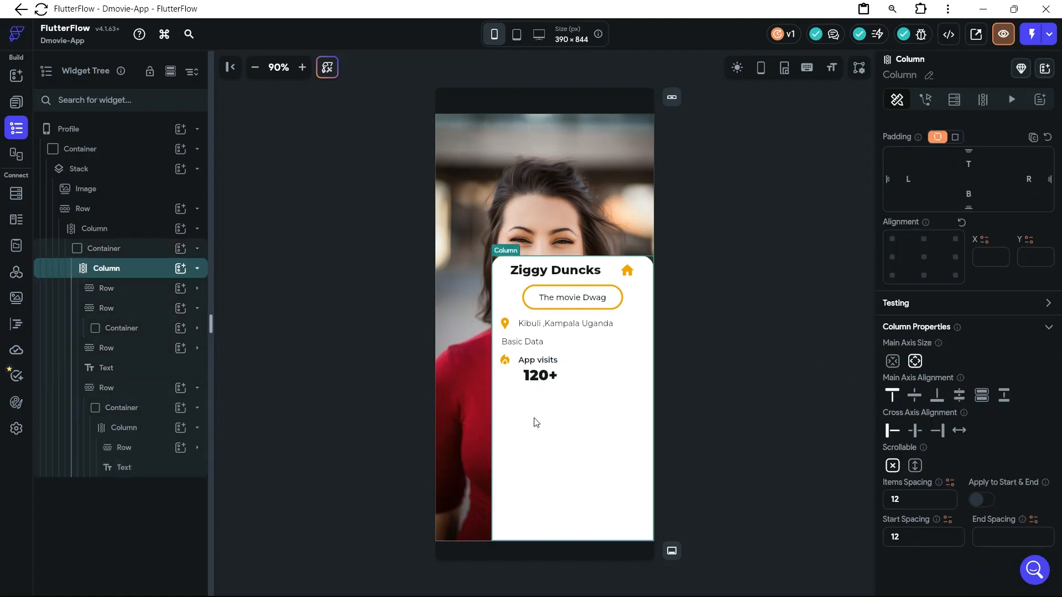
Switch to the D-Movies file in Figma to examine the Basic Info stats layout, returning to FlutterFlow to compare it with the stat container
mouse_move(533, 581)
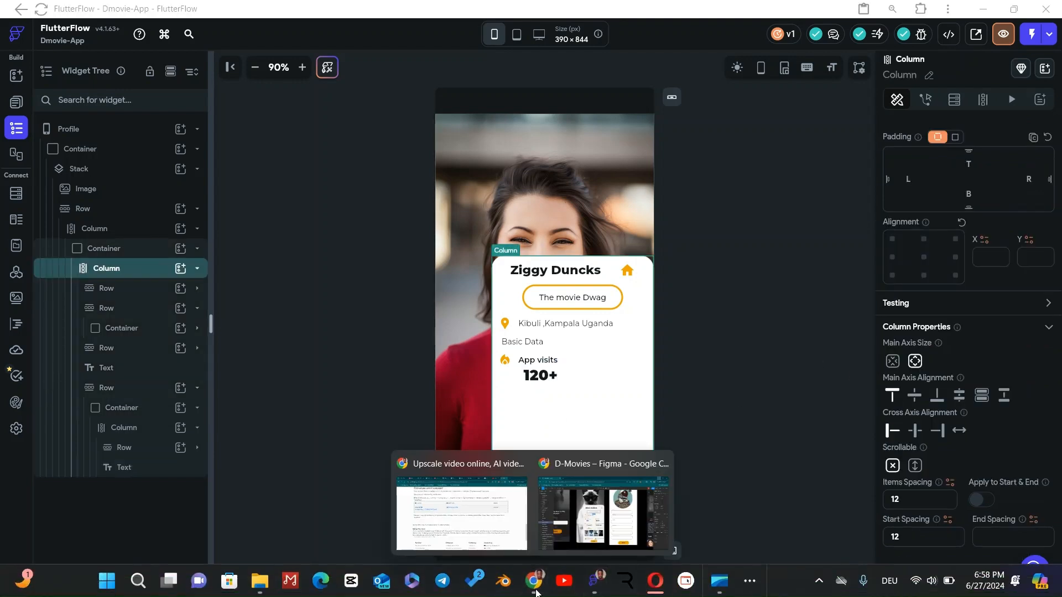
click(556, 533)
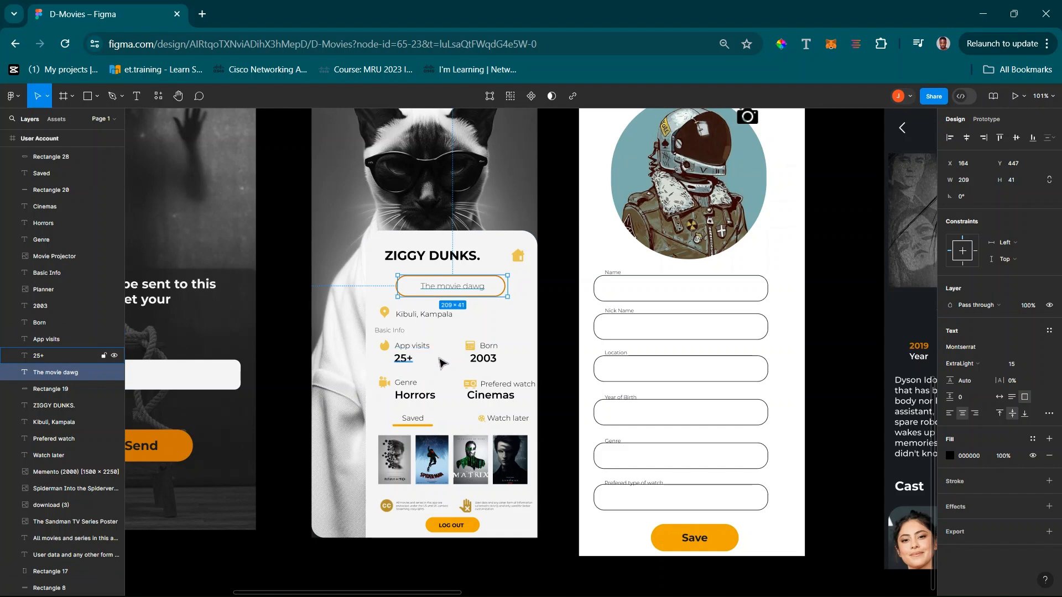
click(983, 13)
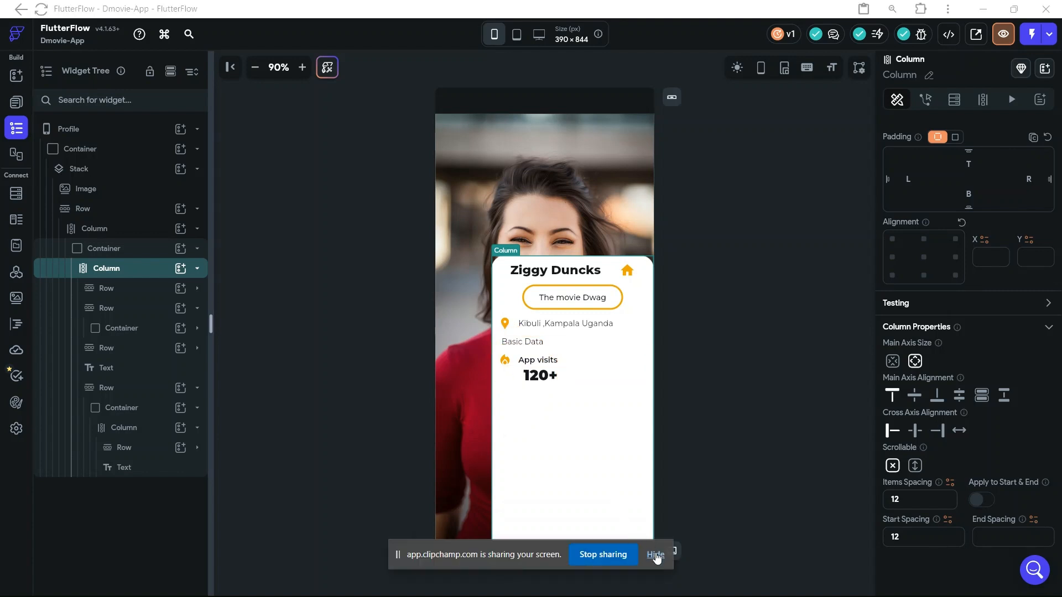
click(656, 554)
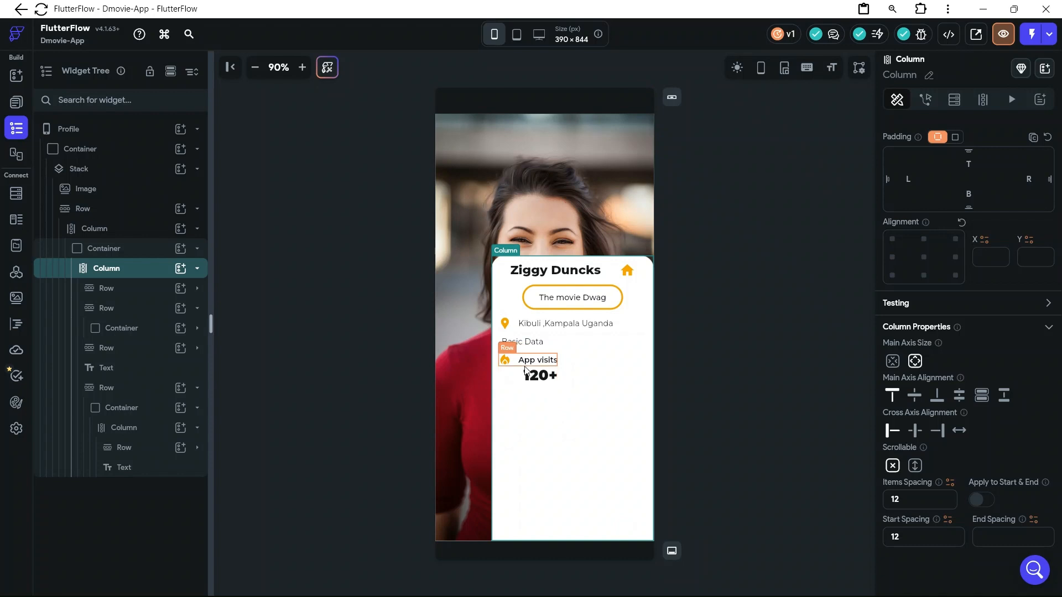
click(519, 381)
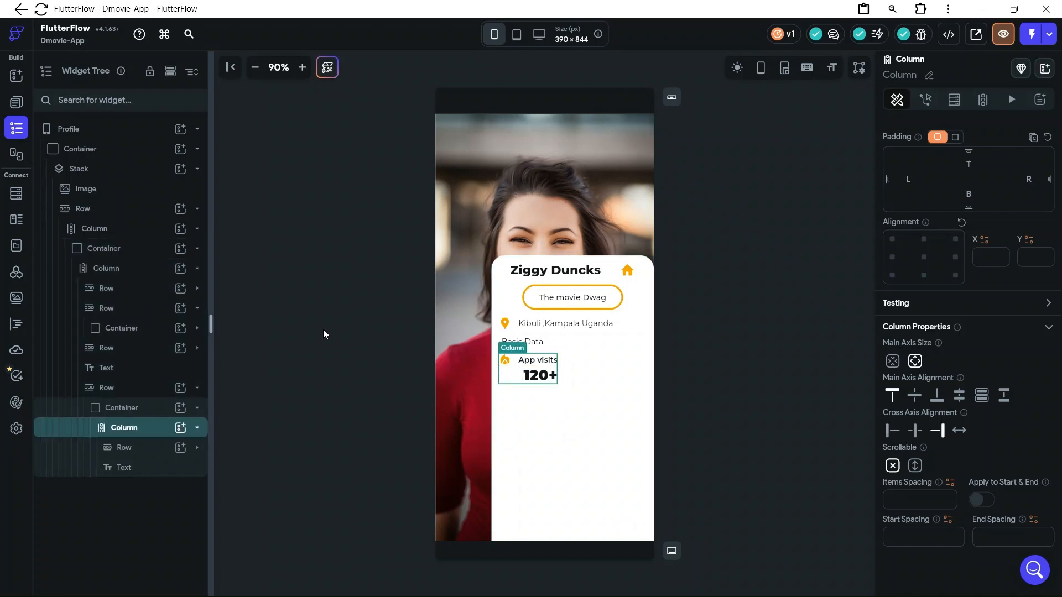
click(197, 412)
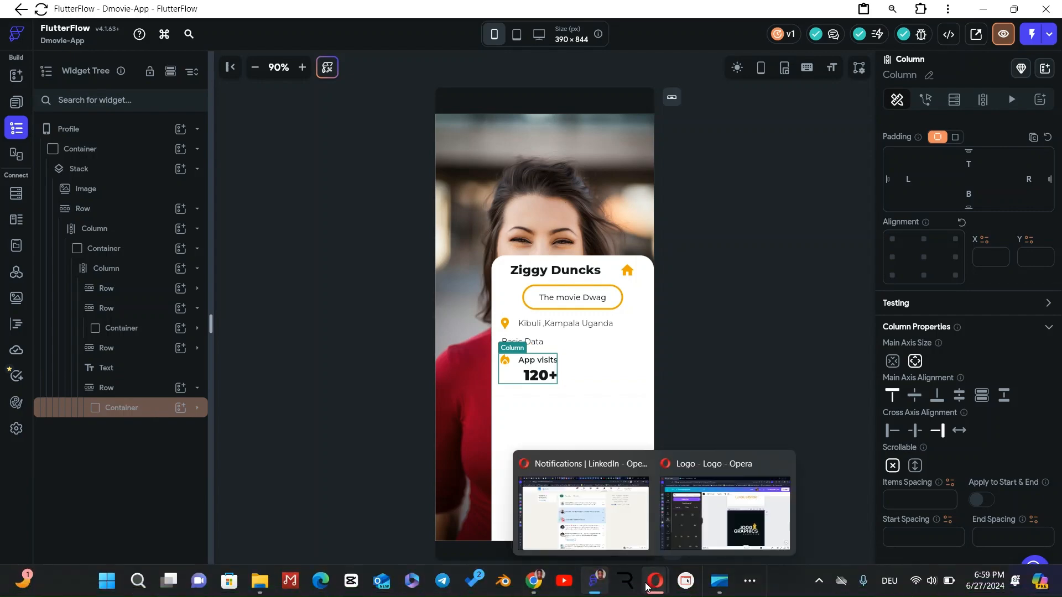
mouse_move(531, 578)
click(603, 511)
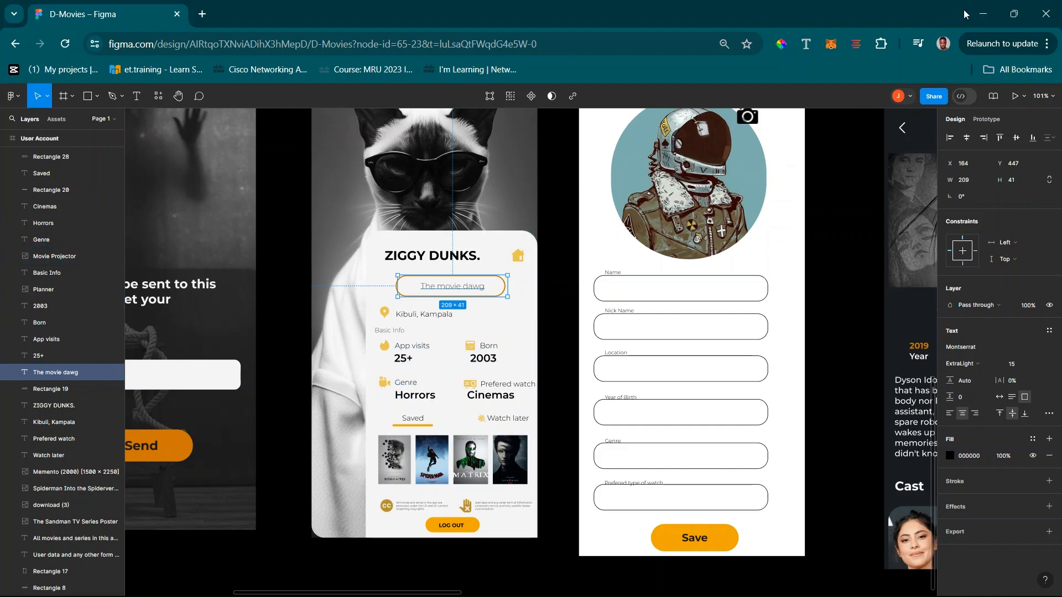
click(984, 14)
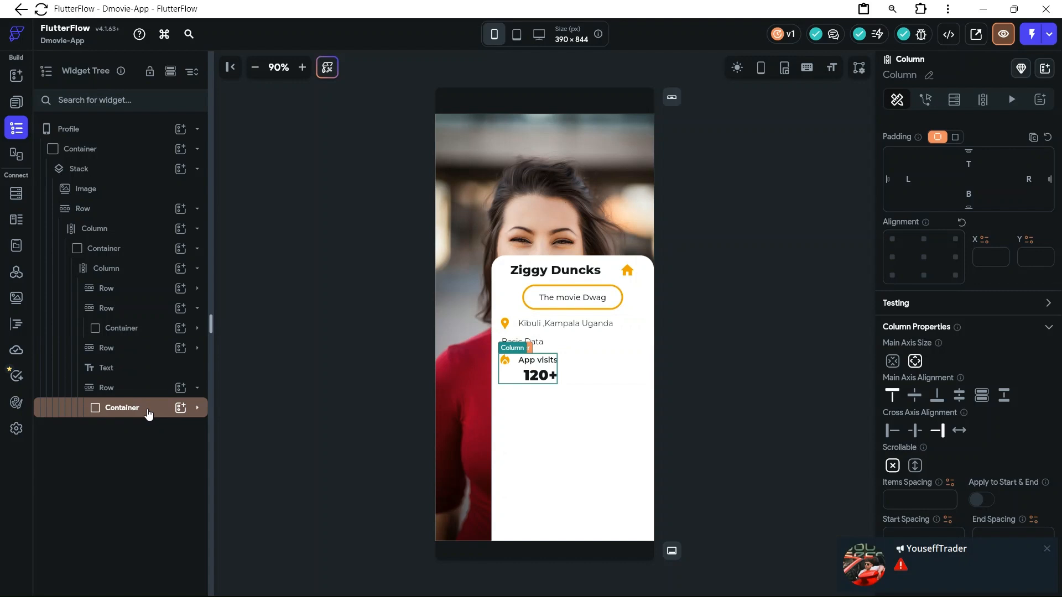
Duplicate the container holding the "App visits" stat within its row beneath "Basic Data"
right_click(166, 412)
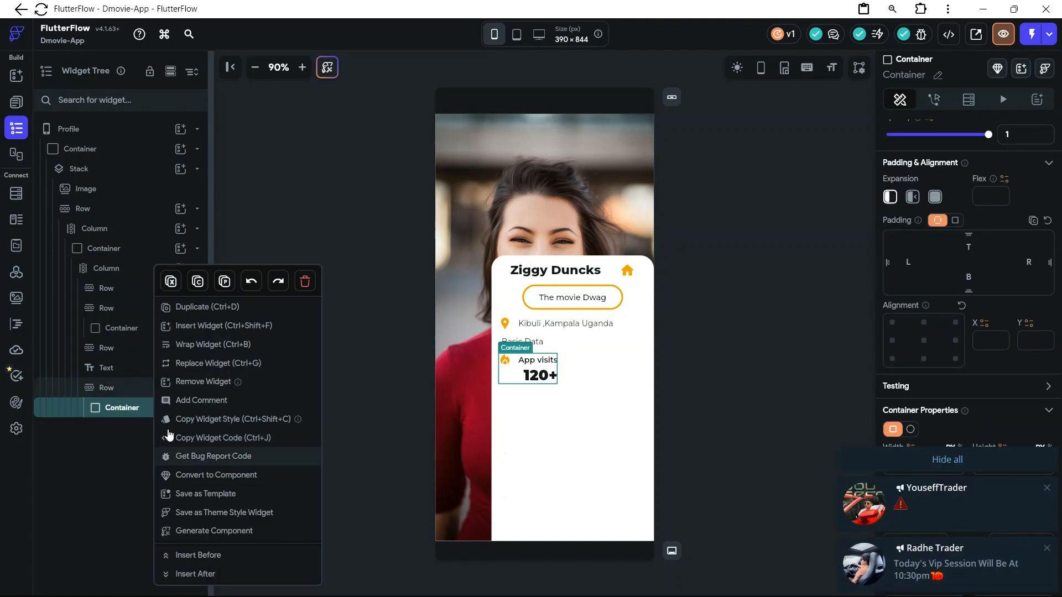
click(195, 307)
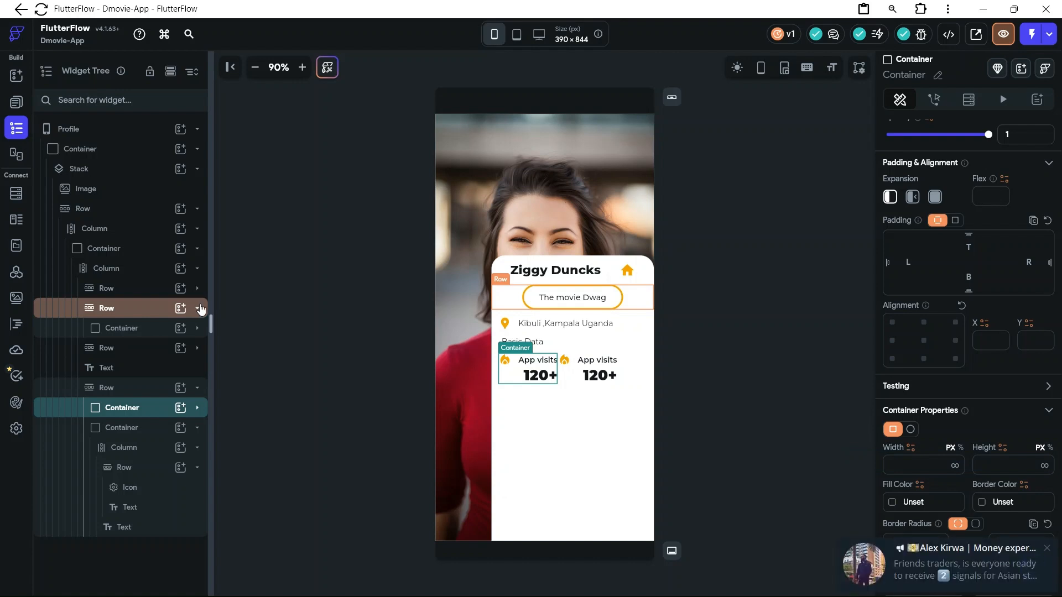
click(1046, 549)
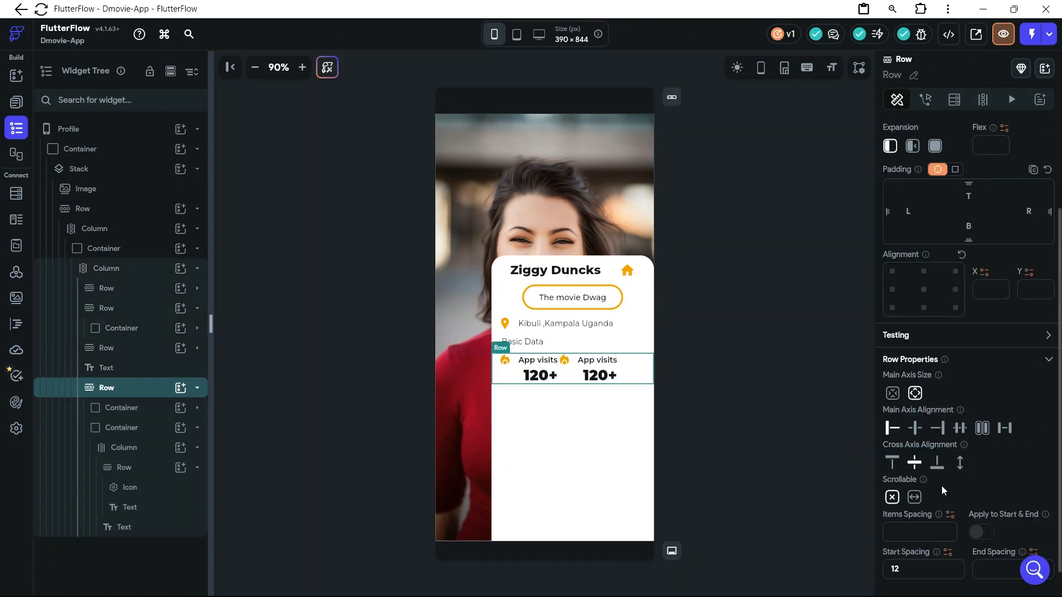
Set the main axis alignment of the row holding the two stat containers to Space Between
click(959, 435)
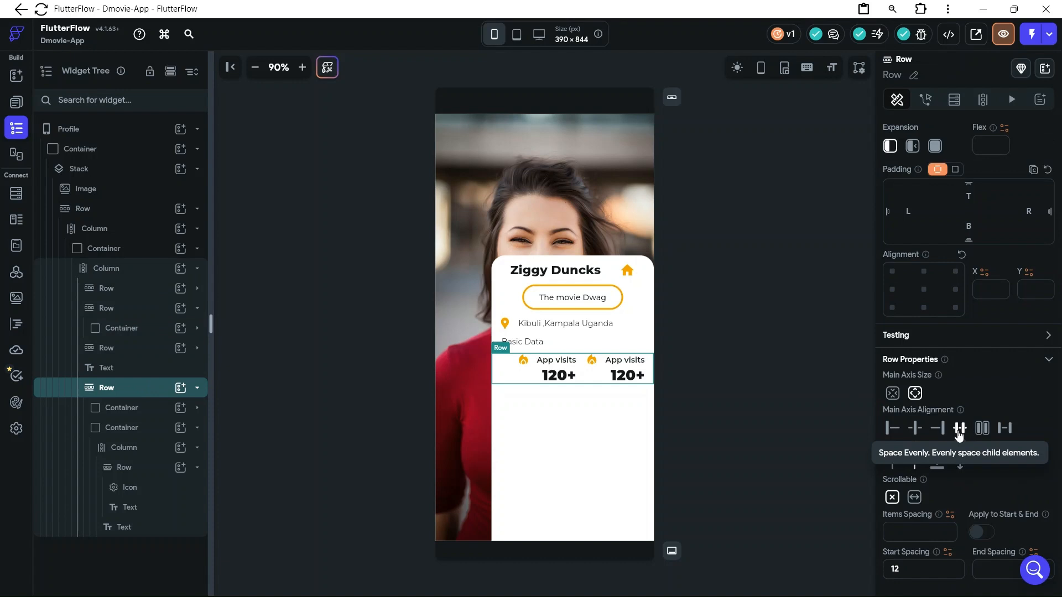
click(1004, 436)
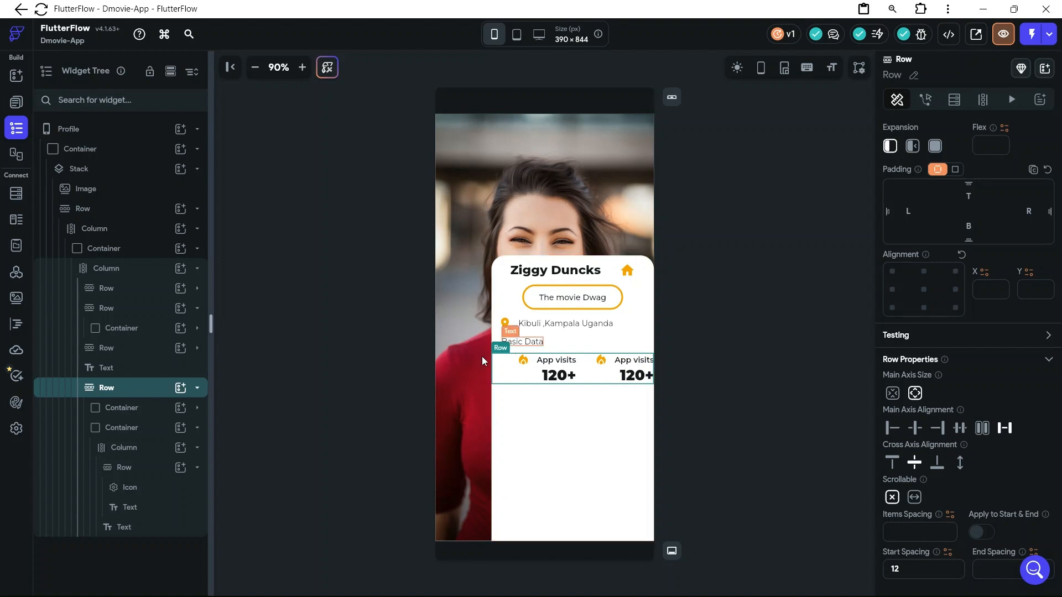
click(536, 382)
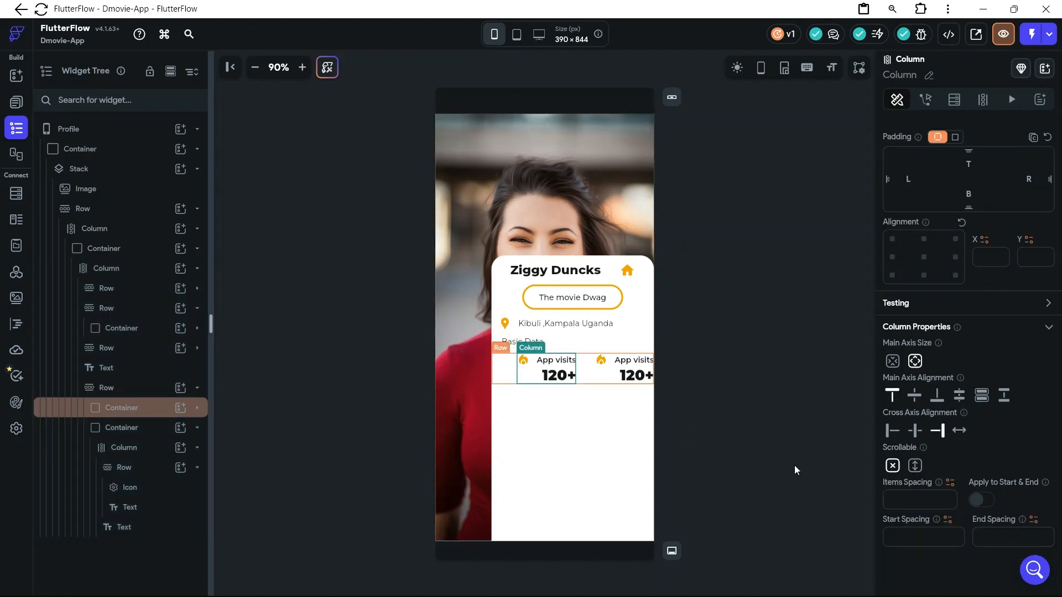
Clear the stats row's start spacing and set its left and right padding to 12
scroll(951, 491, down, 1)
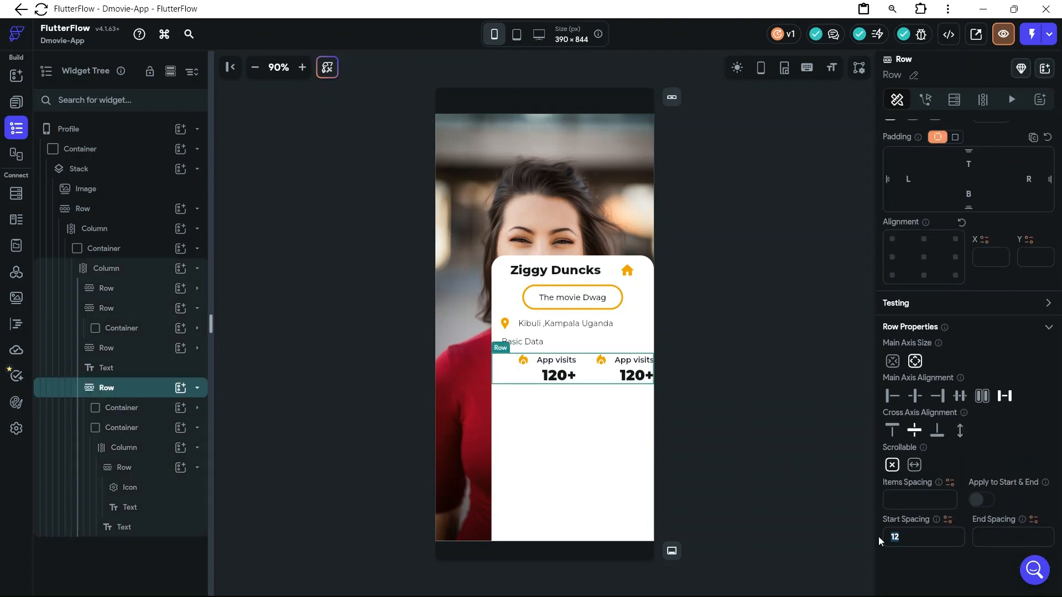
key(BackSpace)
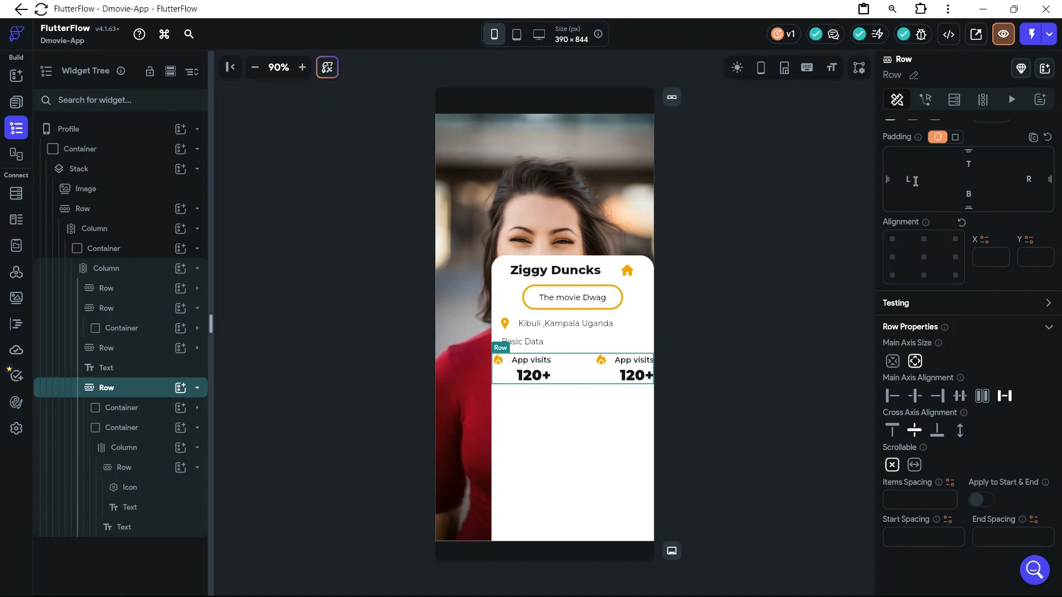
text(12)
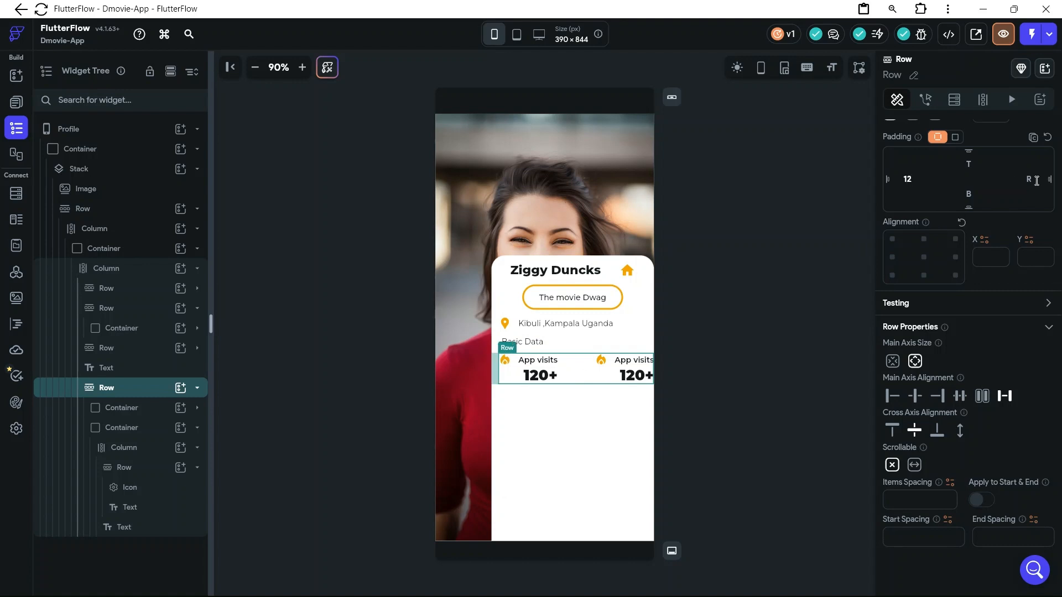
click(1036, 181)
text(12)
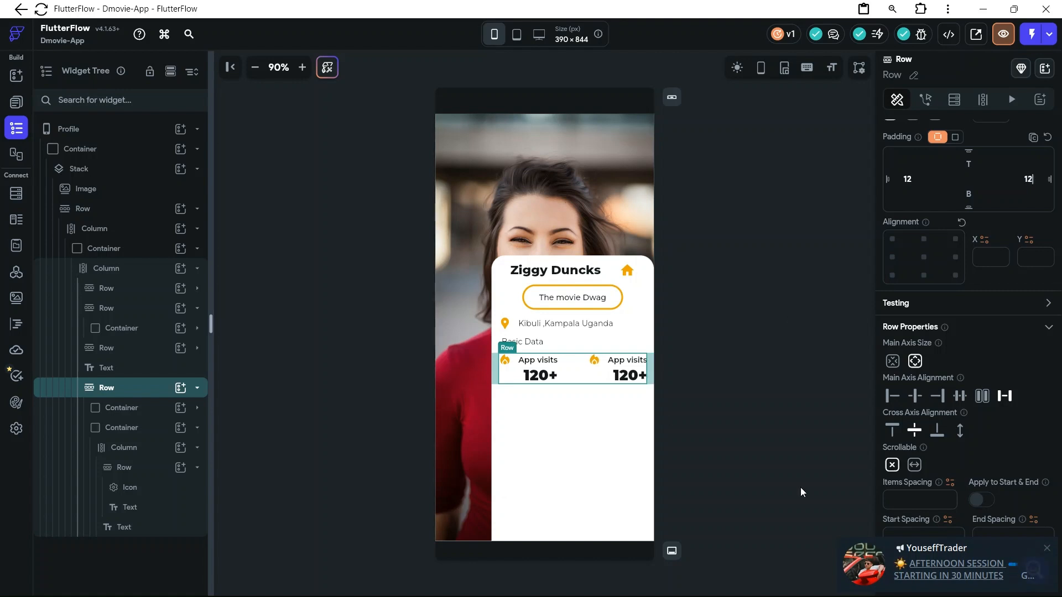
Try to duplicate the row holding the two "App visits" stats on the canvas, inspect the copy's placement in the widget tree, and undo it
click(1047, 548)
click(573, 426)
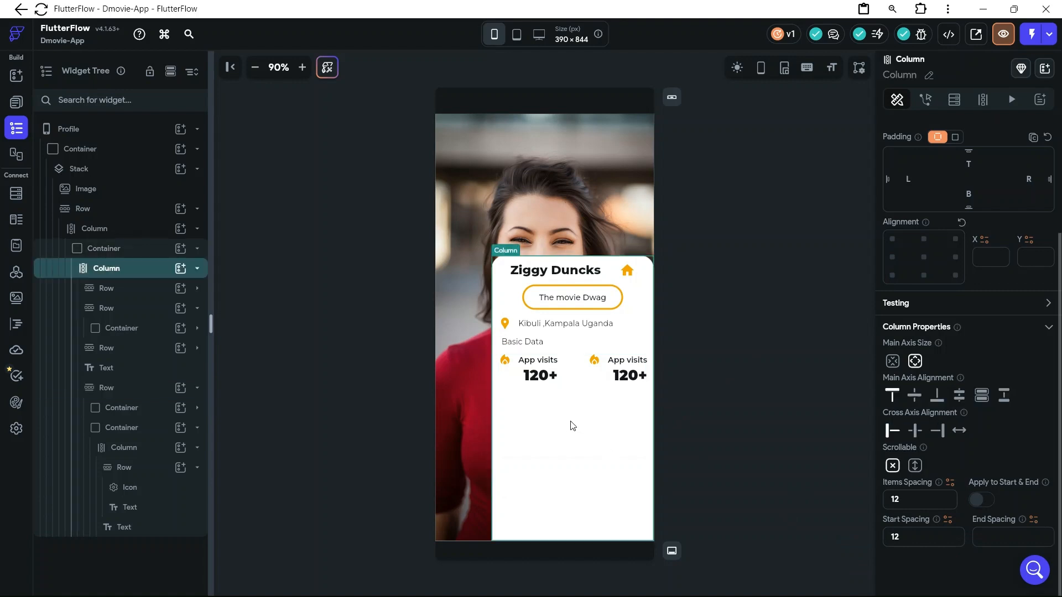
click(575, 376)
right_click(576, 376)
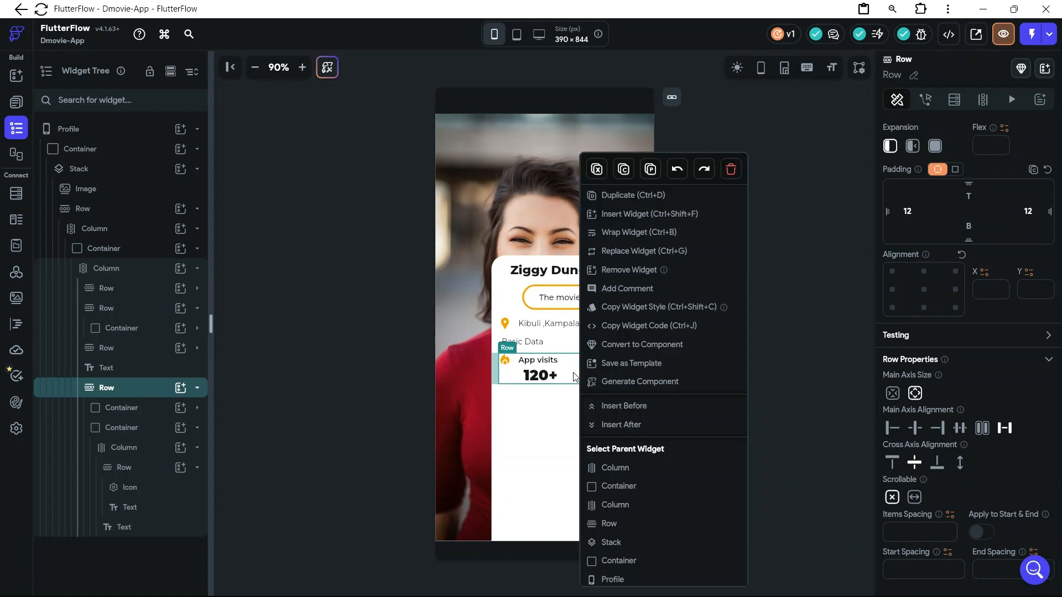
key(Escape)
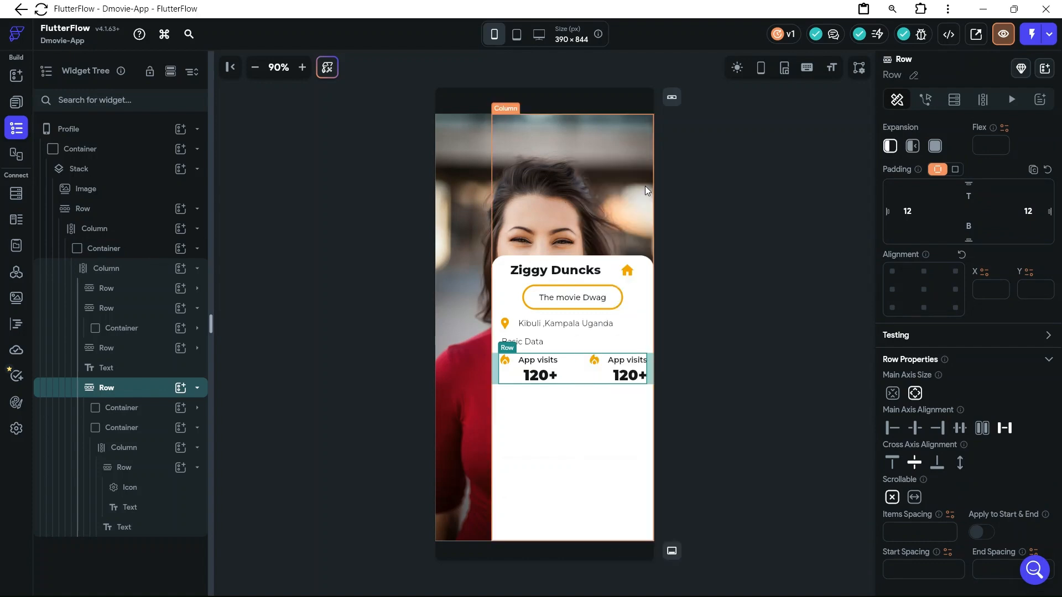
right_click(584, 382)
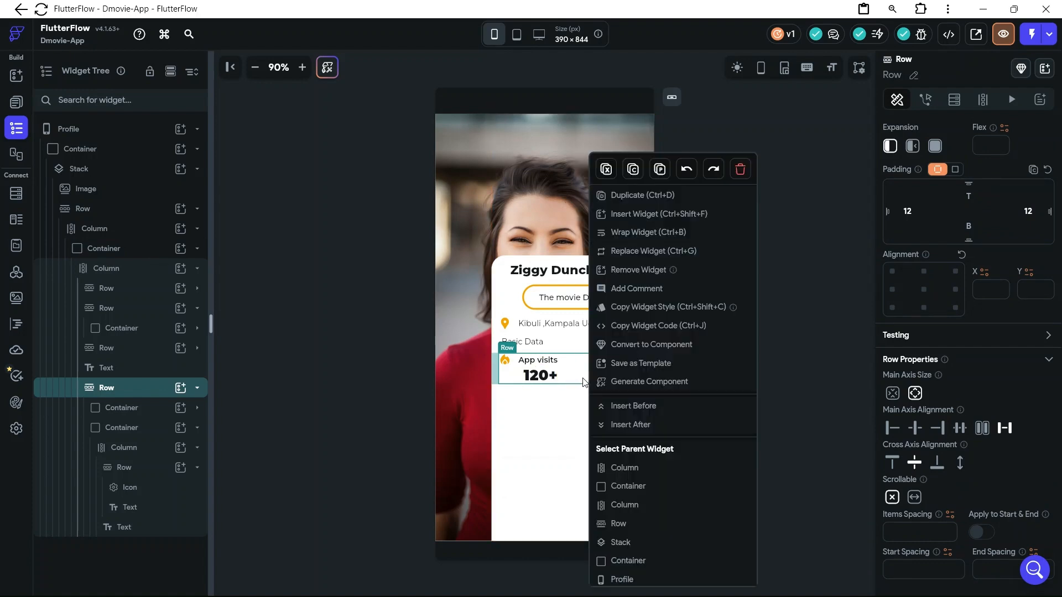
click(664, 197)
click(453, 341)
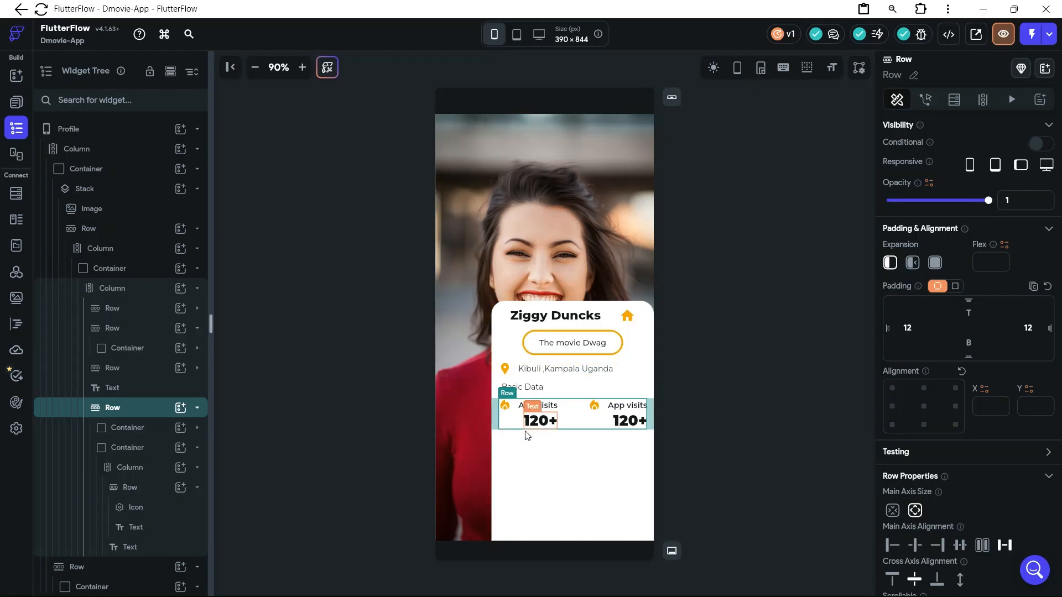
scroll(135, 432, down, 1)
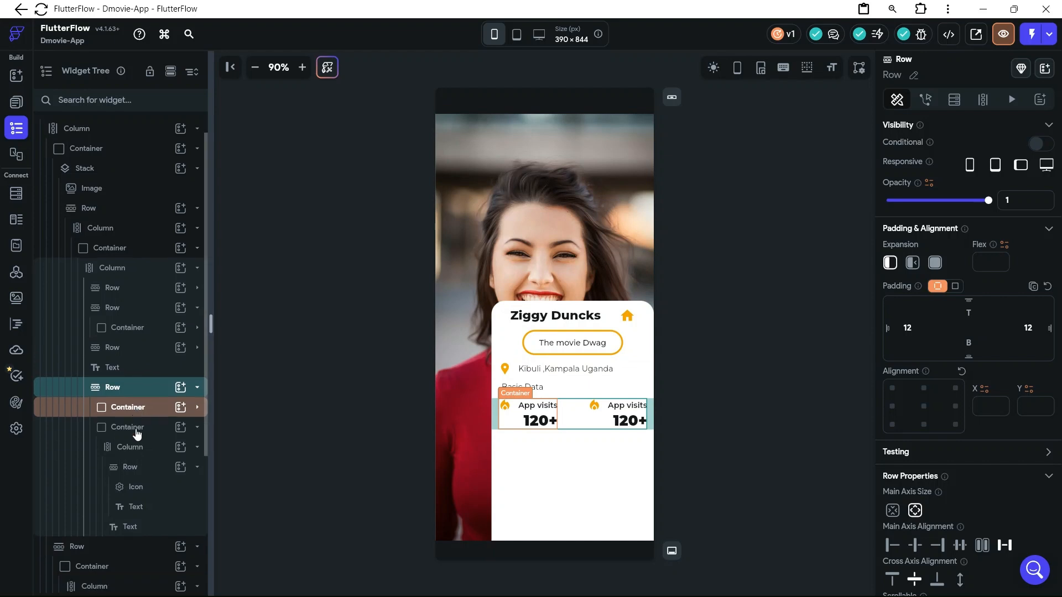
scroll(136, 431, down, 6)
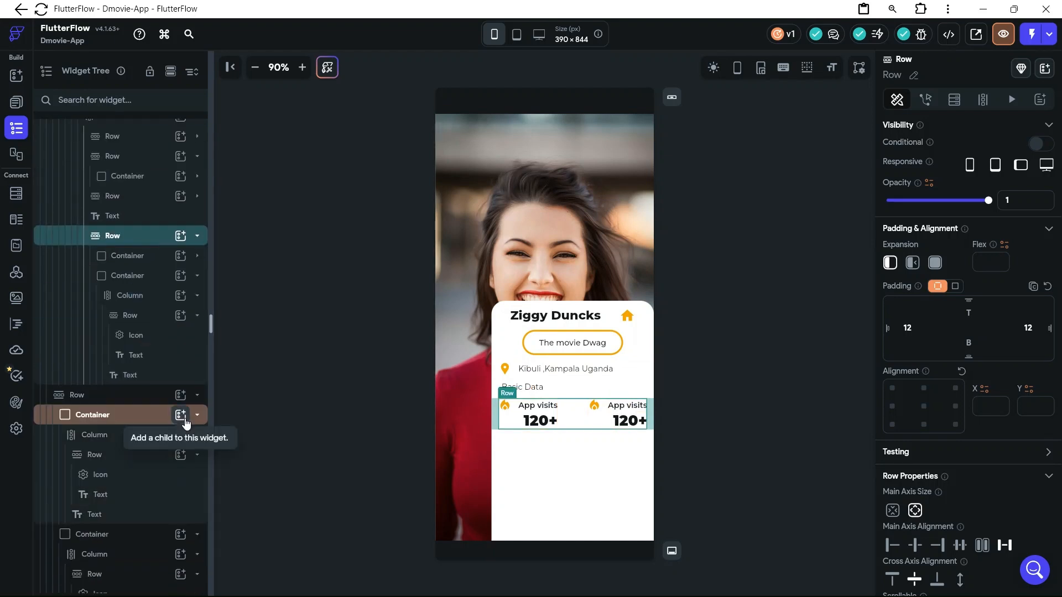
scroll(185, 423, up, 6)
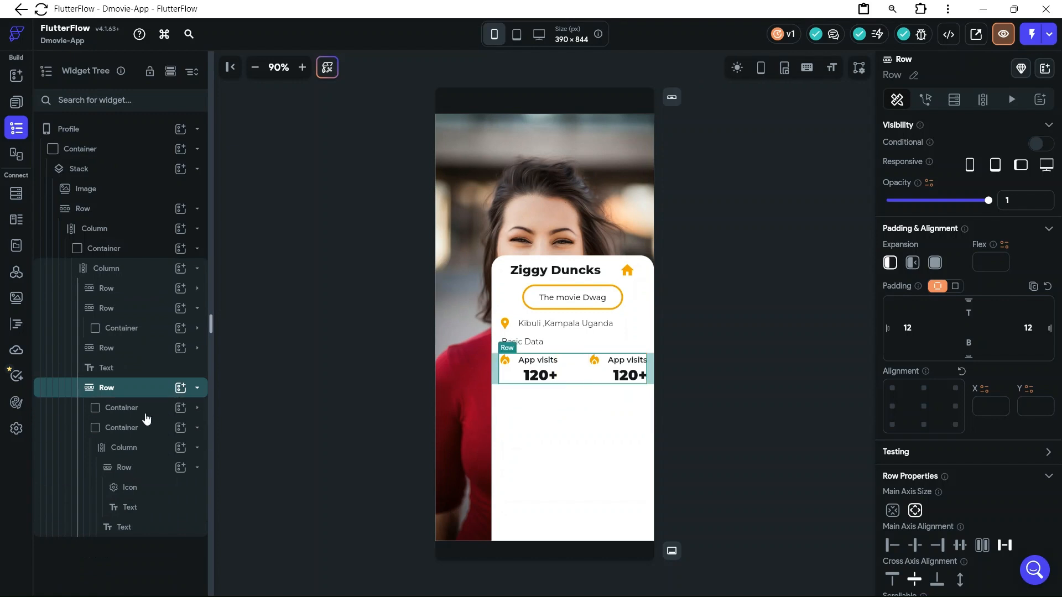
Duplicate the row holding the two "App visits" stats from the widget tree and collapse the copied row
click(197, 428)
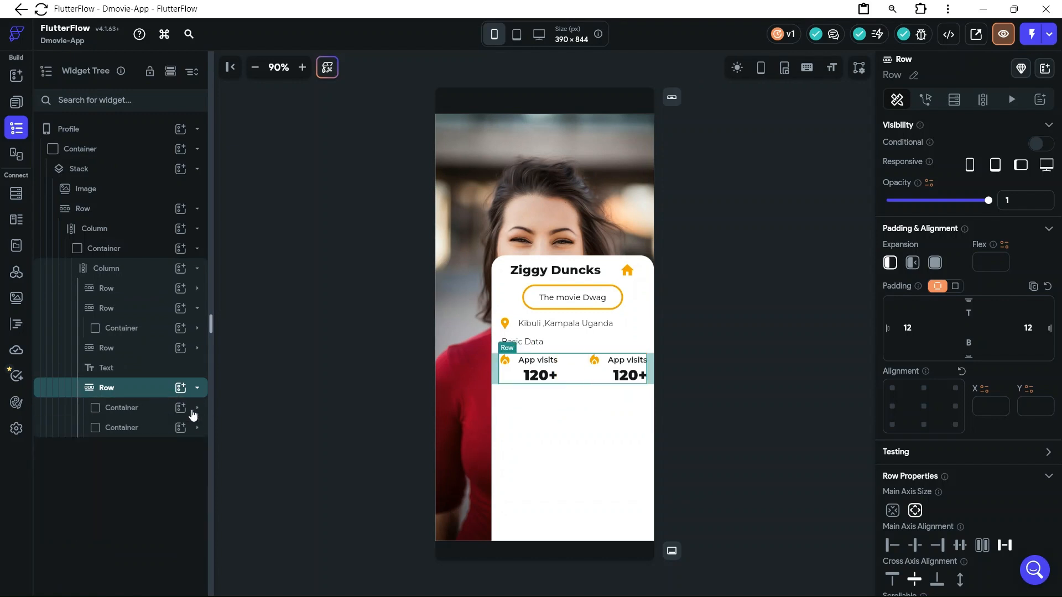
right_click(134, 394)
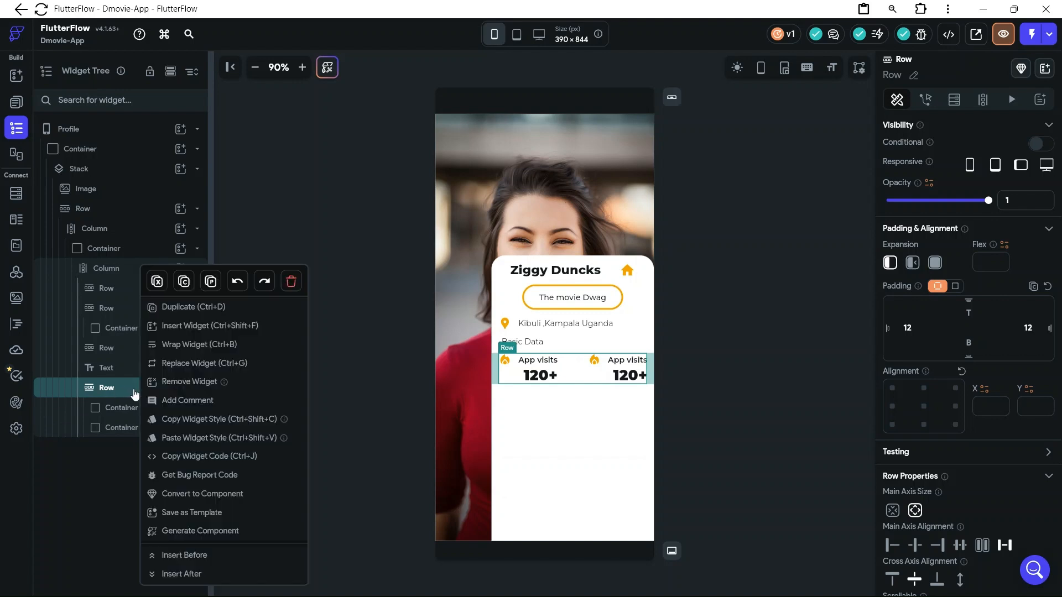
click(194, 308)
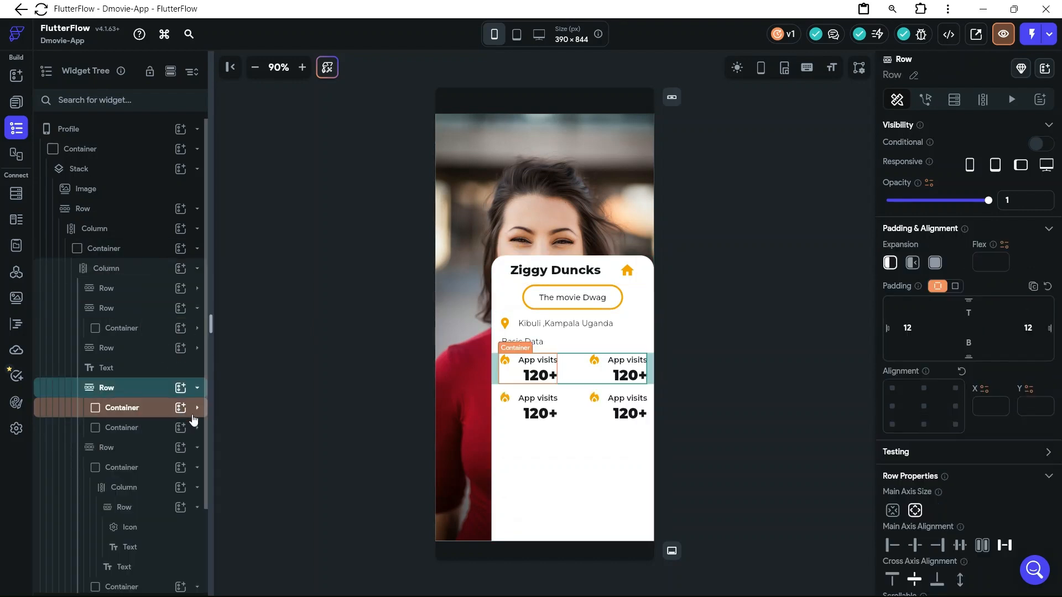
click(197, 449)
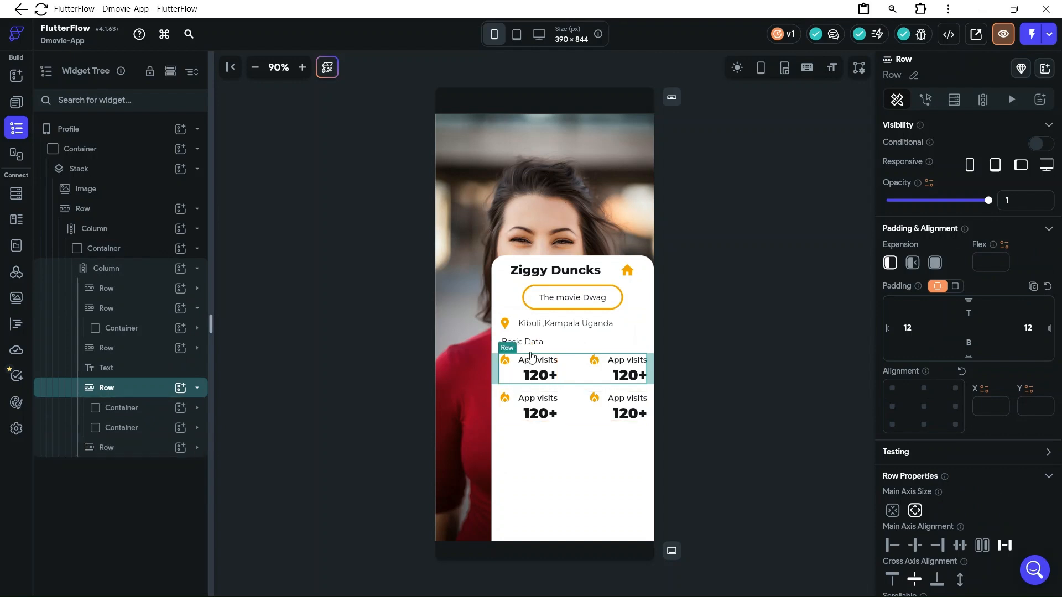
Set the main axis alignment of both stats rows beneath "Basic Data" to Space Around
click(566, 420)
click(685, 382)
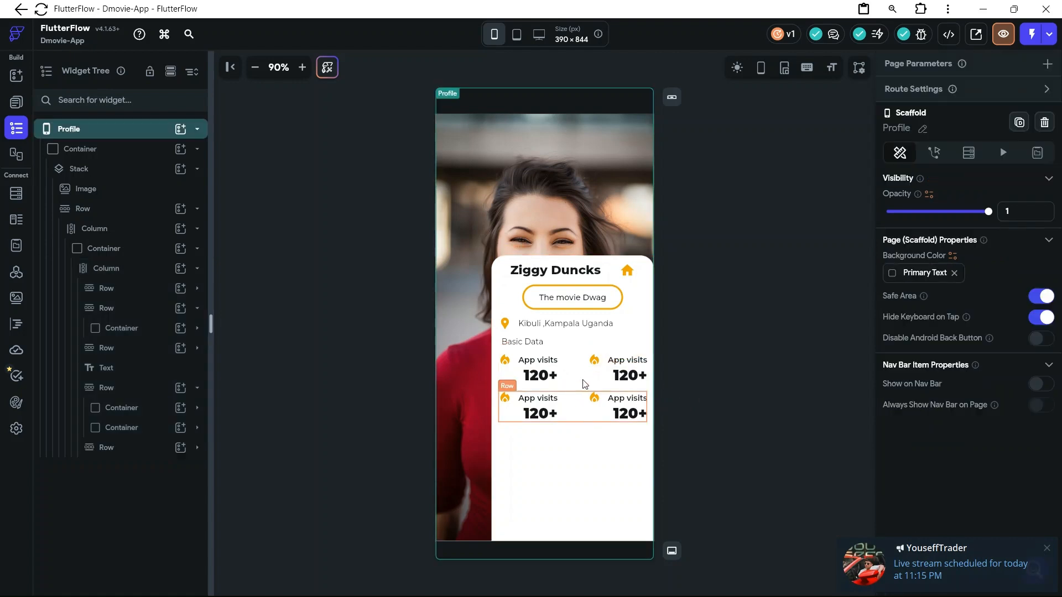
click(585, 385)
click(587, 366)
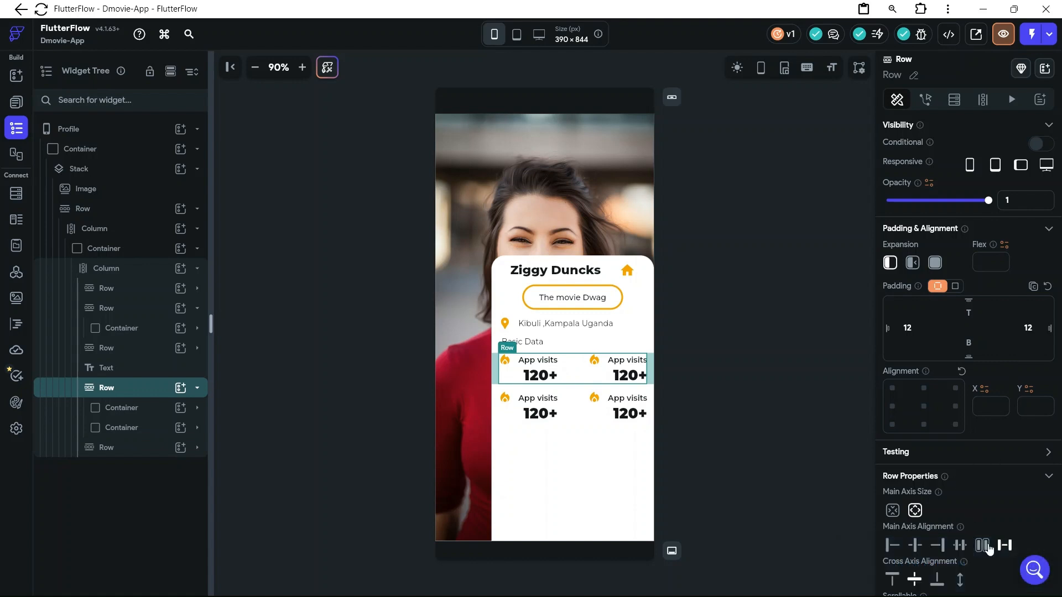
click(986, 550)
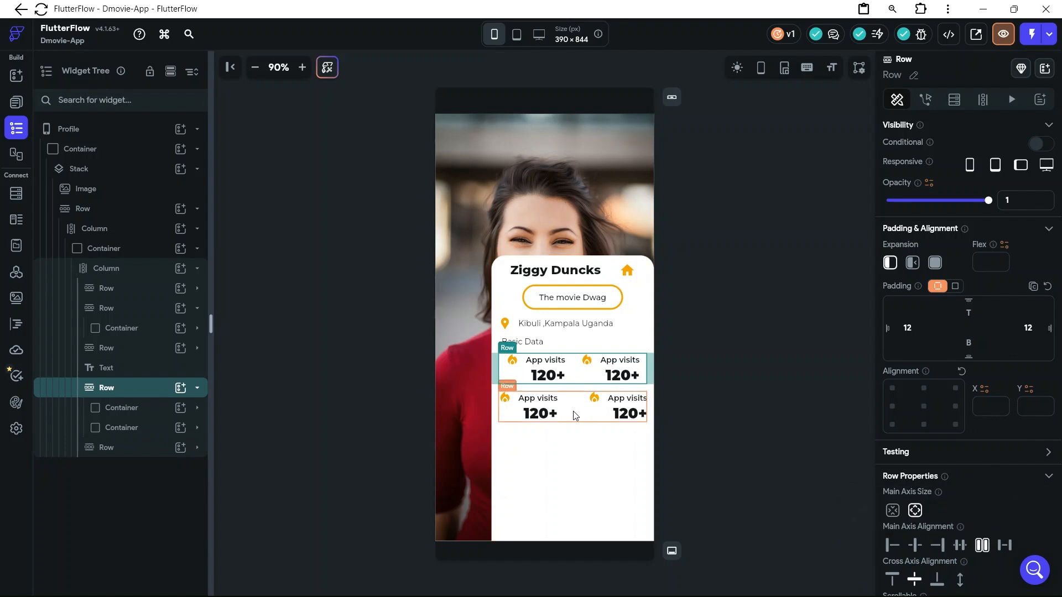
click(572, 409)
click(983, 545)
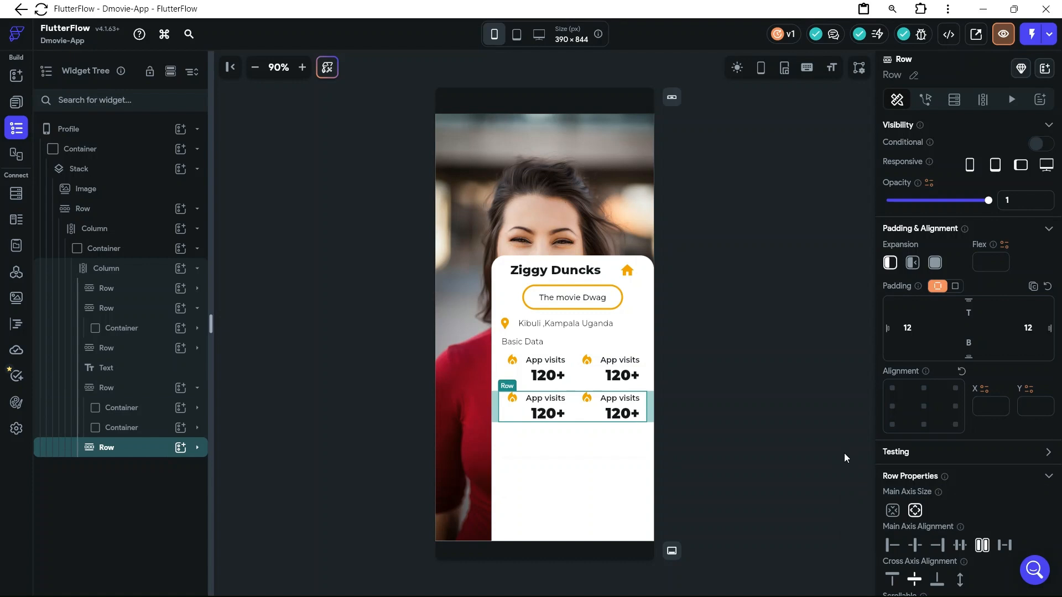
Switch to the D-Movies file in Figma to check the second Basic Info stat, returning to FlutterFlow
mouse_move(585, 595)
mouse_move(534, 580)
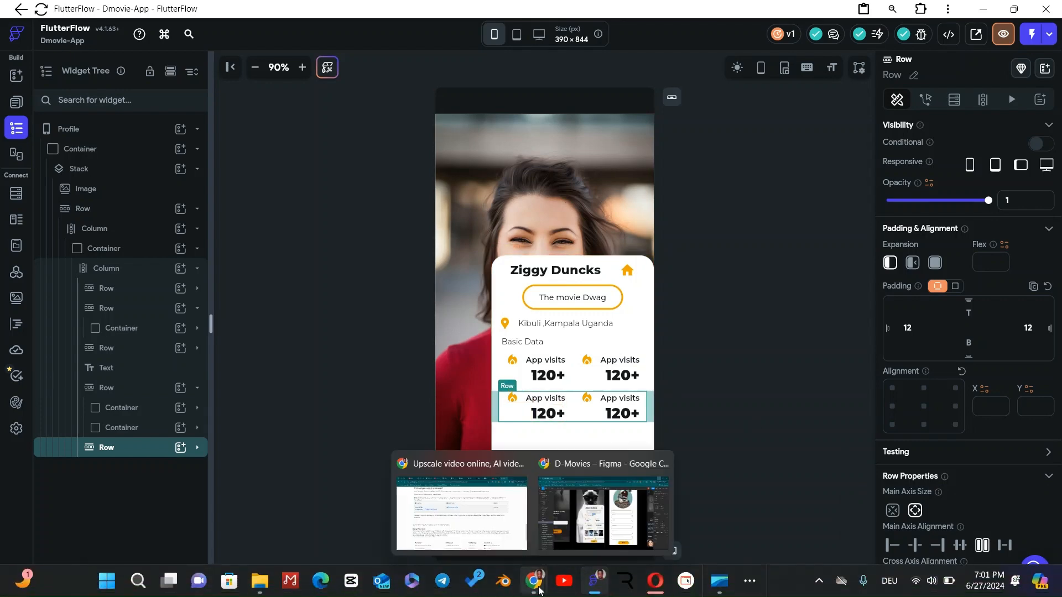
click(577, 539)
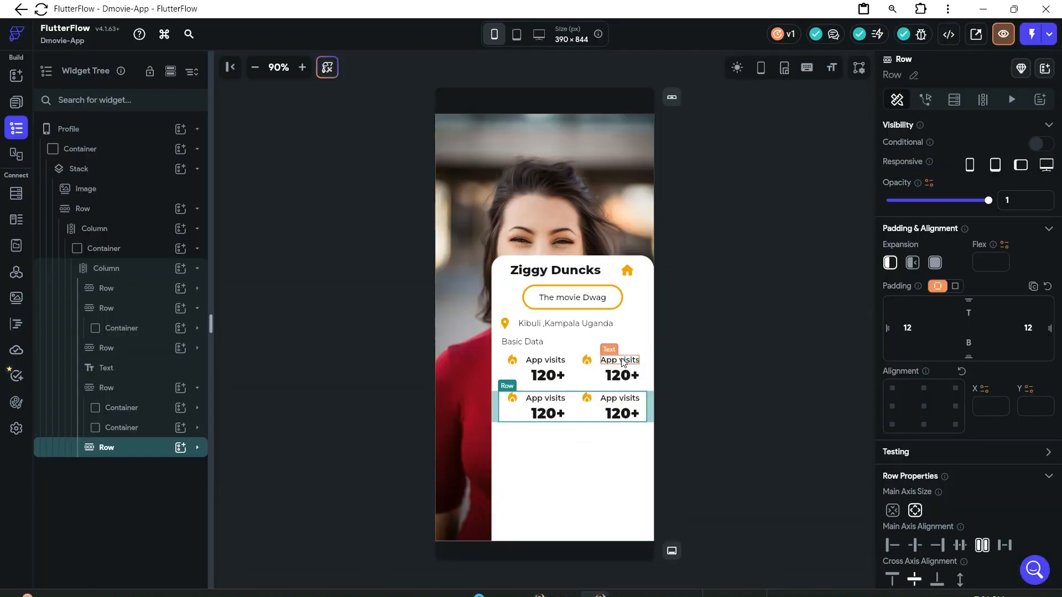
Change the second stat in the upper stats row to the label "Born" with the value "2003"
click(621, 361)
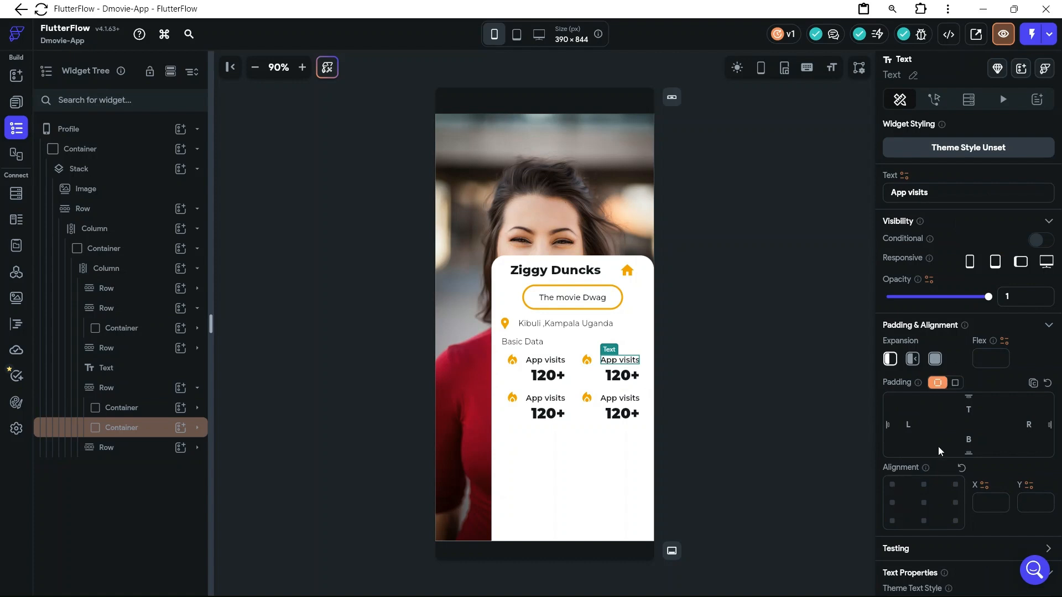
drag(909, 193, 887, 192)
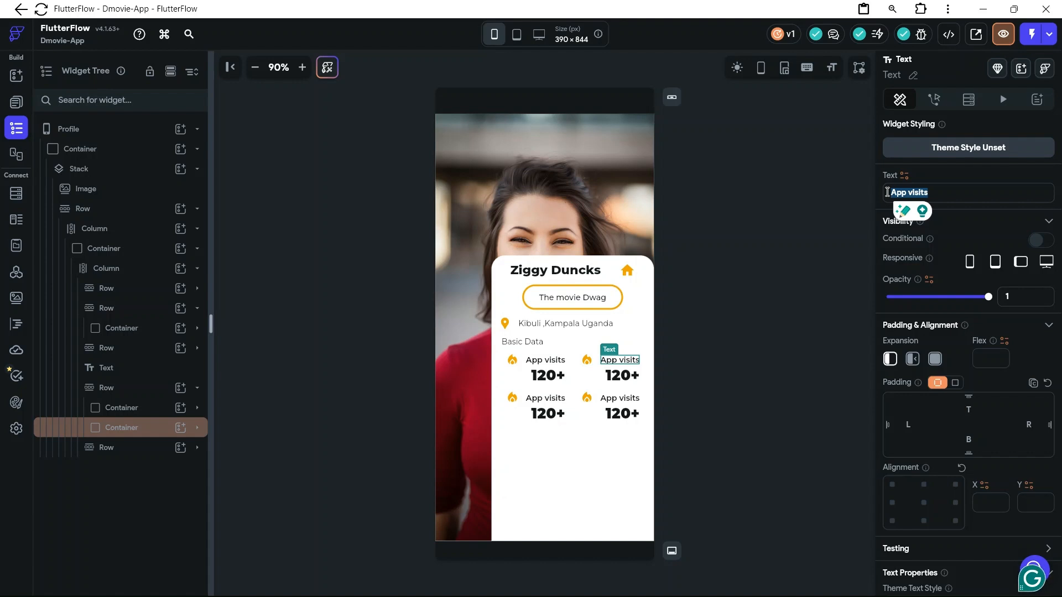
text(Born)
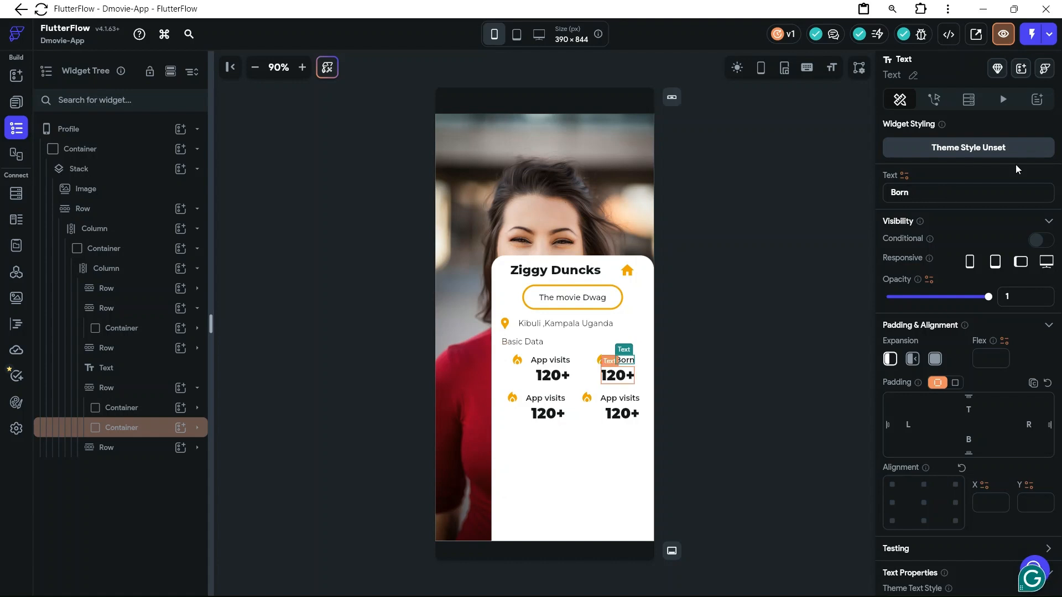
drag(910, 193, 893, 192)
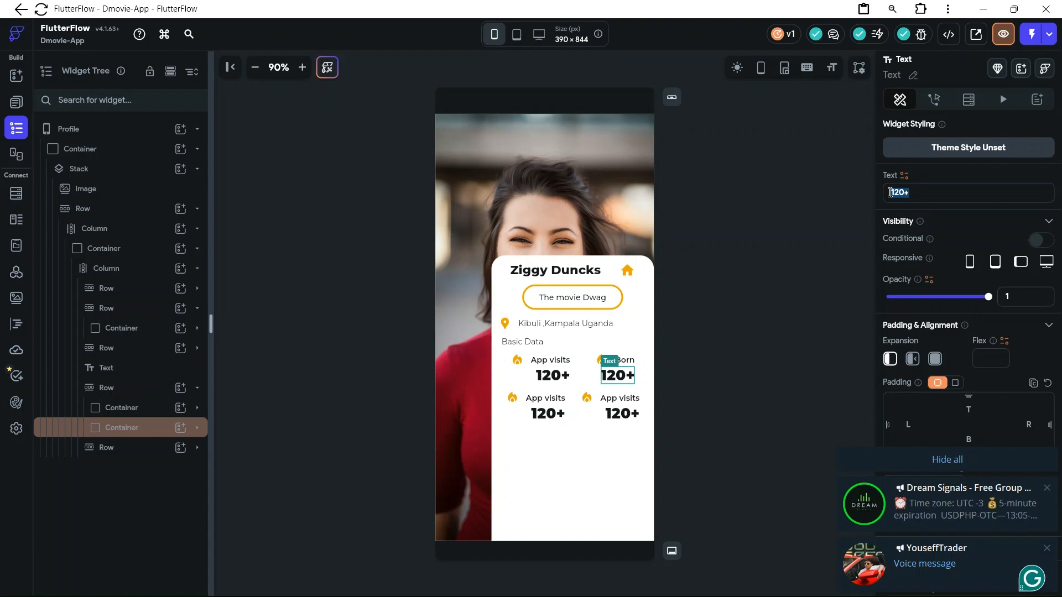
text(2)
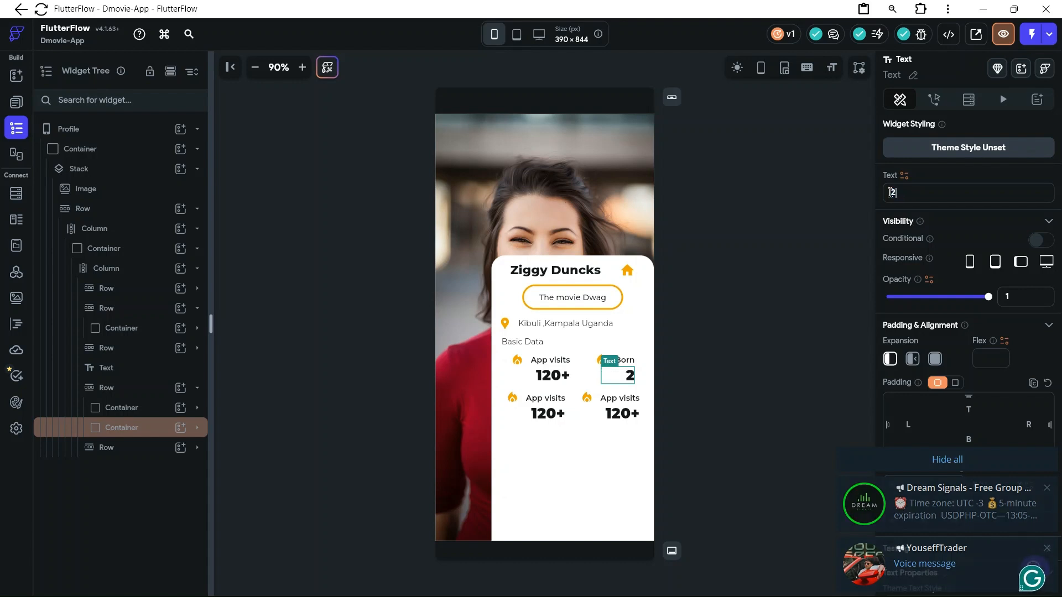
text(00)
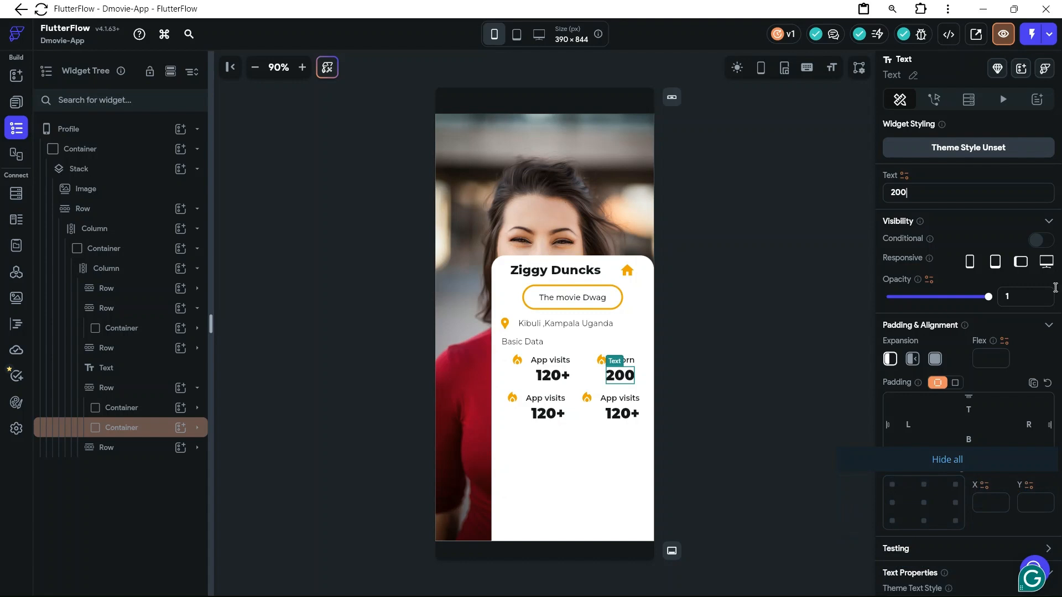
text(3)
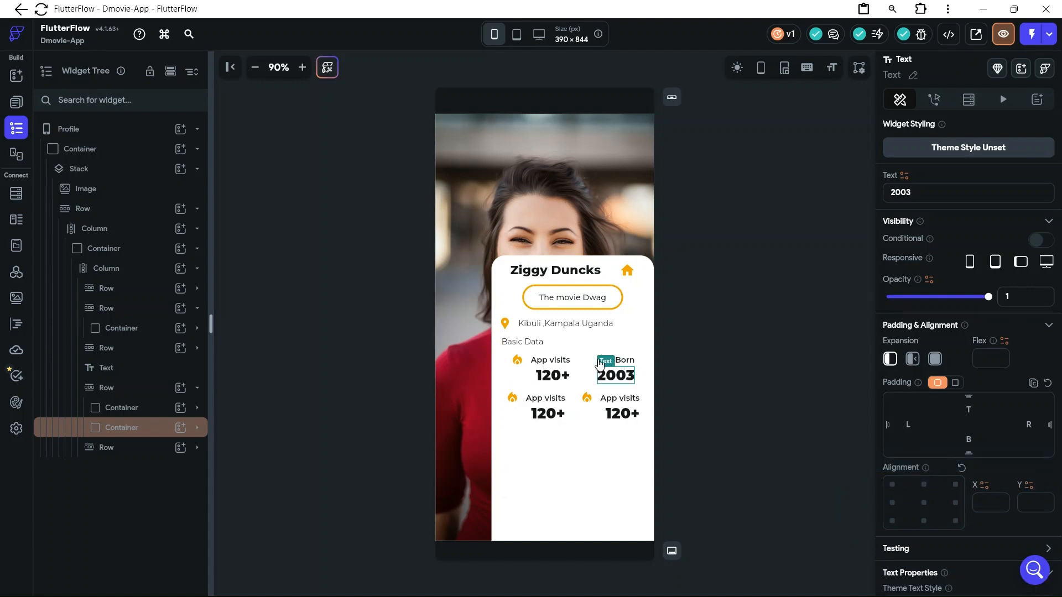
Replace the fire icon beside "Born" with the Material Calendar Month icon, found by searching for "calend"
click(640, 348)
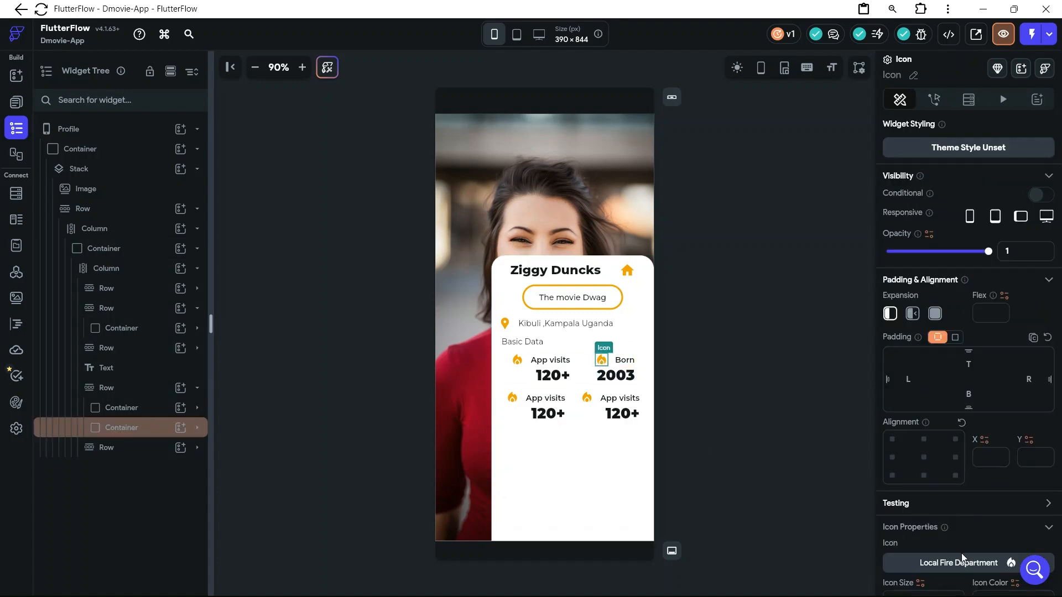
click(956, 568)
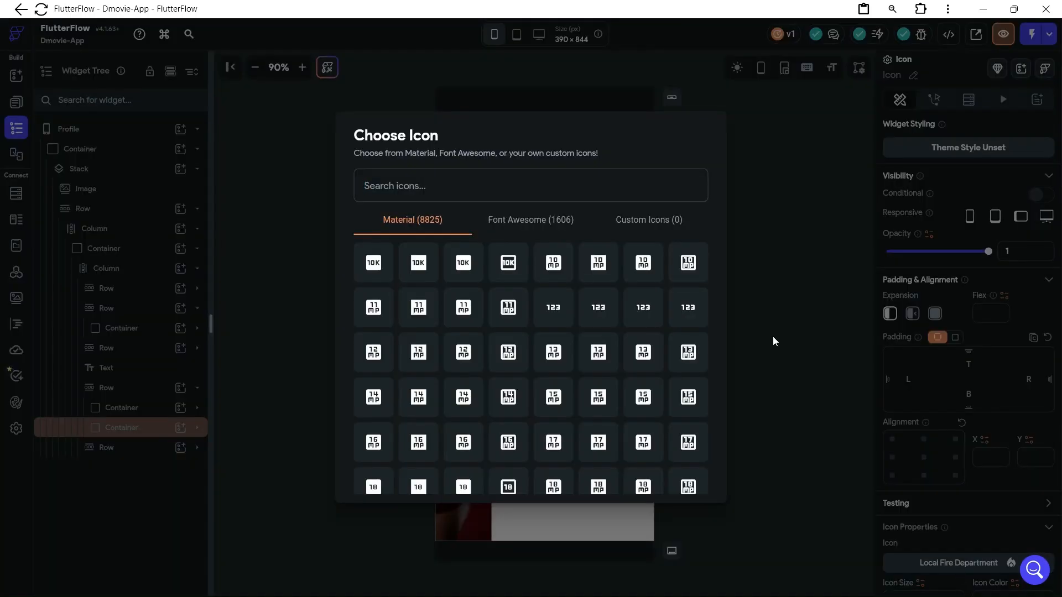
text(cal)
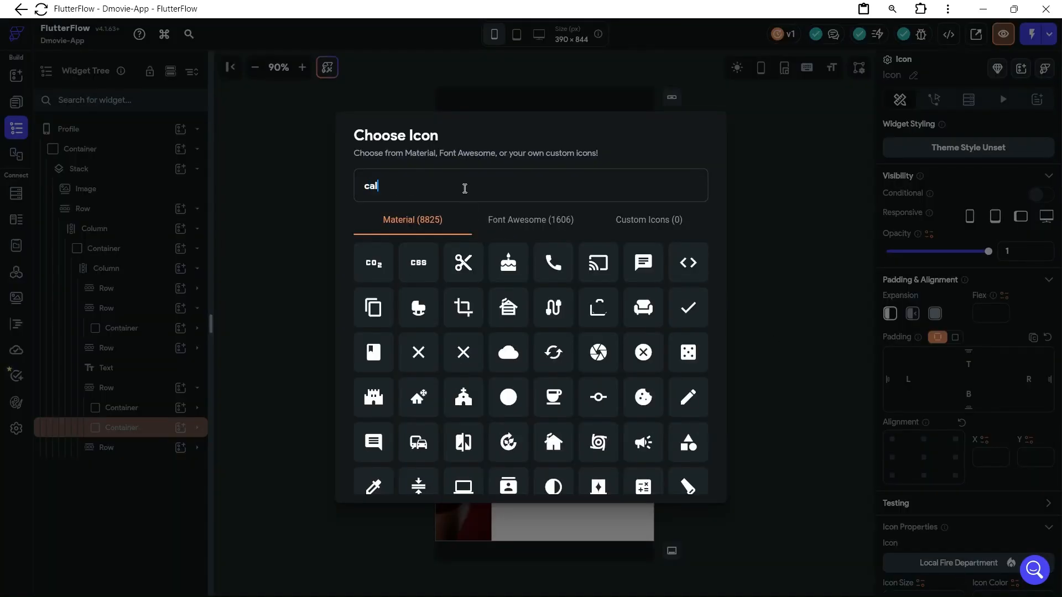
text(end)
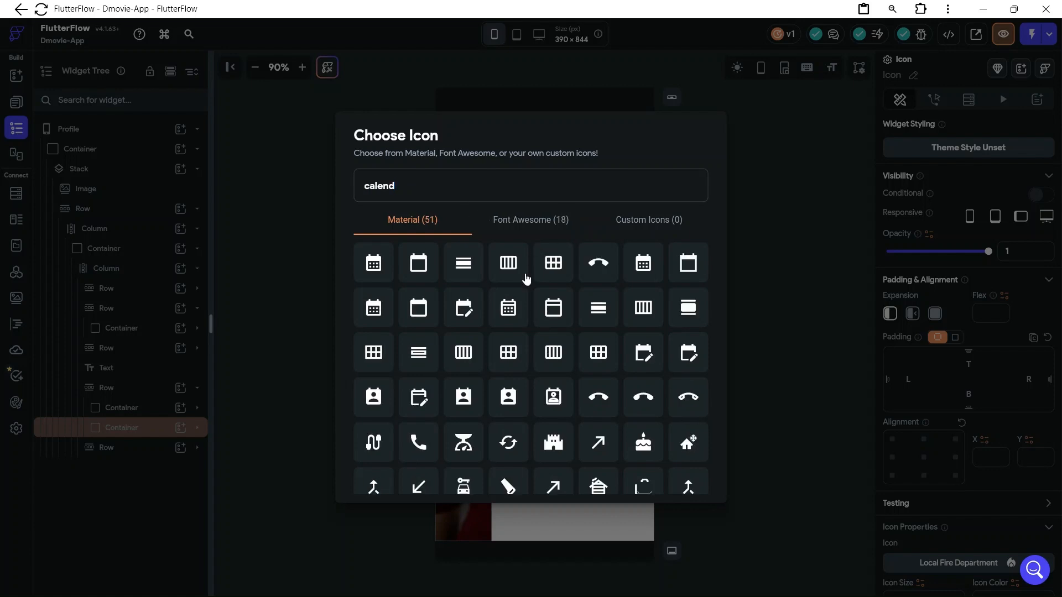
click(374, 264)
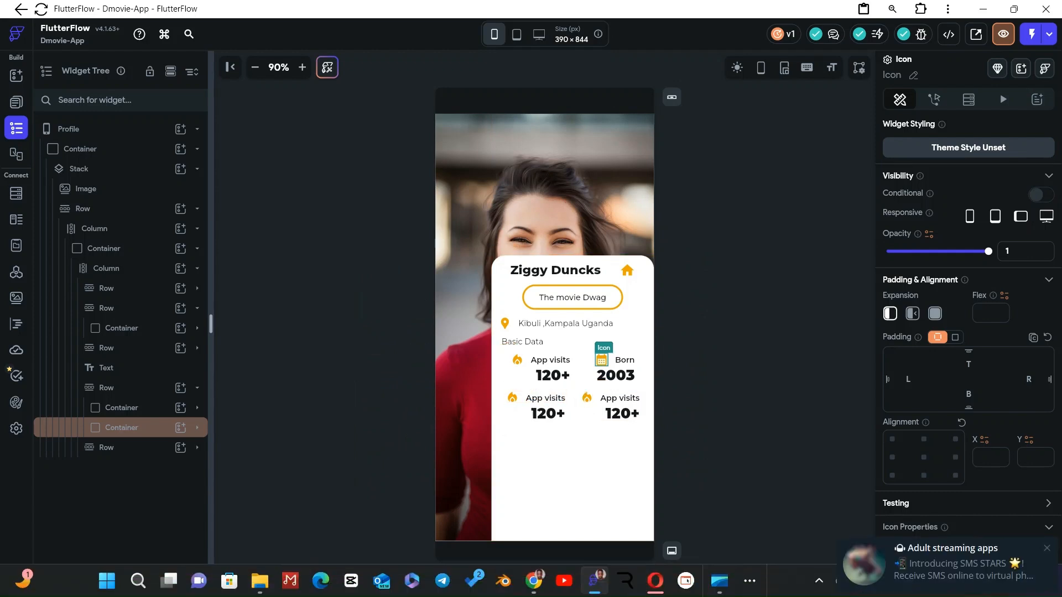
click(1048, 550)
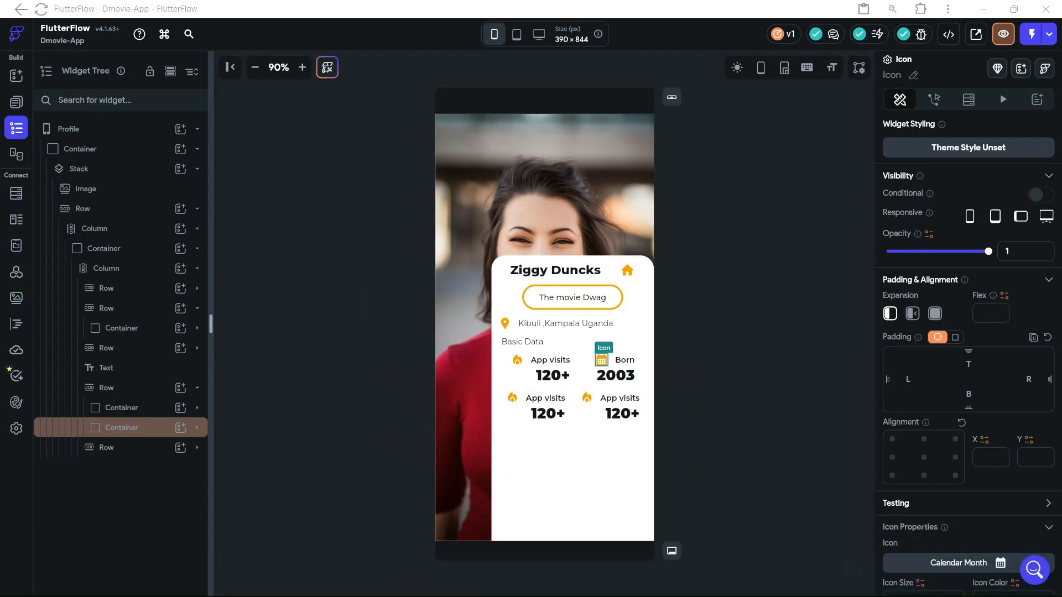
click(736, 437)
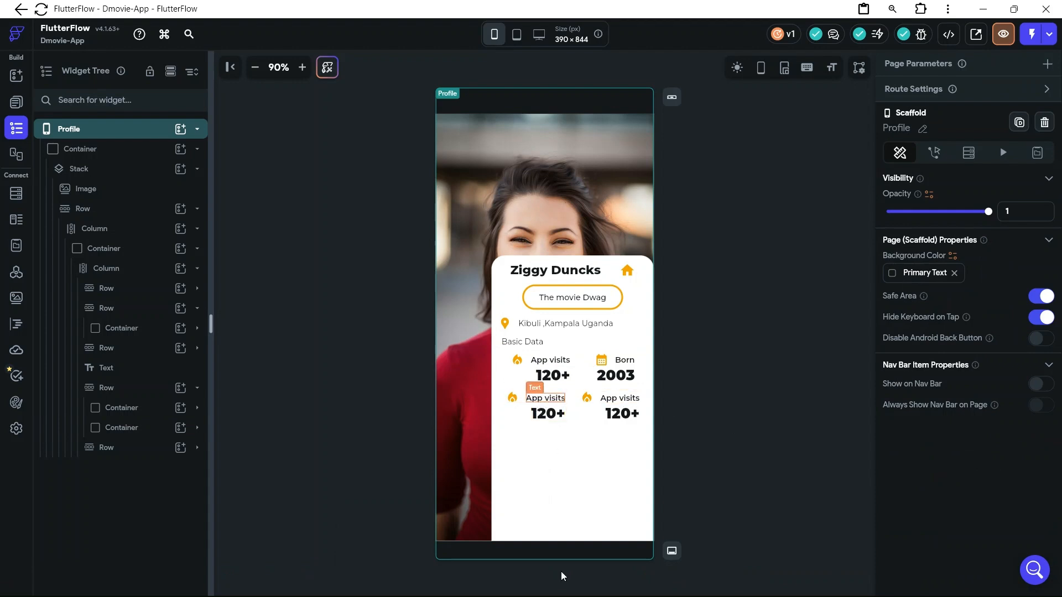
Switch to the D-Movies file in Figma to check the lower pair of Basic Info stats
mouse_move(703, 593)
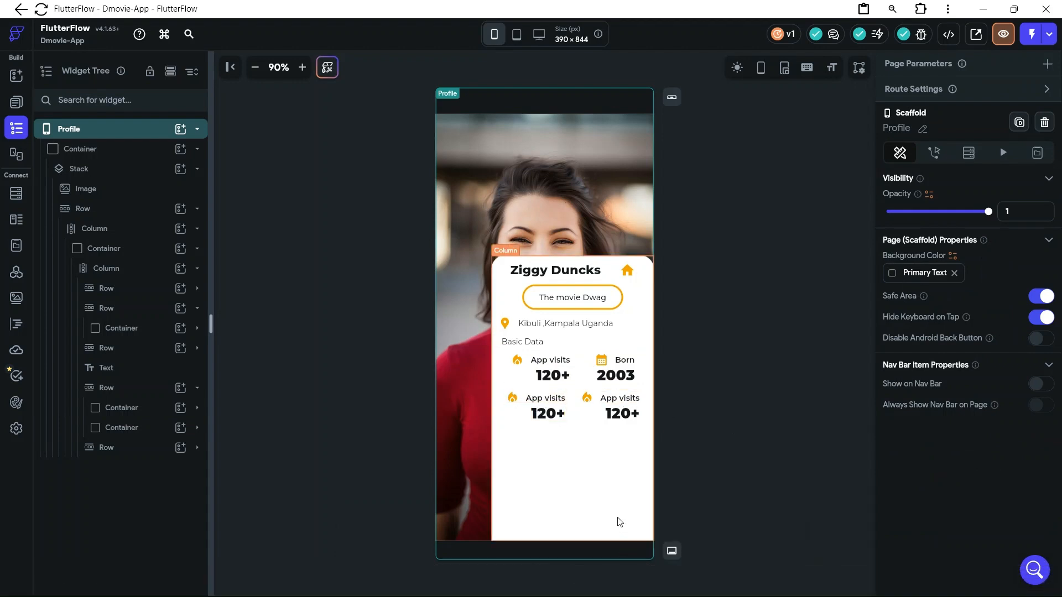
mouse_move(545, 587)
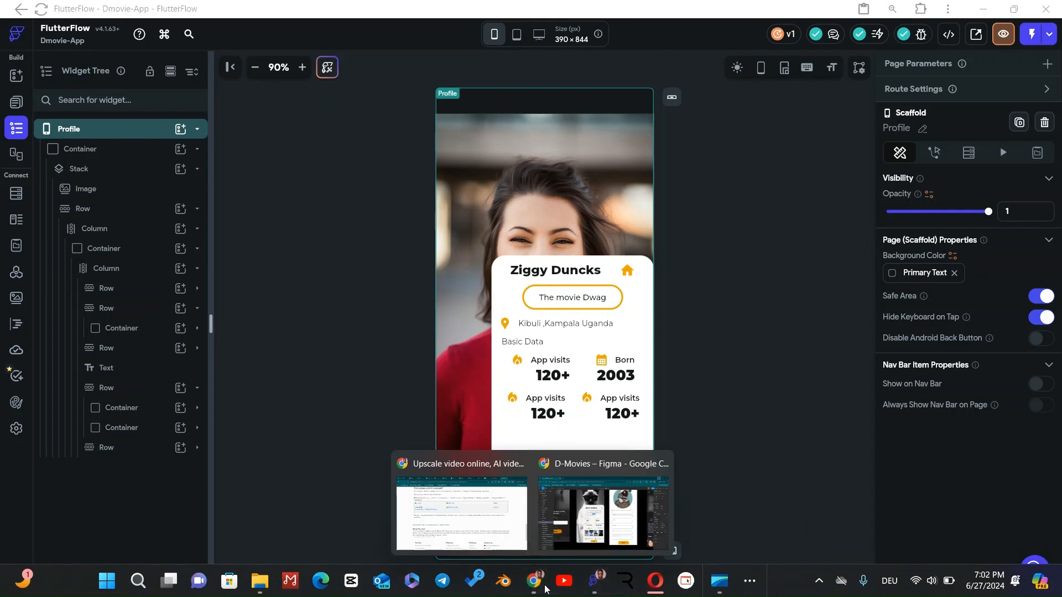
click(555, 524)
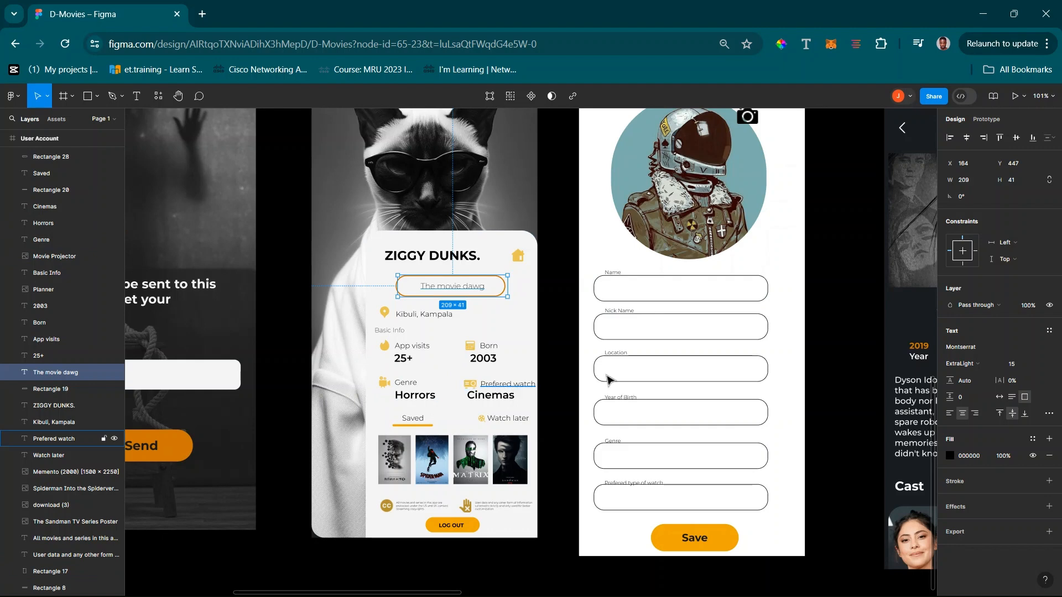
Return to FlutterFlow and change the first stat's label in the lower stats row to "Gener"
click(980, 17)
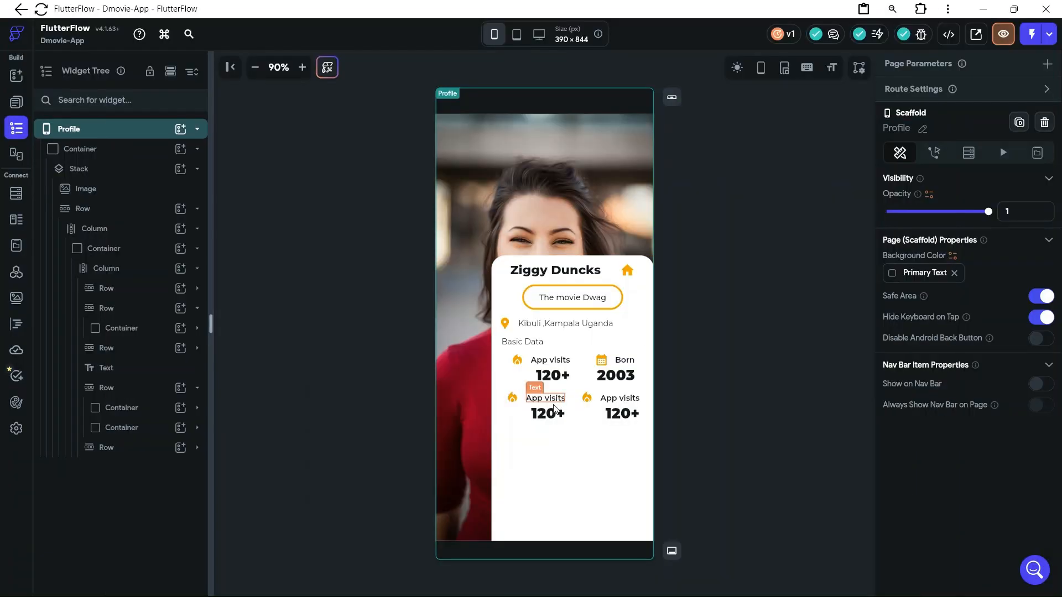
click(554, 405)
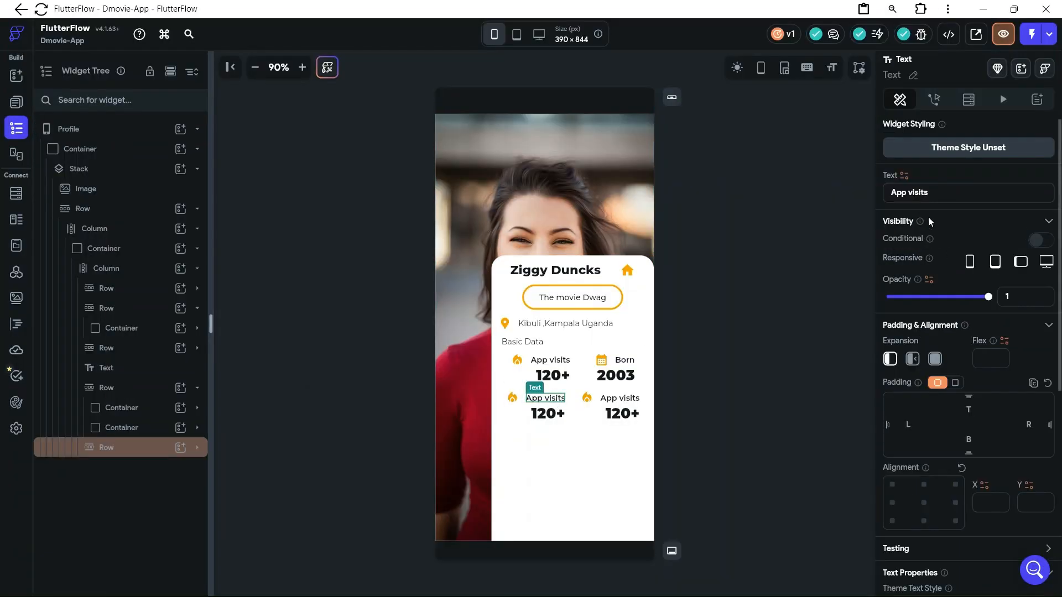
drag(927, 191, 889, 193)
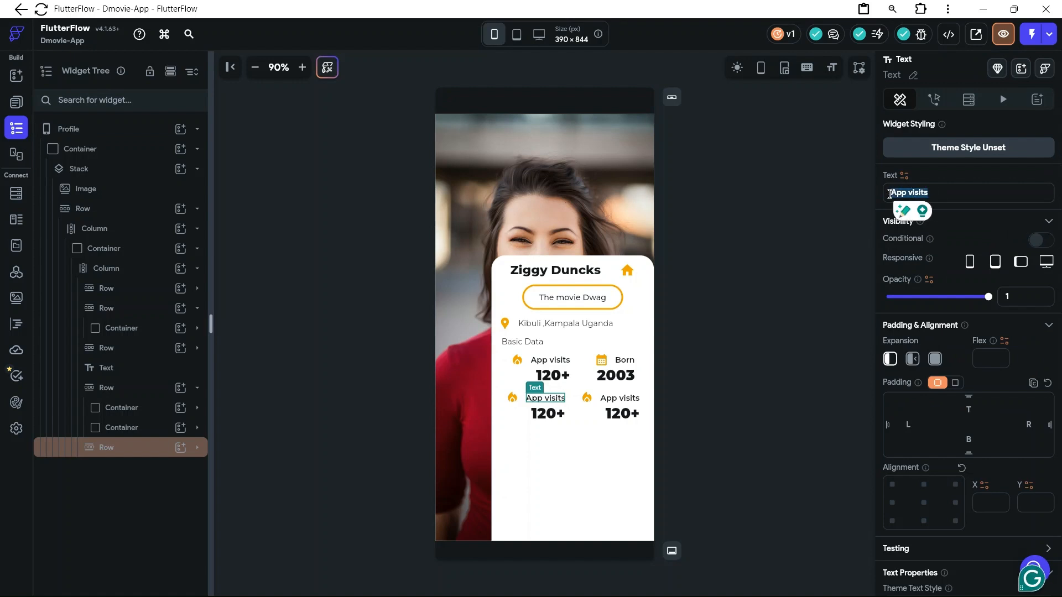
text(G)
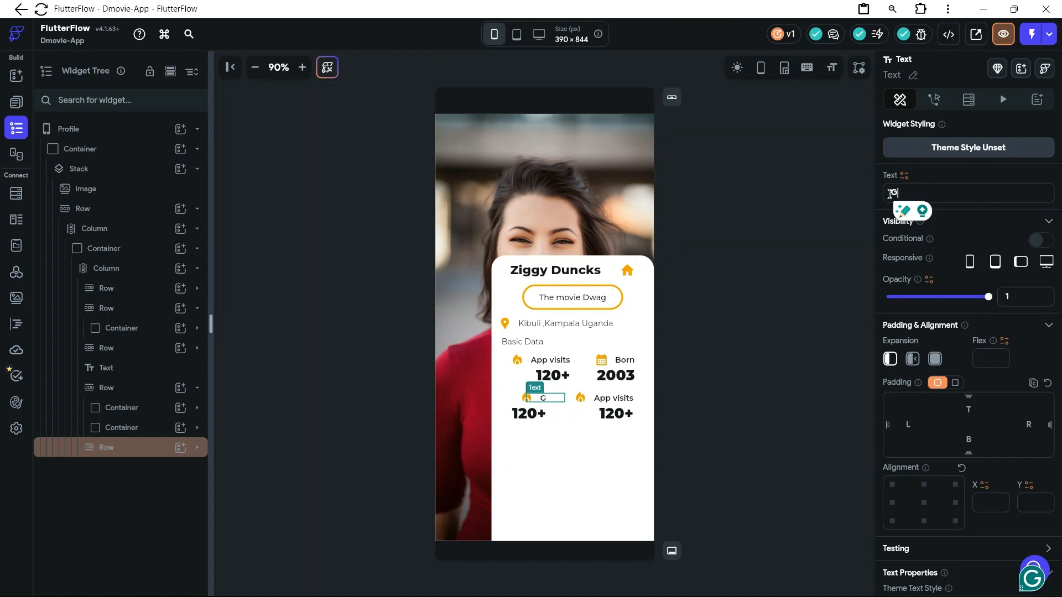
text(ener)
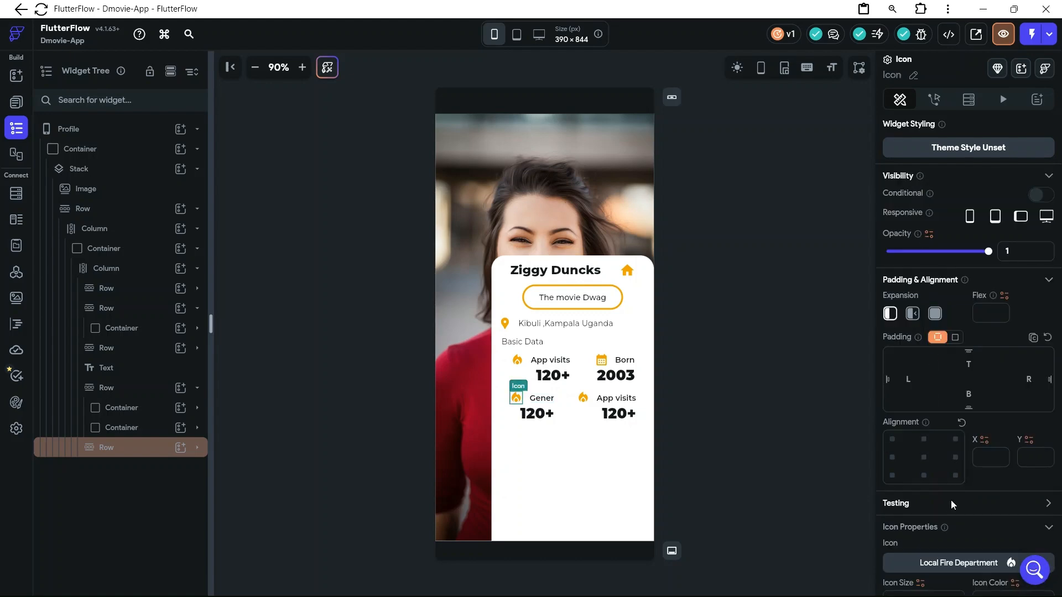
Replace the fire icon beside "Gener" with the Material Video Camera Back Rounded icon, found by searching for "camera"
scroll(951, 500, down, 2)
click(949, 501)
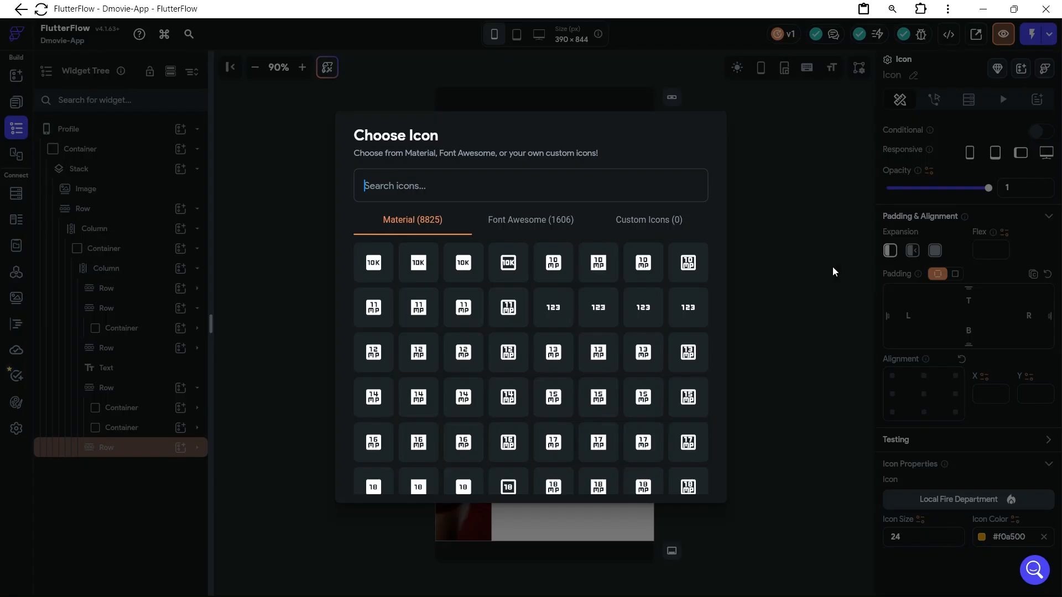
text(movie)
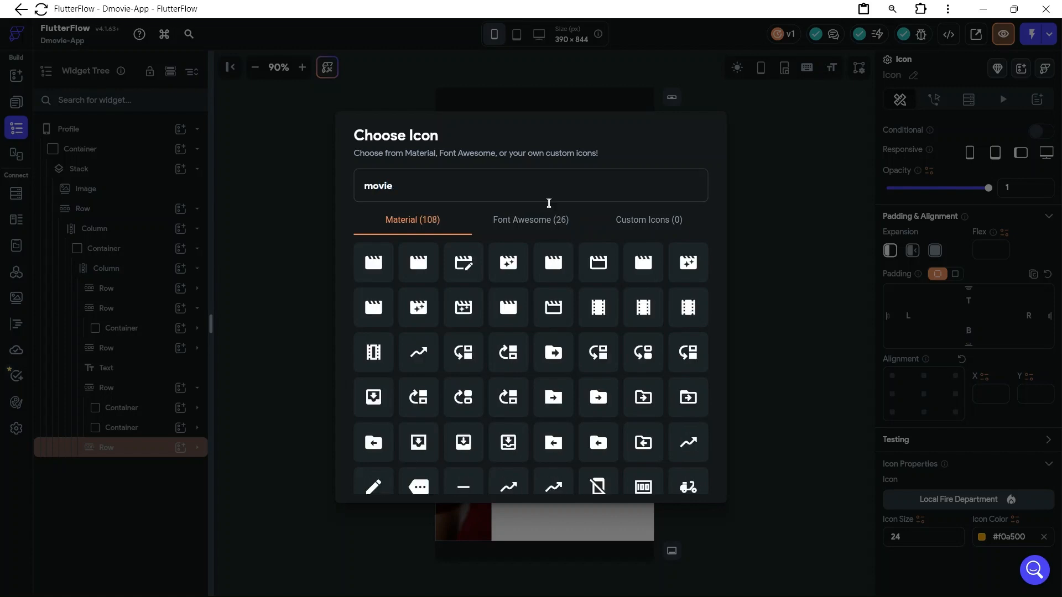
scroll(572, 374, down, 5)
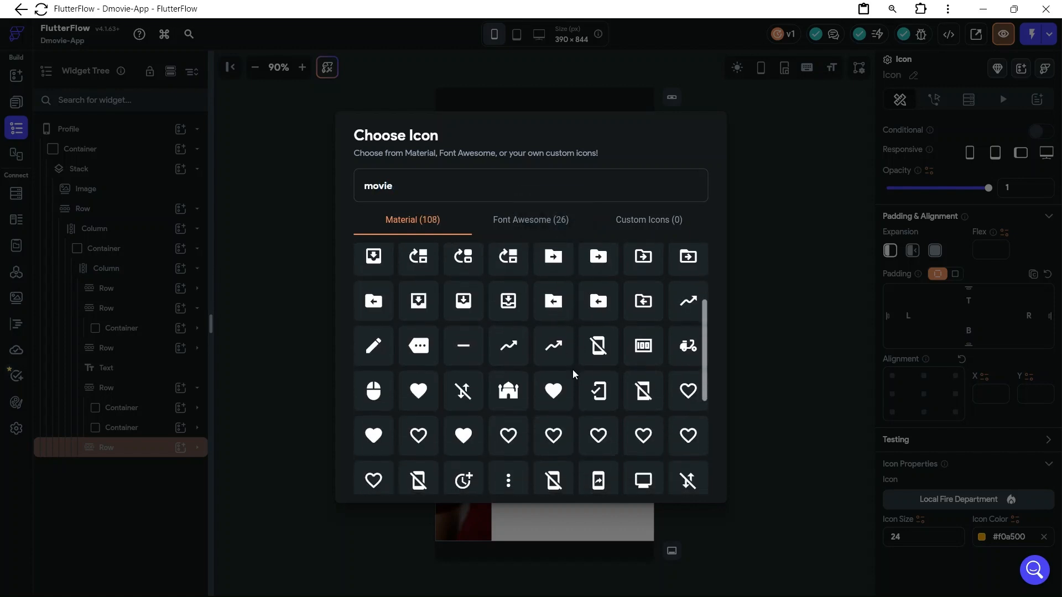
drag(403, 188, 348, 188)
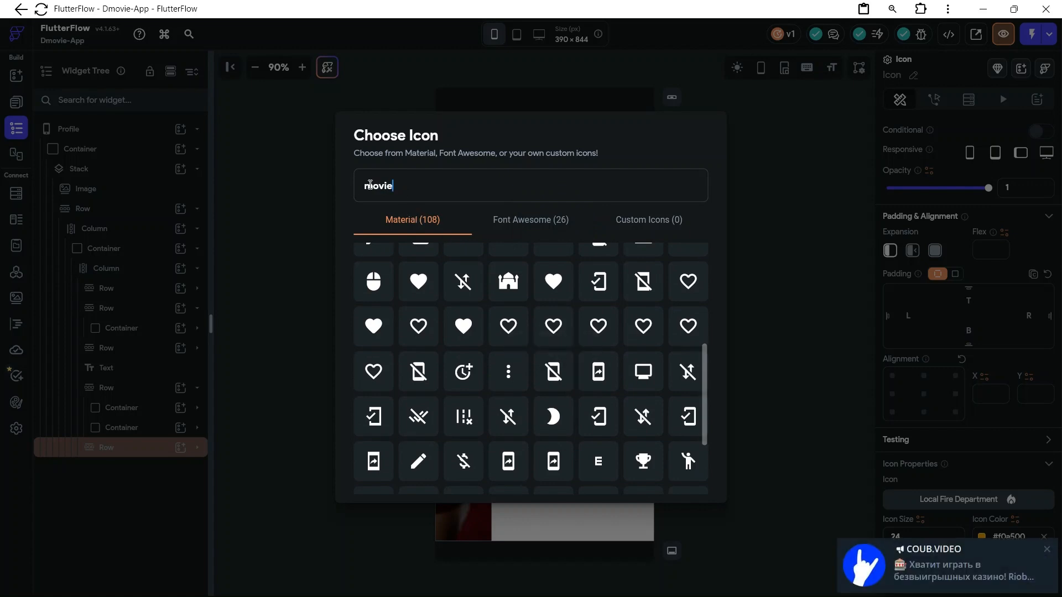
text(ca)
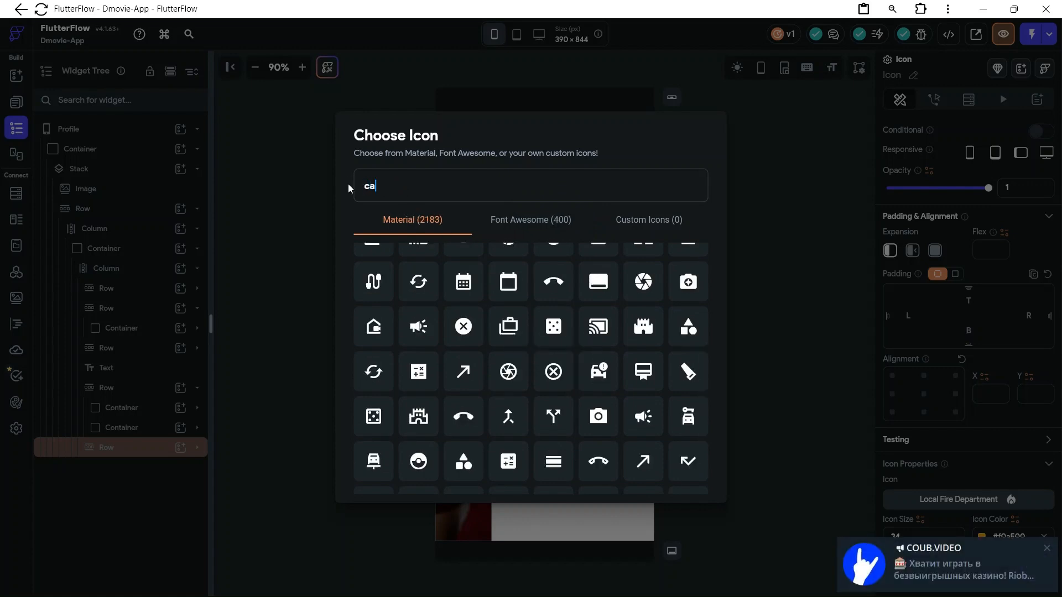
text(mera)
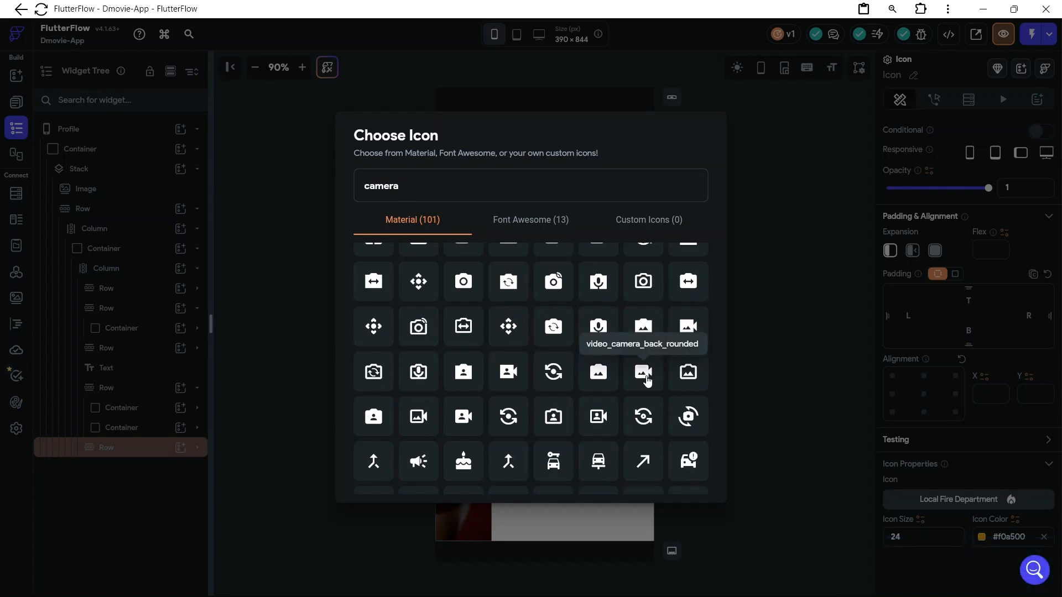
click(644, 373)
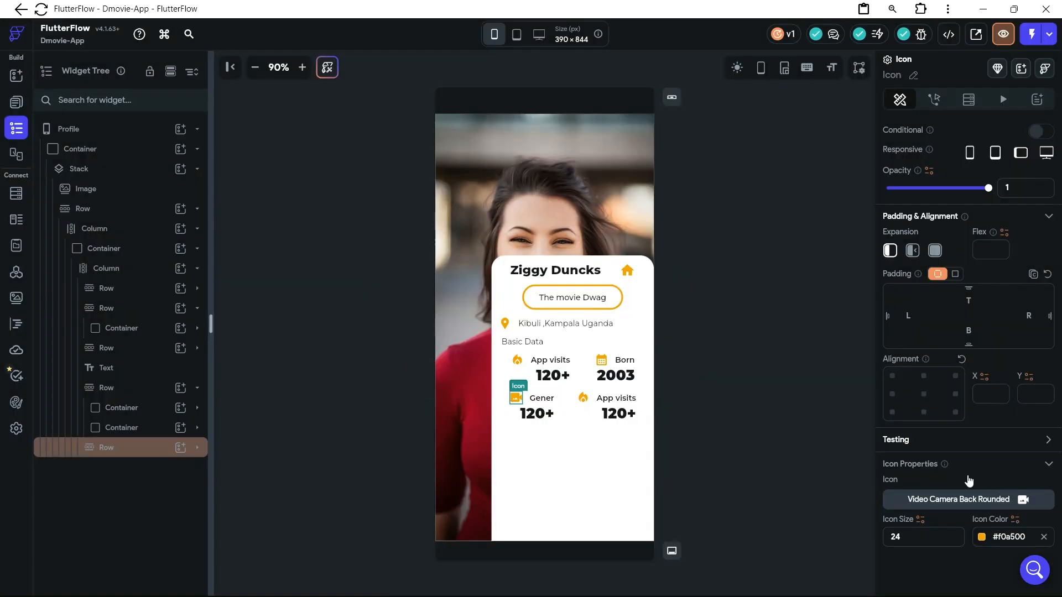
Change the value under "Gener" to "Horror"
click(542, 418)
drag(915, 131, 889, 131)
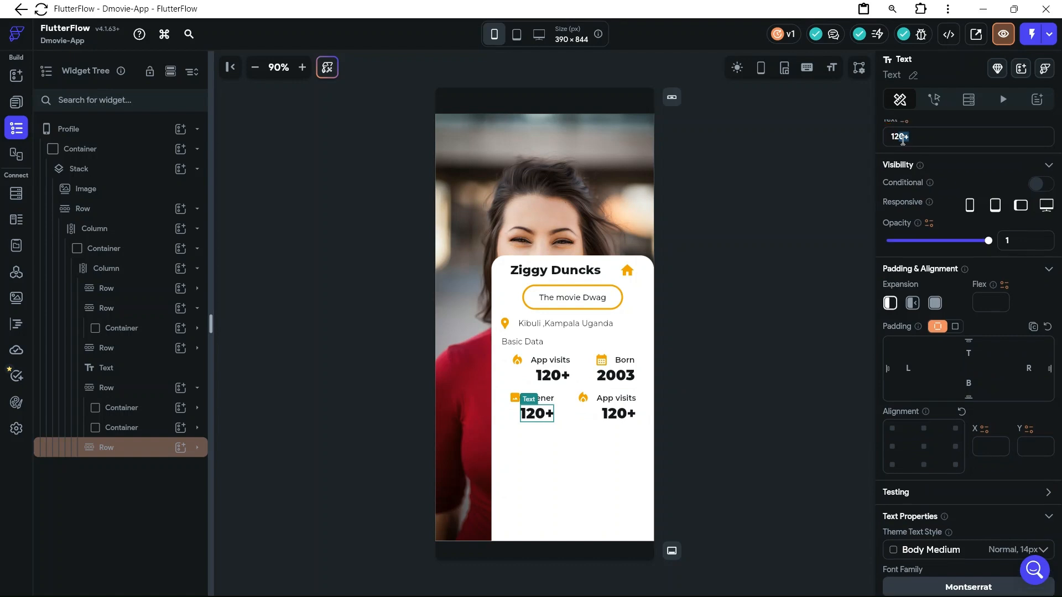
key(BackSpace)
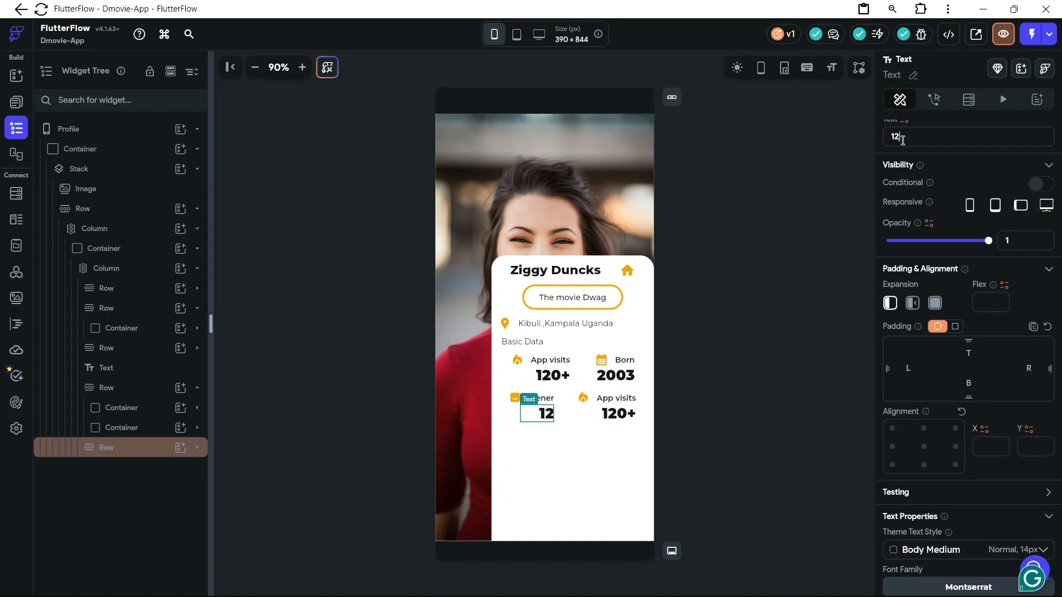
key(BackSpace)
key(BackSpace)
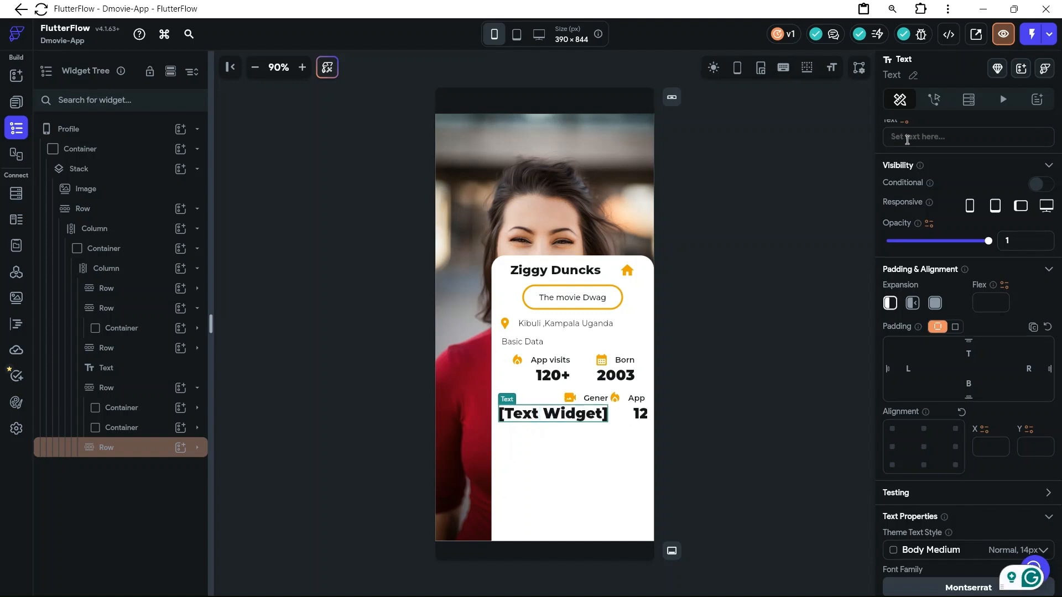
text(h)
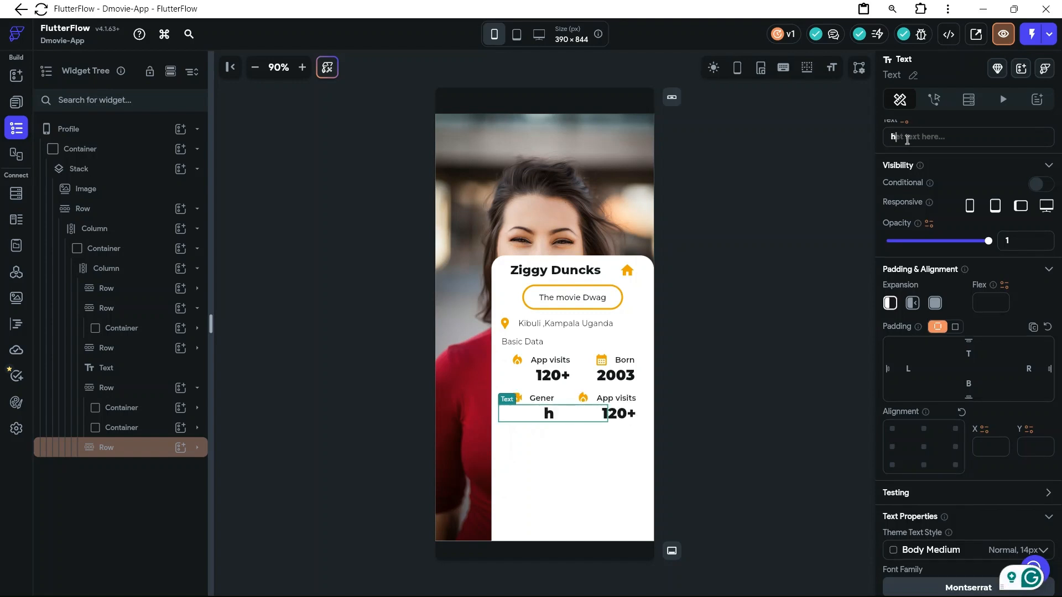
text(o)
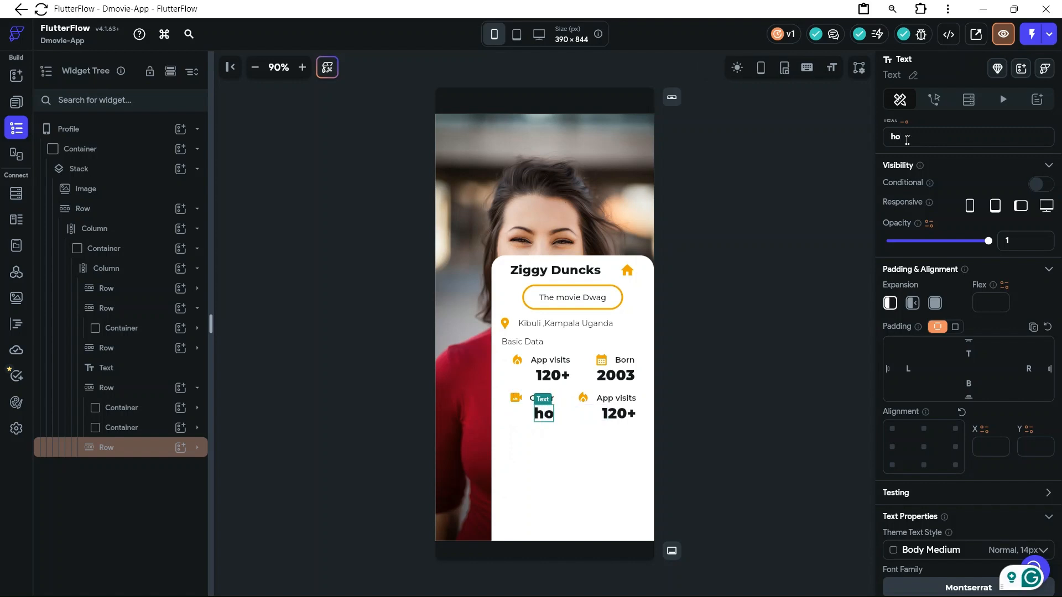
text(rroe)
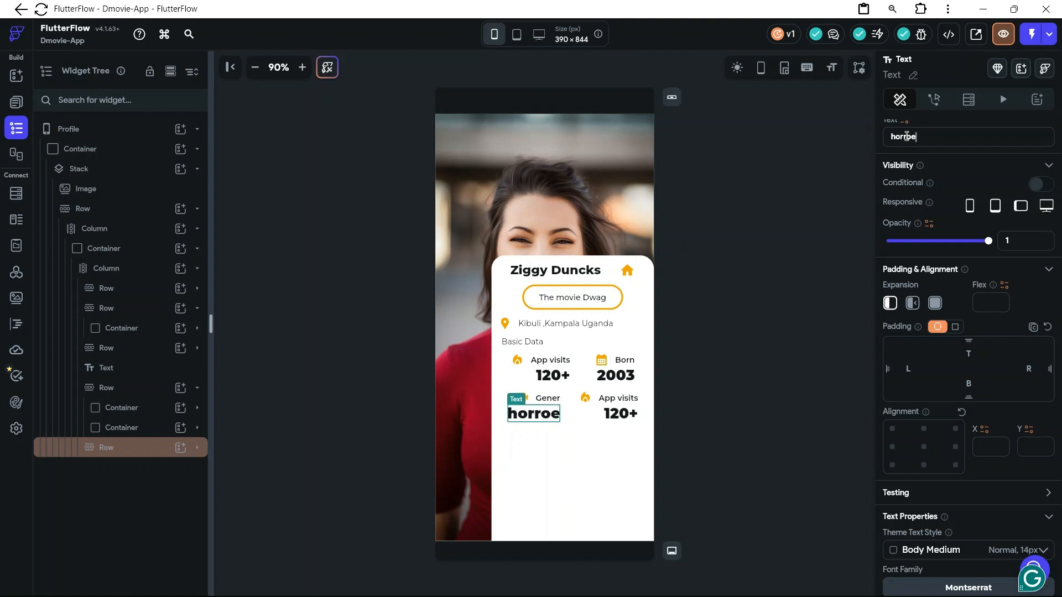
key(BackSpace)
text(r)
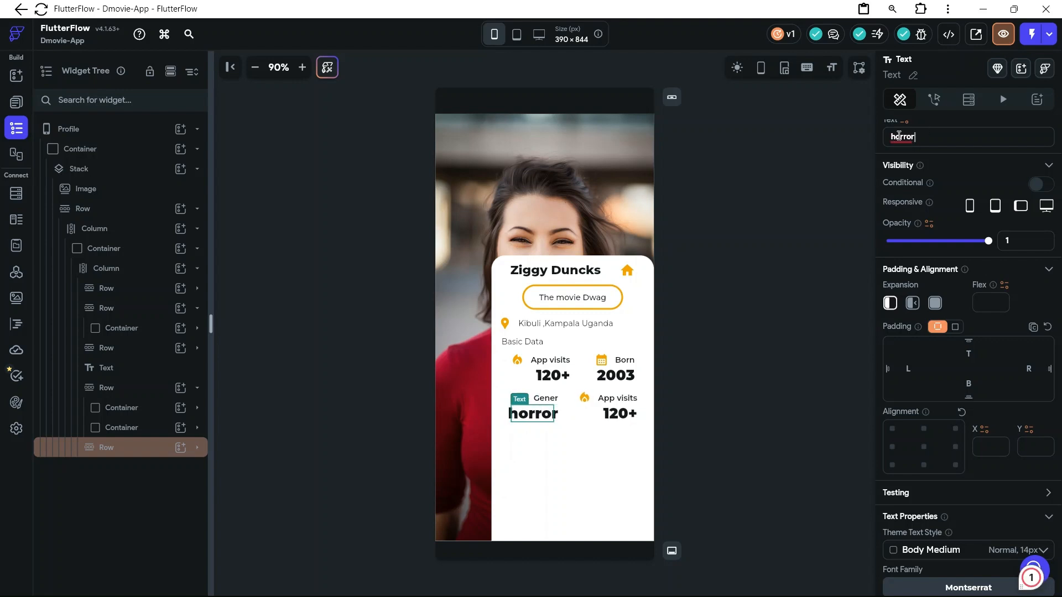
double_click(894, 135)
key(BackSpace)
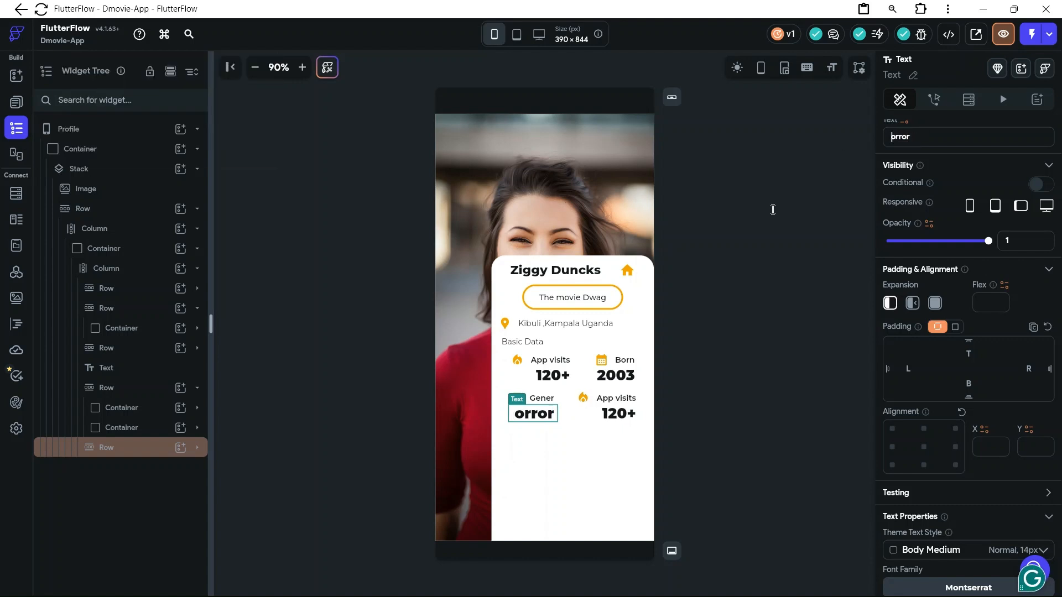
text(Ho)
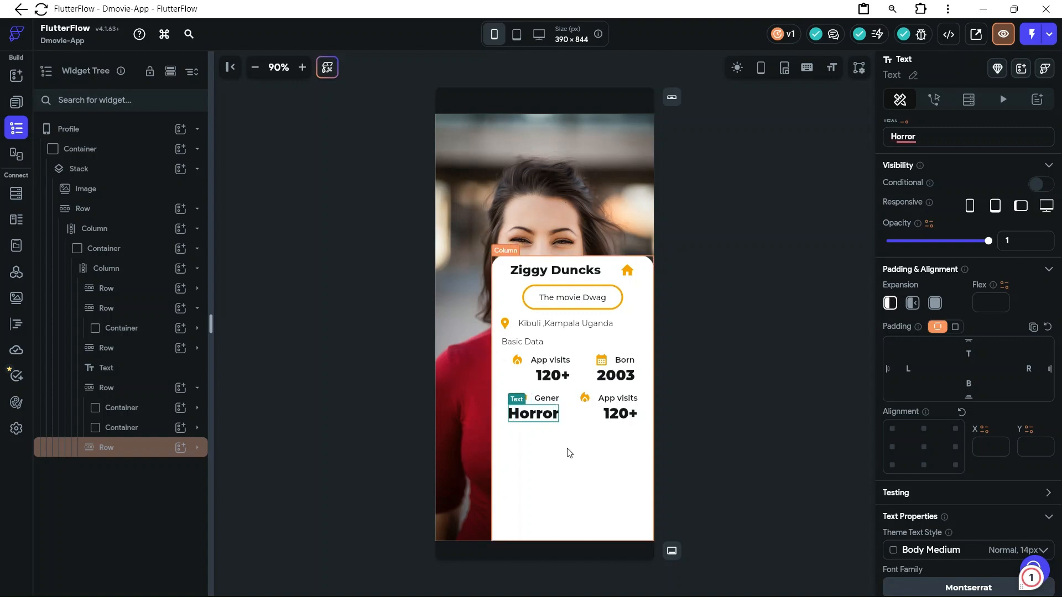
click(567, 394)
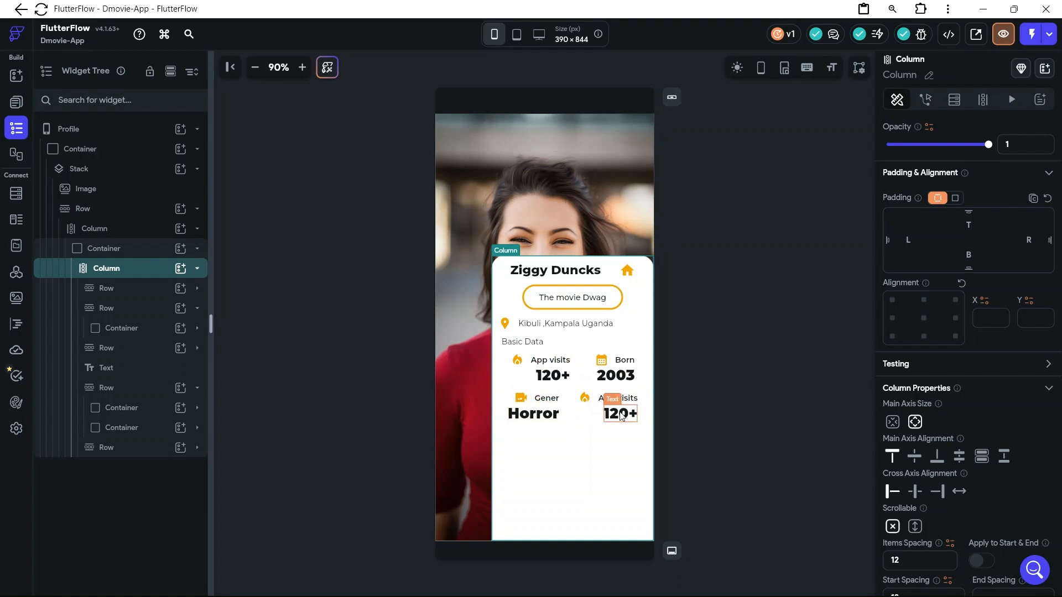
Switch to the D-Movies file in Figma to check the second stat of the lower pair, returning to FlutterFlow
click(613, 390)
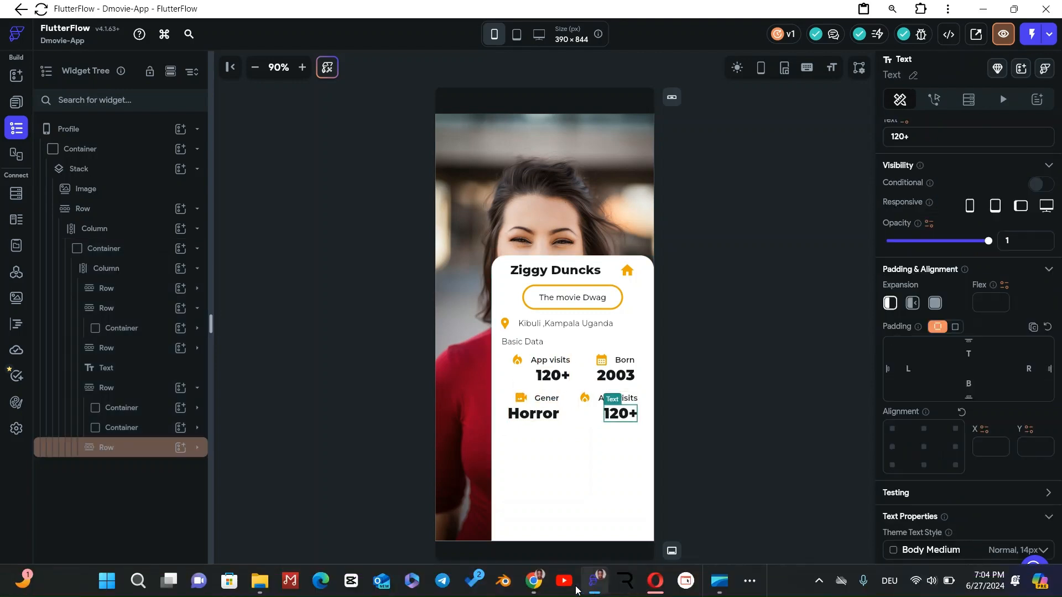
mouse_move(541, 588)
click(593, 515)
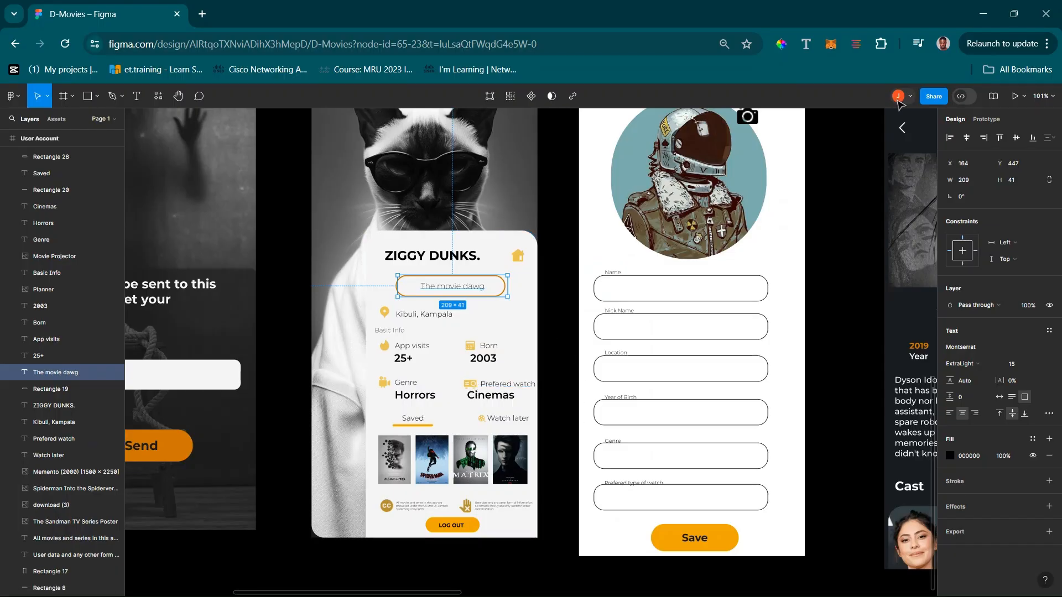
click(983, 14)
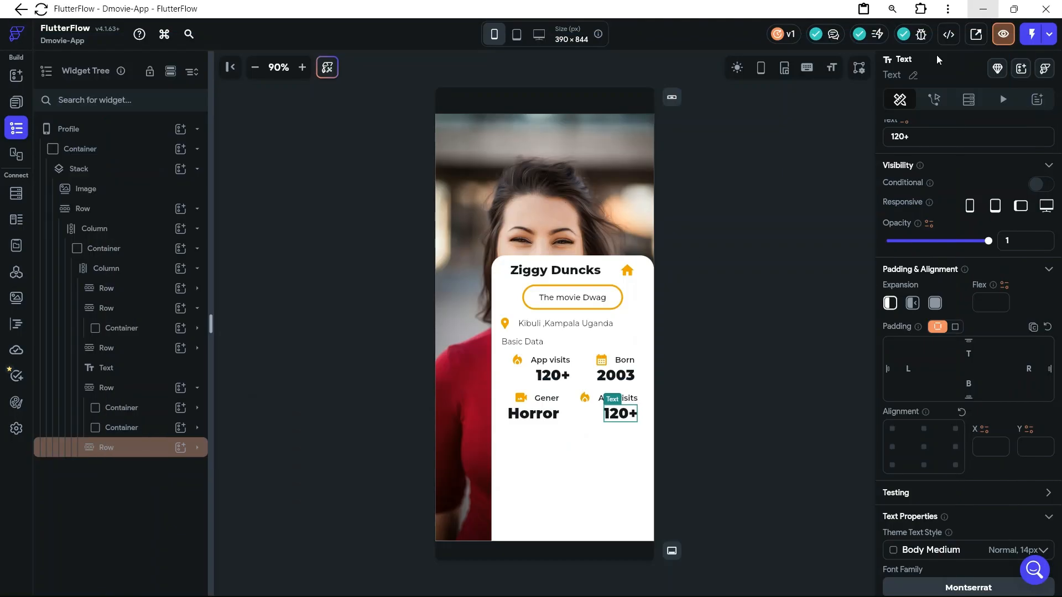
Change the second stat's label in the lower stats row to "watch time"
click(618, 397)
drag(929, 138, 893, 138)
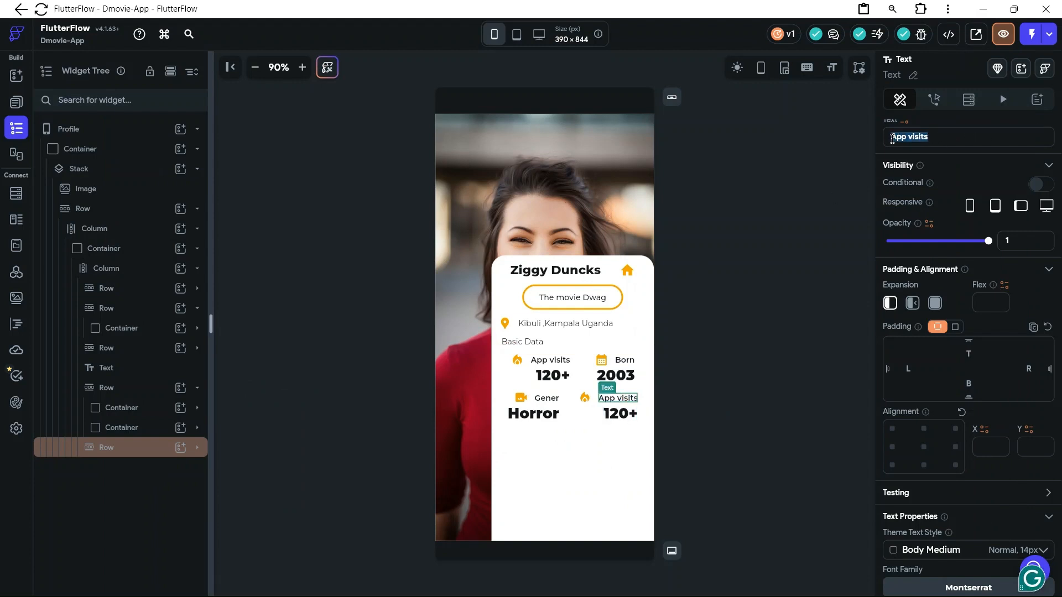
text(w)
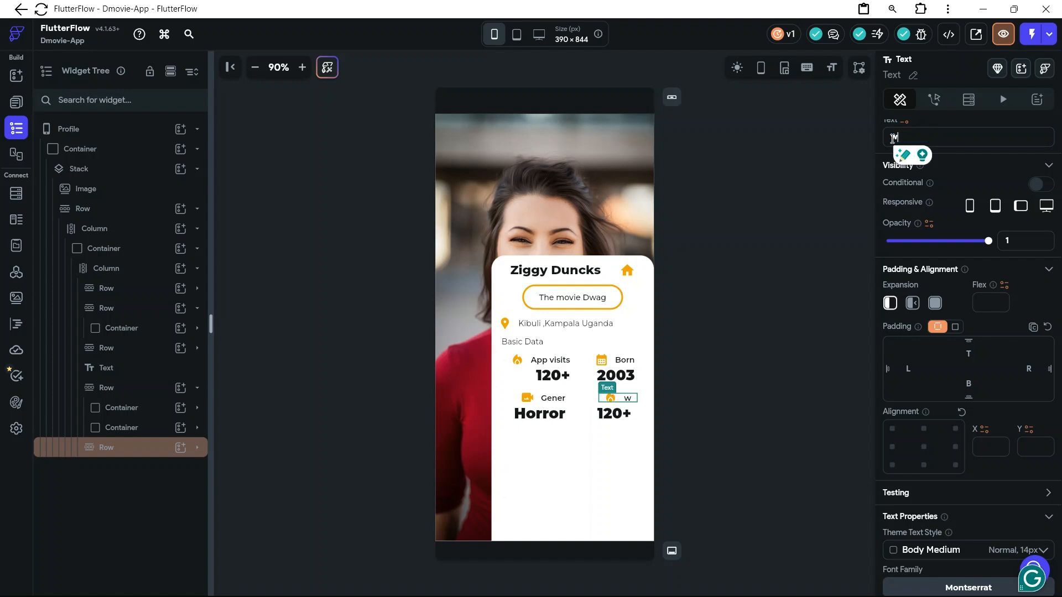
text(atch)
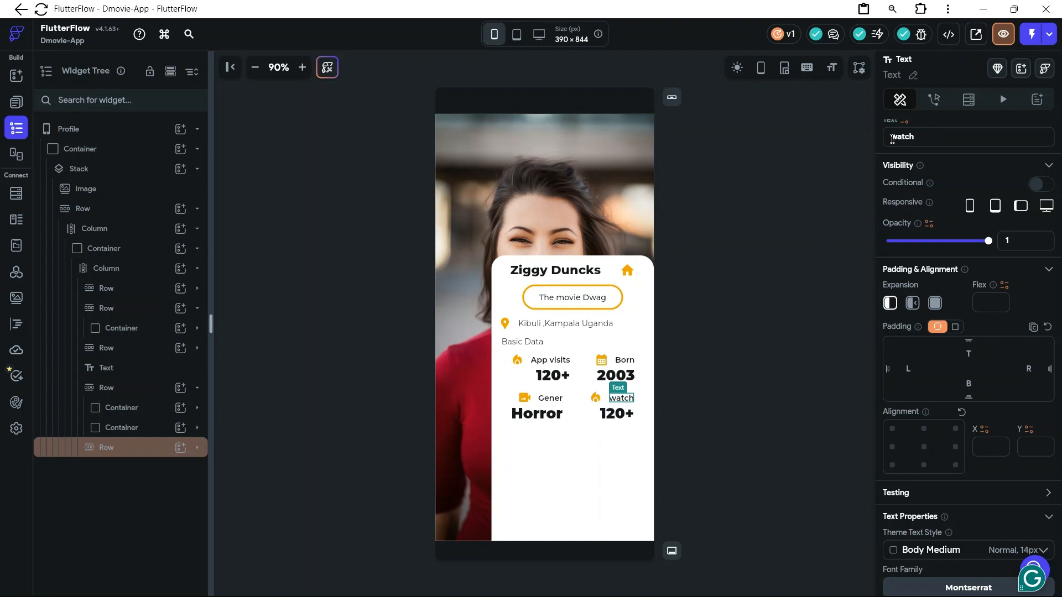
text( time)
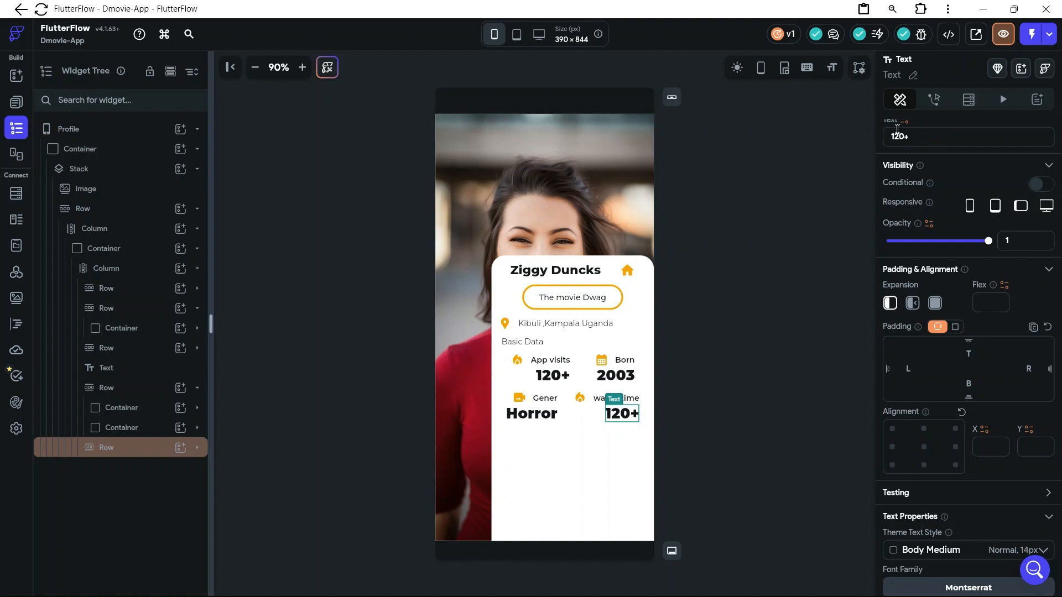
Set the value beneath the "watch time" label to "12+ hrs"
key(BackSpace)
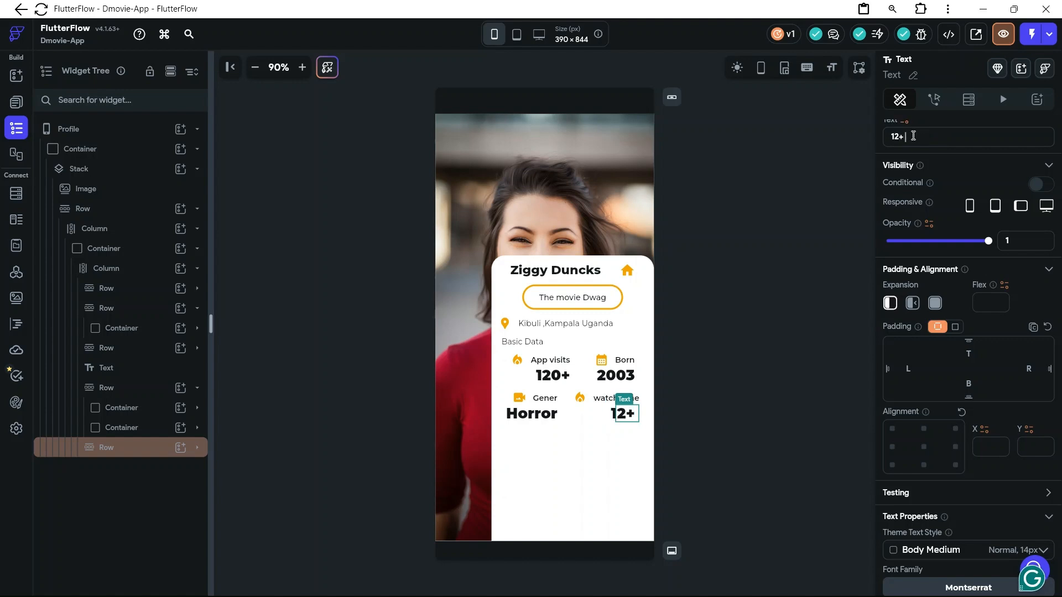
text(hr)
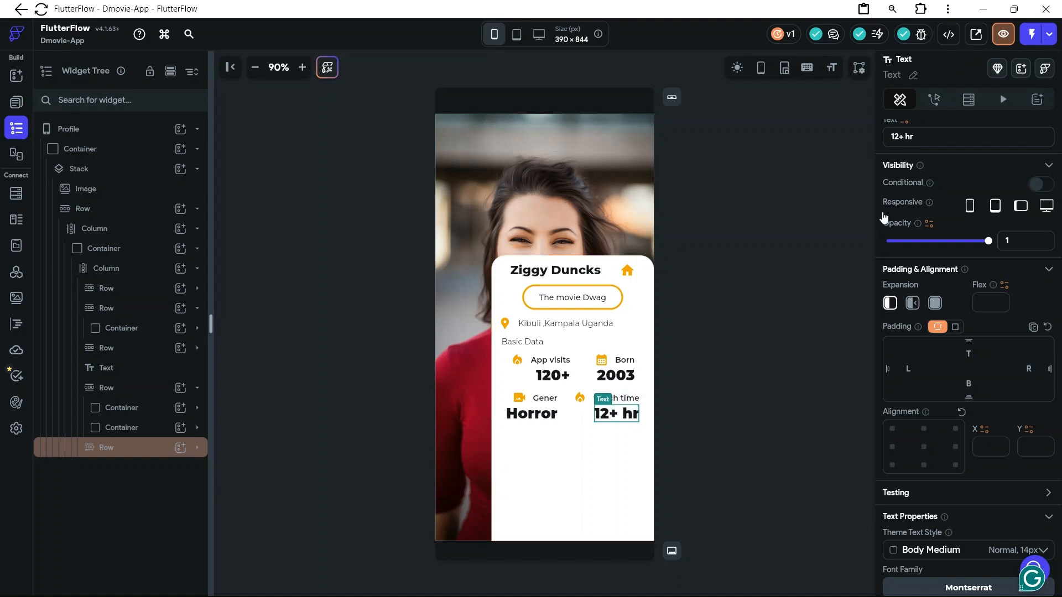
text(s)
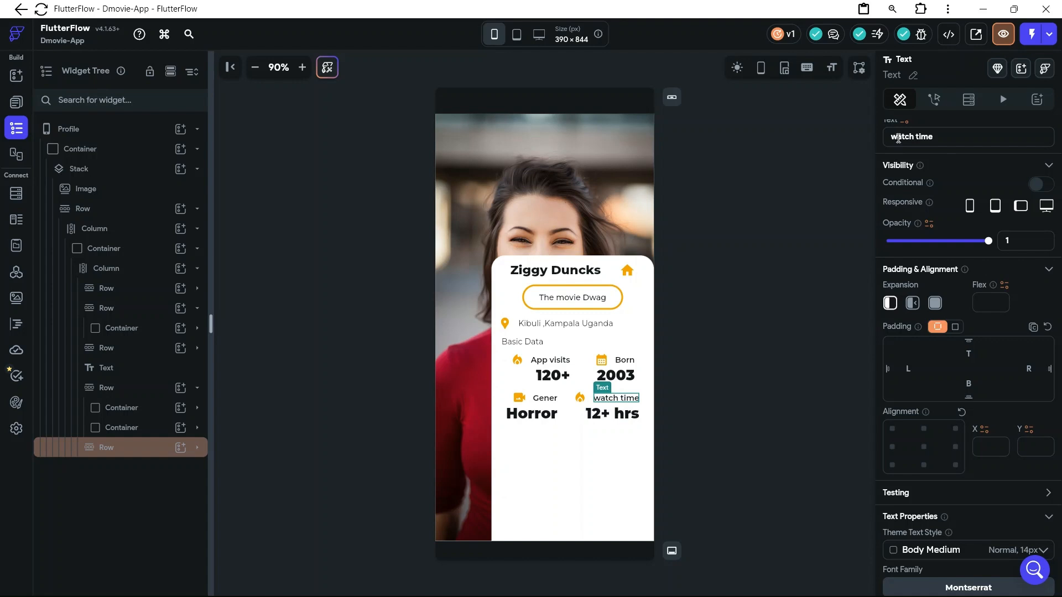
Capitalise the lower row's second label so it reads "Watch time", and deselect it
key(BackSpace)
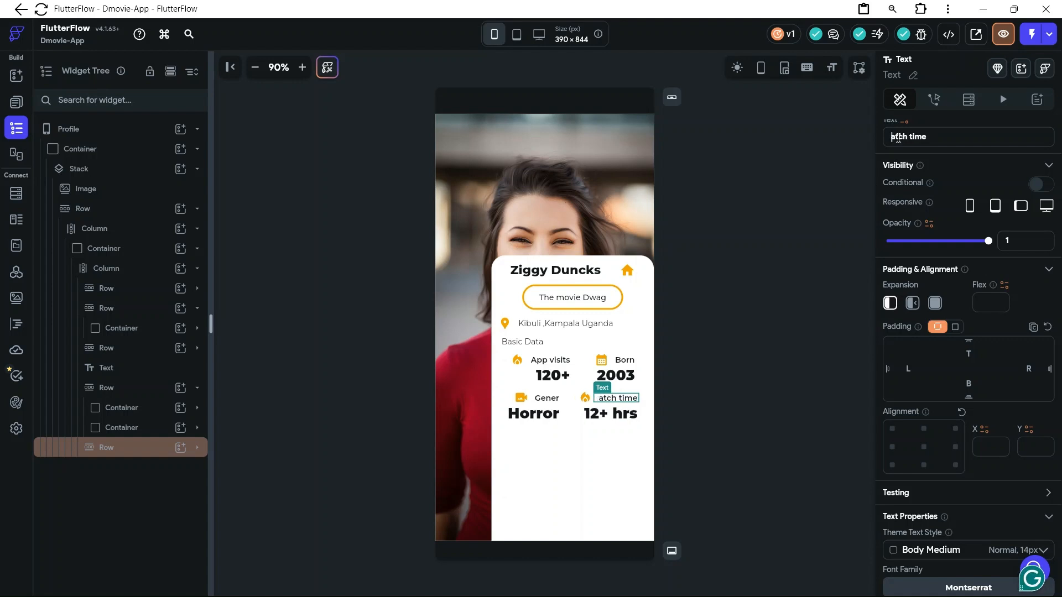
text(W)
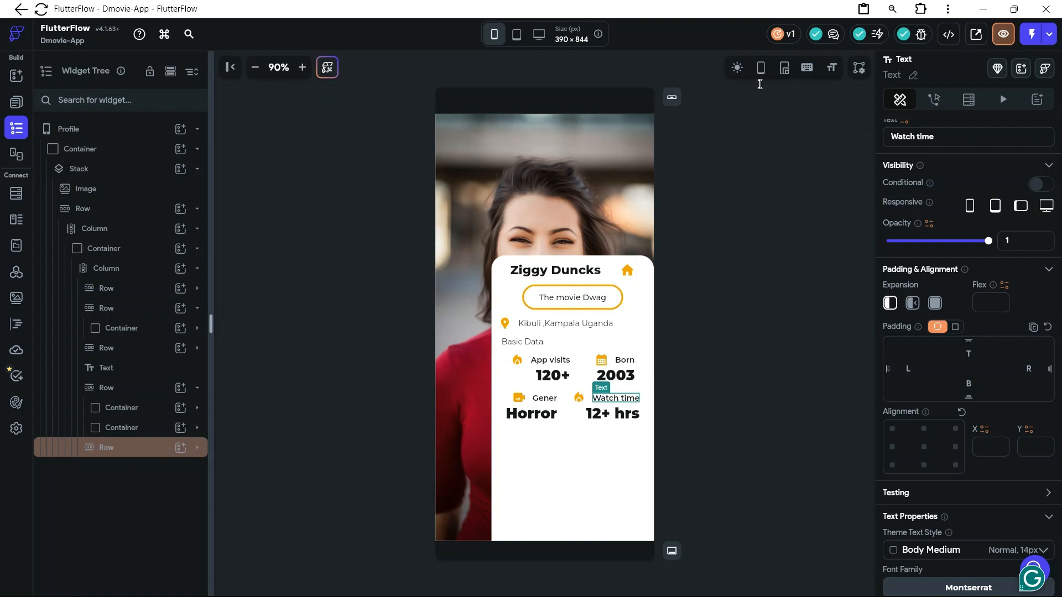
click(680, 411)
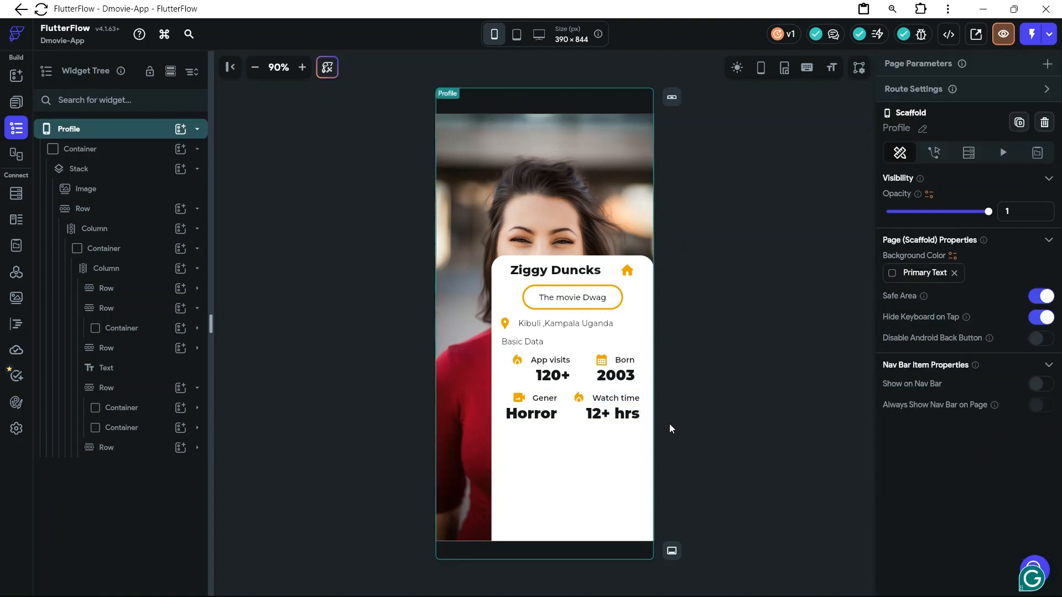
Switch to the D-Movies file in Figma to check the User Account stats and their icons, returning to FlutterFlow
mouse_move(583, 595)
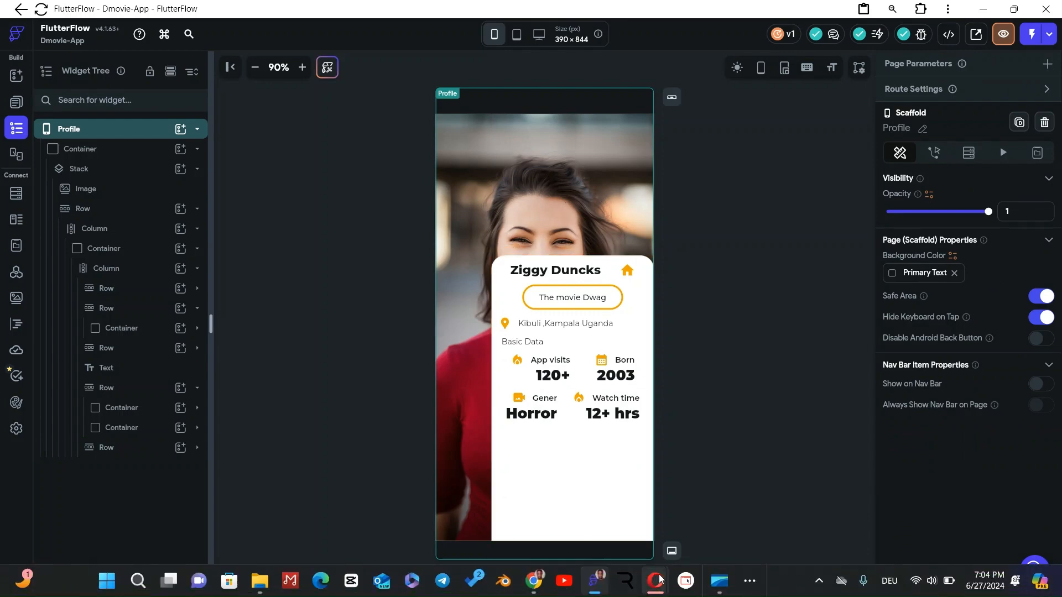
mouse_move(533, 580)
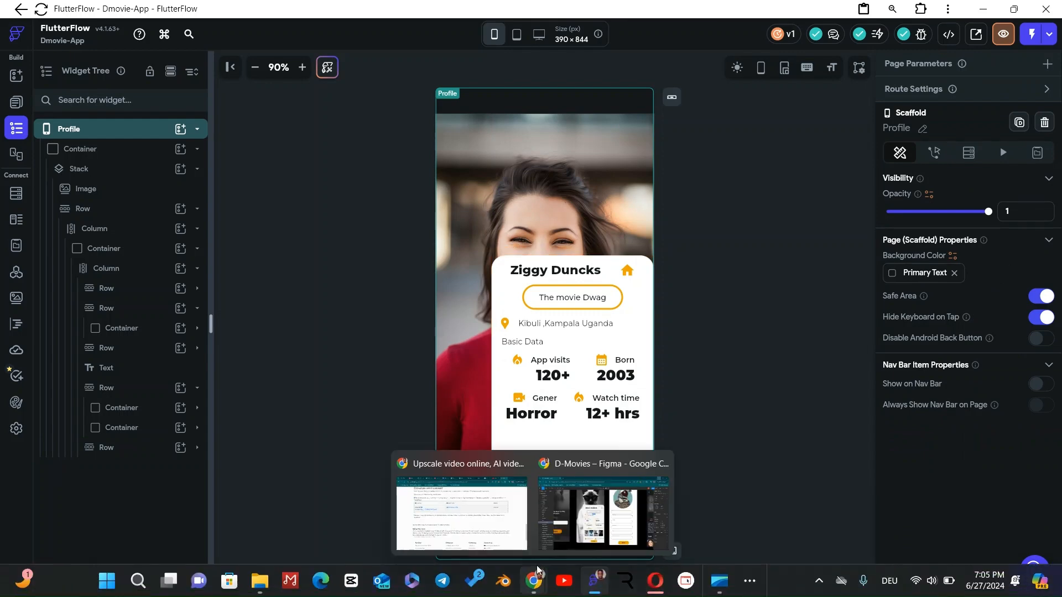
click(575, 533)
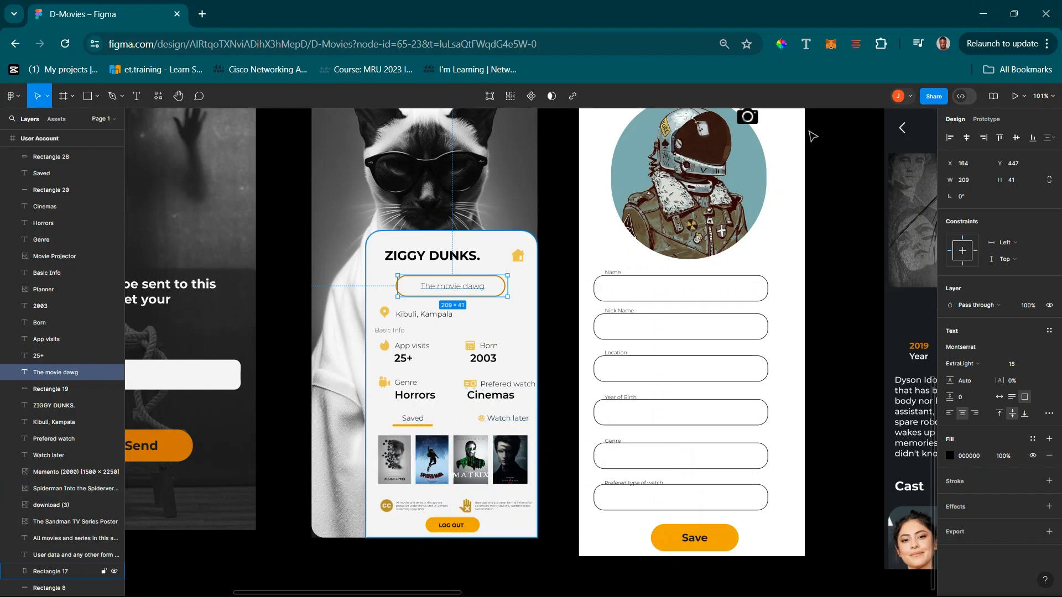
click(980, 10)
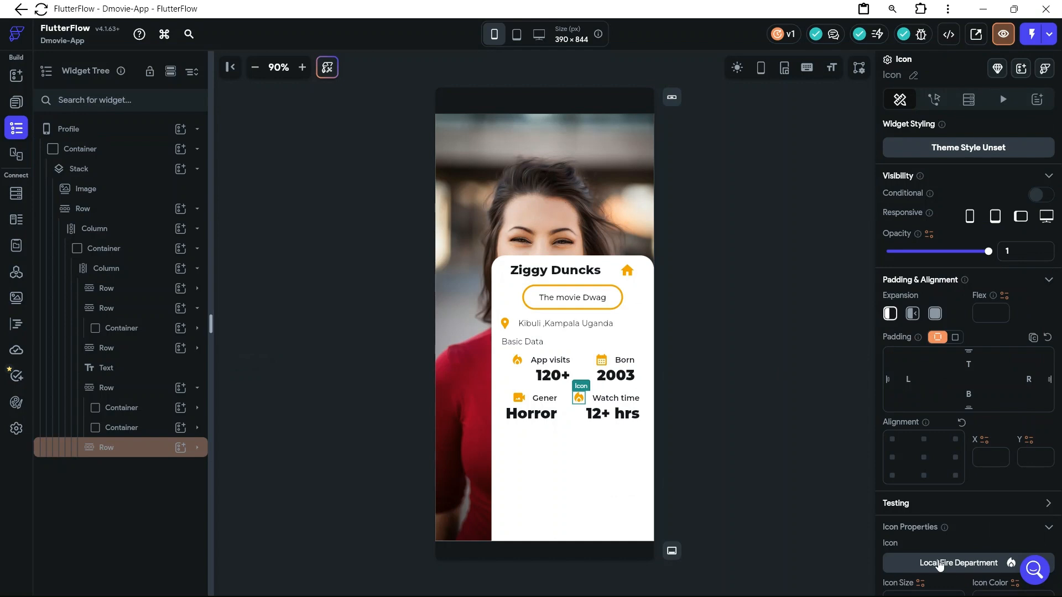
Search the icons for "time" and replace the "Watch time" stat's icon with Timelapse Sharp
click(939, 566)
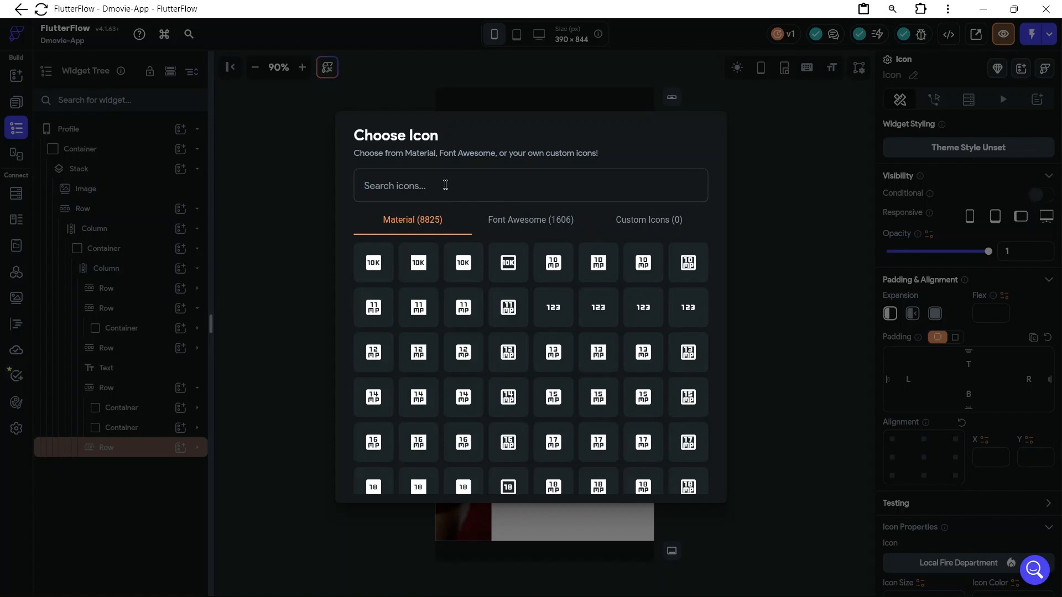
text(time)
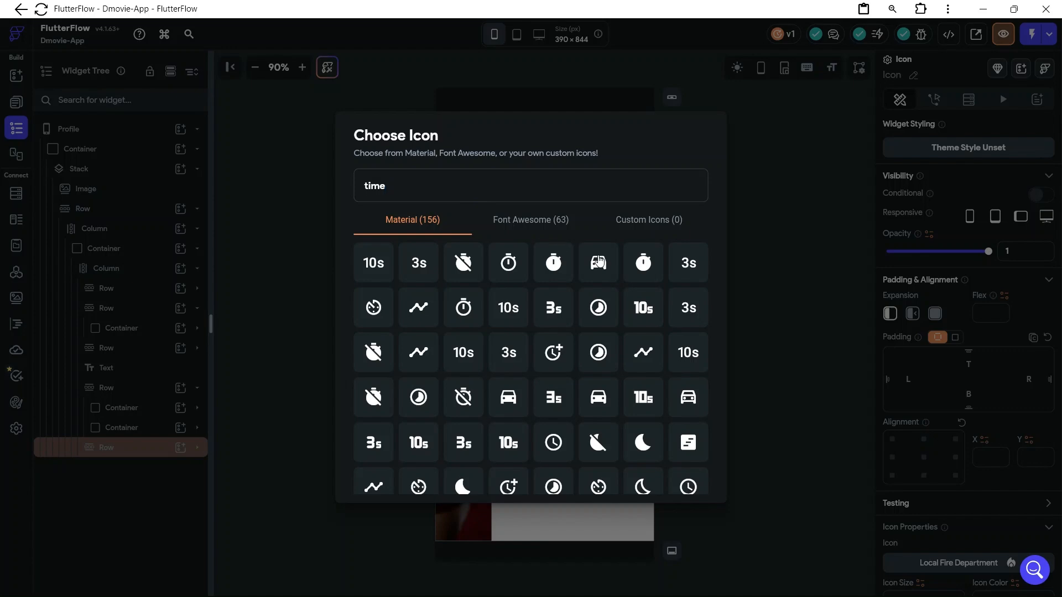
click(605, 313)
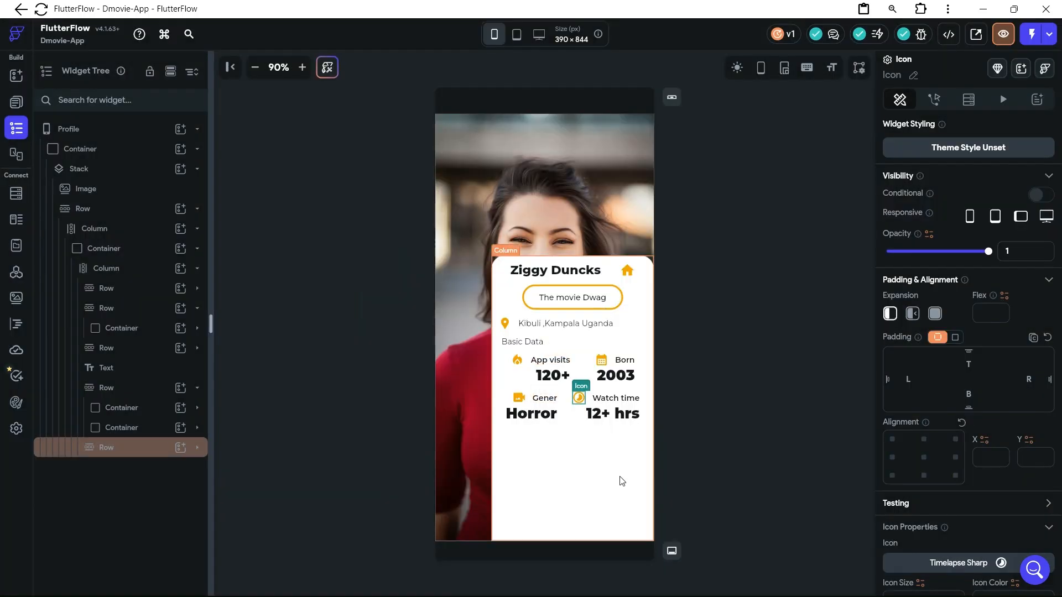
Add a TabBar as a child of the white card's column, beneath the two stats rows
click(620, 479)
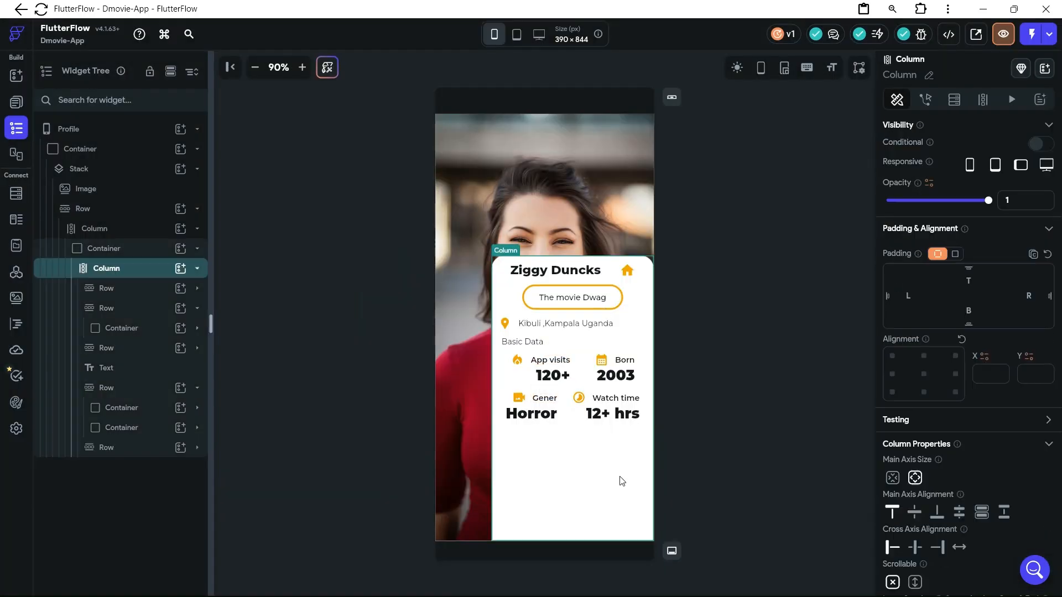
click(180, 268)
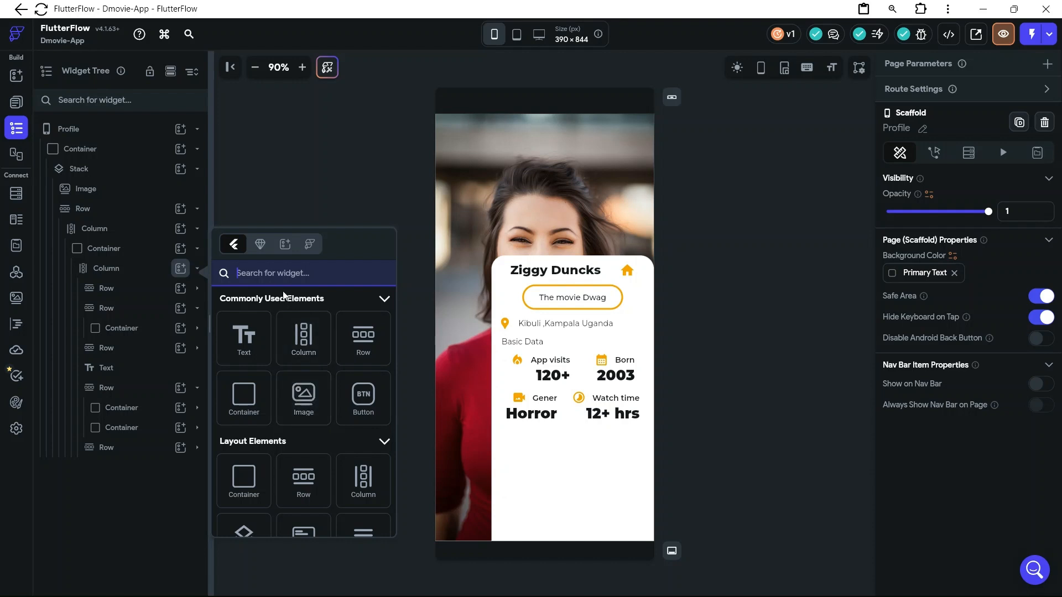
text(tab)
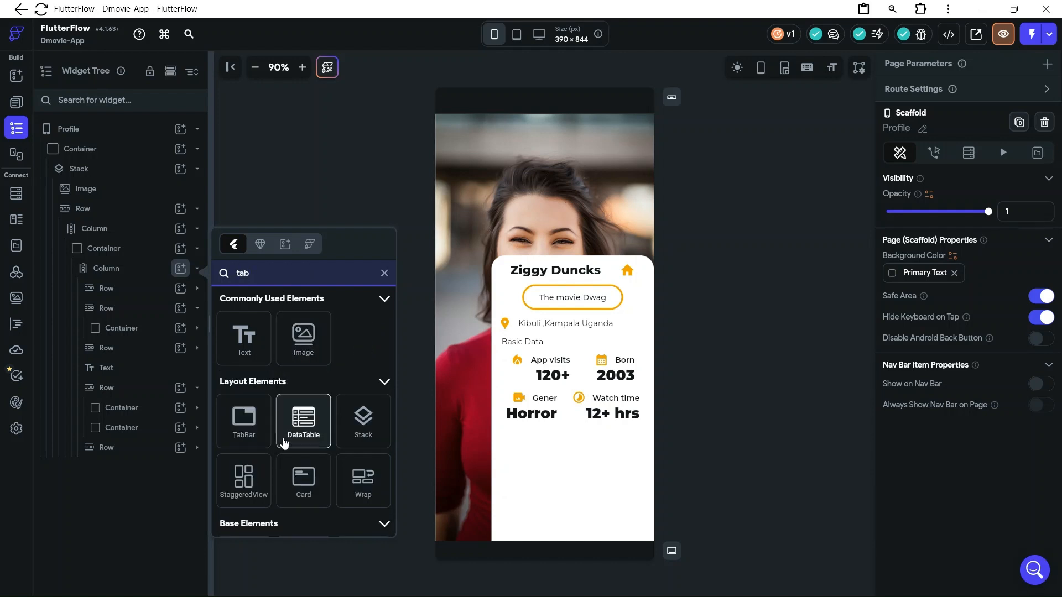
click(244, 421)
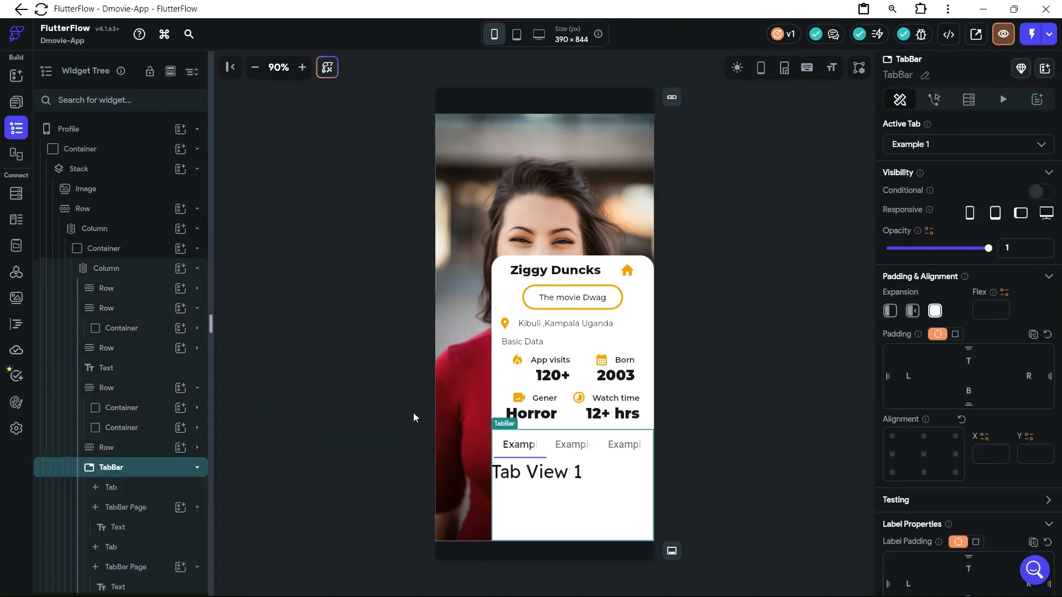
Delete the "Example 3" tab from the TabBar
scroll(169, 523, down, 2)
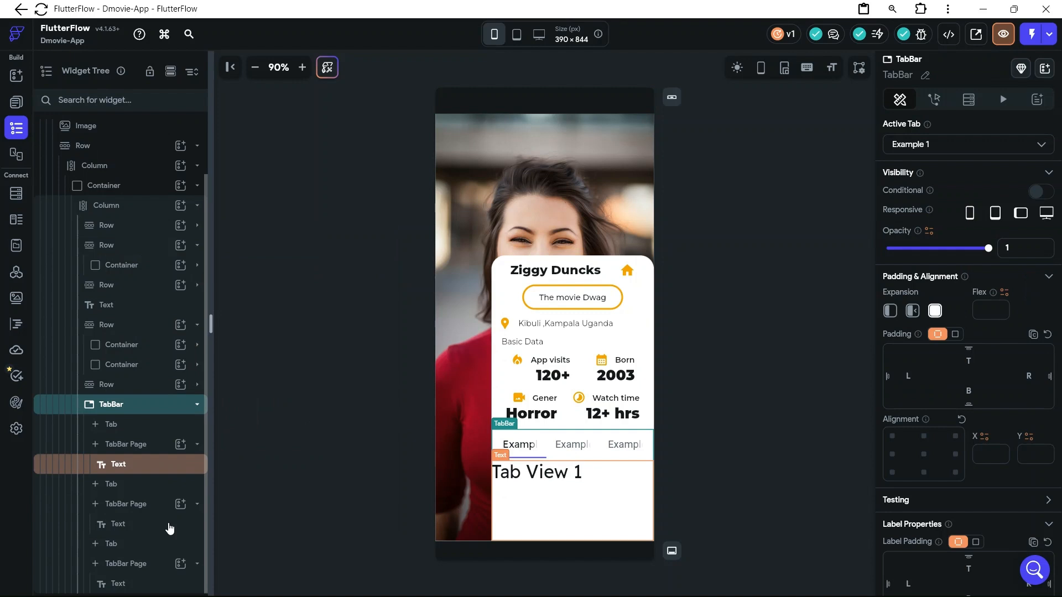
click(148, 546)
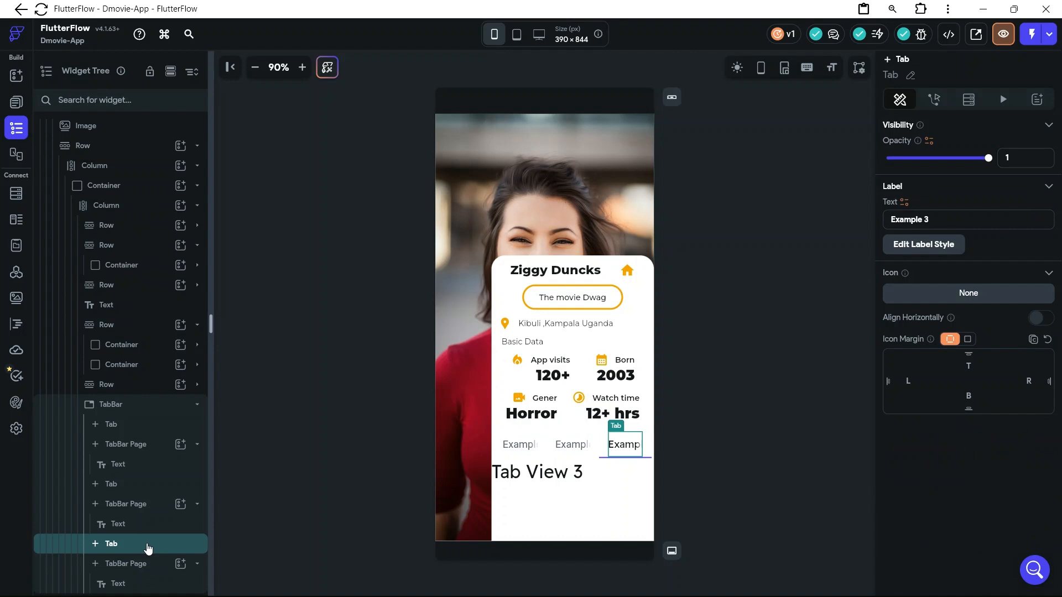
key(Delete)
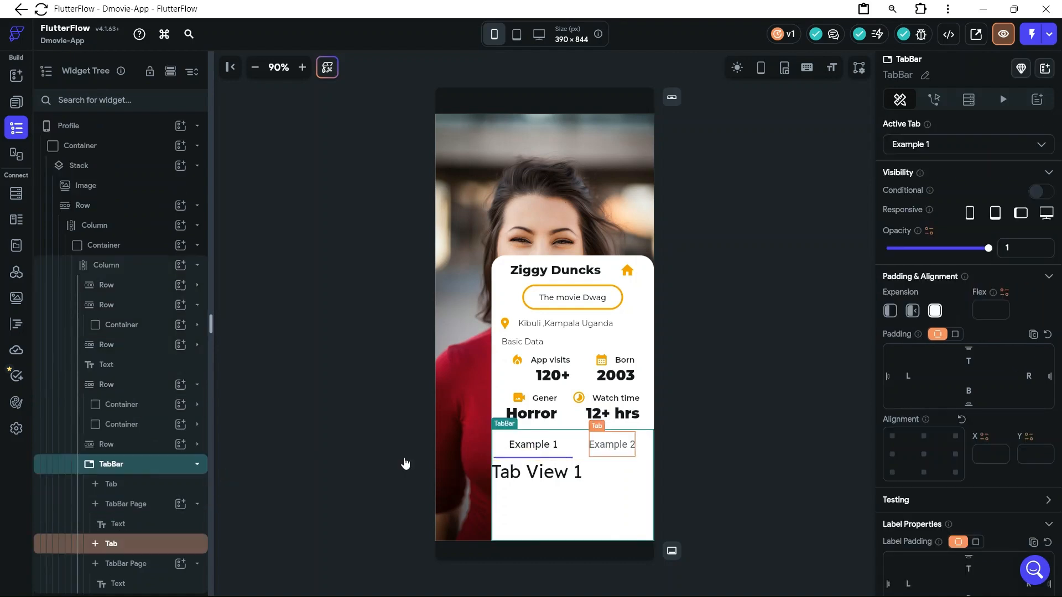
Switch to the D-Movies file in Figma to check the tabs section beneath the stats, returning to FlutterFlow
mouse_move(602, 577)
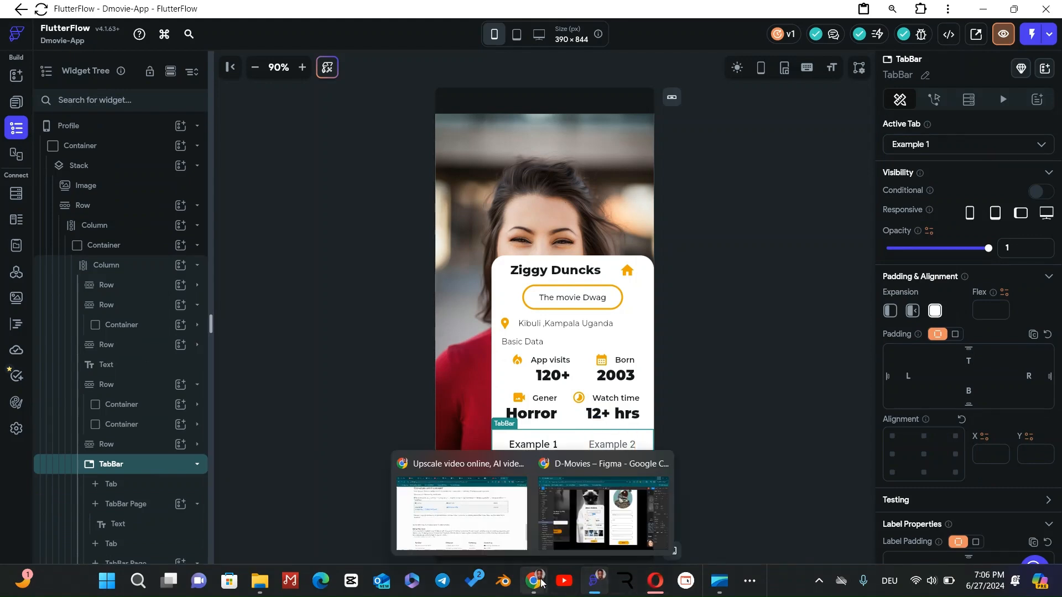
mouse_move(536, 585)
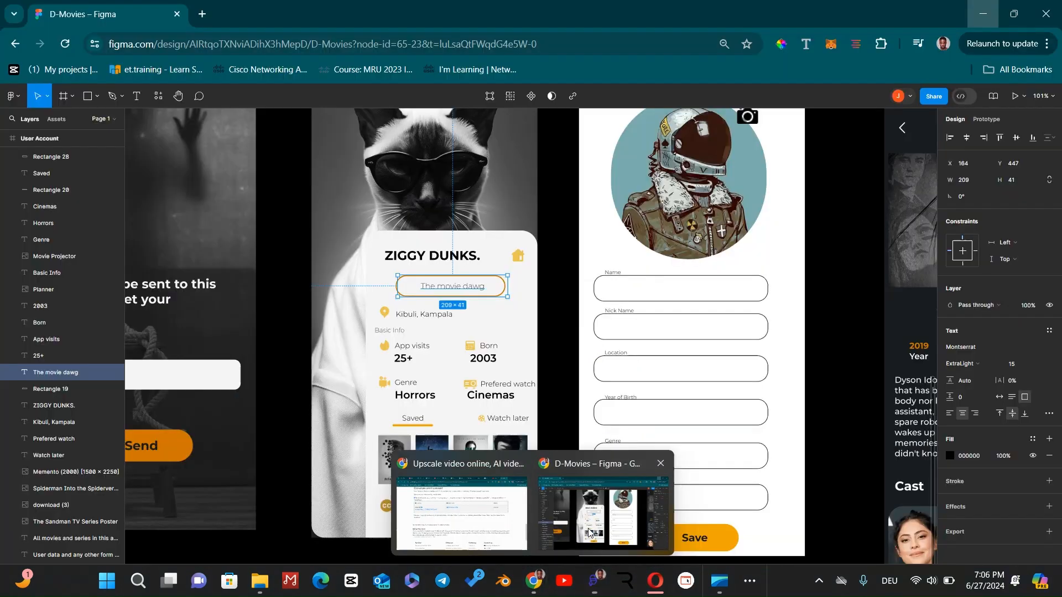
click(603, 514)
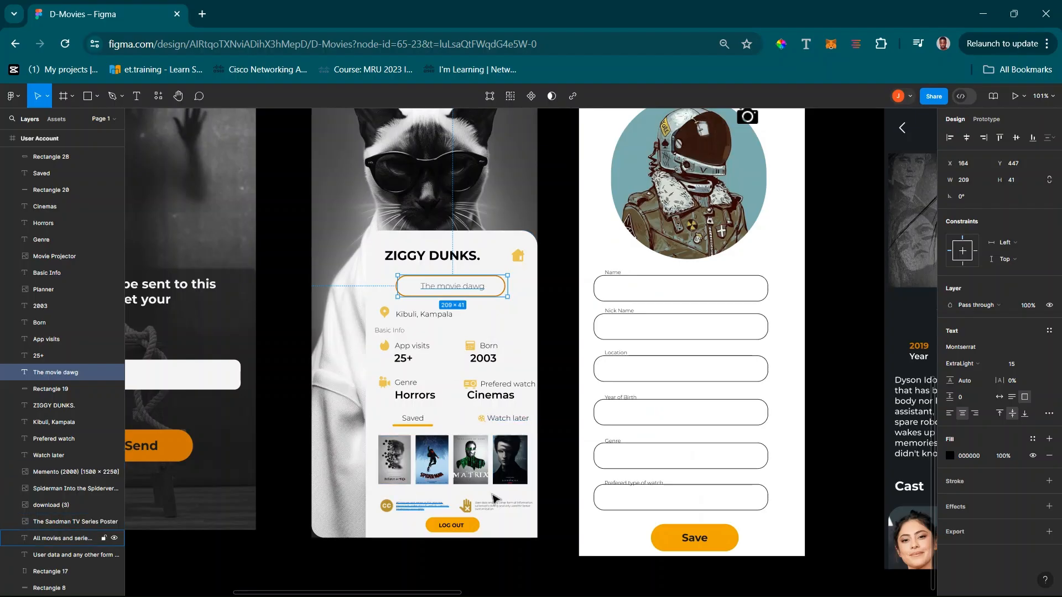
click(983, 9)
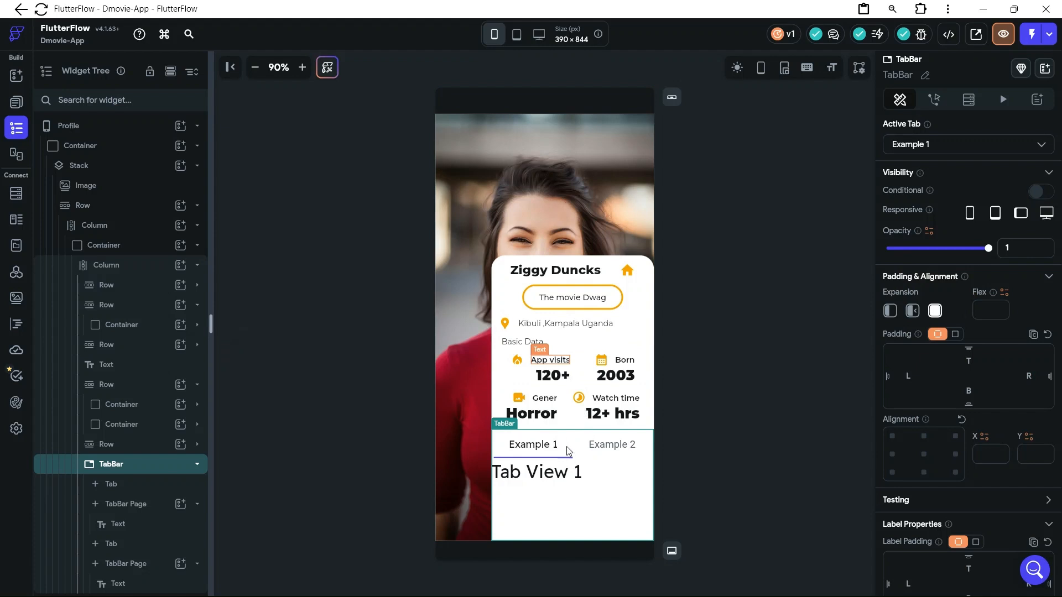
Set the four stat values (120+, 2003, Horror, 12+ hrs) together to font weight 800 - Extra Bold and font size 24
click(560, 375)
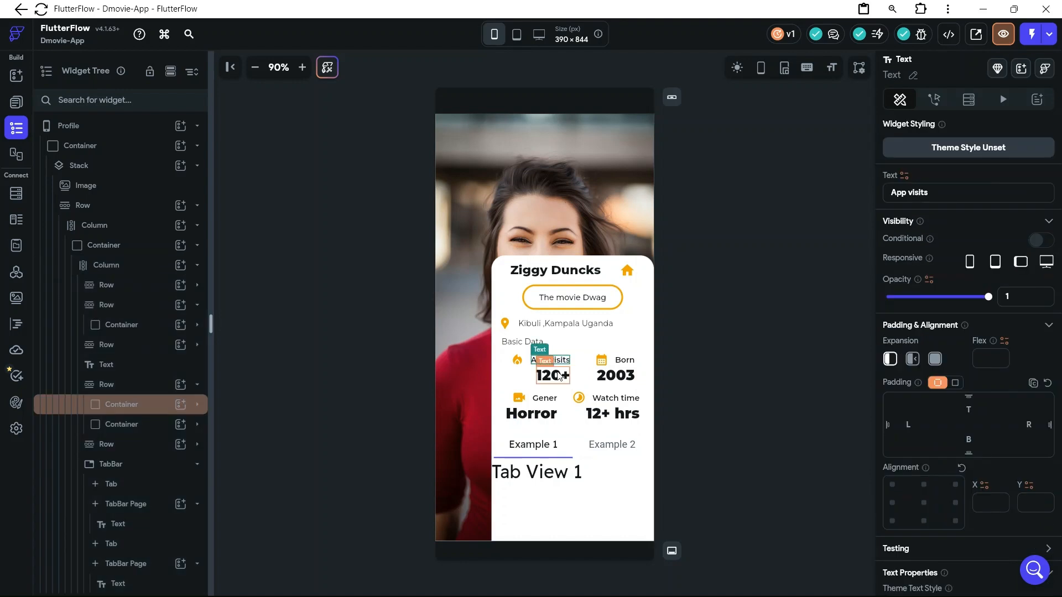
click(560, 376)
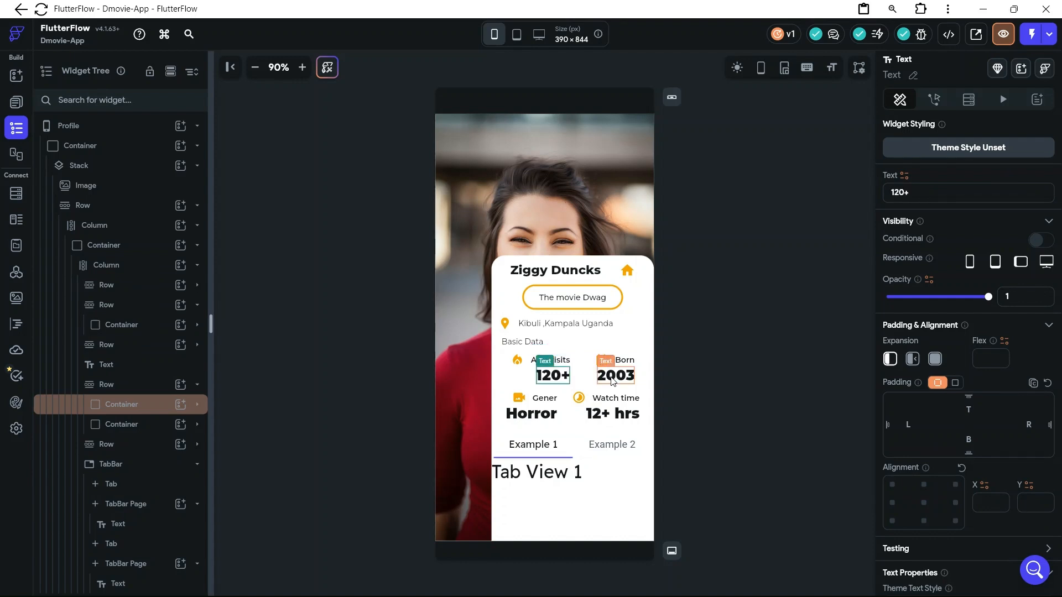
shift+click(613, 376)
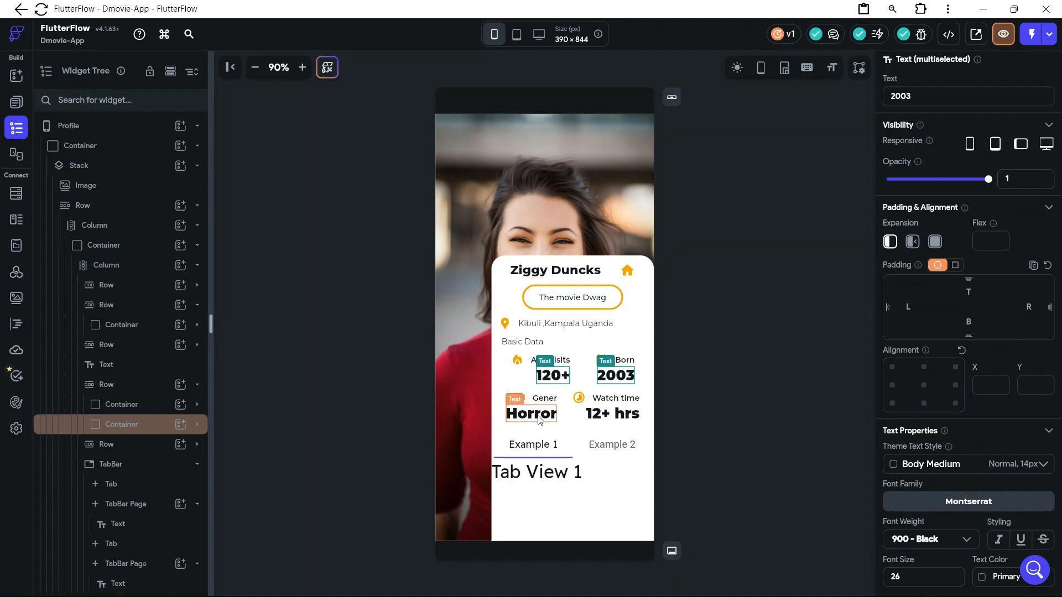
shift+click(540, 420)
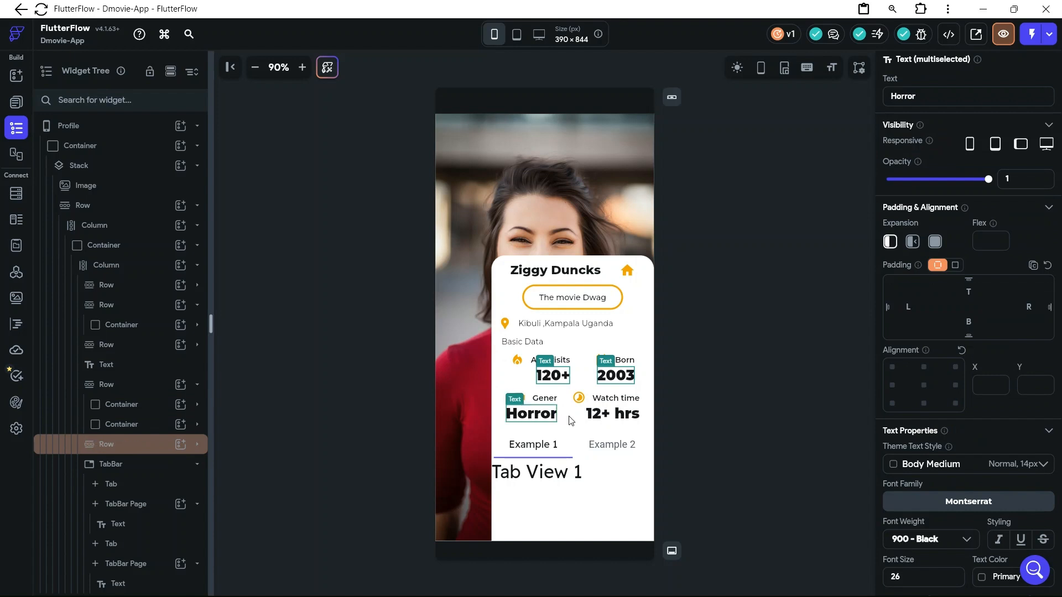
shift+click(622, 420)
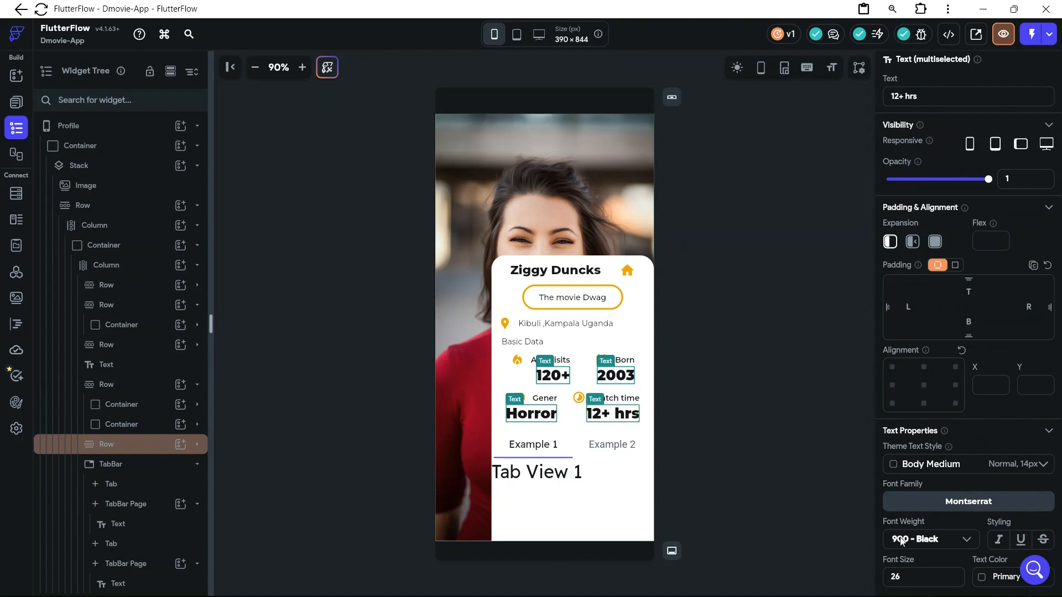
click(929, 547)
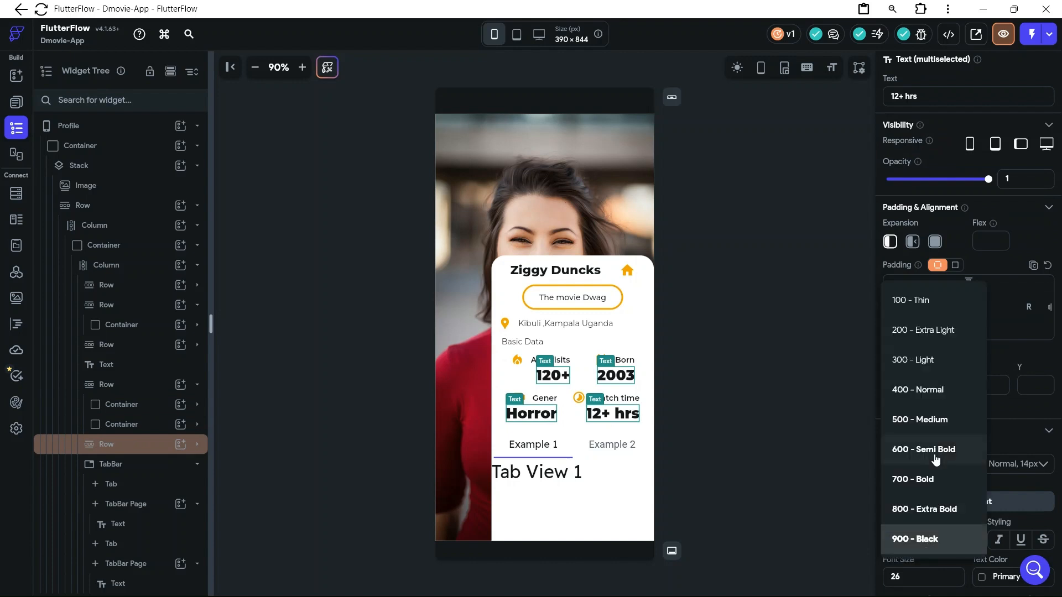
click(929, 509)
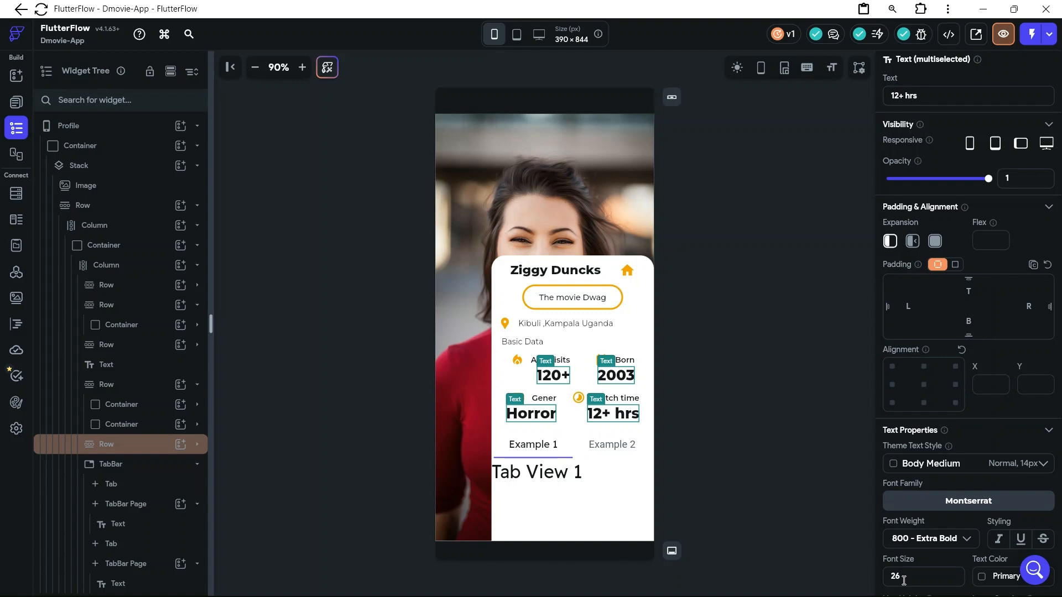
key(BackSpace)
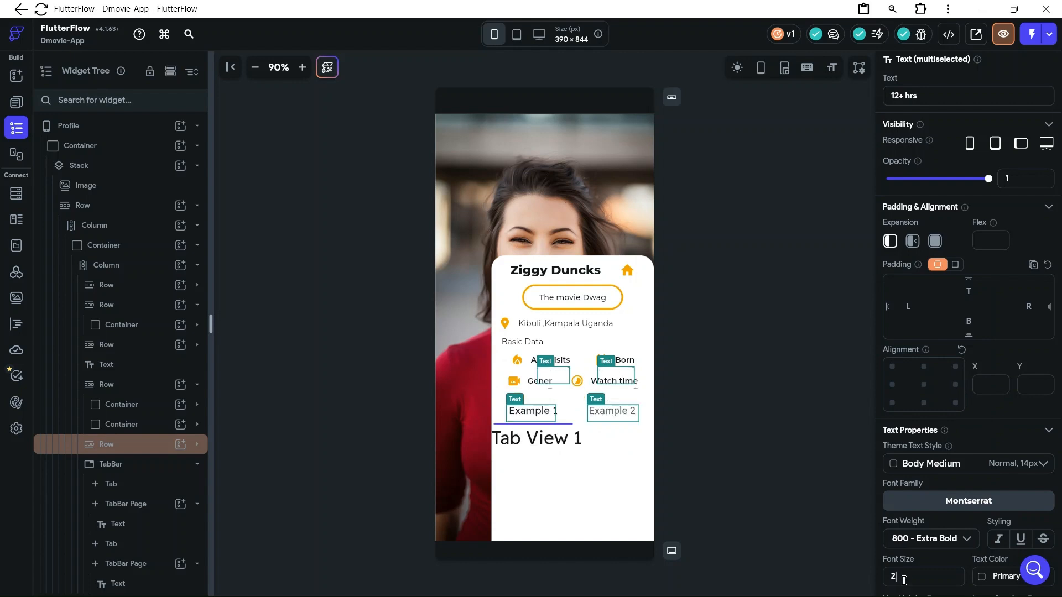
text(4)
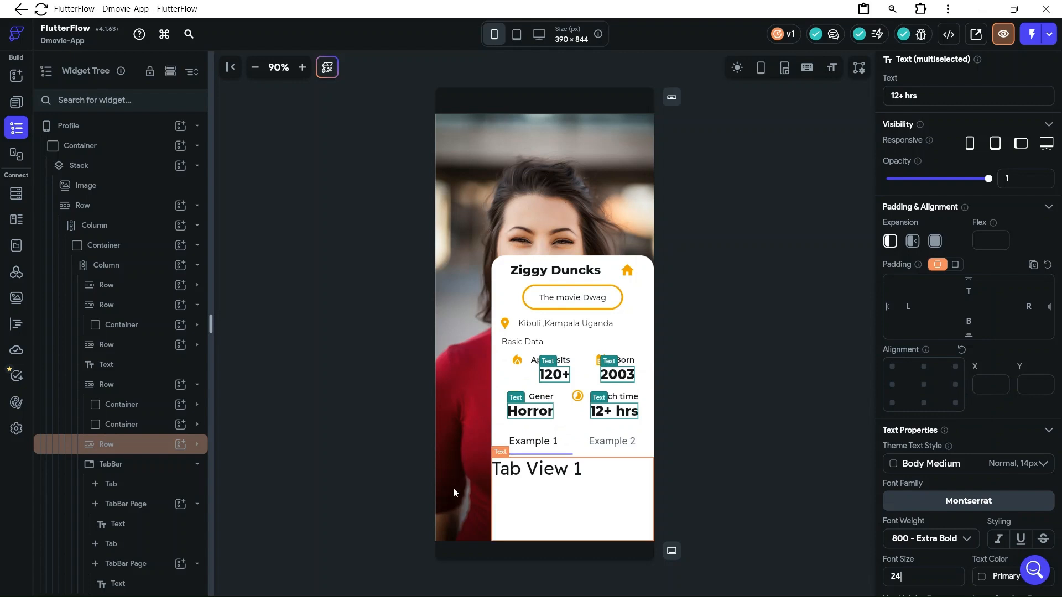
click(496, 491)
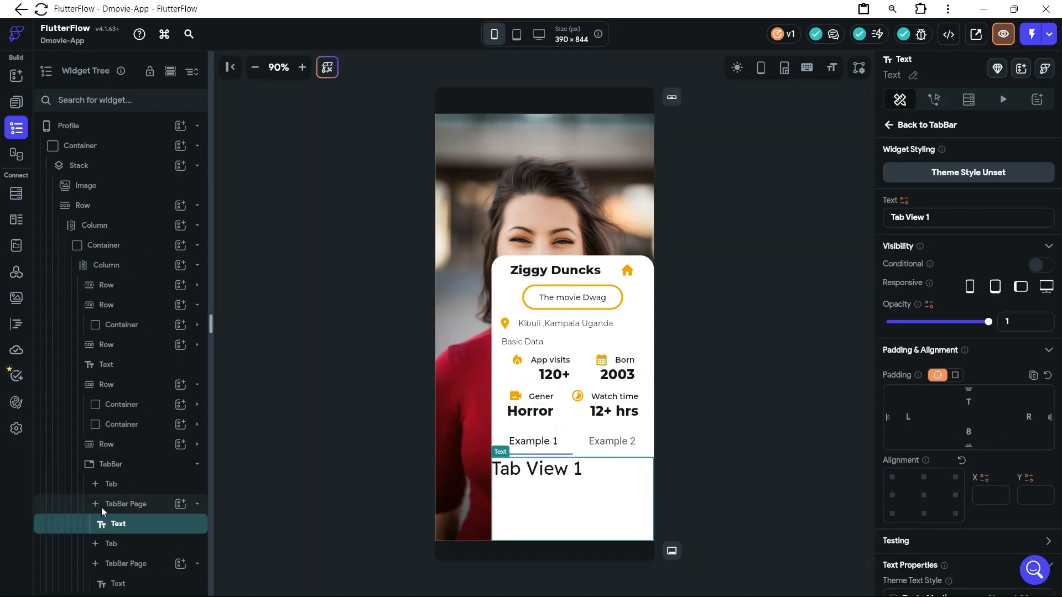
Change the first tab's label in the TabBar to "Saved"
click(123, 487)
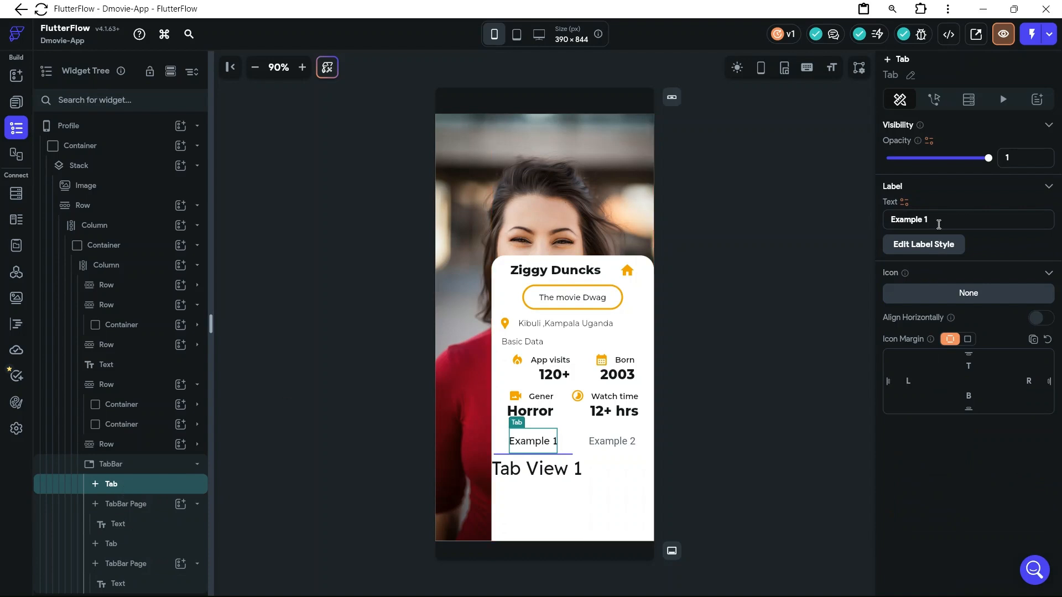
drag(935, 217, 886, 217)
key(BackSpace)
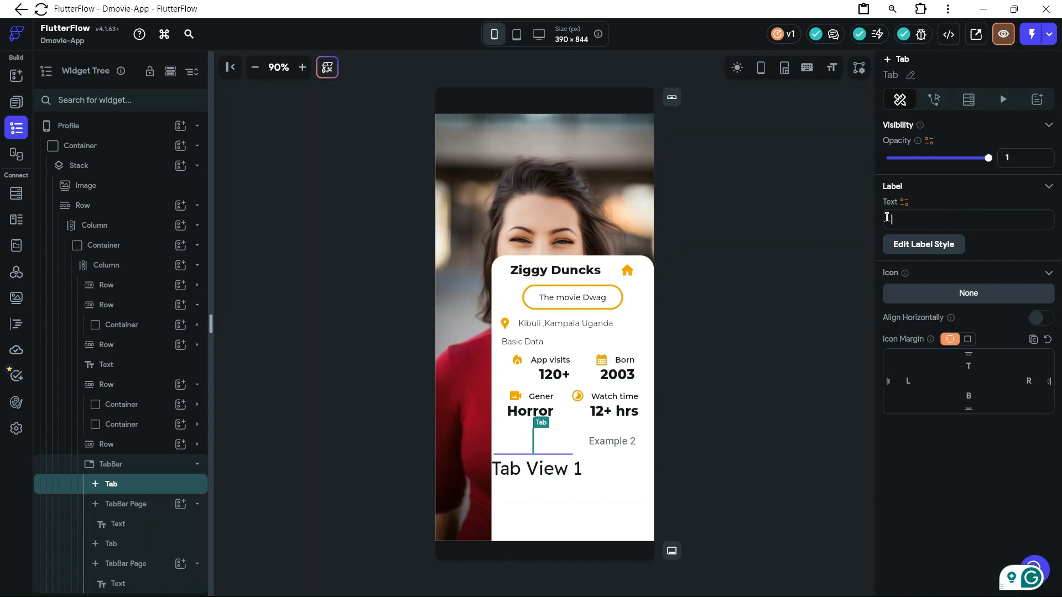
text(Saved)
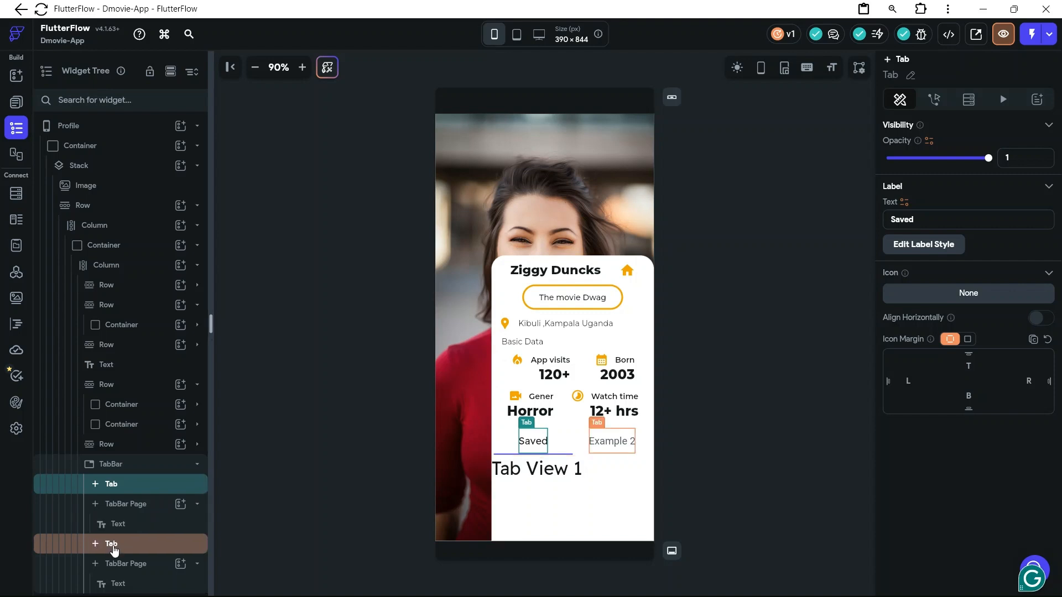
Change the second tab's label in the TabBar to "Watch Later"
click(116, 547)
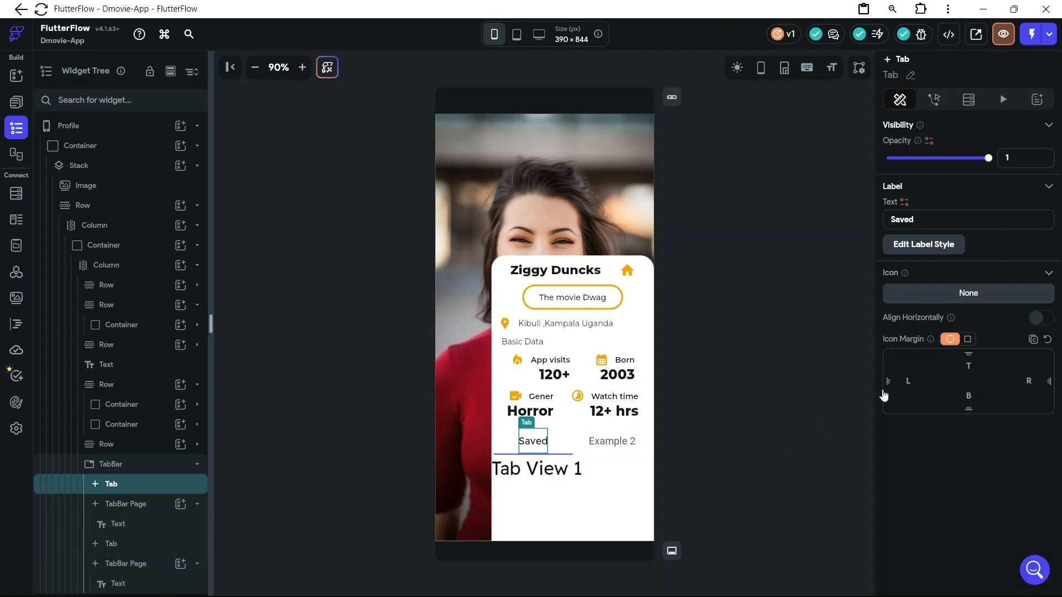
drag(936, 221, 886, 221)
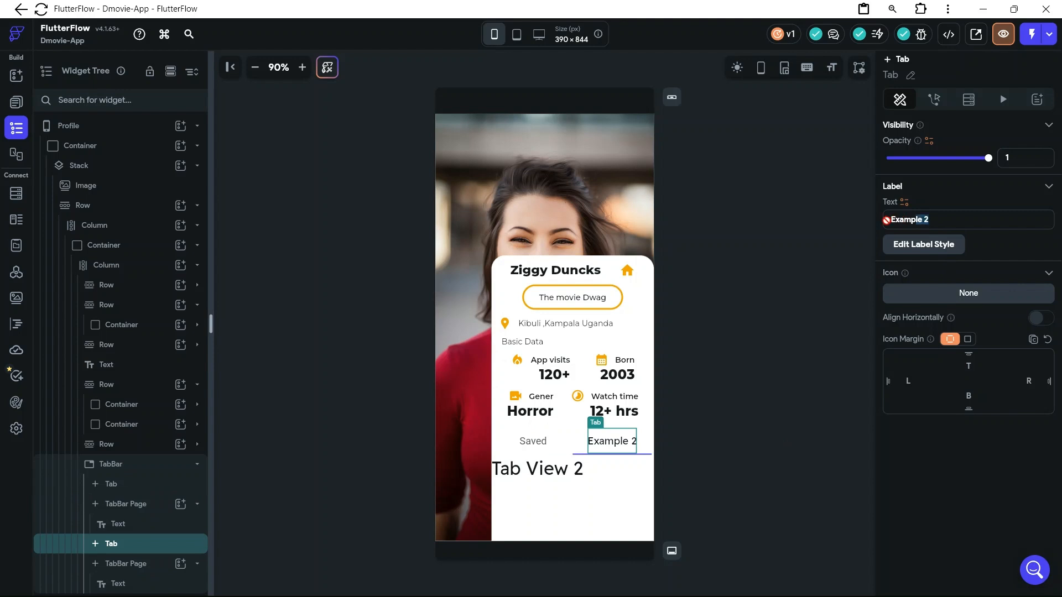
click(954, 219)
click(955, 219)
drag(941, 219, 857, 218)
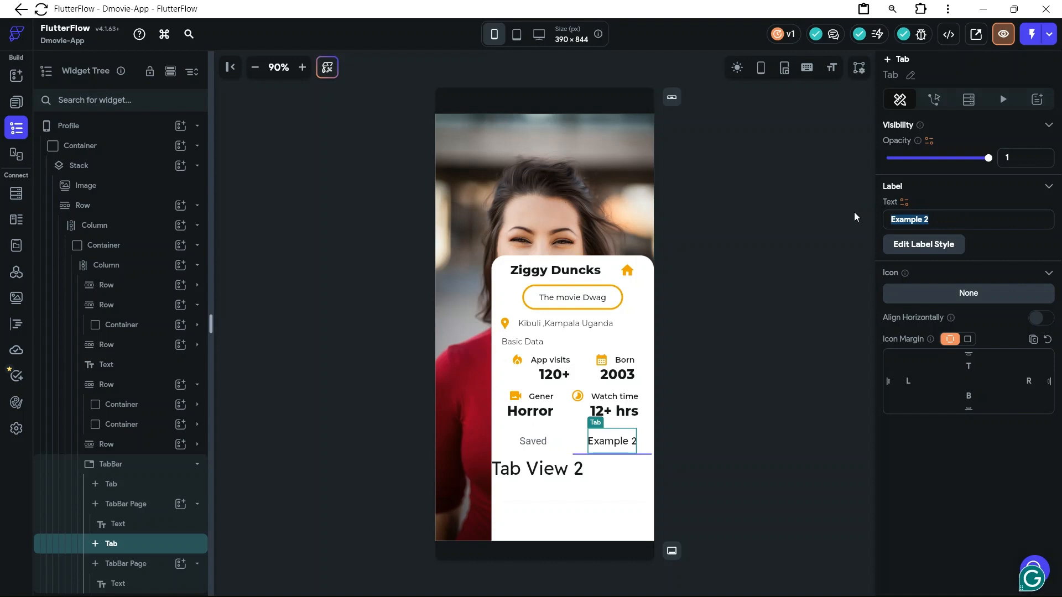
text(W)
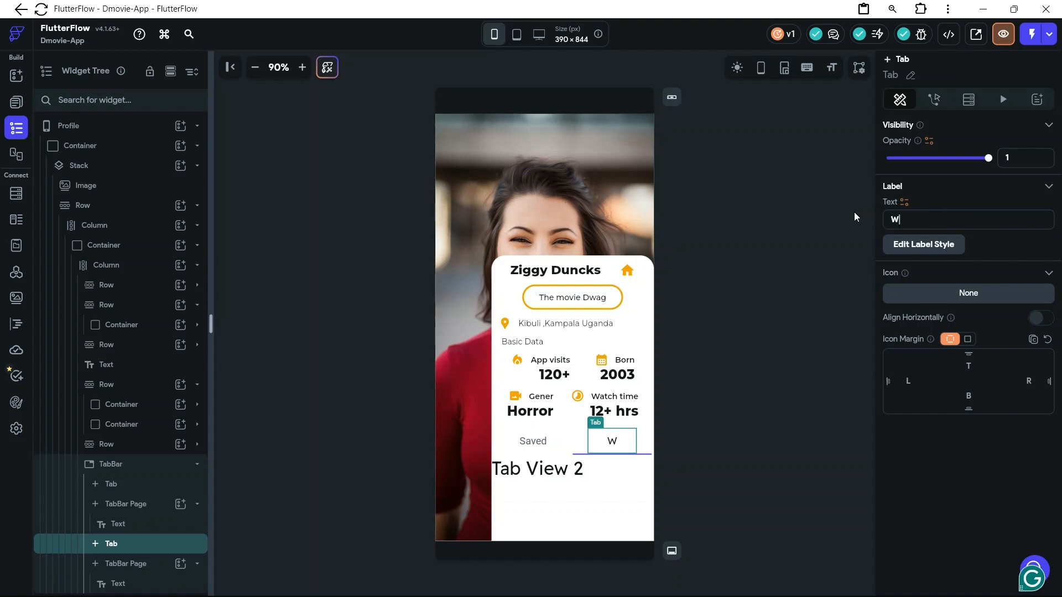
text(atch Lat)
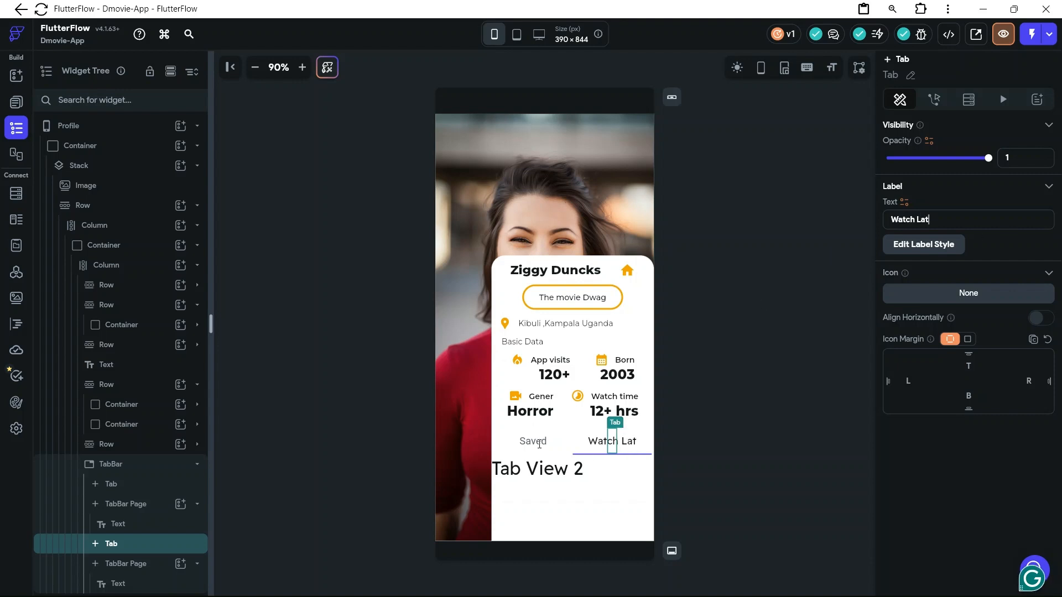
text(er)
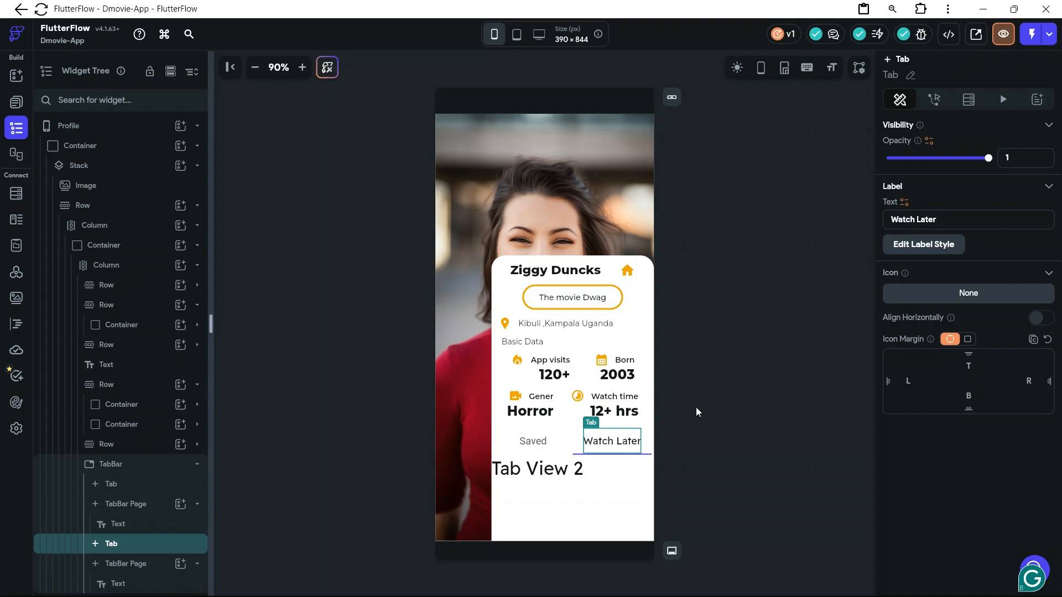
Set the TabBar's label style to the Montserrat font family with font weight 600 - Semi Bold
click(539, 449)
click(927, 249)
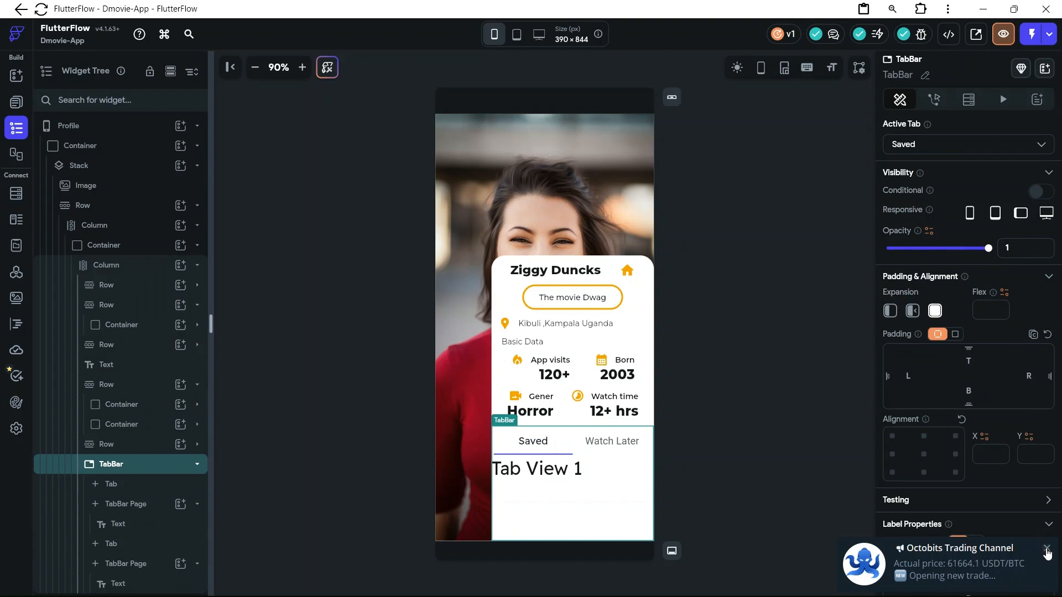
scroll(1020, 444, down, 2)
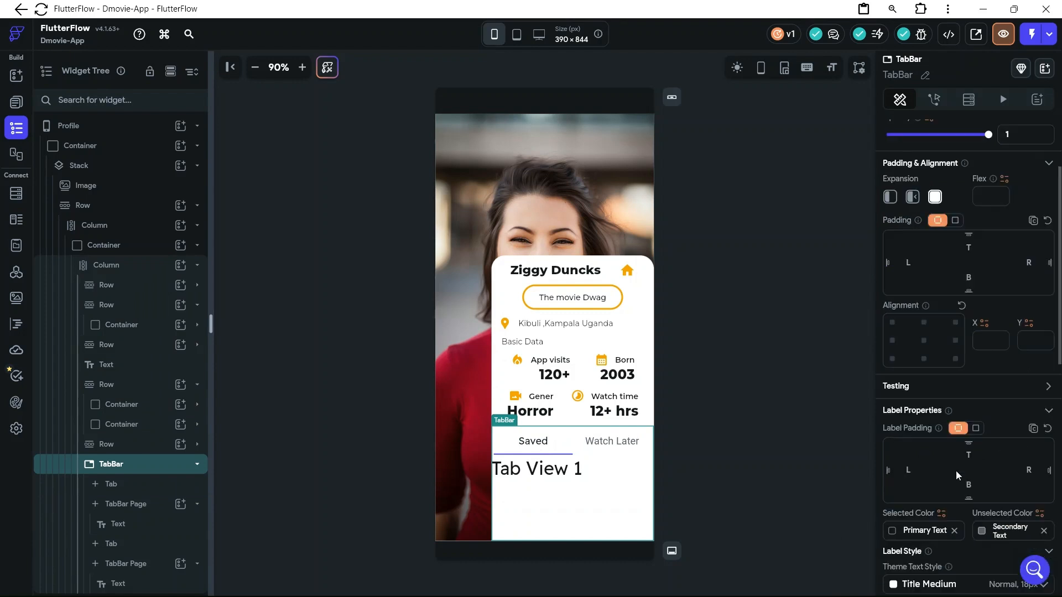
scroll(926, 492, down, 4)
scroll(927, 493, down, 1)
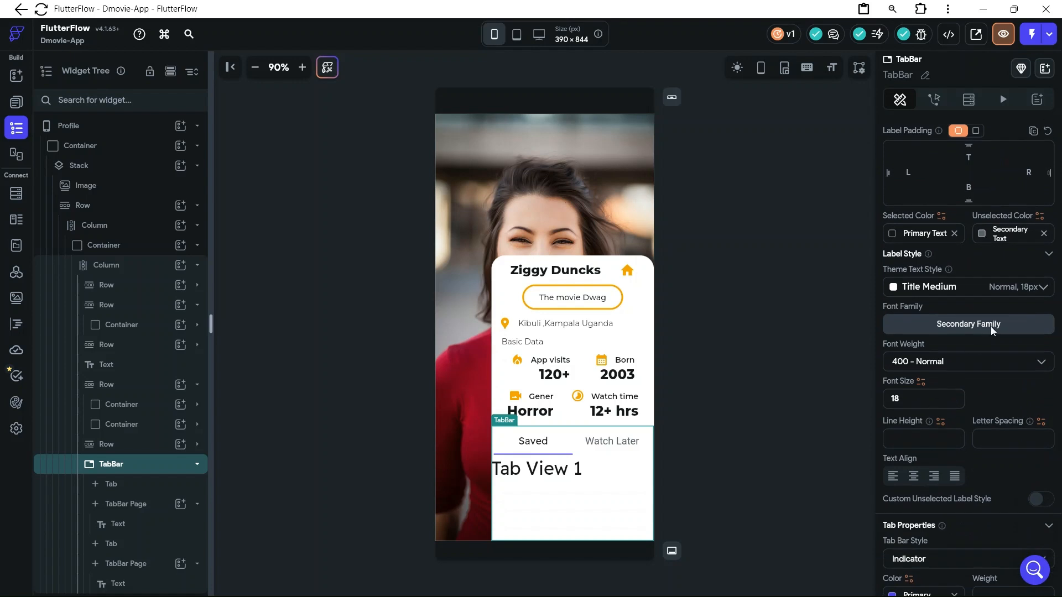
click(976, 327)
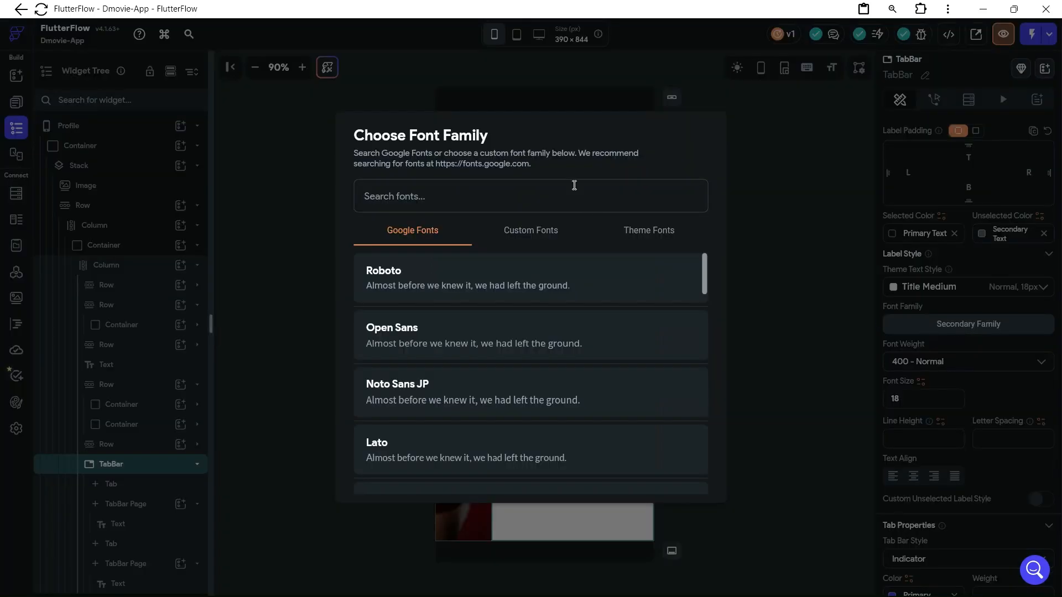
click(528, 191)
text(mons)
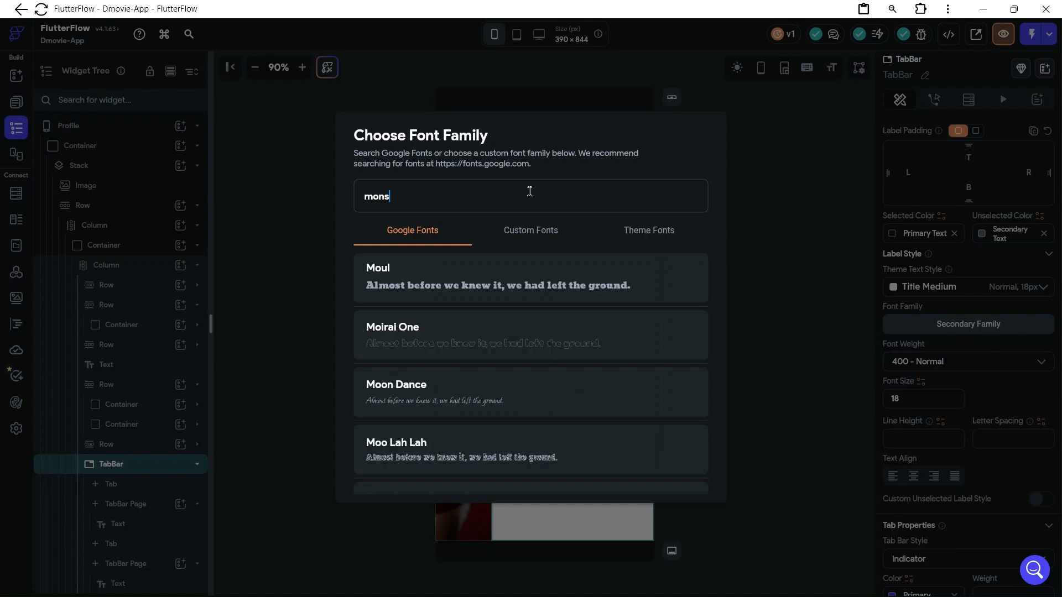
click(478, 342)
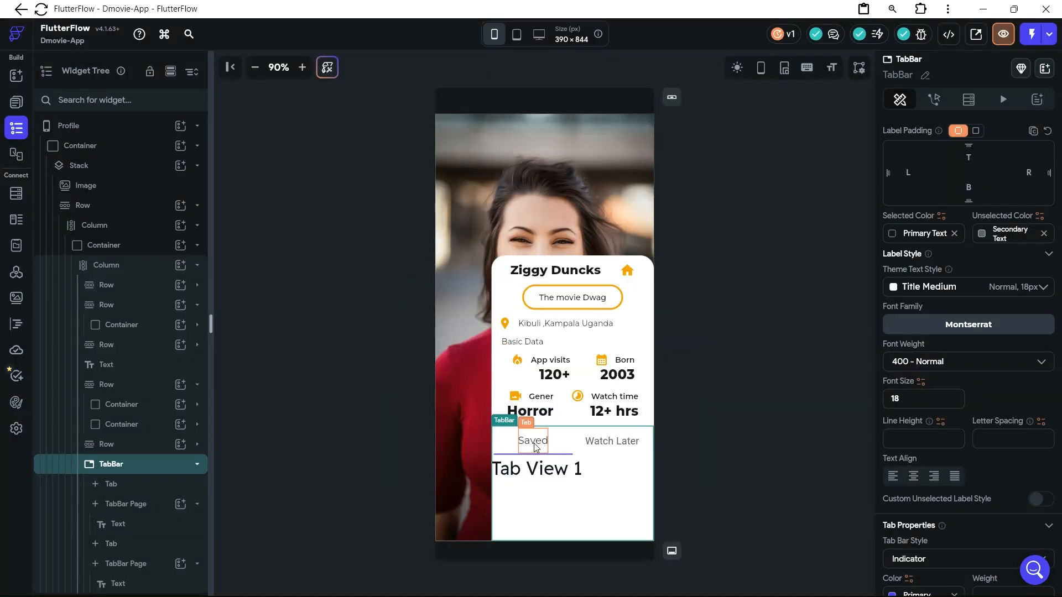
click(929, 370)
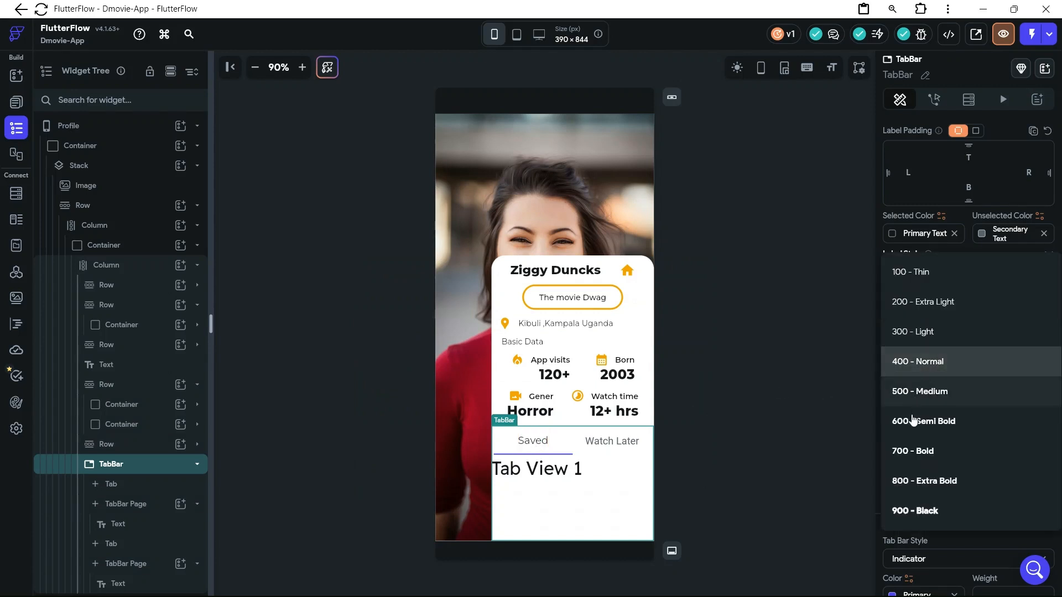
click(914, 422)
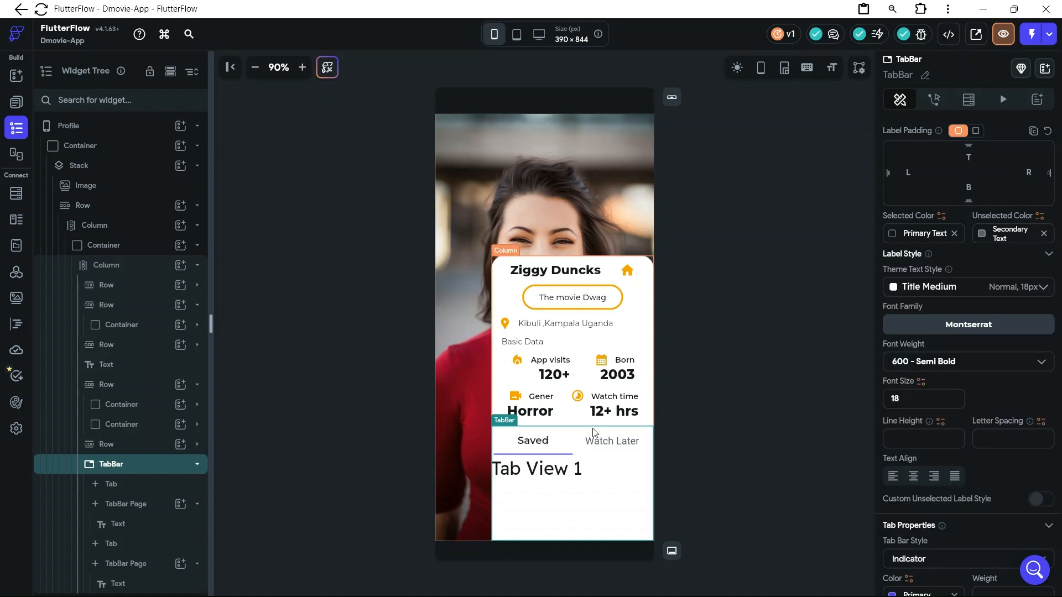
Check the label style of the "Watch Later" tab, returning to the "Saved" tab
click(600, 445)
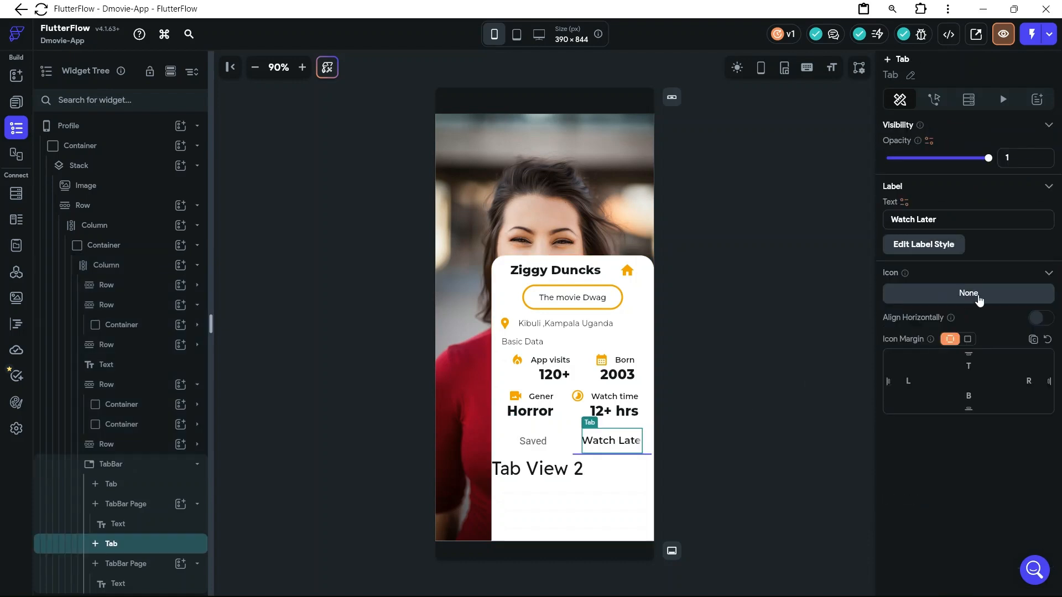
click(956, 244)
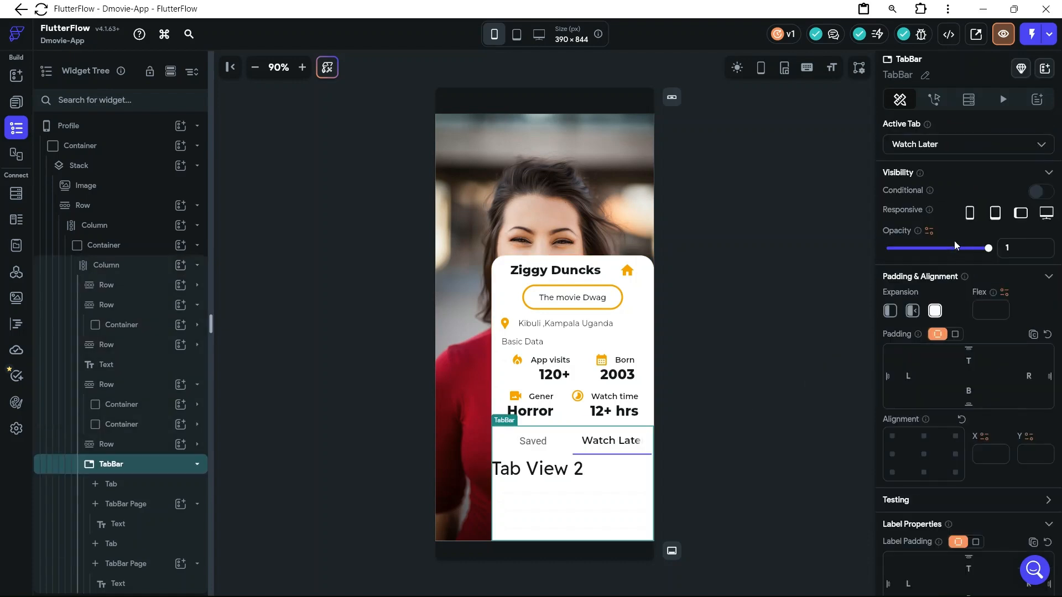
scroll(961, 423, down, 5)
scroll(962, 423, down, 1)
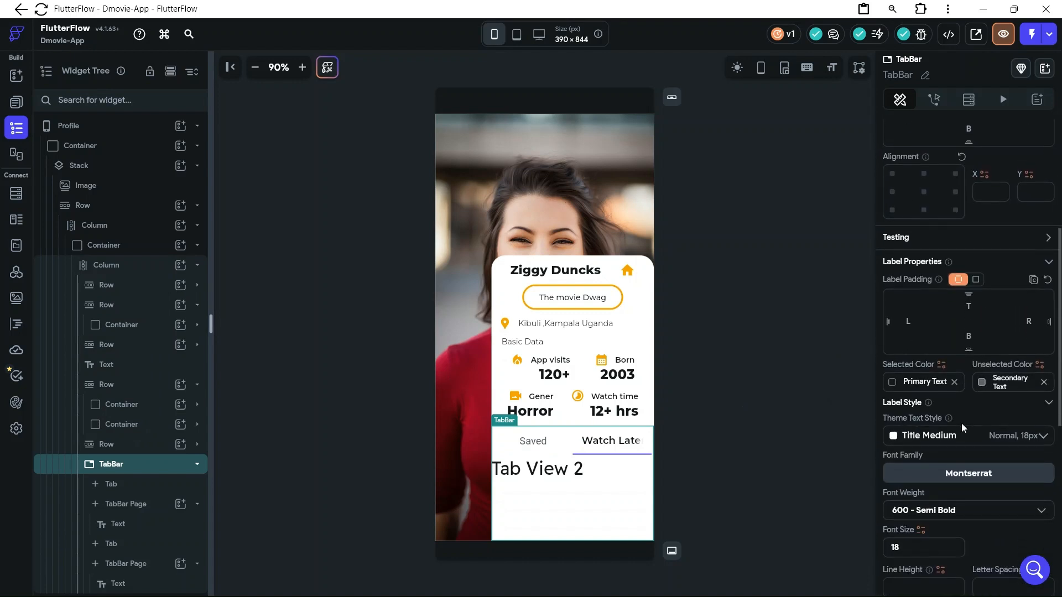
click(532, 441)
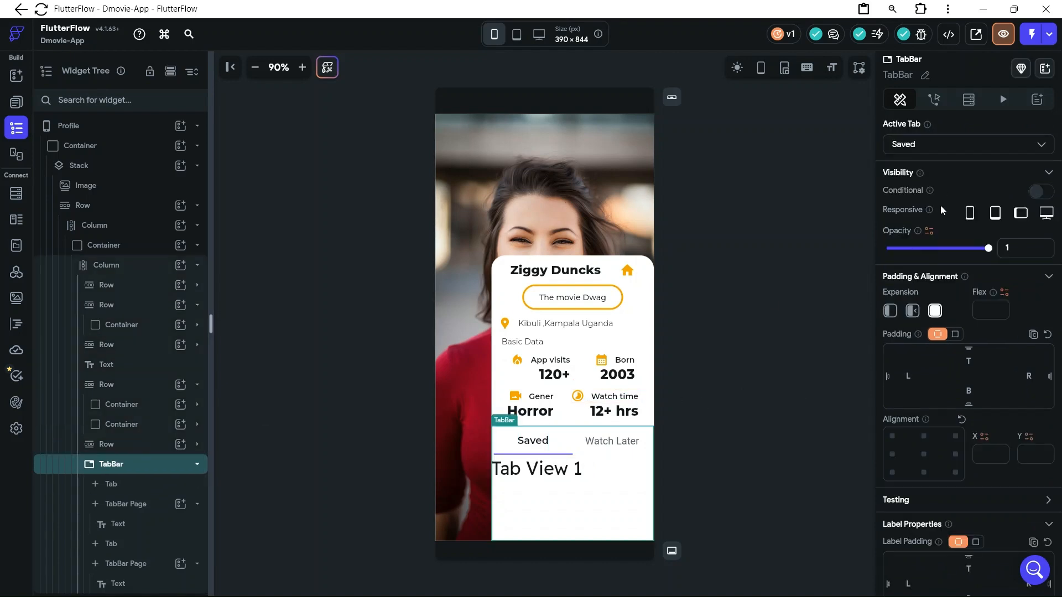
Try to paste the hex code F0A500 from the clipboard history into the TabBar's indicator color
scroll(937, 239, down, 6)
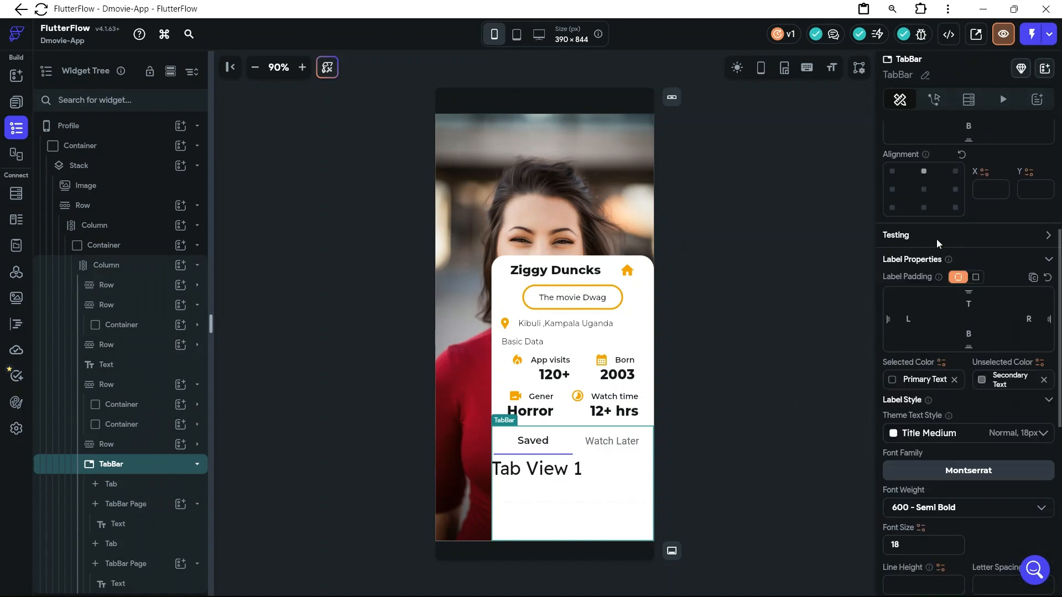
scroll(937, 239, down, 10)
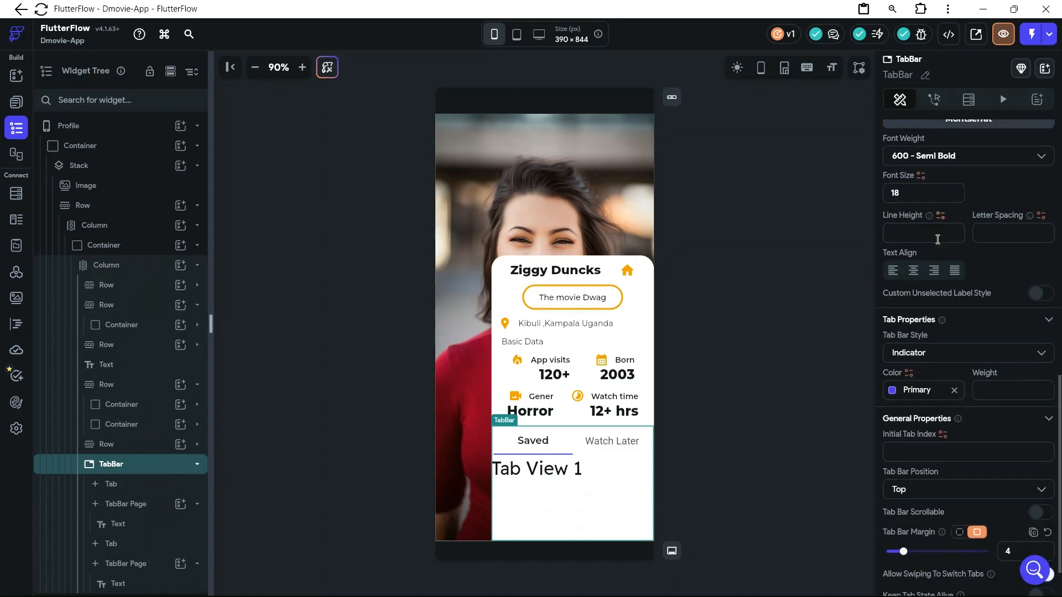
click(915, 334)
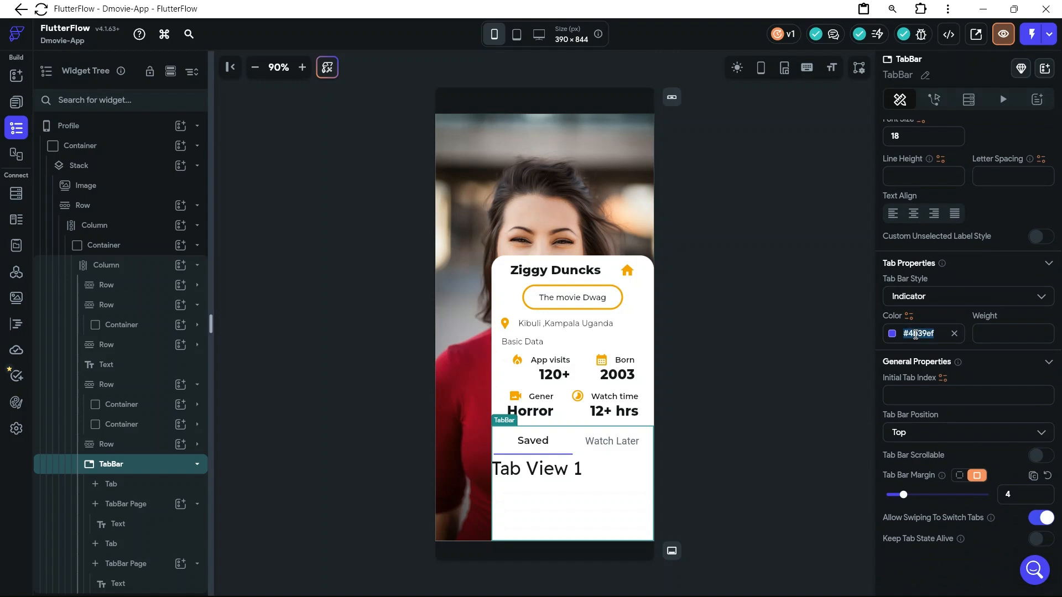
text(BFEE4D1FB0)
key(BackSpace)
key(BackSpace)
key(BackSpace)
key(BackSpace)
key(BackSpace)
key(BackSpace)
key(BackSpace)
key(BackSpace)
key(BackSpace)
key(BackSpace)
key(BackSpace)
key(BackSpace)
text(B2FBFBFB0B)
key(super+v)
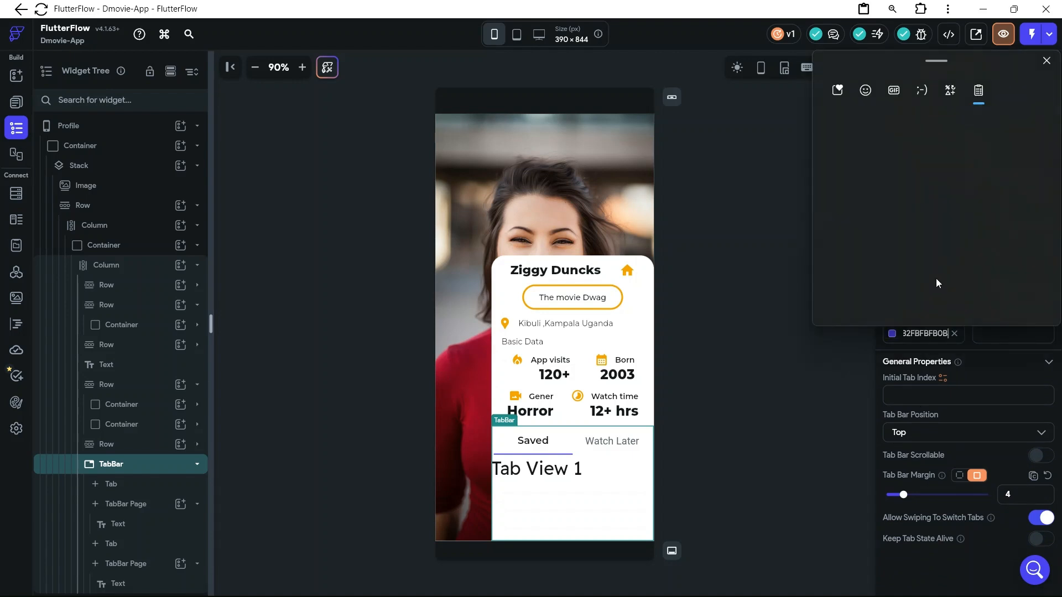
scroll(878, 251, down, 1)
scroll(878, 272, down, 2)
scroll(877, 272, up, 1)
click(874, 201)
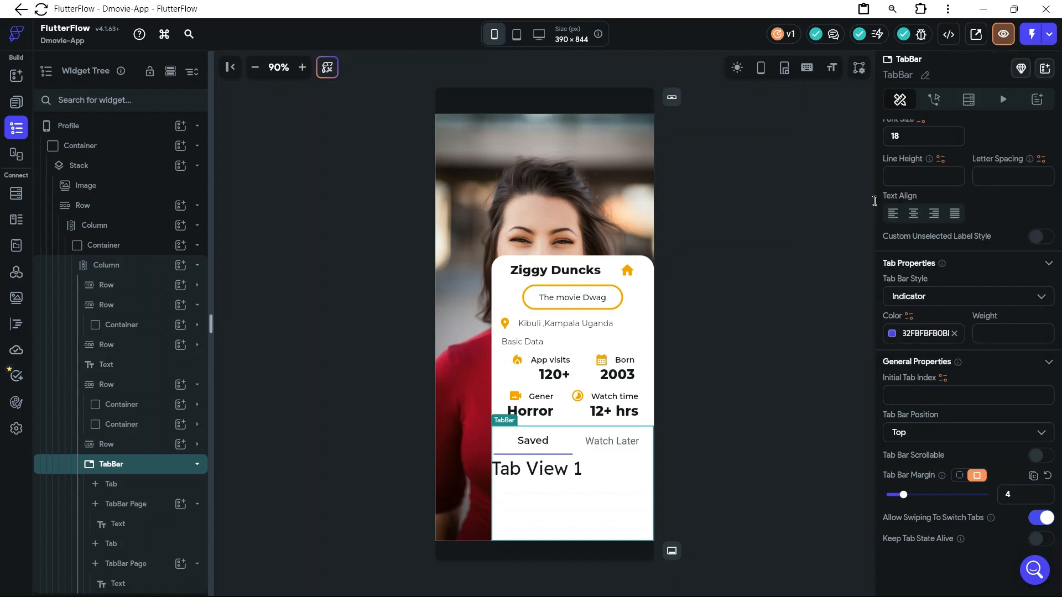
Clear the TabBar's indicator color and replace it with the copied hex value F0A500
click(955, 334)
key(super+v)
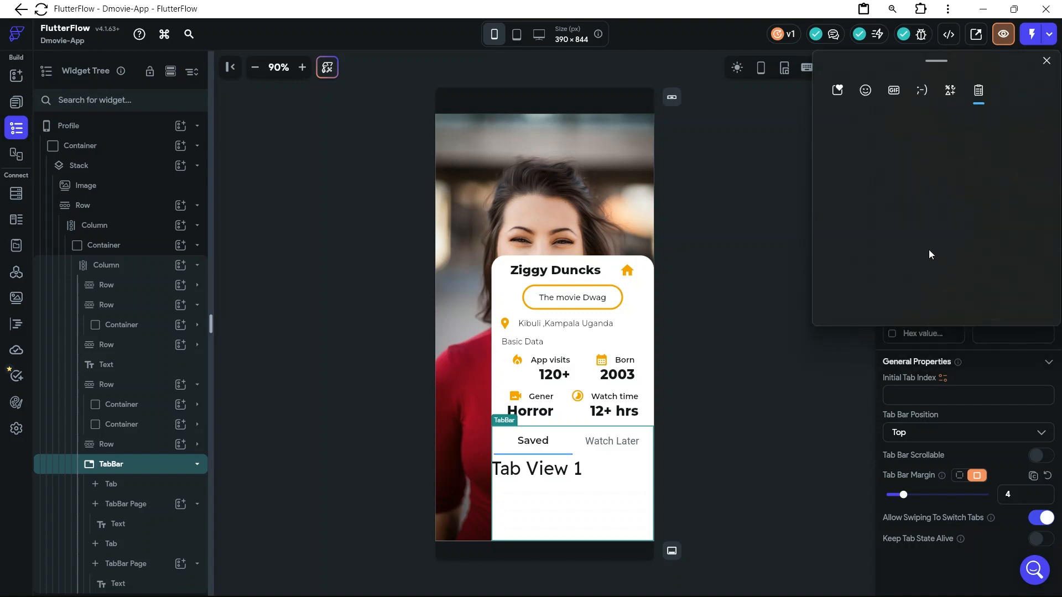
scroll(950, 234, down, 1)
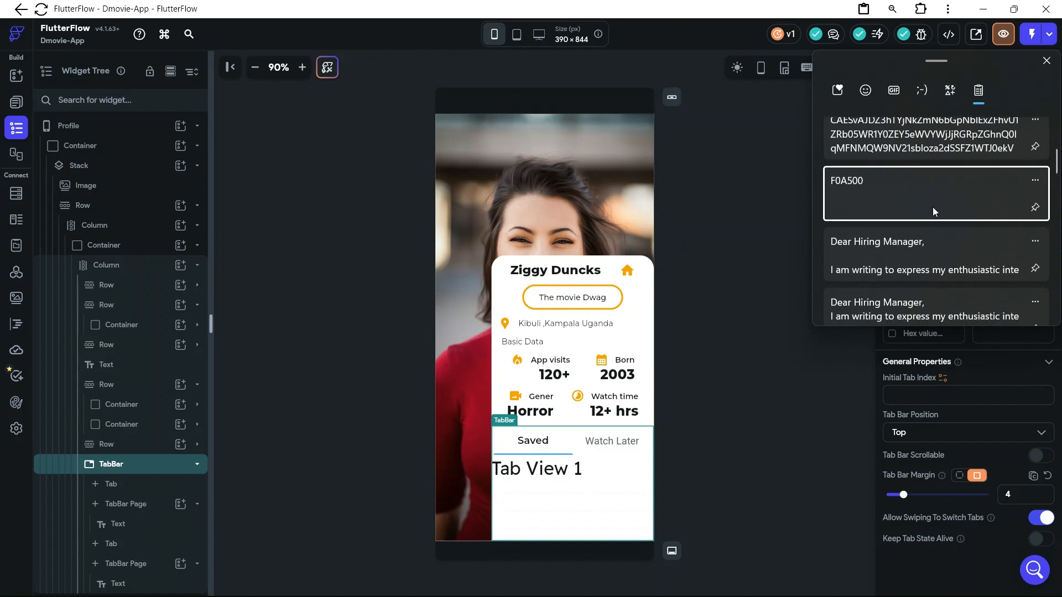
click(935, 339)
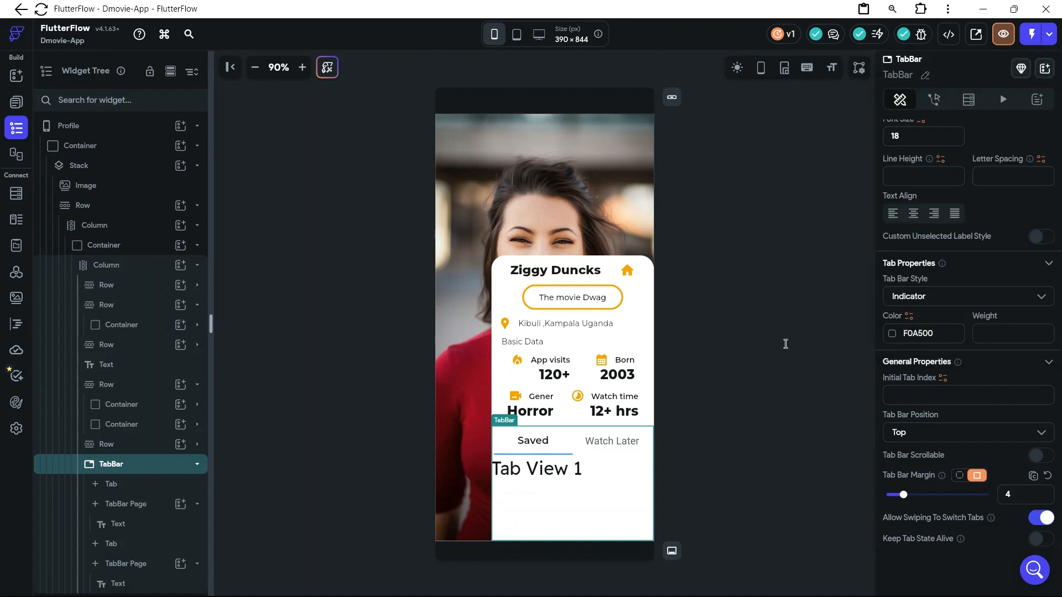
key(Return)
Set the TabBar's indicator weight to 2 and its Tab Bar Margin to 2
click(1015, 494)
text(4)
click(1015, 496)
key(BackSpace)
text(2)
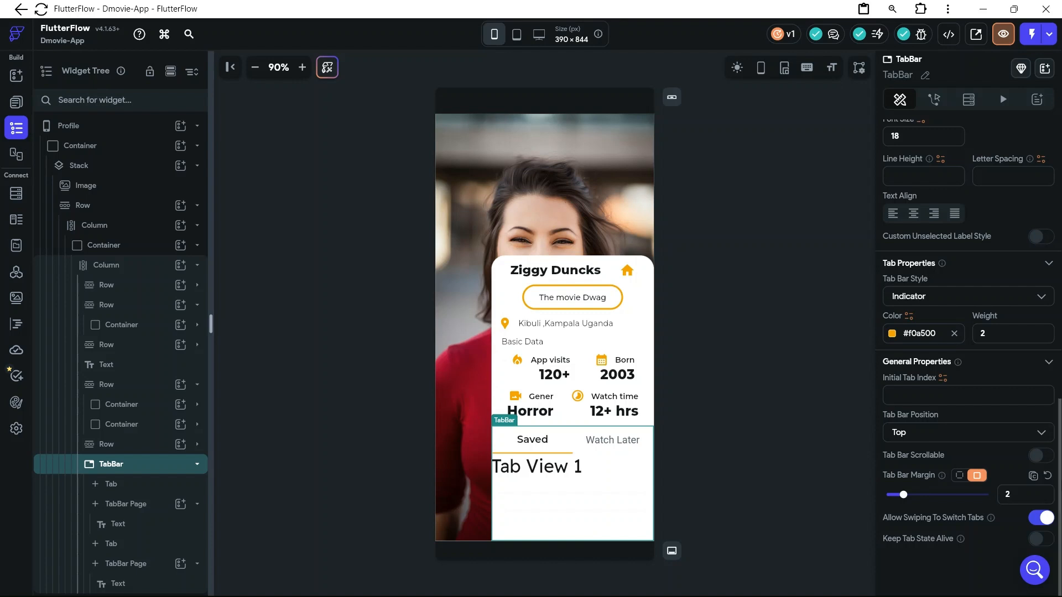
scroll(1021, 462, up, 1)
scroll(1013, 447, up, 3)
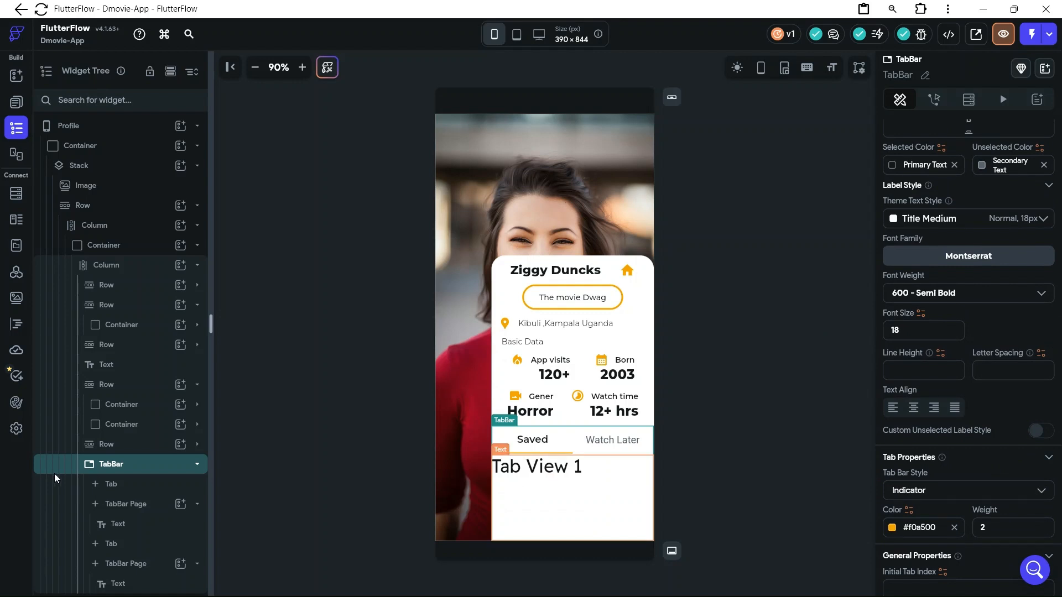
click(169, 523)
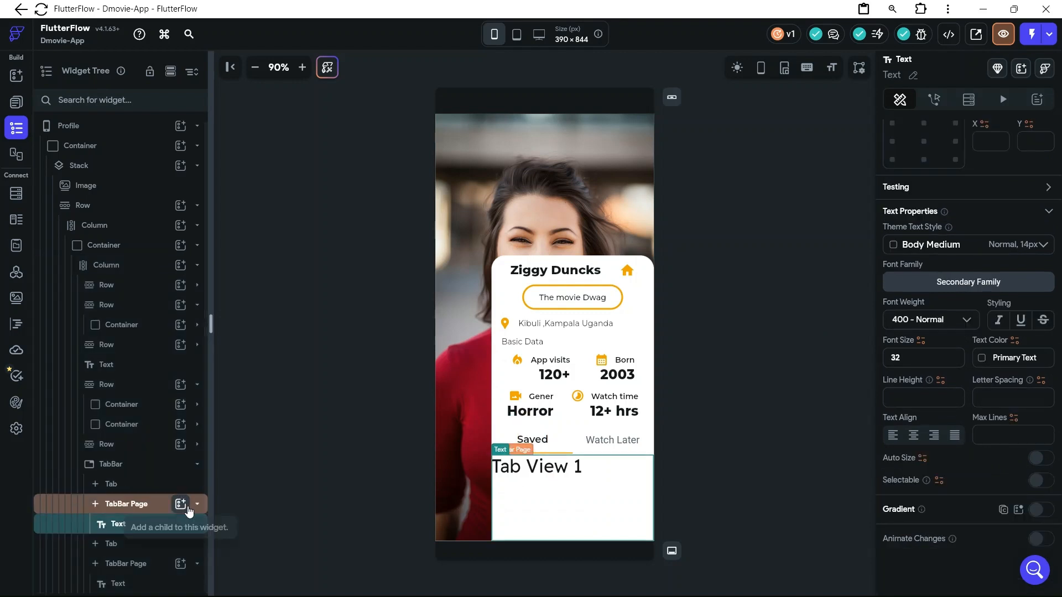
right_click(110, 535)
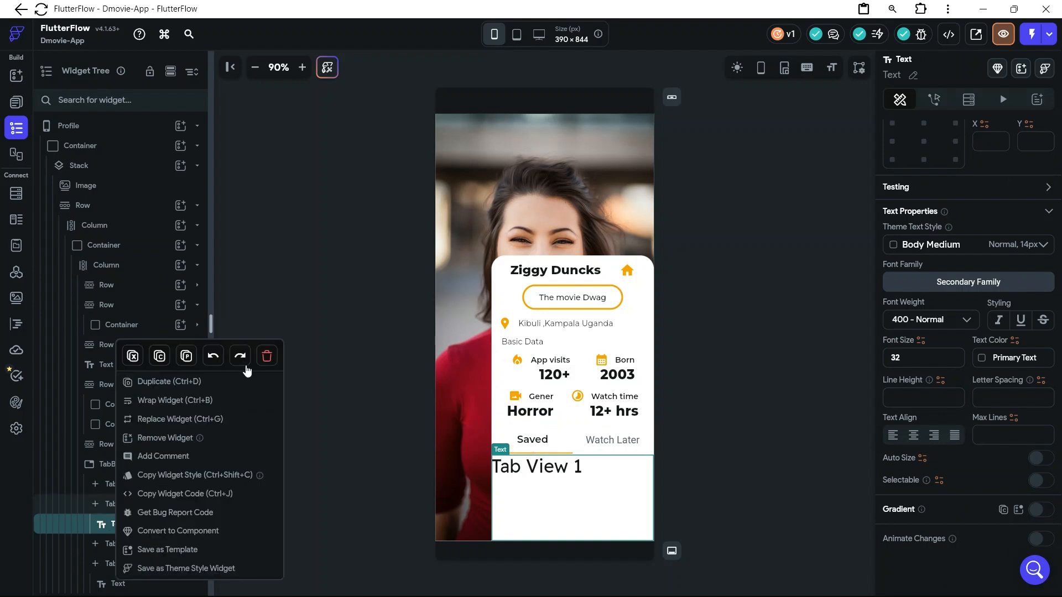
click(146, 381)
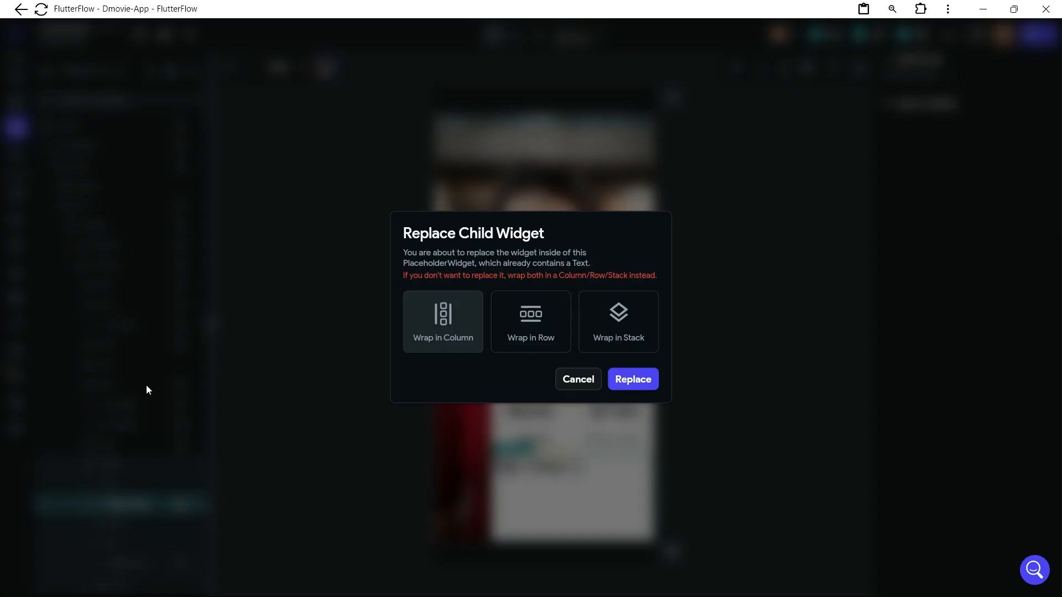
click(586, 382)
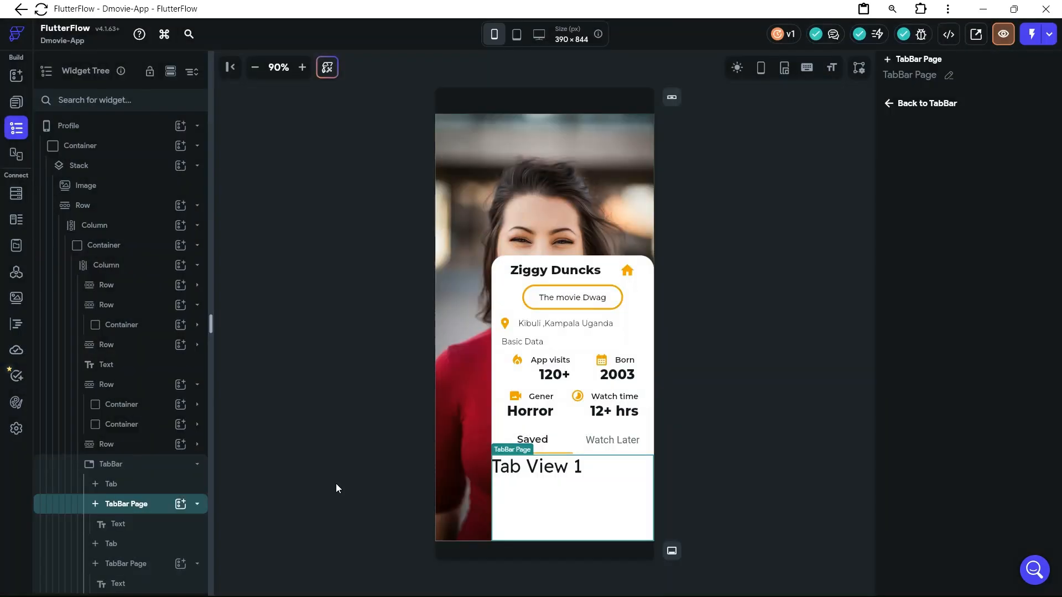
Delete the "Tab View 1" text from the Saved tab's TabBar Page
click(146, 525)
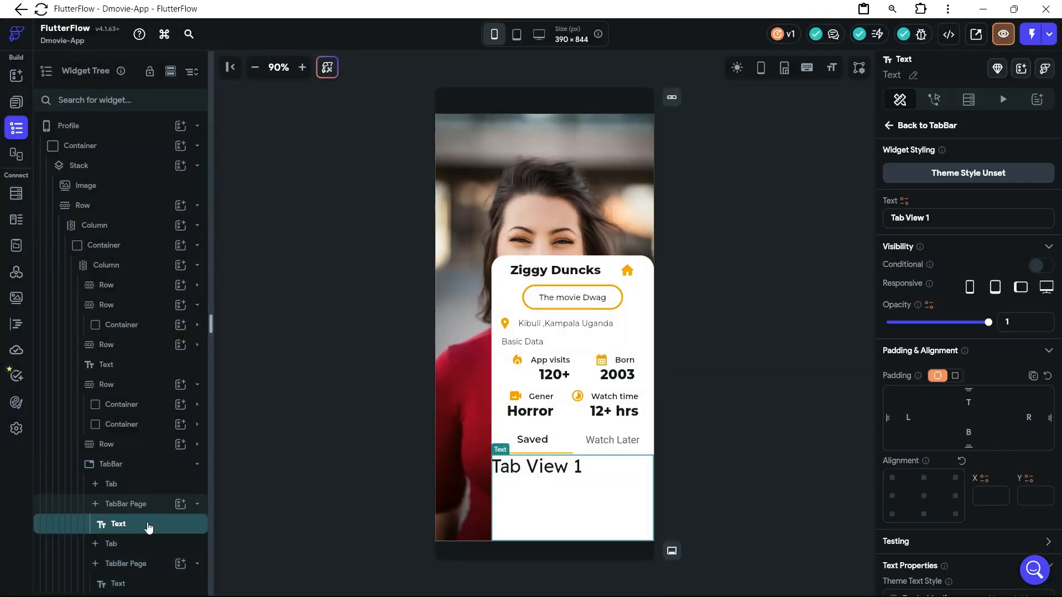
right_click(148, 527)
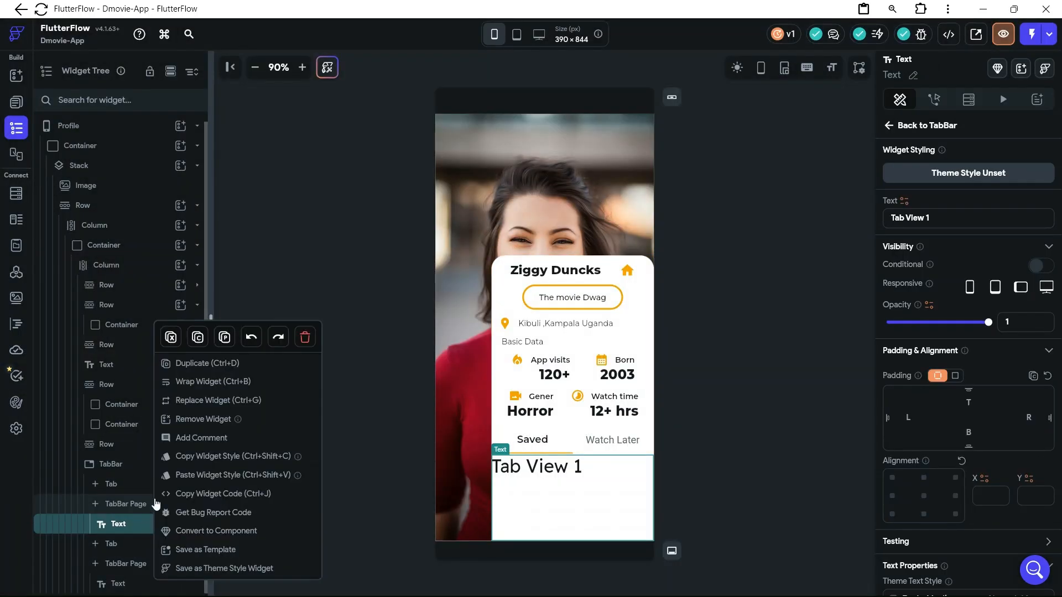
click(304, 338)
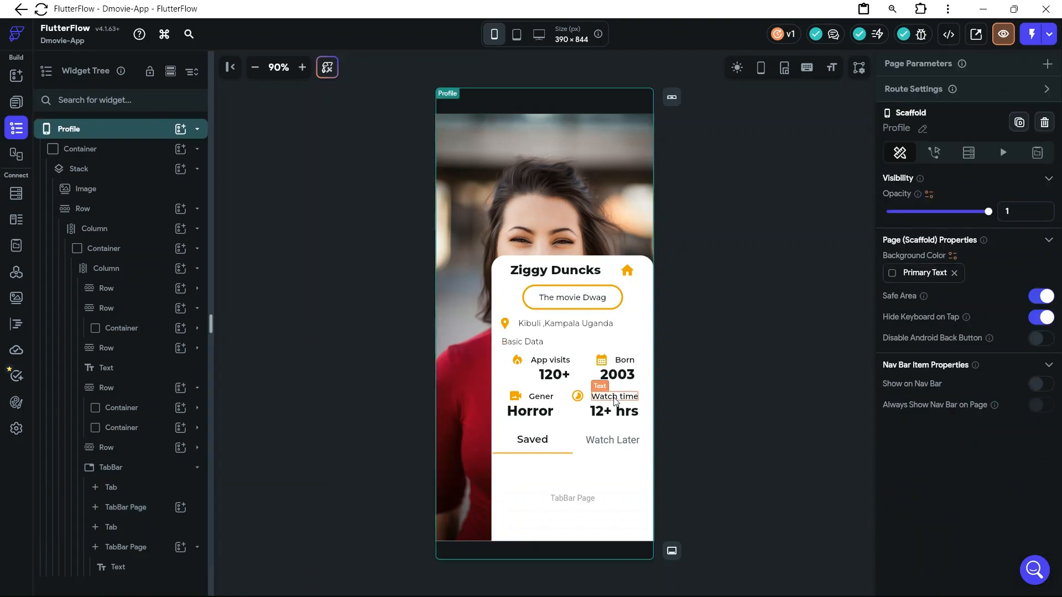
Add a Column to the Saved tab's empty TabBar Page
click(557, 486)
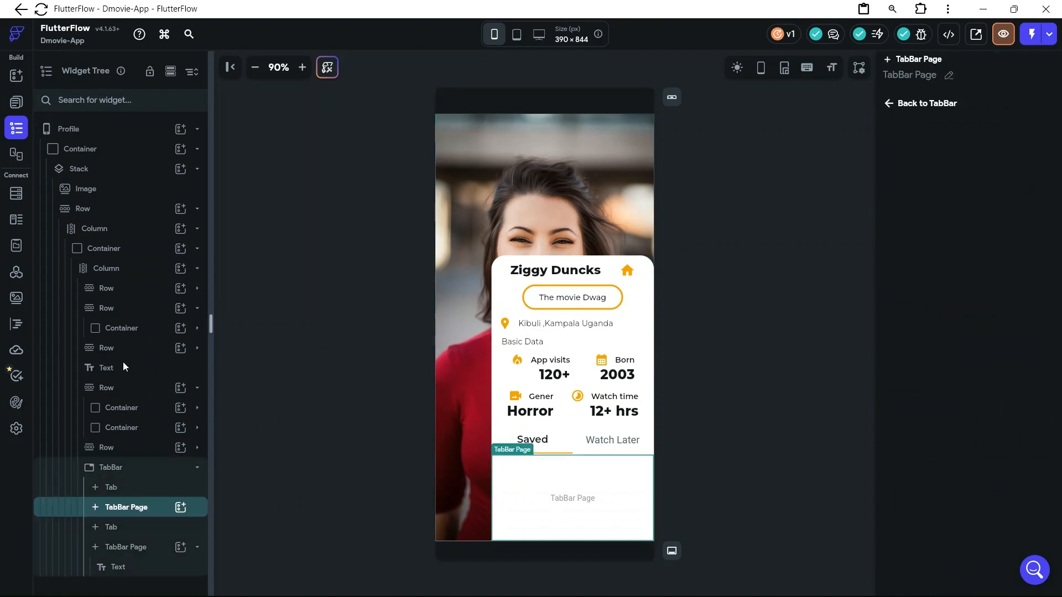
click(180, 508)
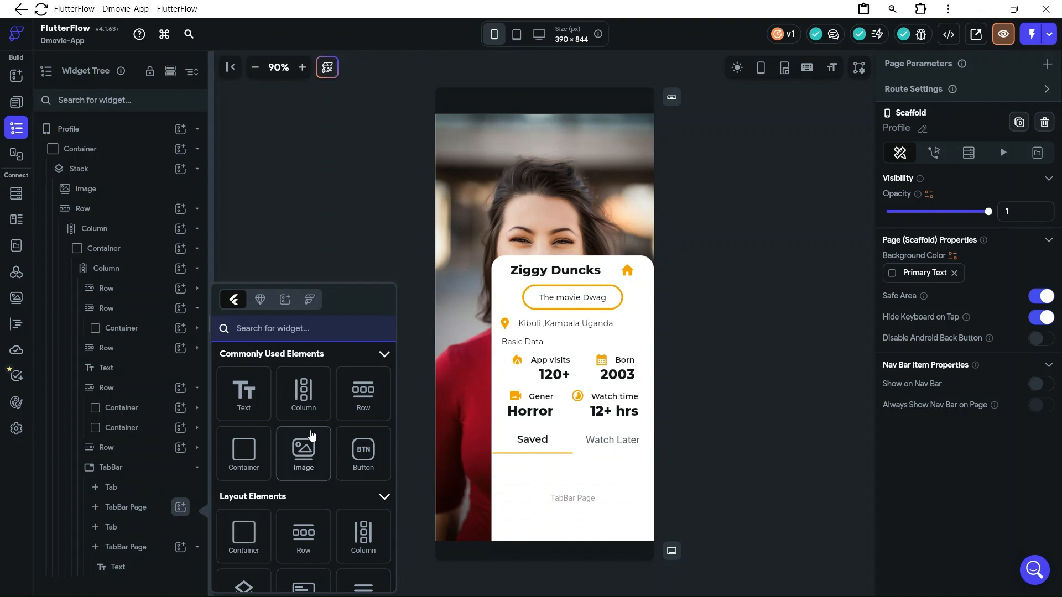
click(304, 407)
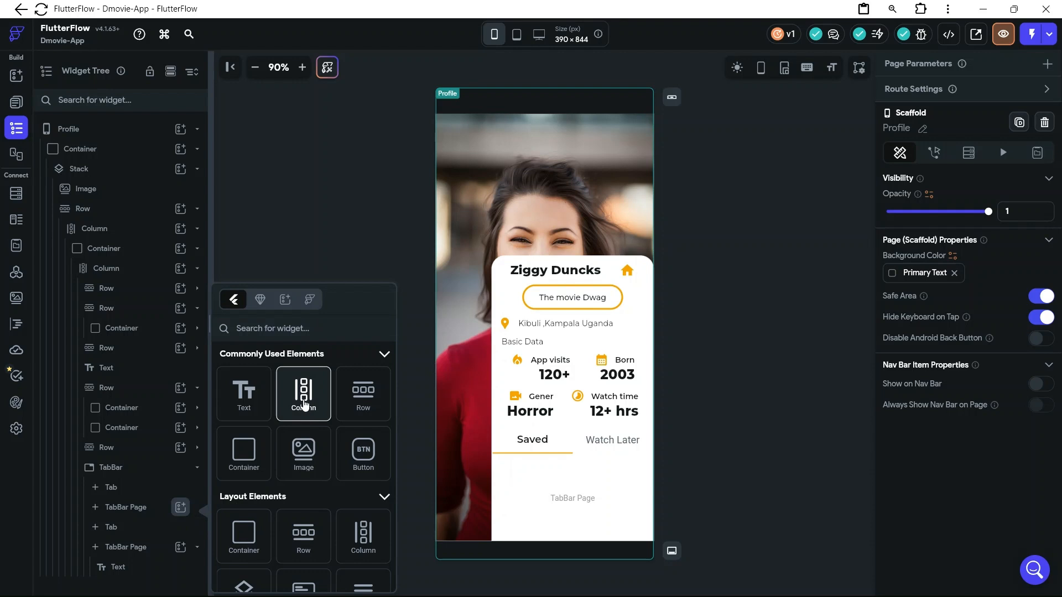
click(305, 406)
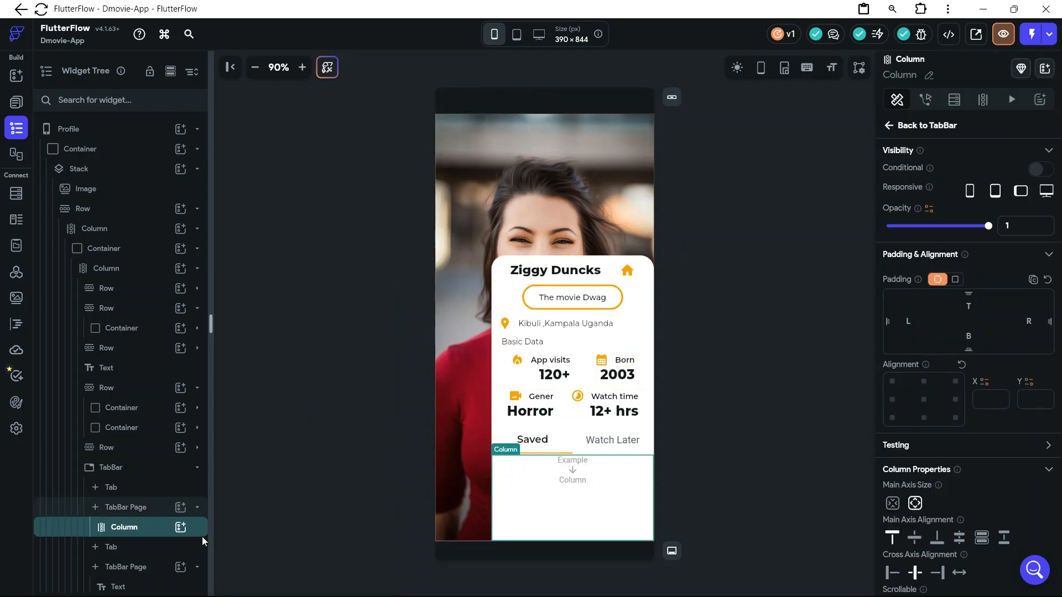
Insert a Row inside the Column on the Saved tab's page
click(180, 528)
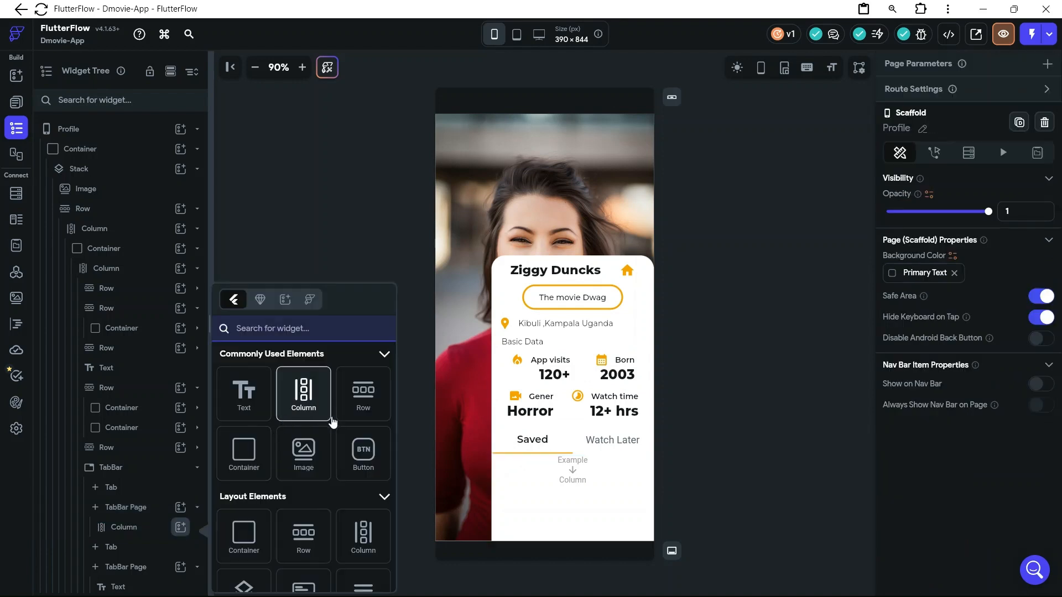
click(368, 416)
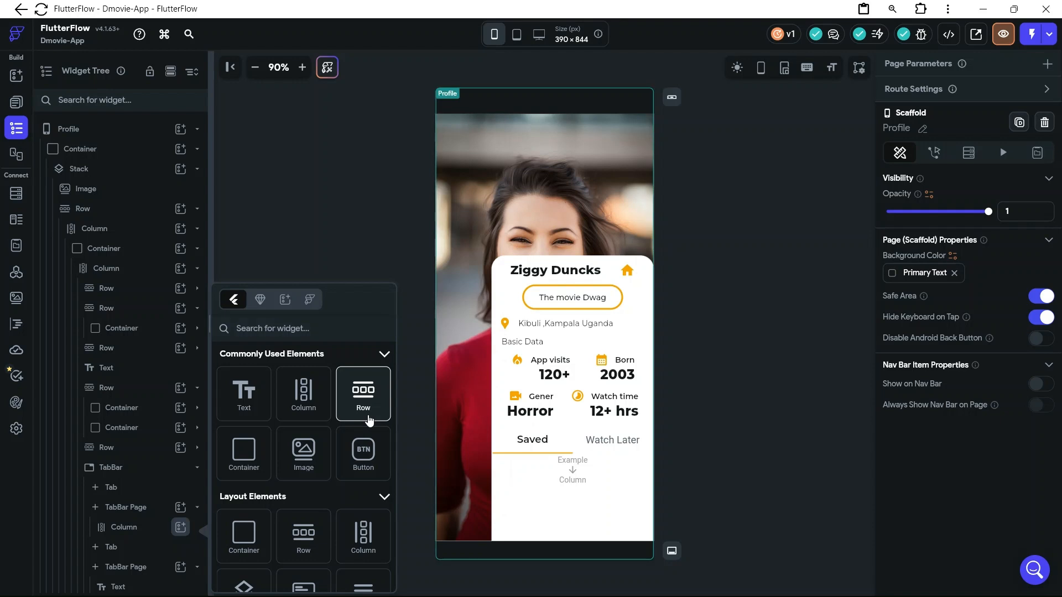
click(368, 418)
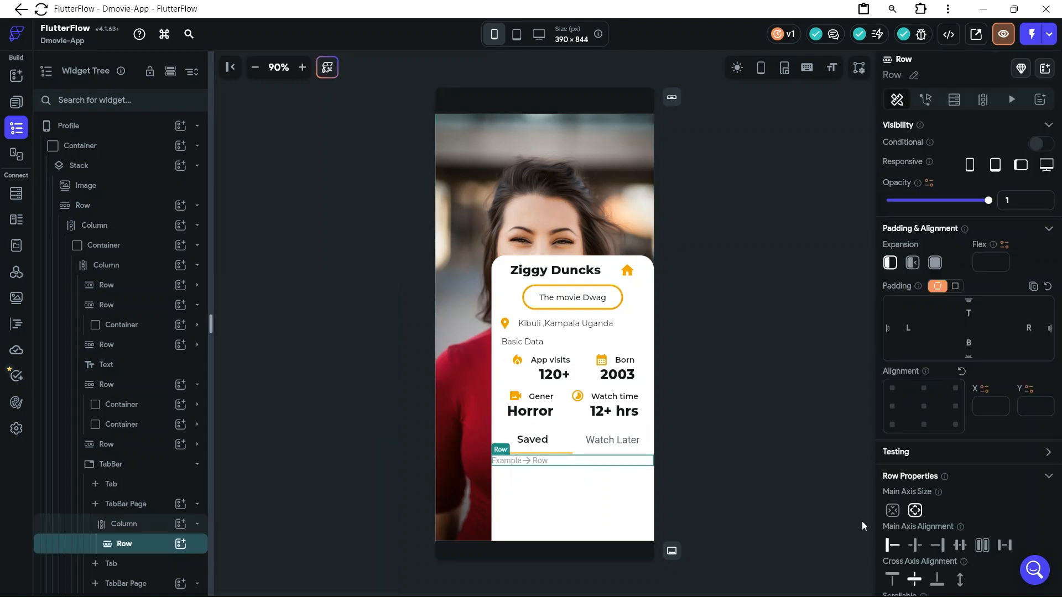
Give the Saved tab's new Row a top padding of 12 and a left padding of 12
click(971, 315)
text(12)
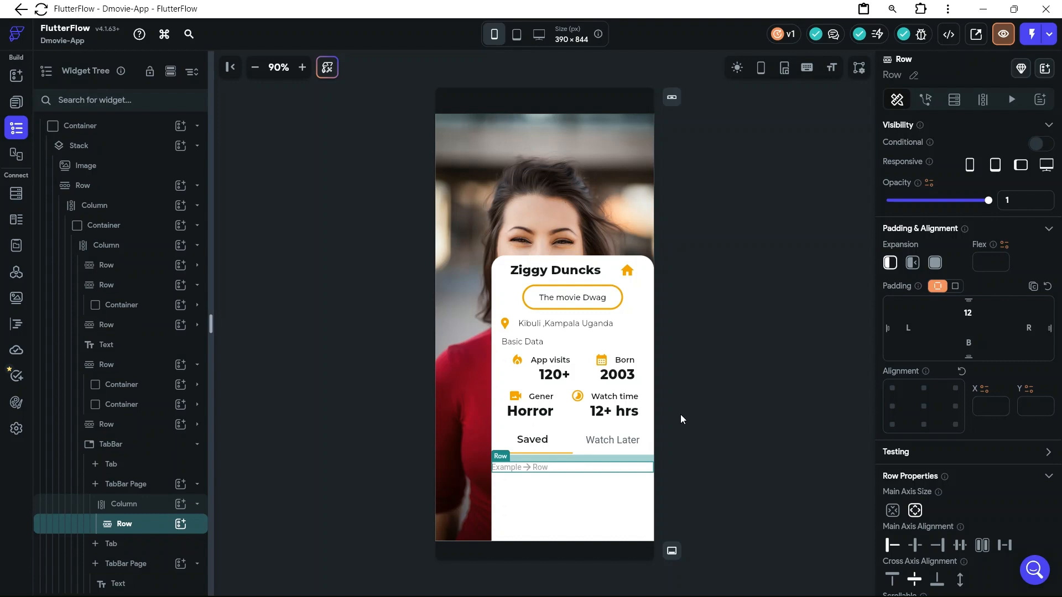
click(593, 493)
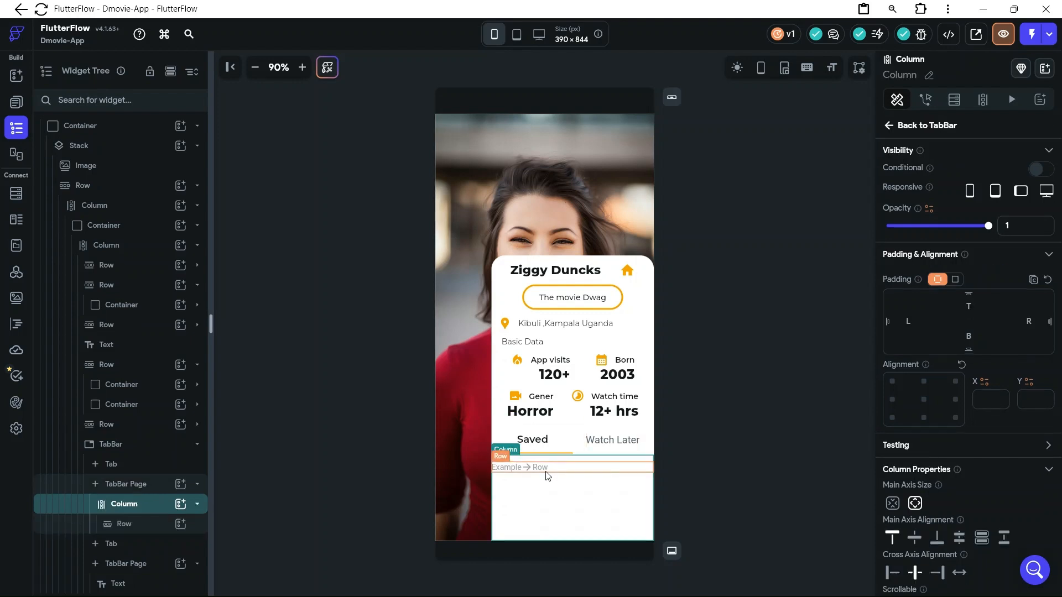
click(547, 474)
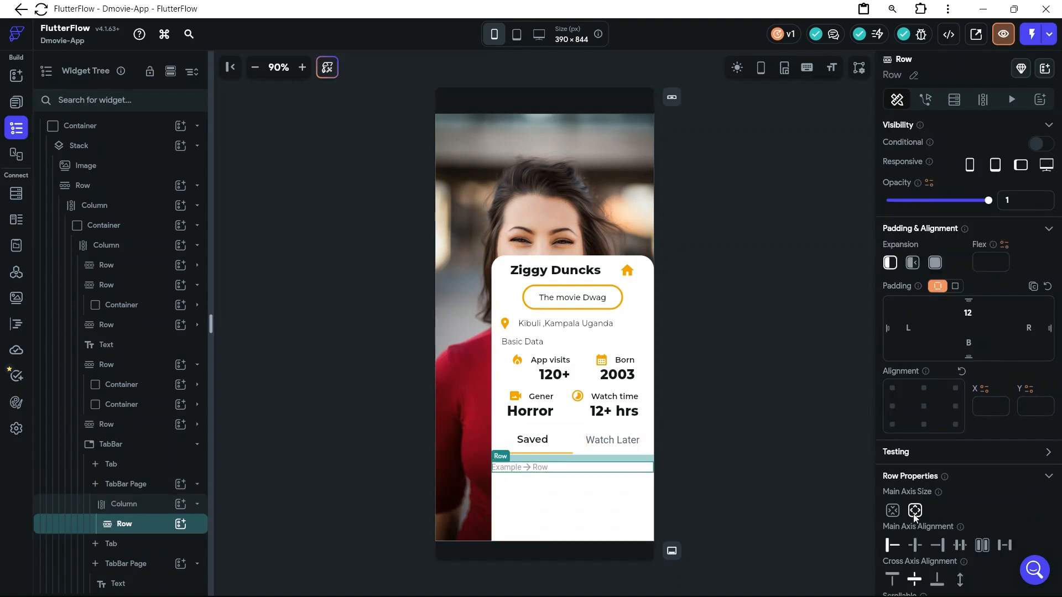
click(909, 328)
text(12)
Add a Container inside the Saved tab's Row and set its width to 90 px
click(181, 524)
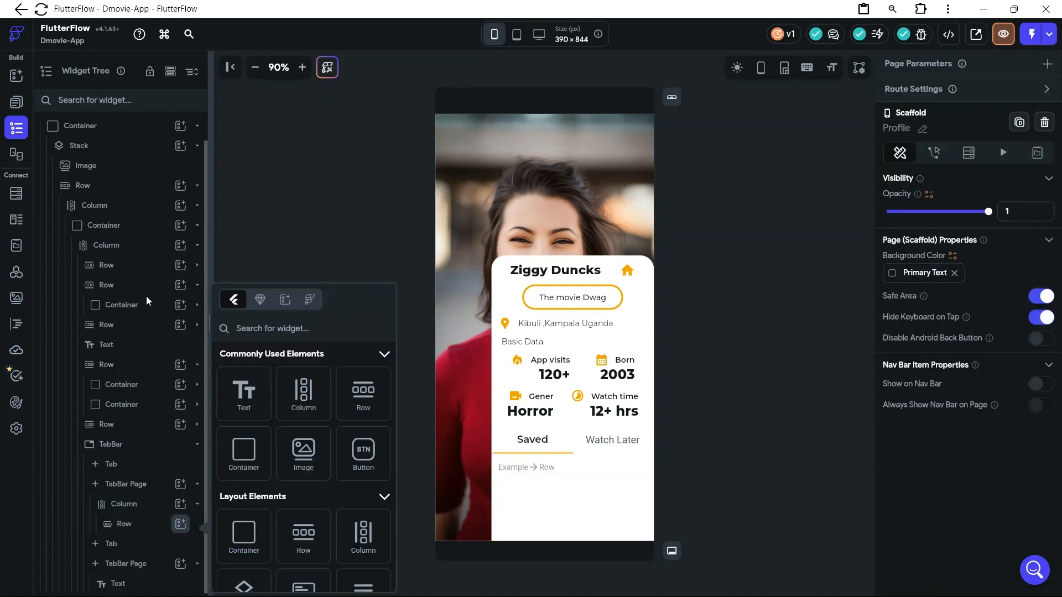
click(246, 469)
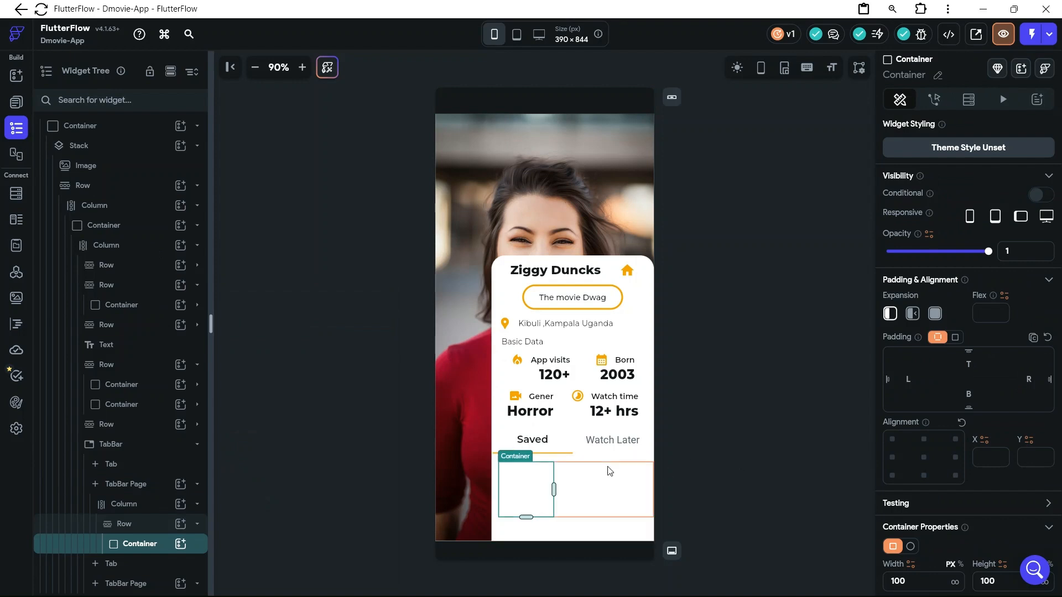
scroll(880, 500, down, 2)
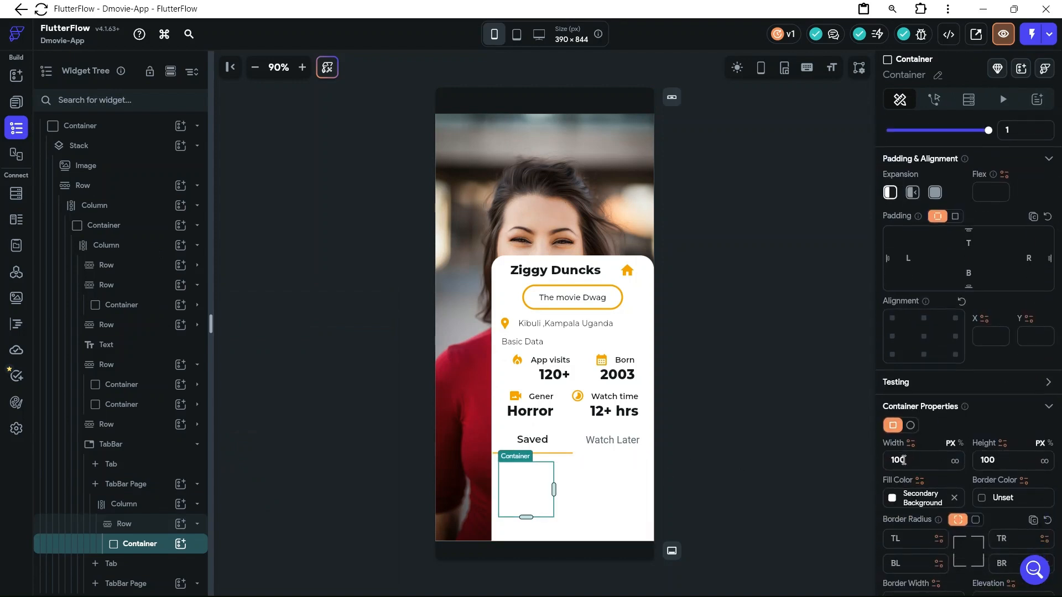
drag(902, 460, 887, 460)
text(95)
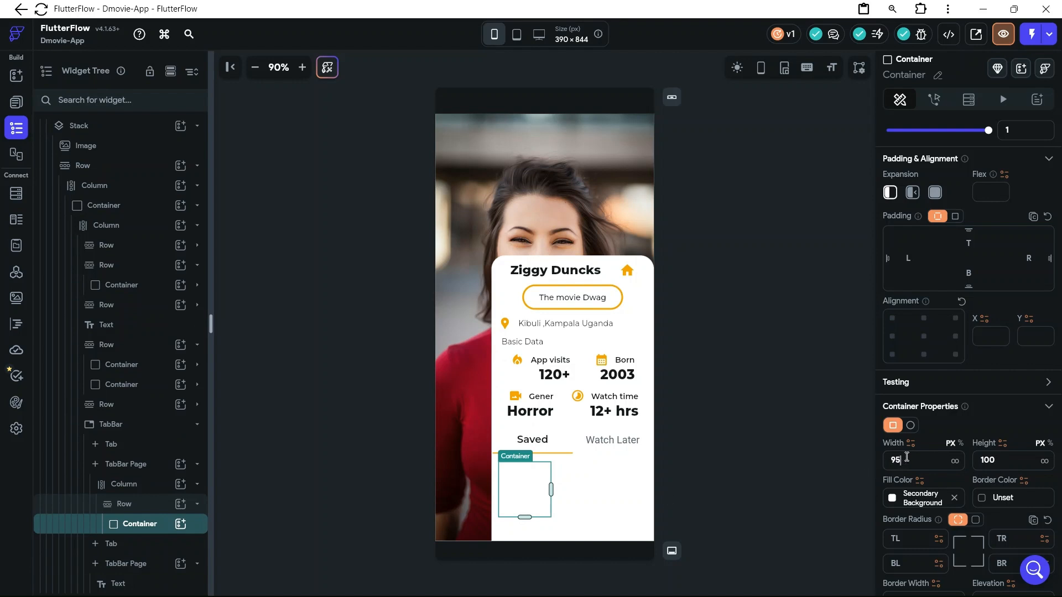
key(BackSpace)
key(BackSpace)
text(0)
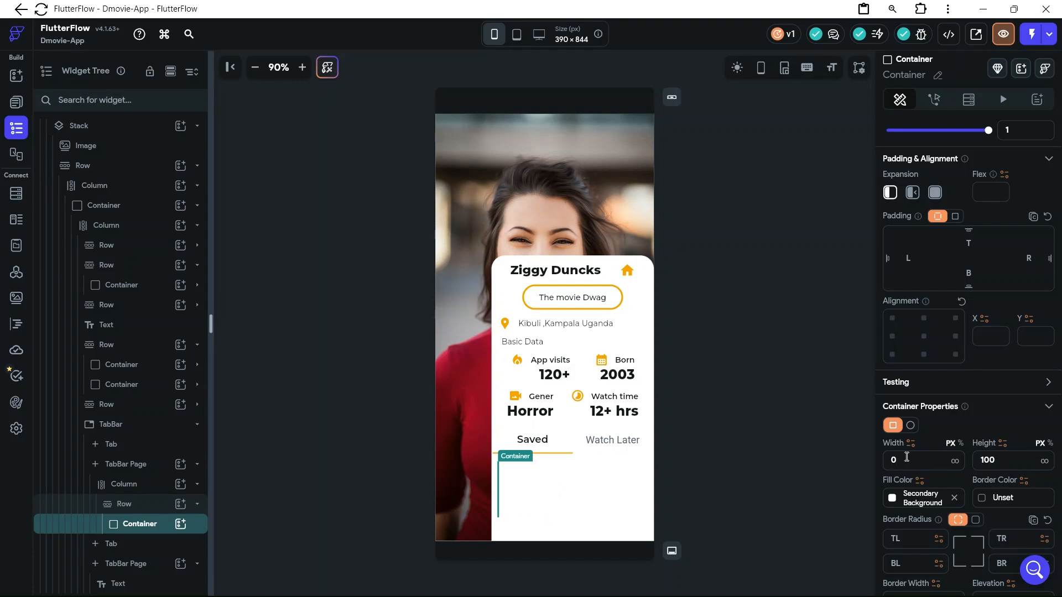
text(9)
Switch to the D-Movies design in Figma, check the movie posters under Saved, and return to FlutterFlow
mouse_move(590, 592)
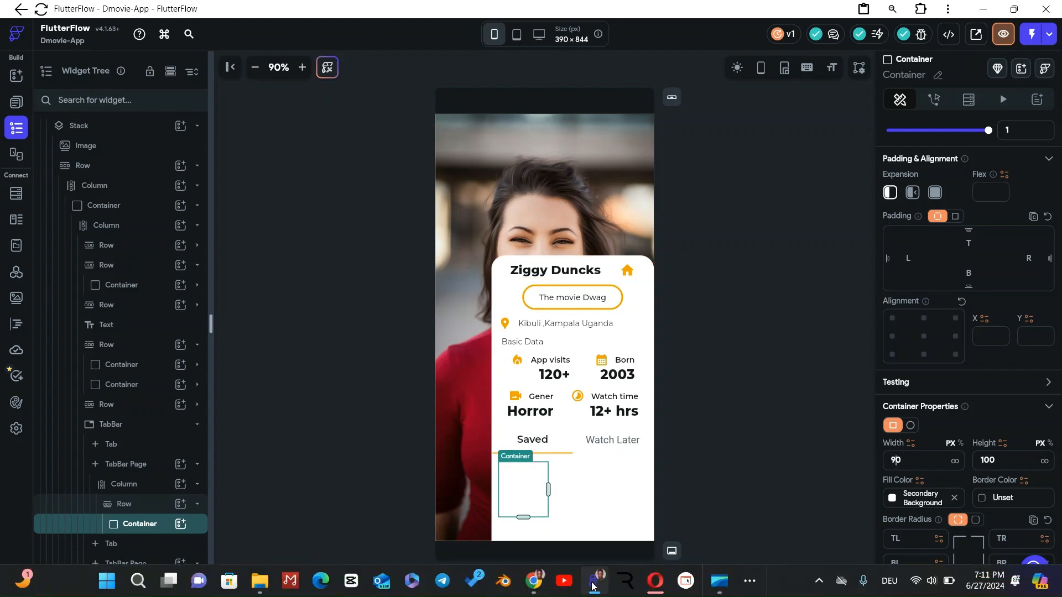
mouse_move(534, 581)
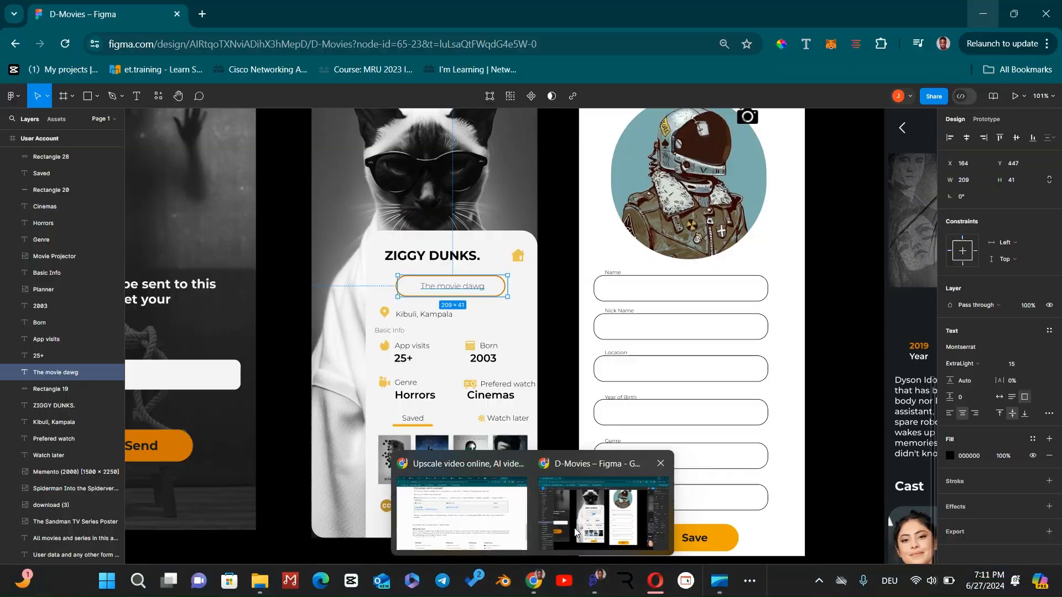
click(575, 533)
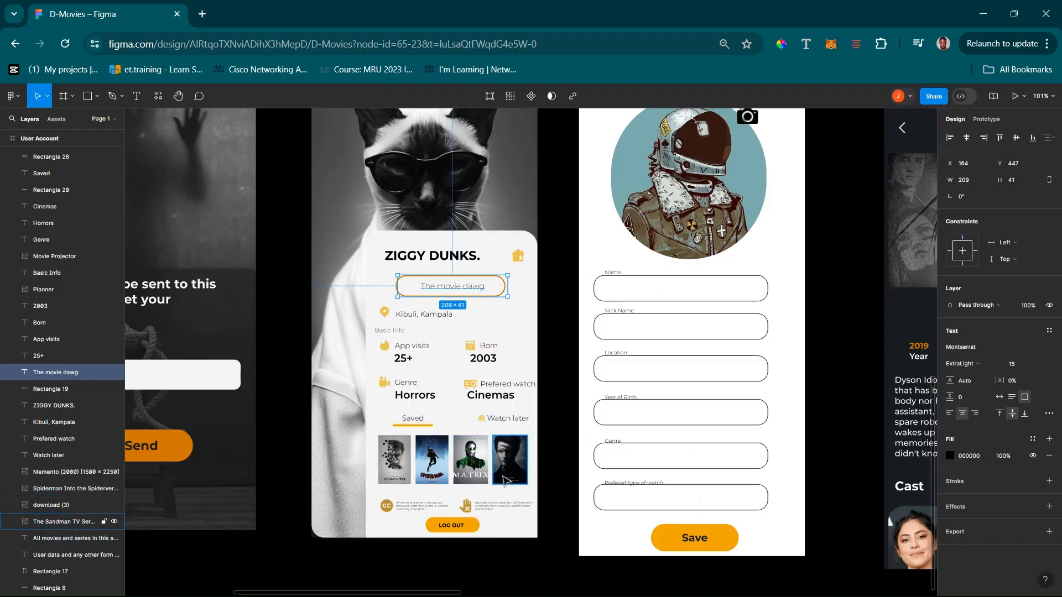
click(983, 14)
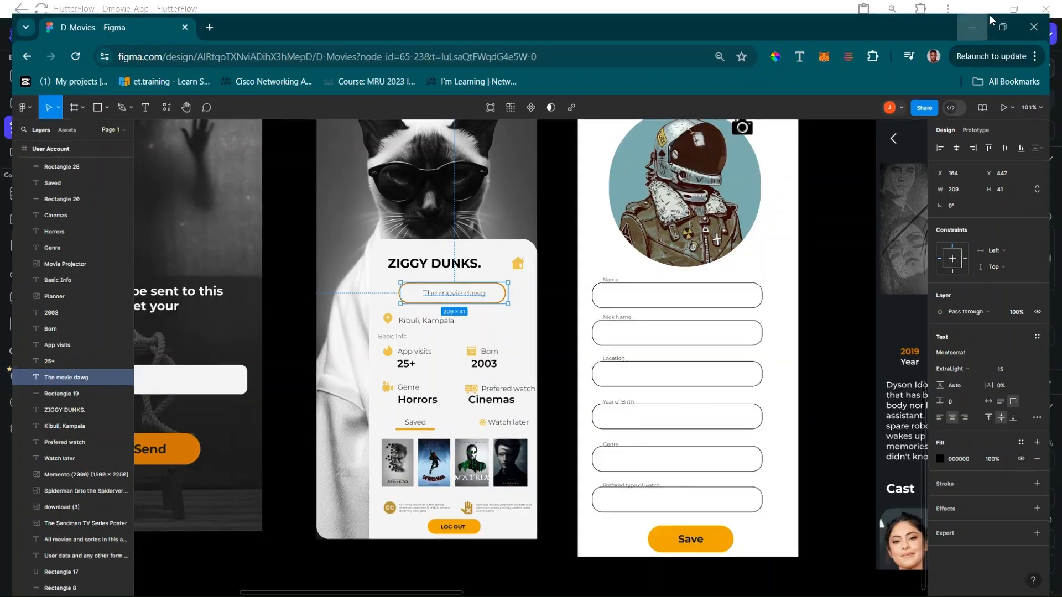
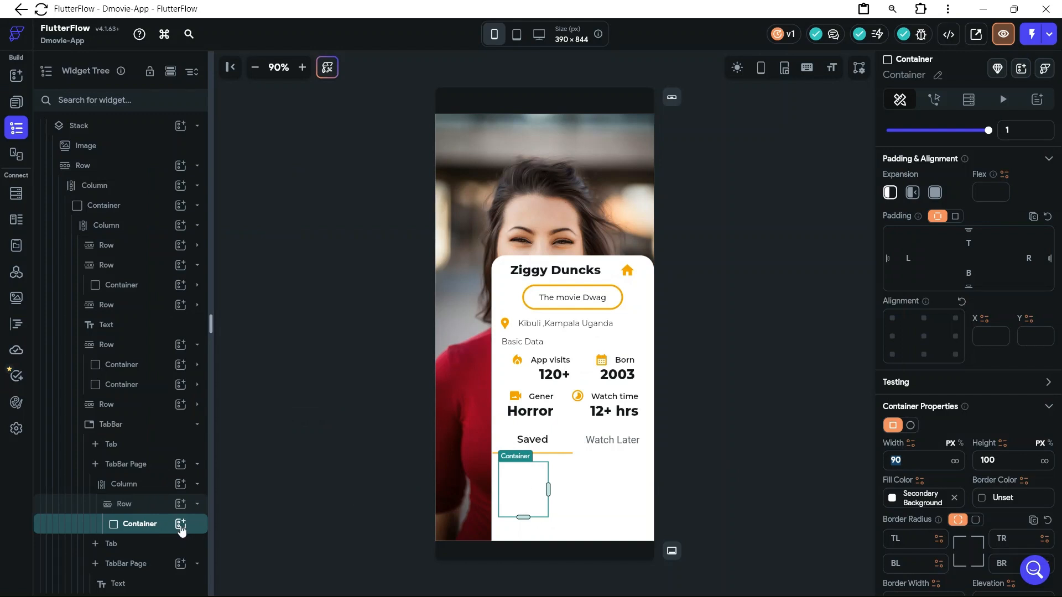
Insert an Image inside the Container in the Saved tab's Row
click(180, 524)
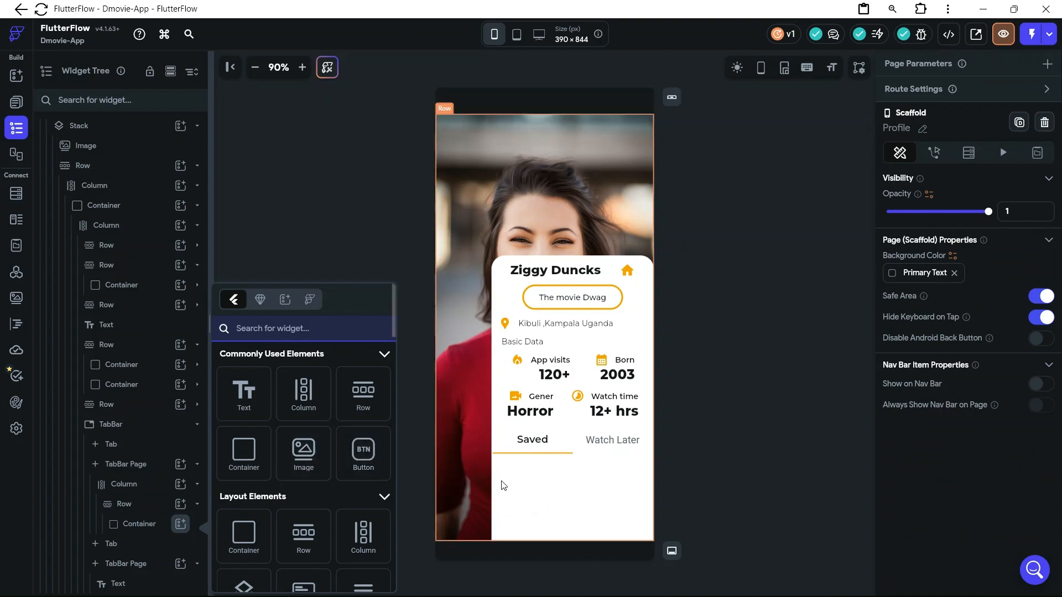
click(306, 458)
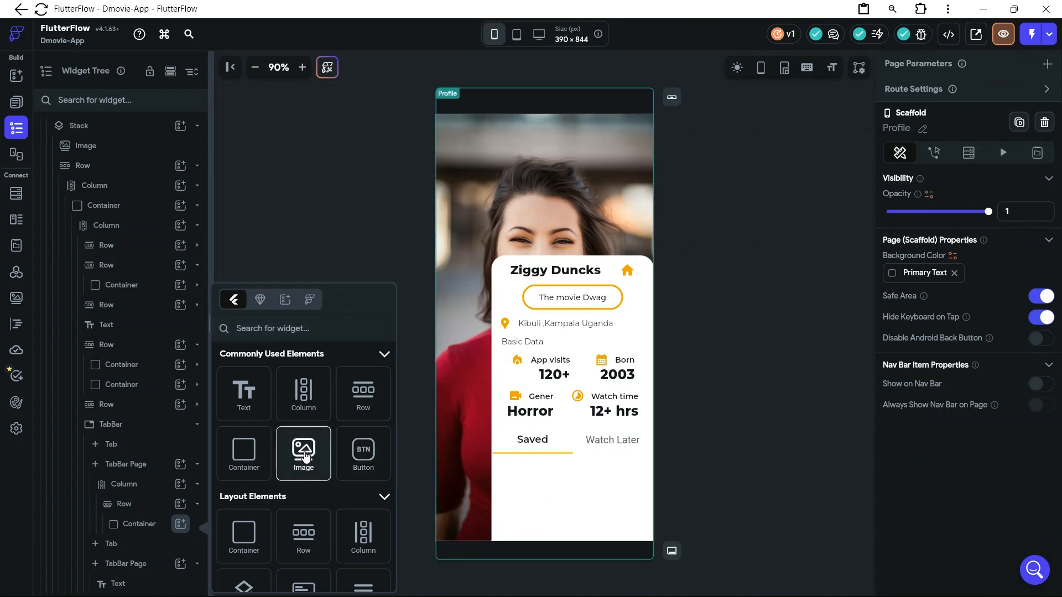
click(306, 457)
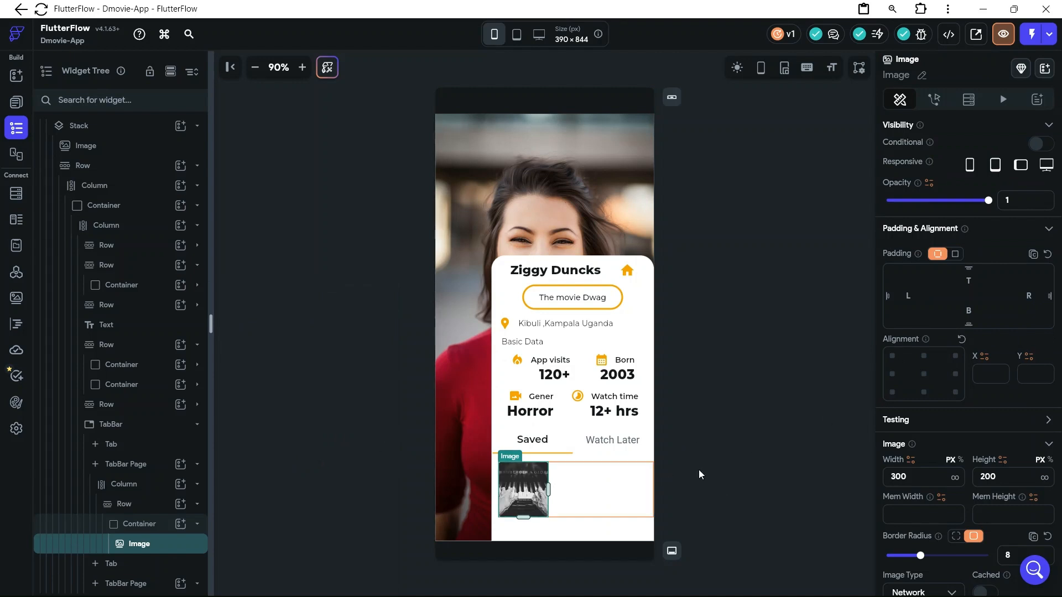
Set up dynamic child generation on the Saved tab's Row with the variable name Movielist
click(559, 491)
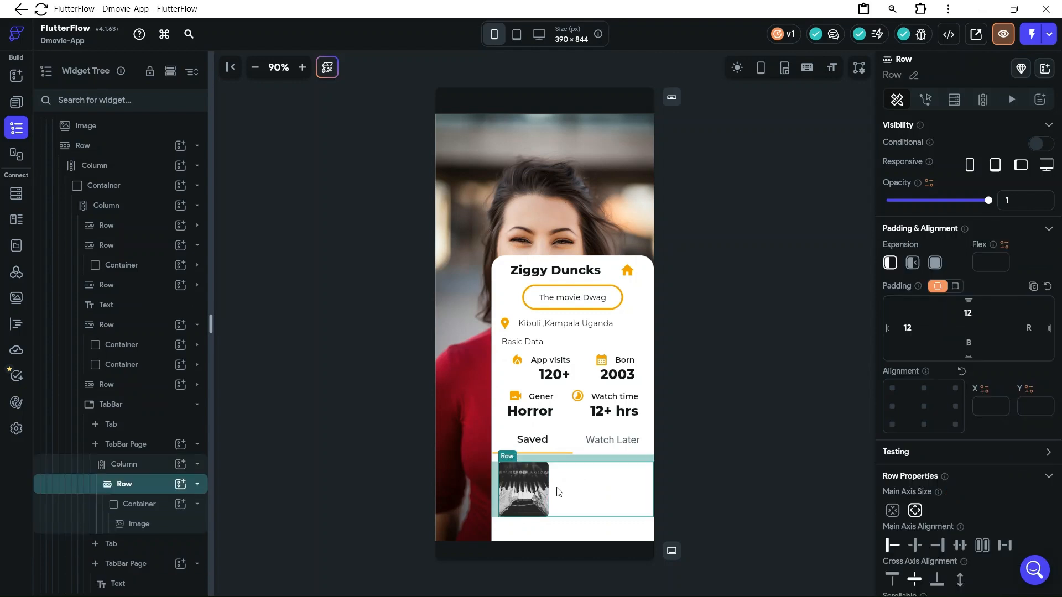
click(988, 103)
click(946, 164)
text(Movielist)
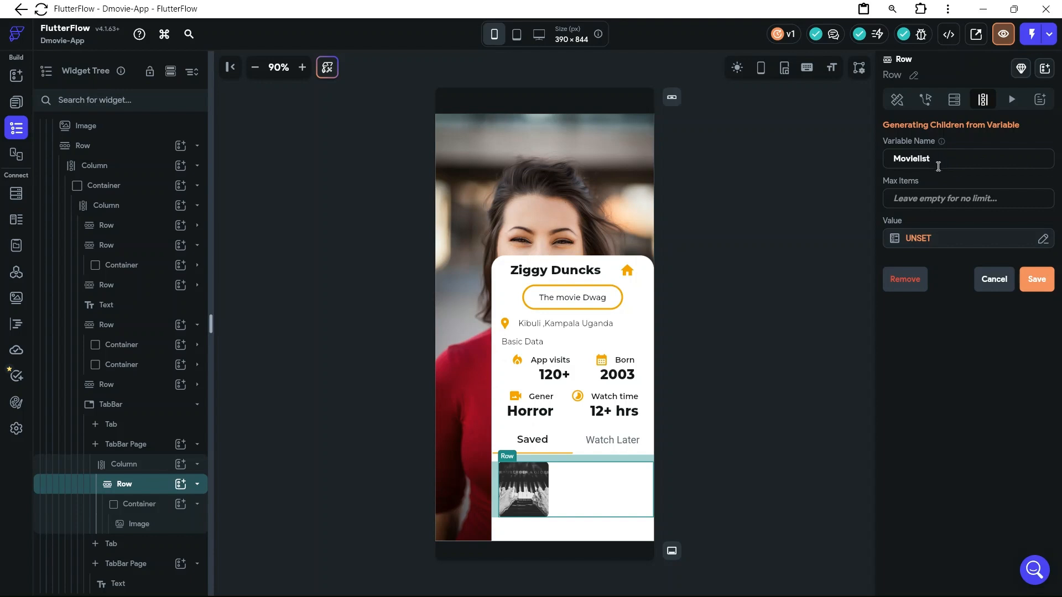
Set the Movielist variable's value to the Sample Data list of images
click(928, 243)
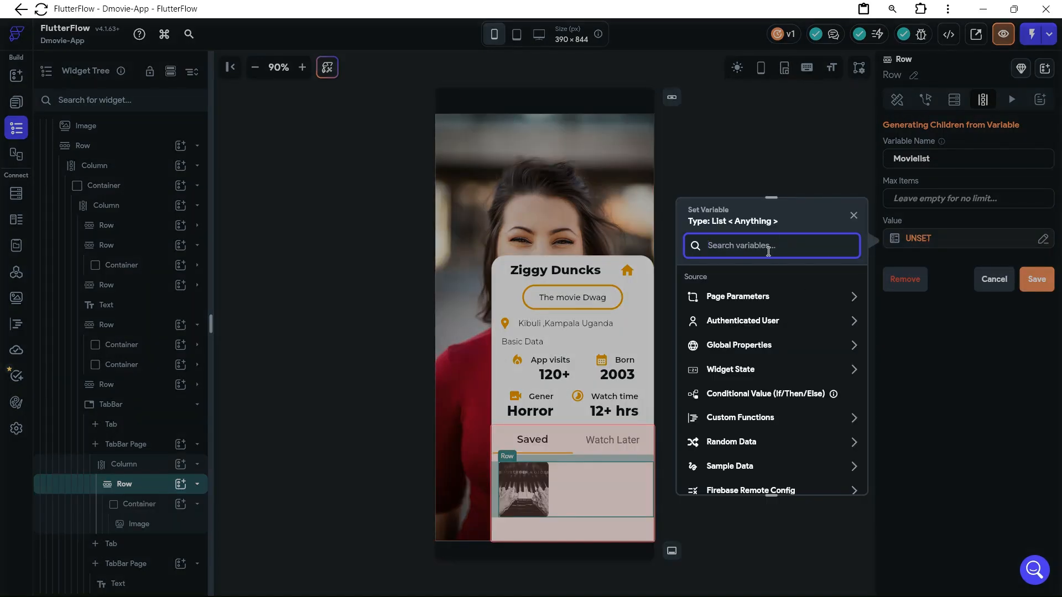
text(sam)
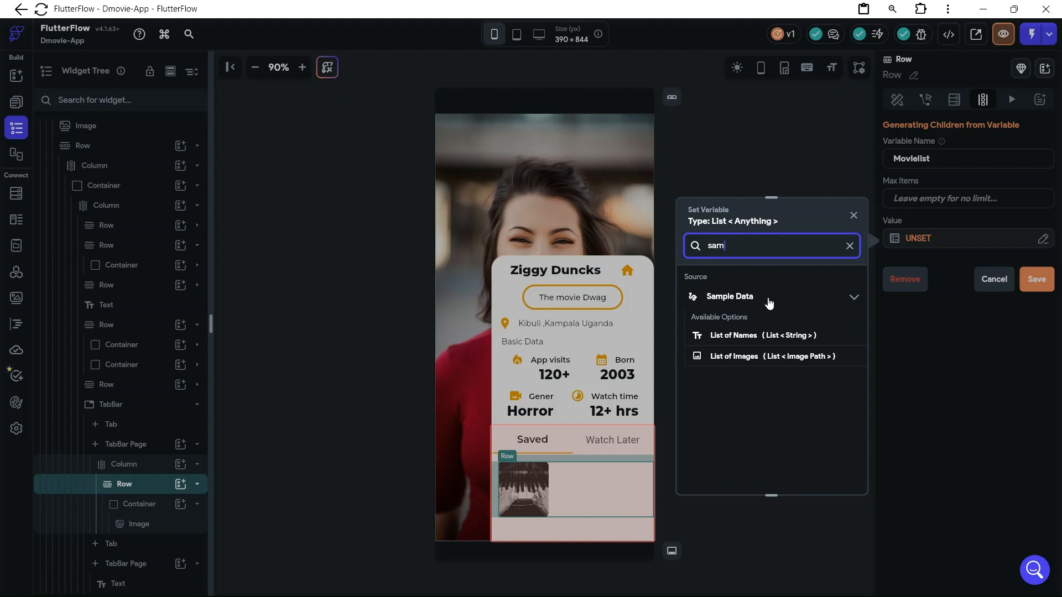
click(756, 359)
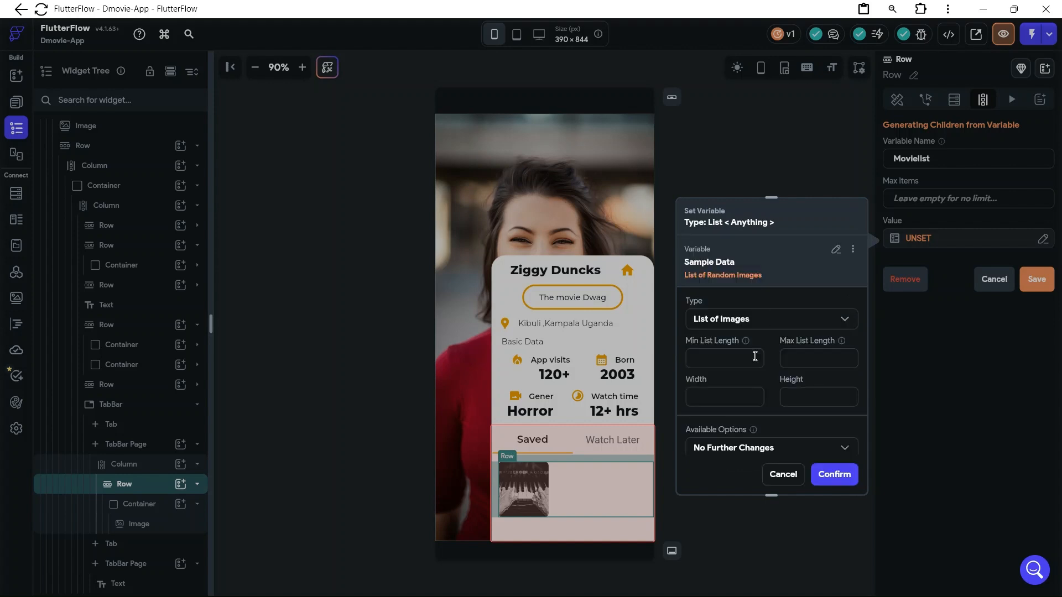
click(841, 476)
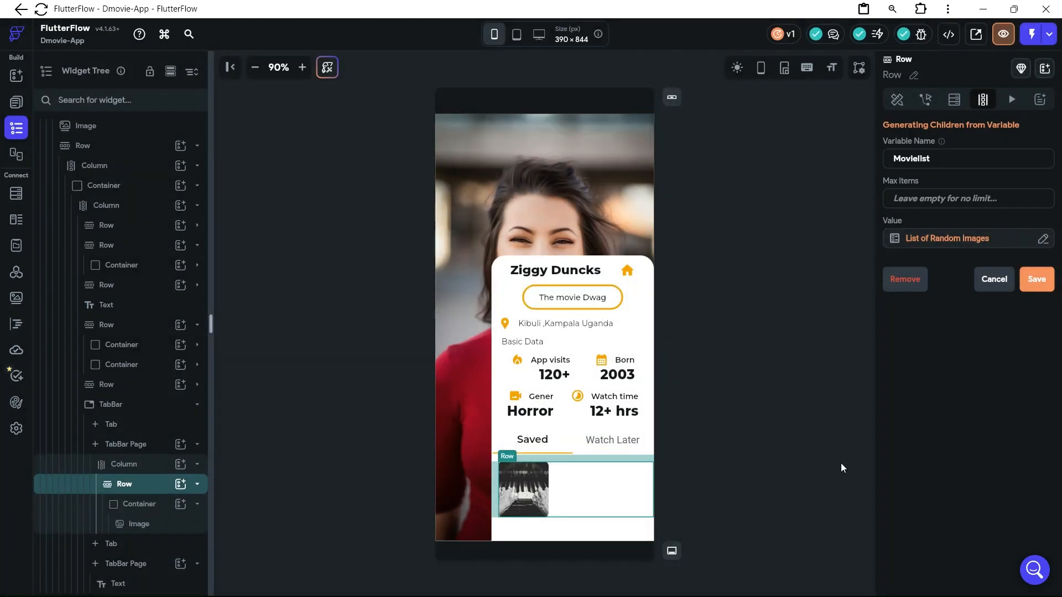
Set the random image list's minimum length to 4, maximum length to 8 and width to 2, and save the Row's dynamic children
click(938, 250)
click(719, 355)
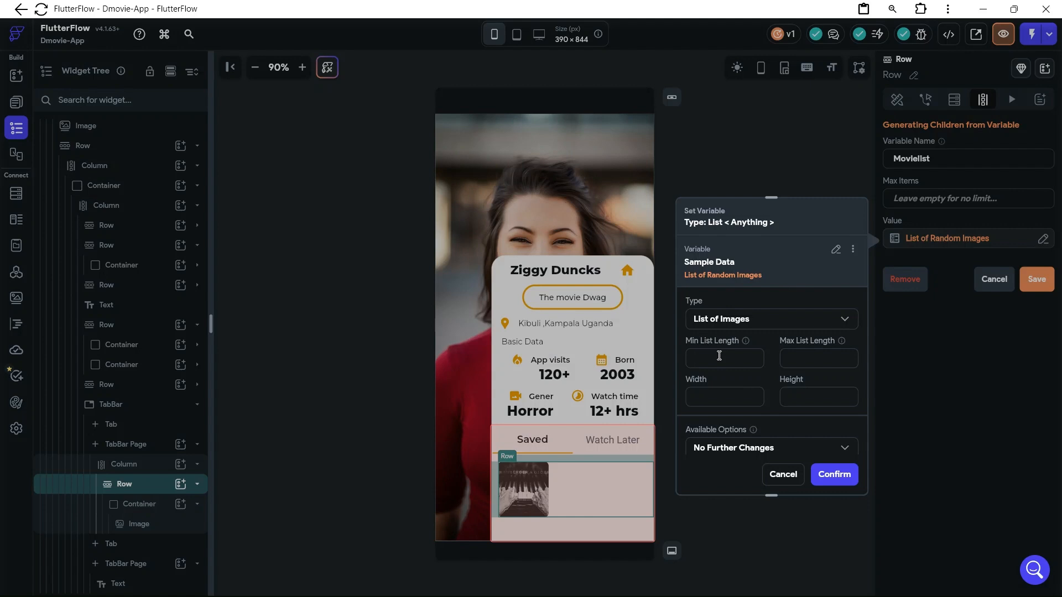
text(4)
click(806, 358)
text(8)
click(740, 394)
text(2)
click(794, 397)
click(838, 475)
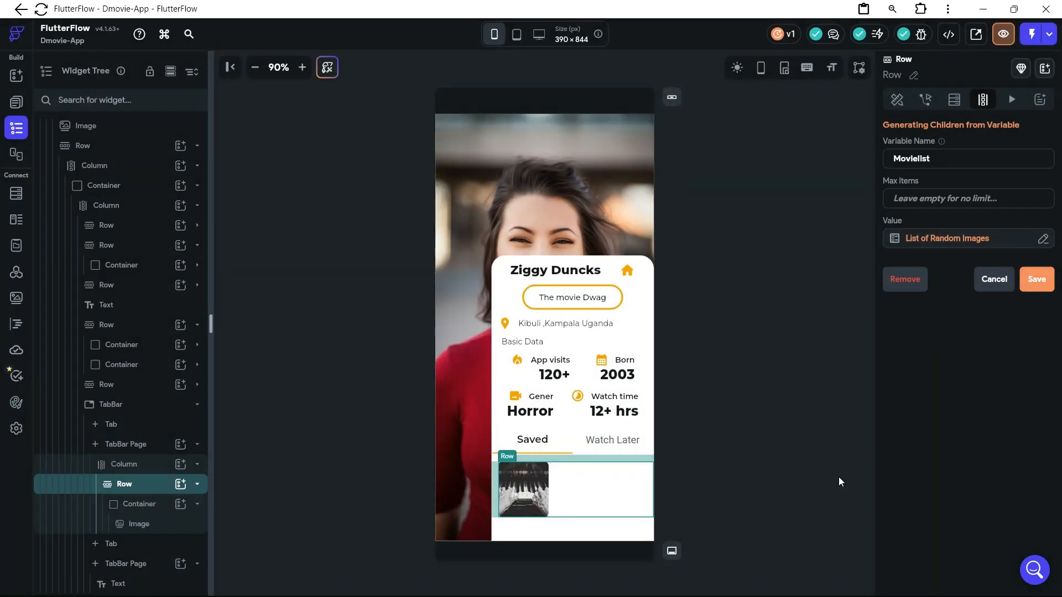
click(1036, 279)
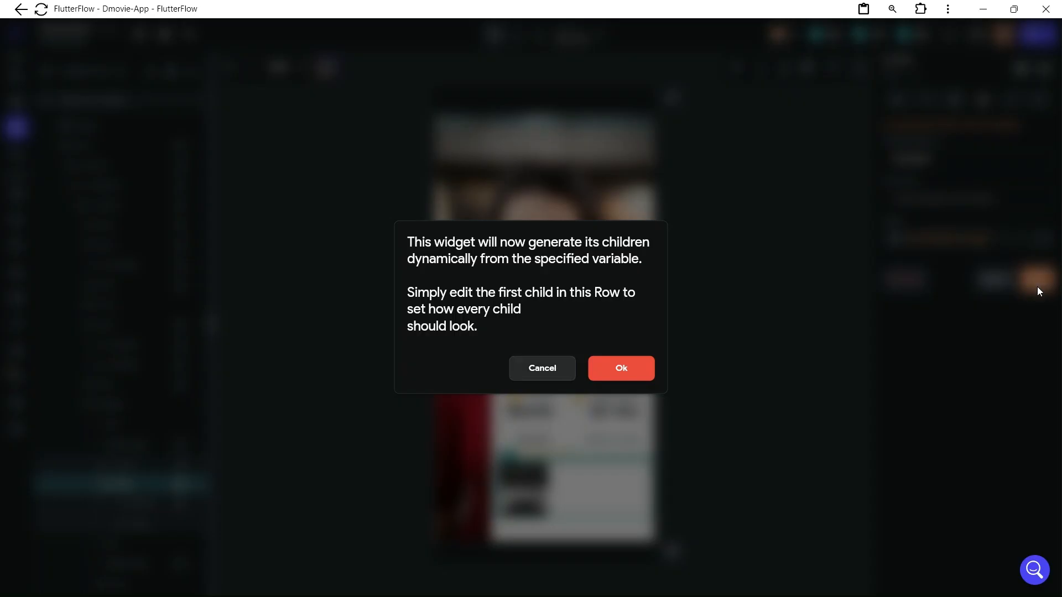
click(634, 377)
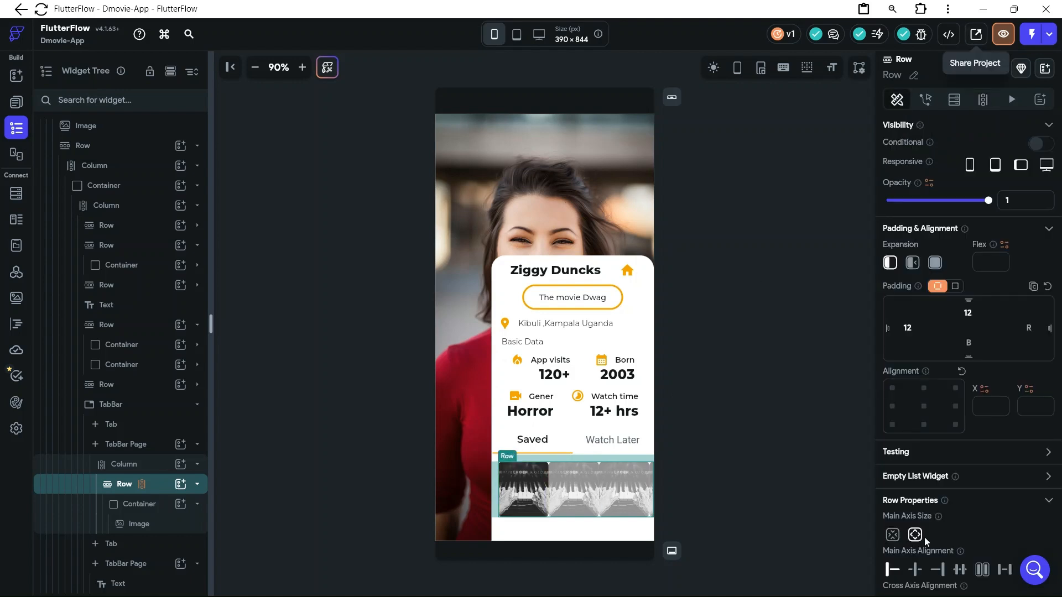
Set the items spacing of the Saved tab's Row to 12
scroll(924, 537, down, 4)
scroll(927, 543, down, 1)
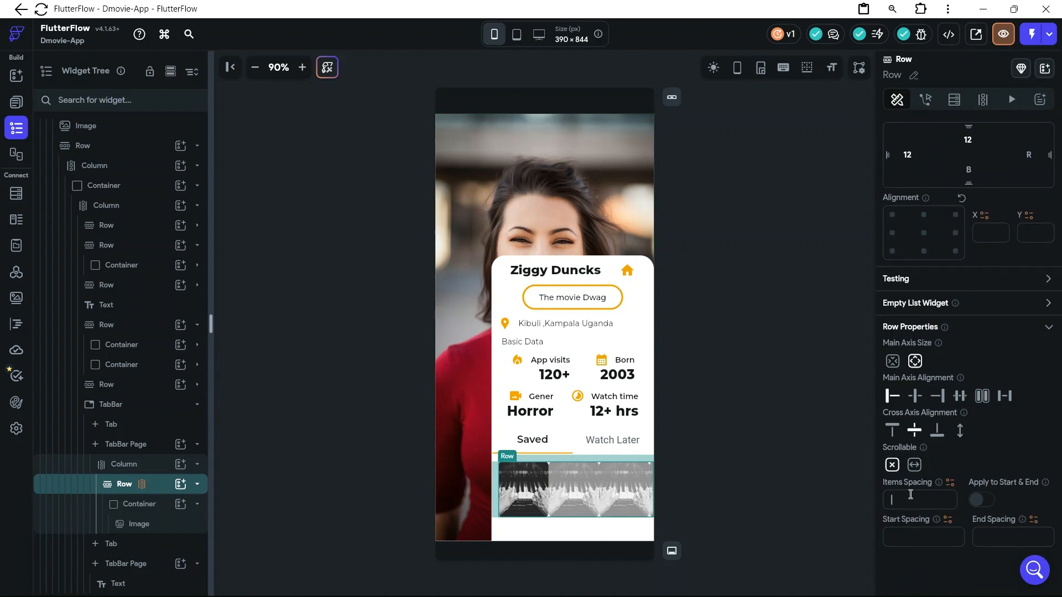
text(1)
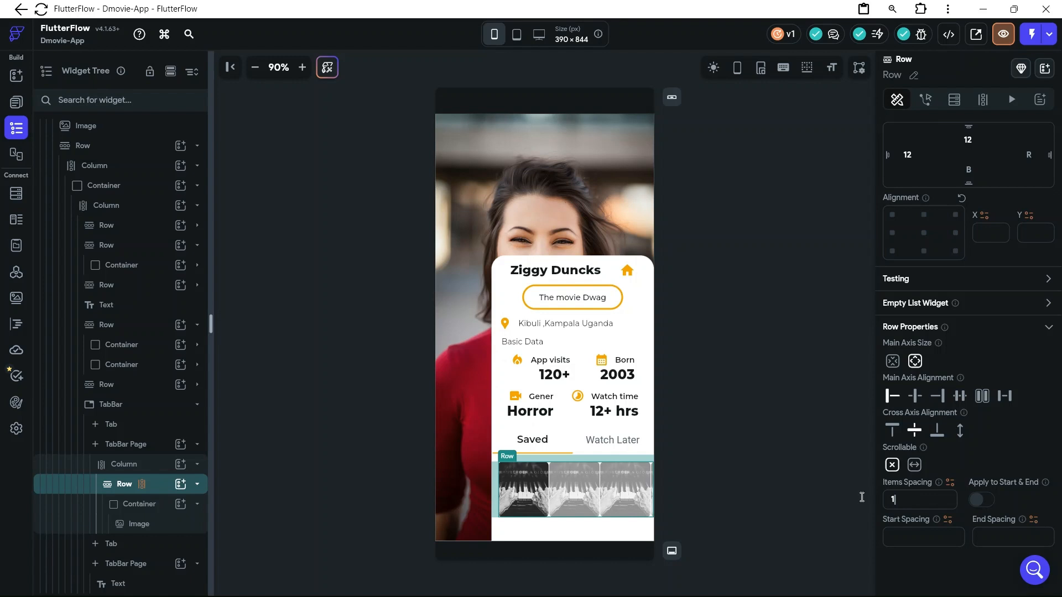
text(2)
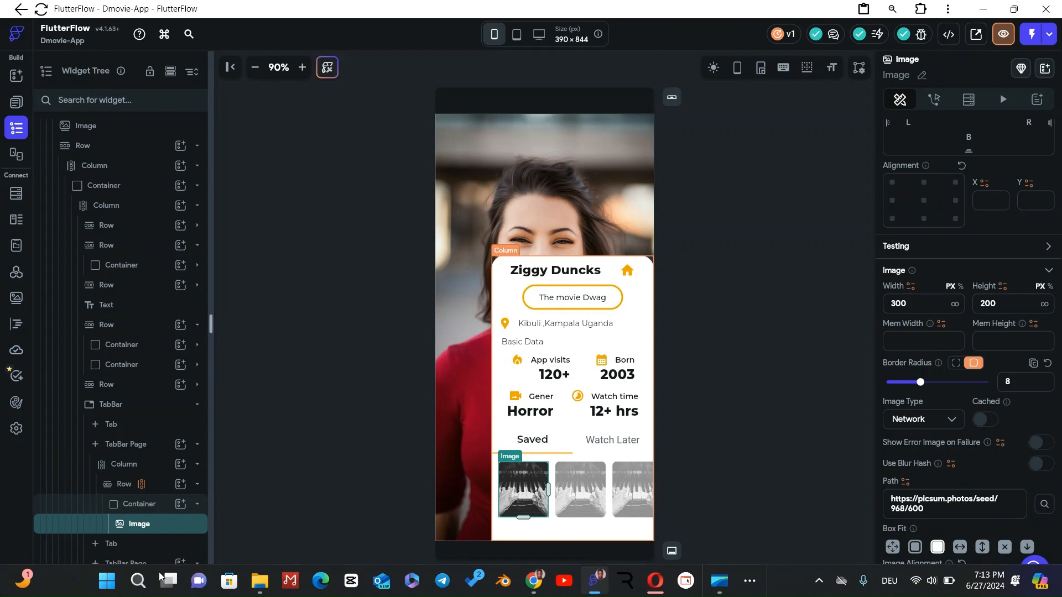
Clear the border radius of the poster Image in the Saved tab's Row
scroll(969, 429, down, 2)
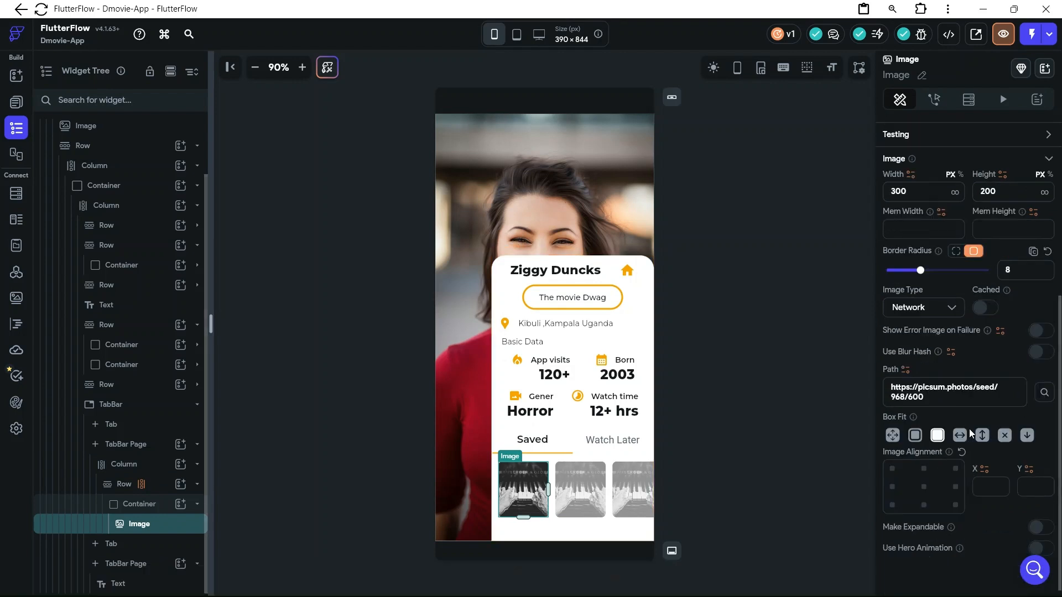
scroll(970, 429, up, 2)
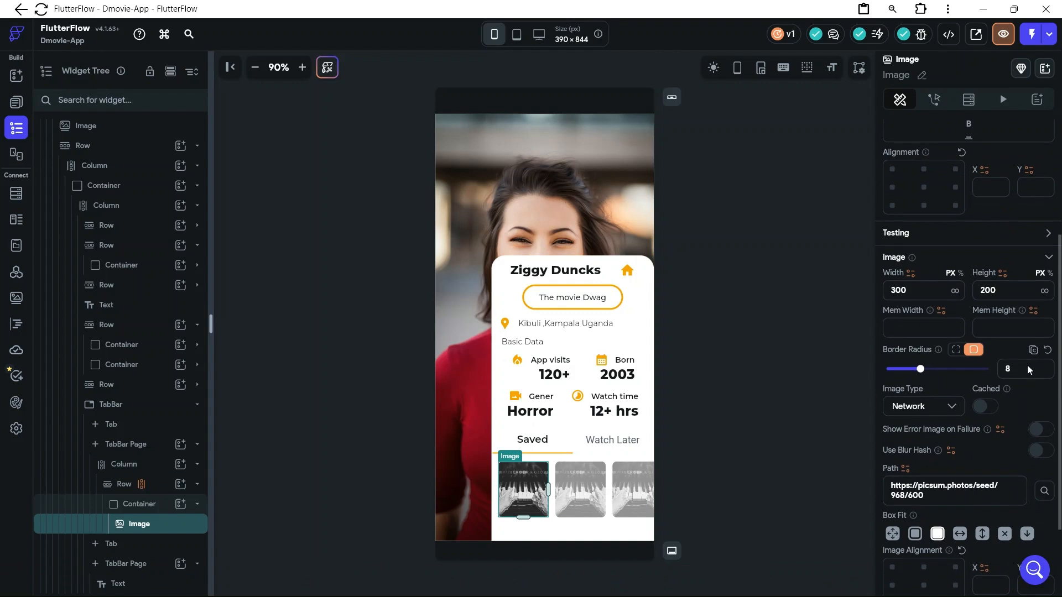
click(1016, 370)
key(BackSpace)
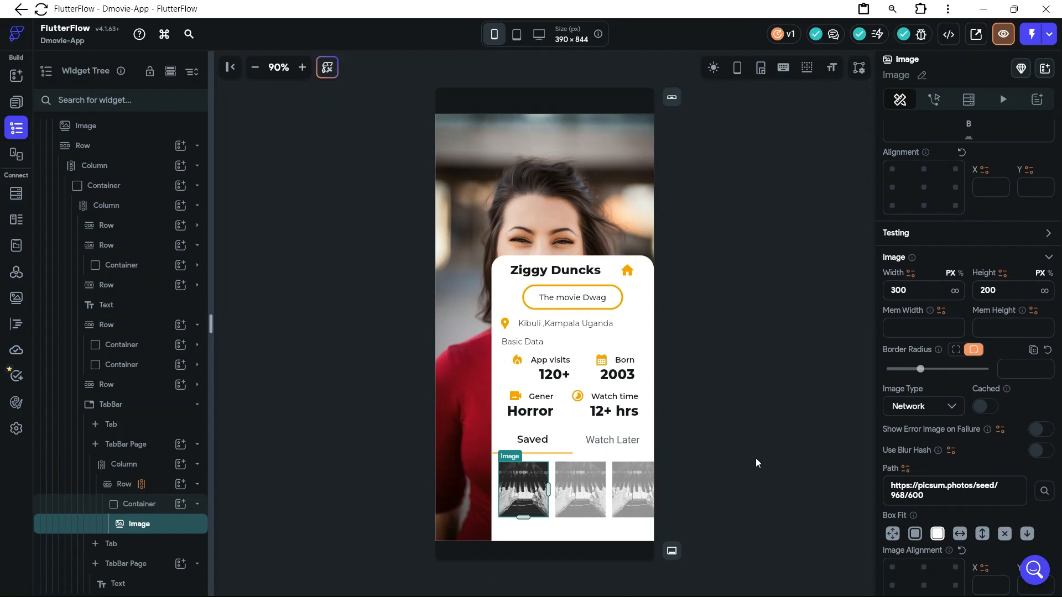
click(756, 458)
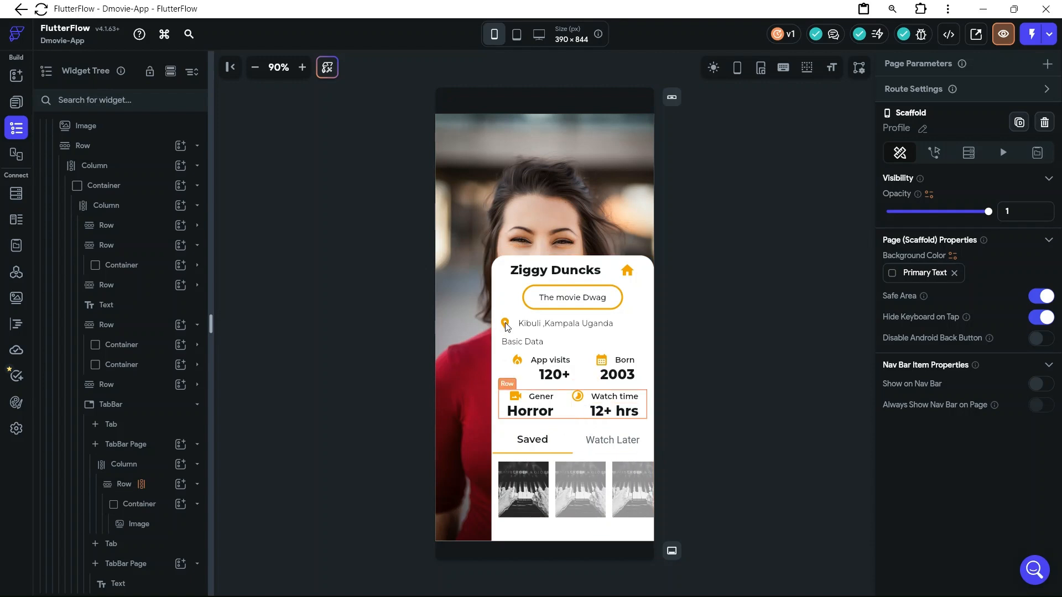
Set the height of the white profile card Container to 530 px
click(508, 285)
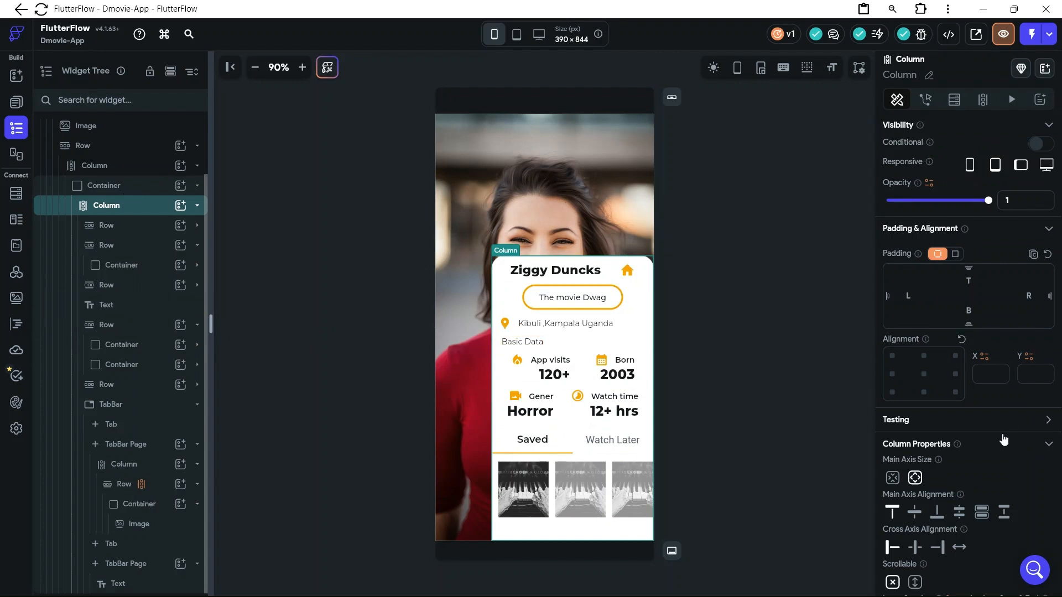
key(Up)
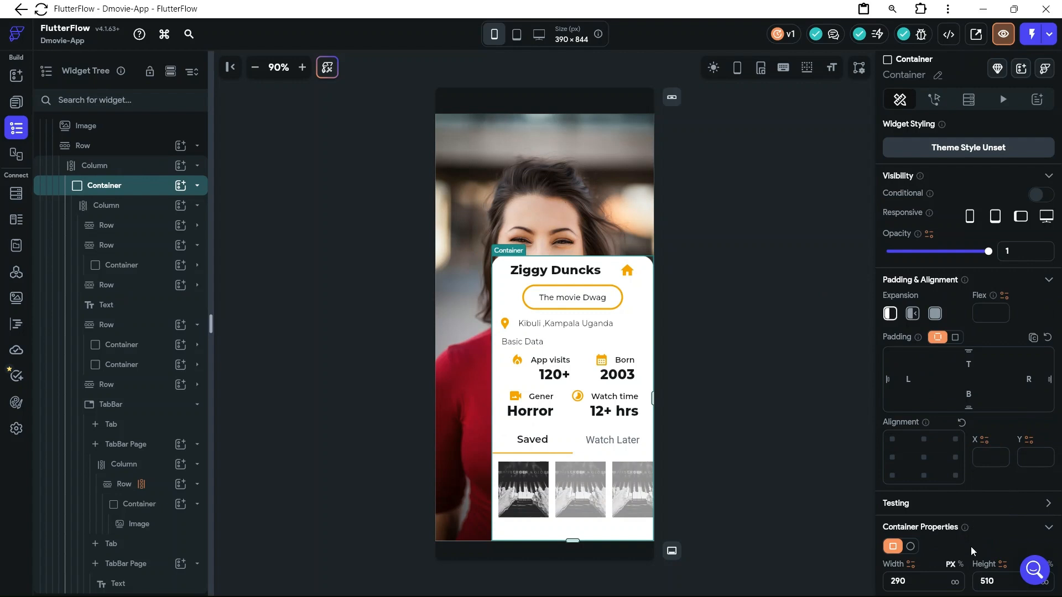
scroll(972, 547, down, 2)
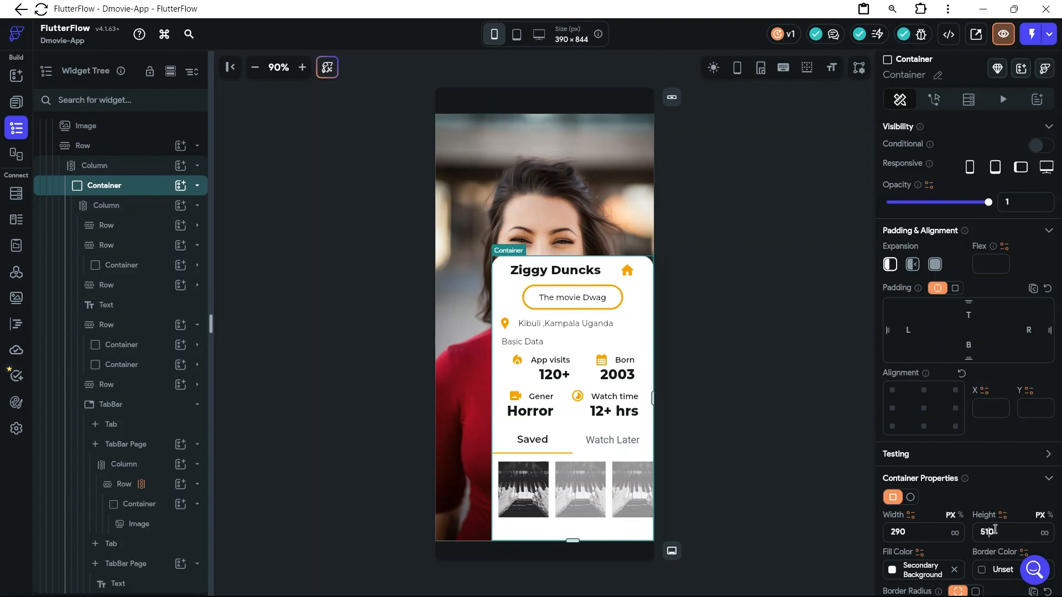
key(BackSpace)
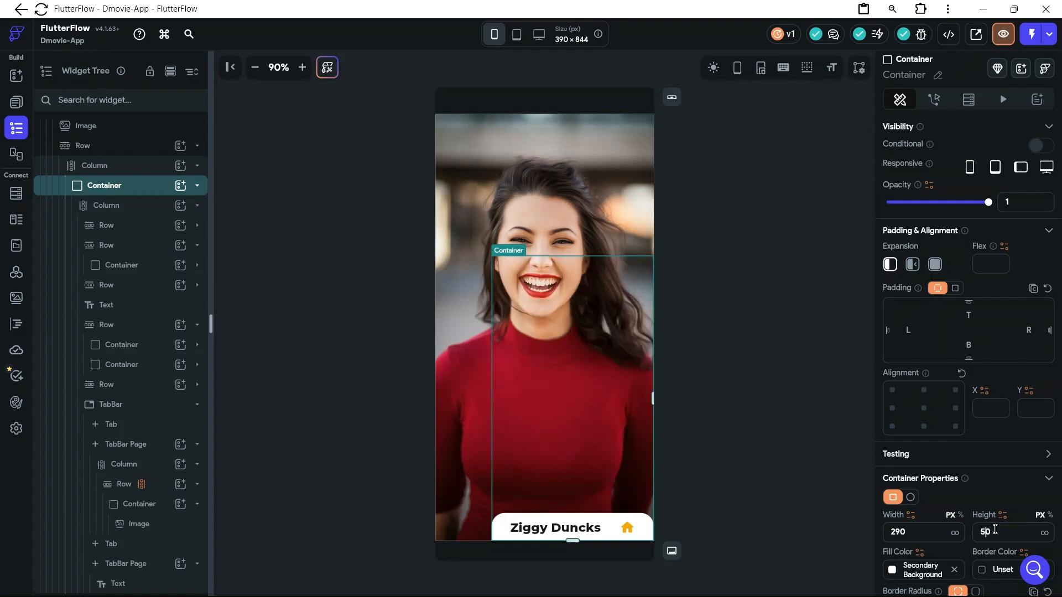
text(3)
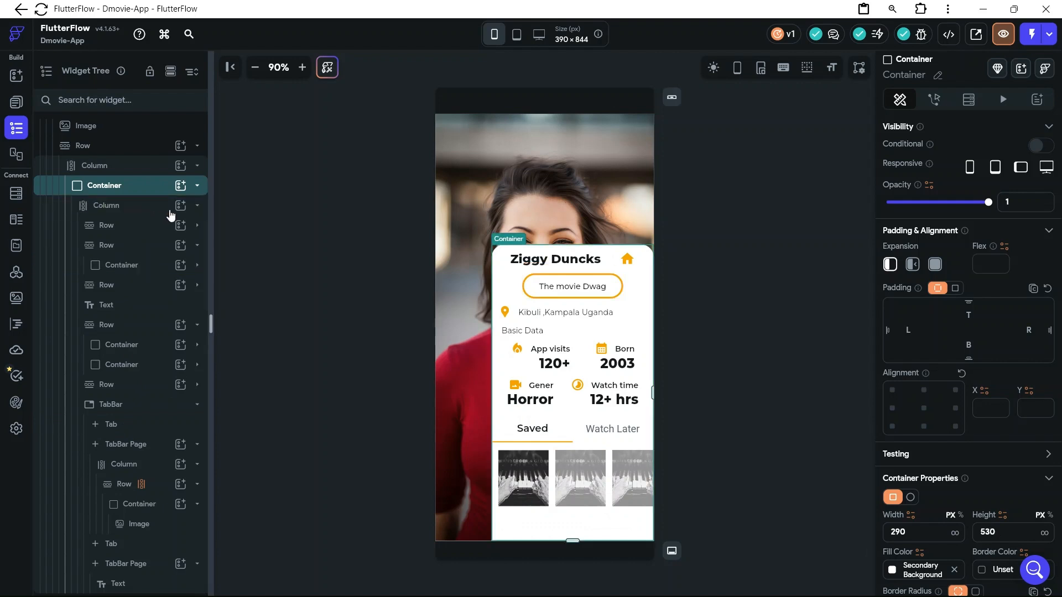
Add a Button to the profile card's main Column, below the TabBar
click(139, 205)
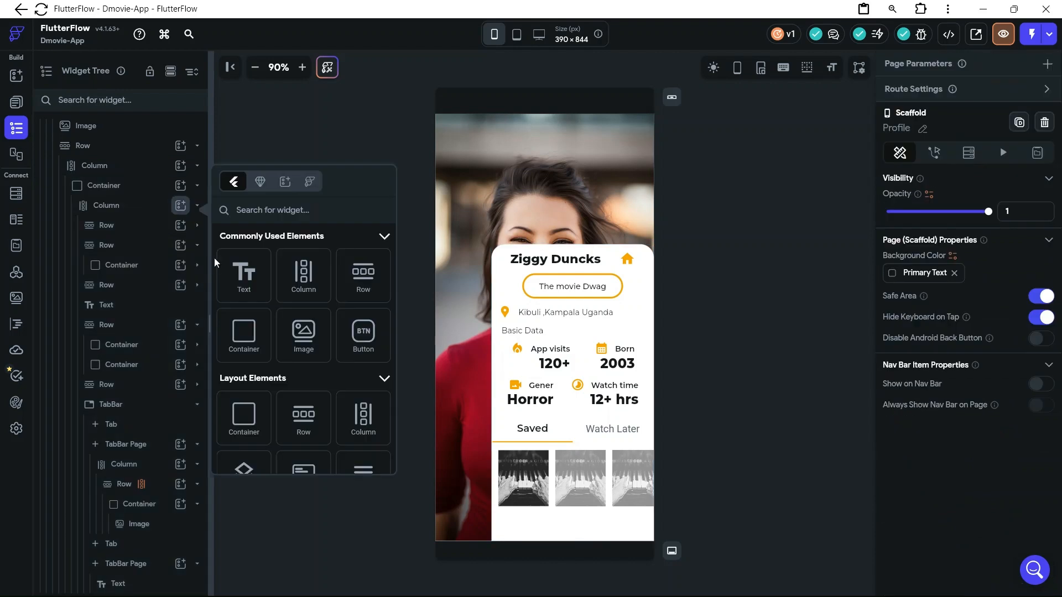
click(368, 339)
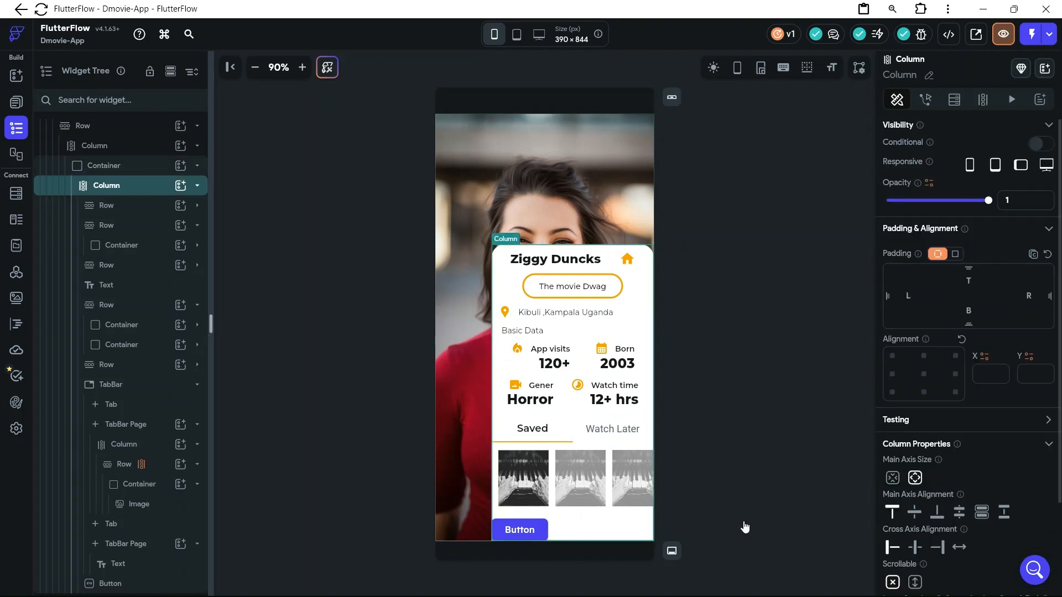
Try to wrap the profile card's main Column in a Row
right_click(542, 536)
click(622, 307)
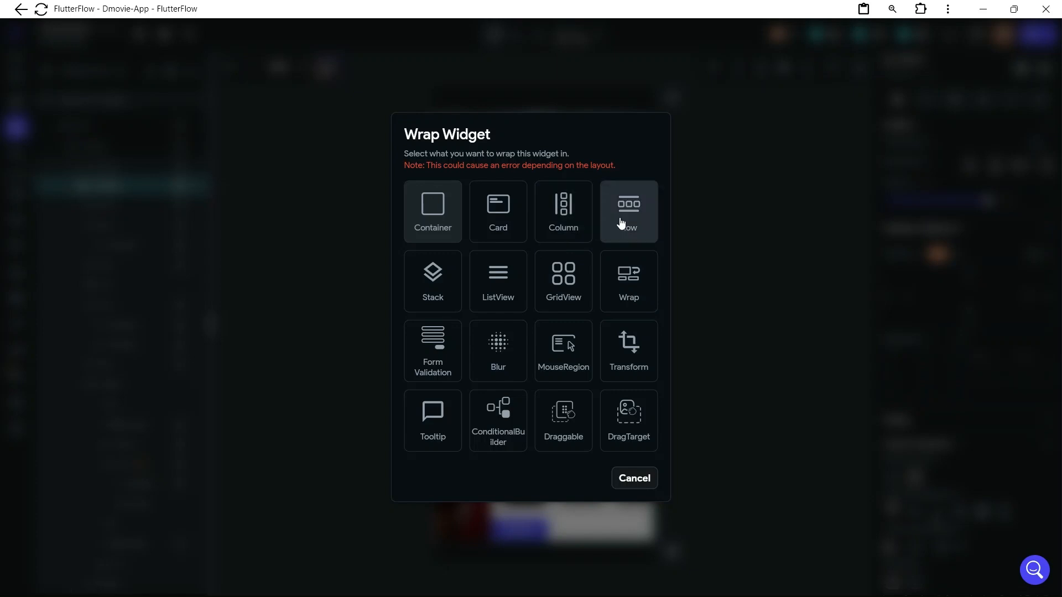
click(622, 223)
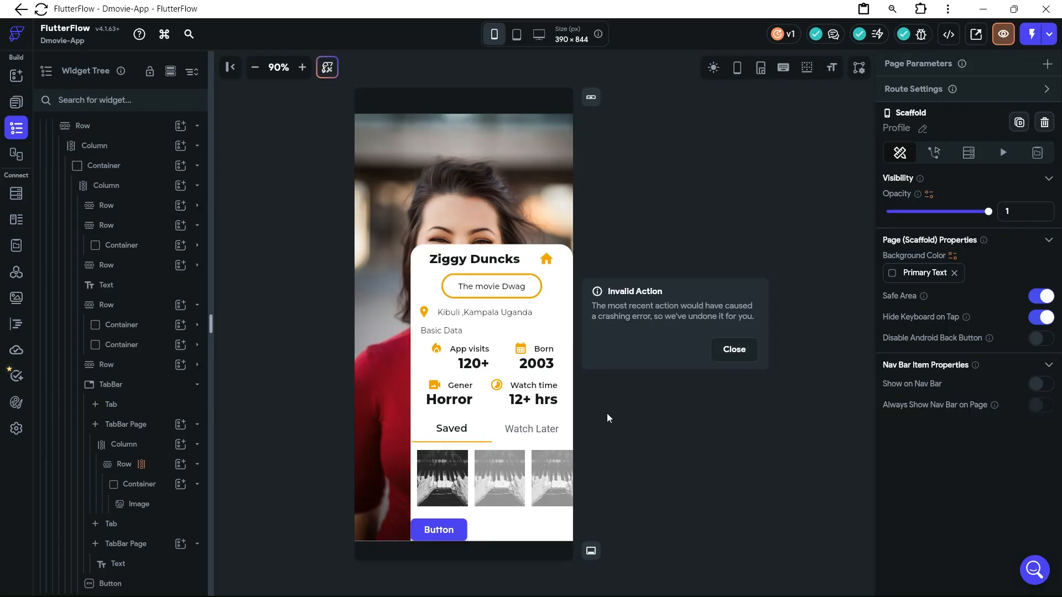
click(731, 349)
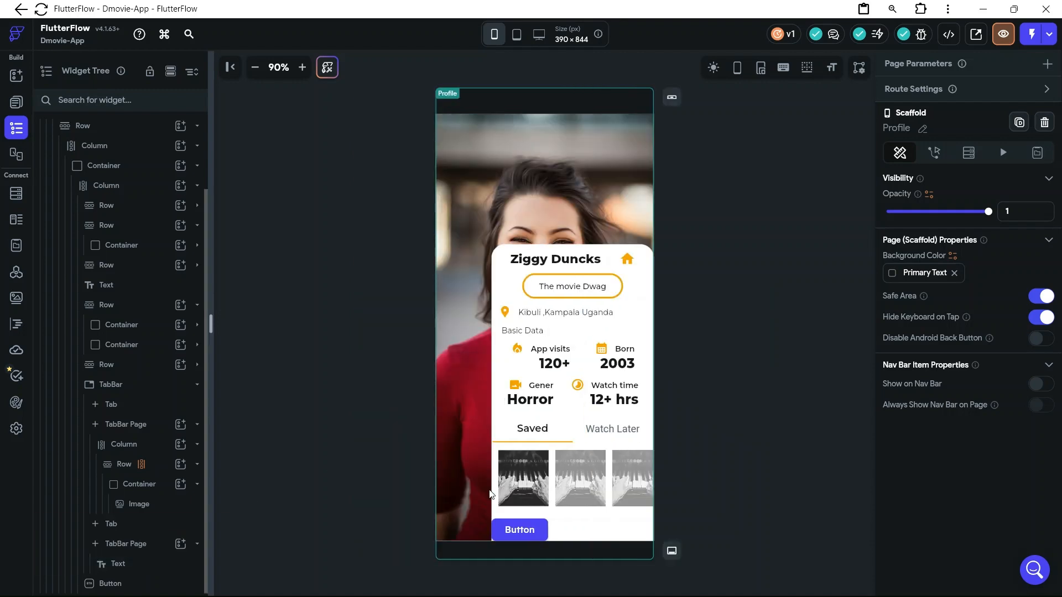
Set the cross axis alignment of the profile card's main Column to center
click(505, 276)
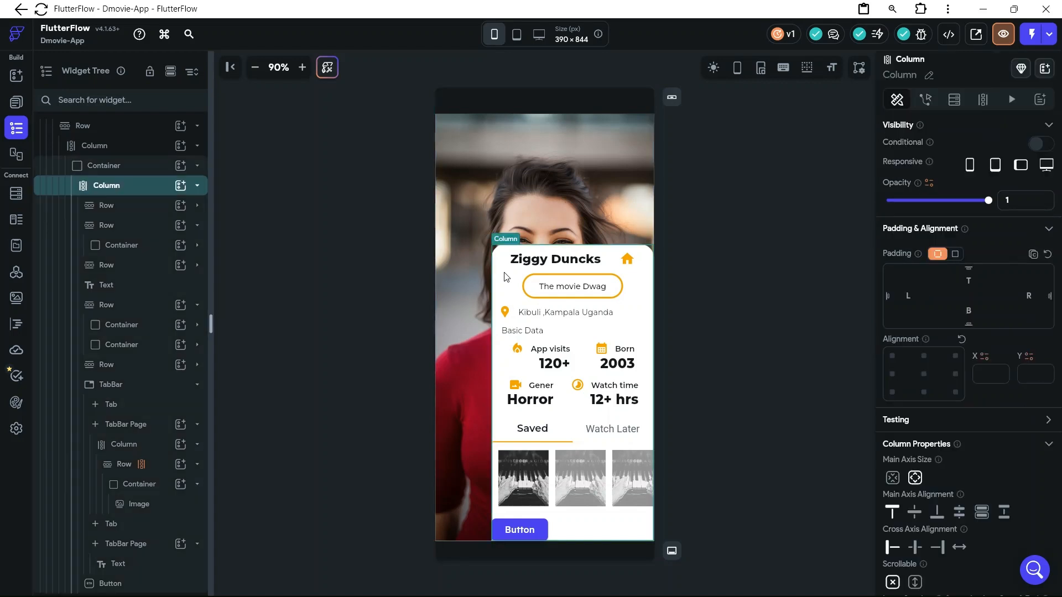
click(915, 547)
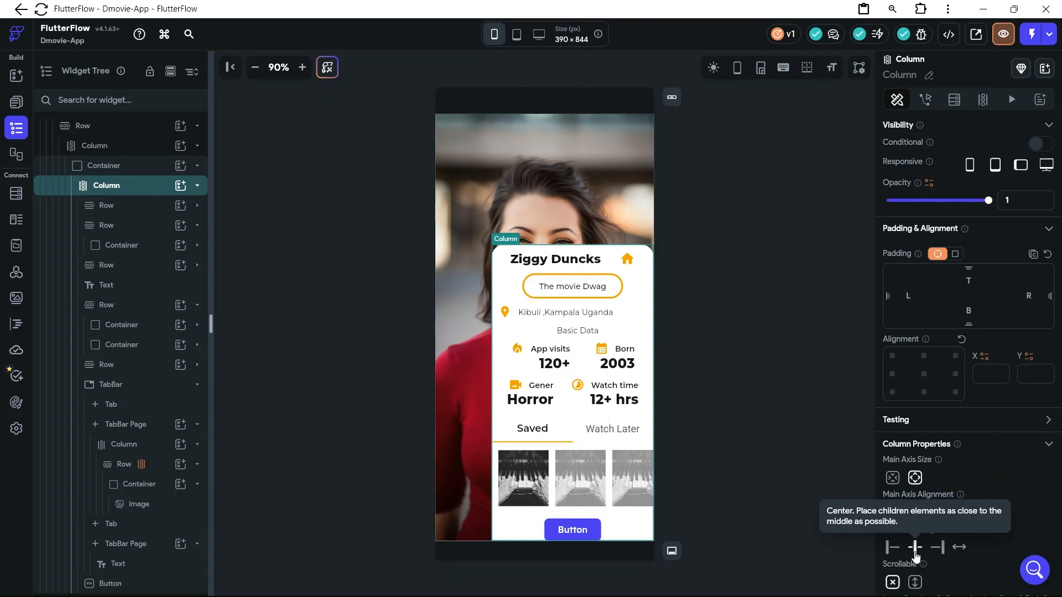
Wrap the "Basic Data" Text in a Row so it aligns to the start of the profile card
click(593, 334)
right_click(593, 334)
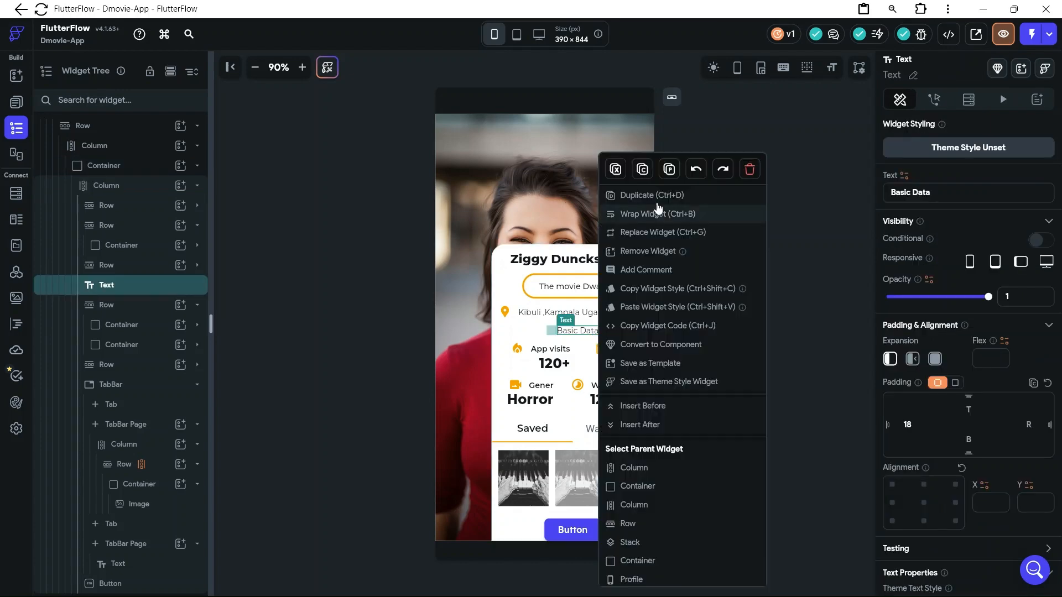
click(670, 222)
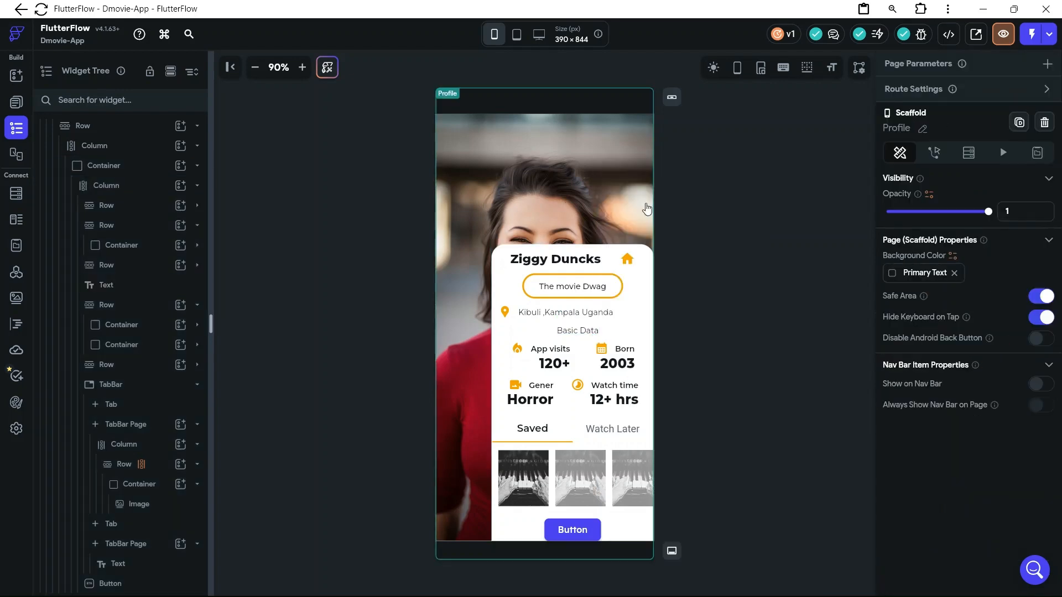
click(623, 221)
click(566, 331)
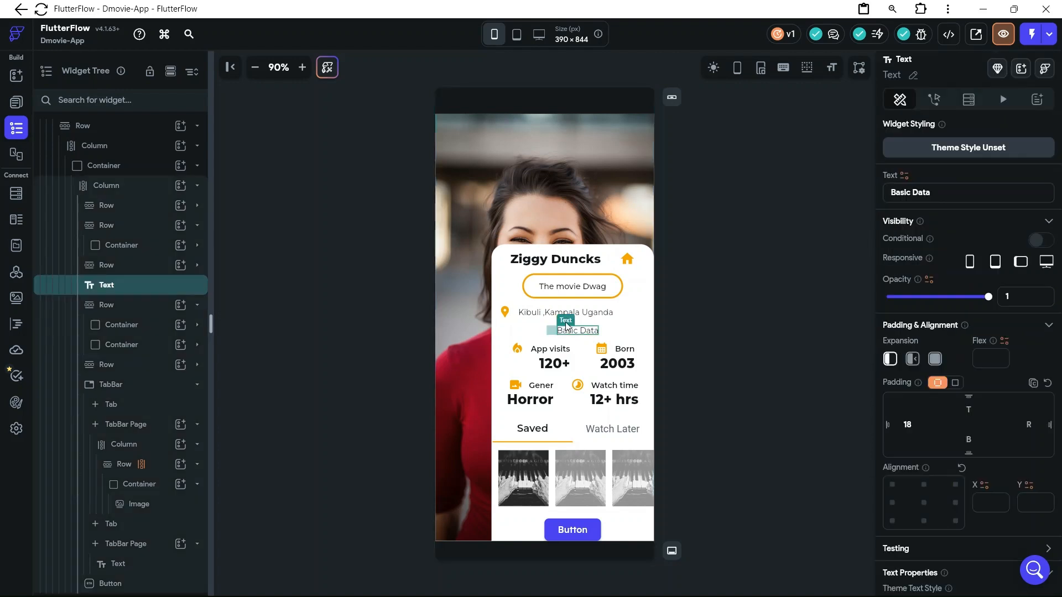
mouse_move(567, 326)
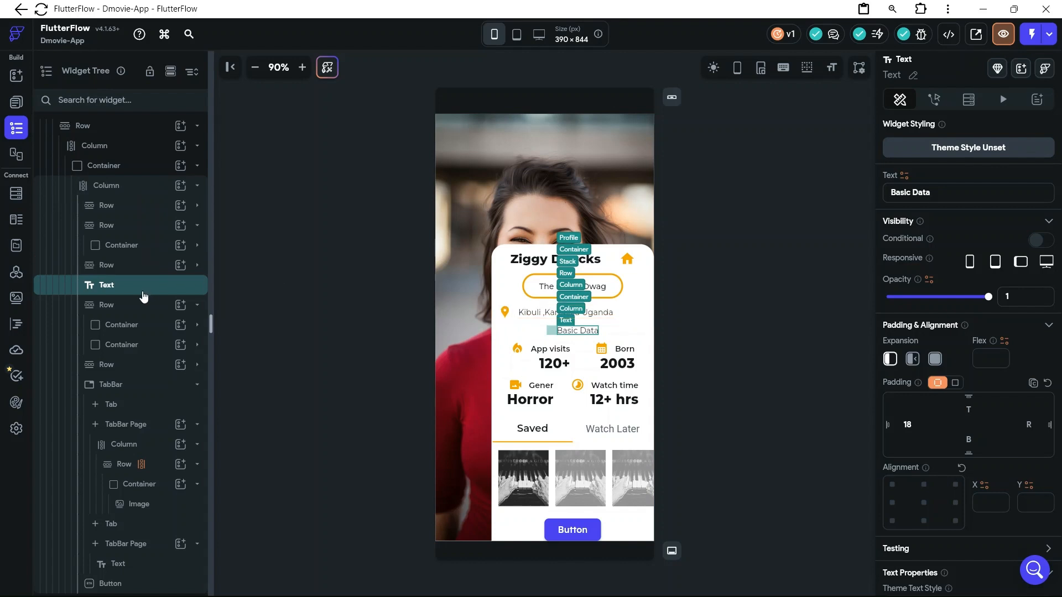
right_click(143, 297)
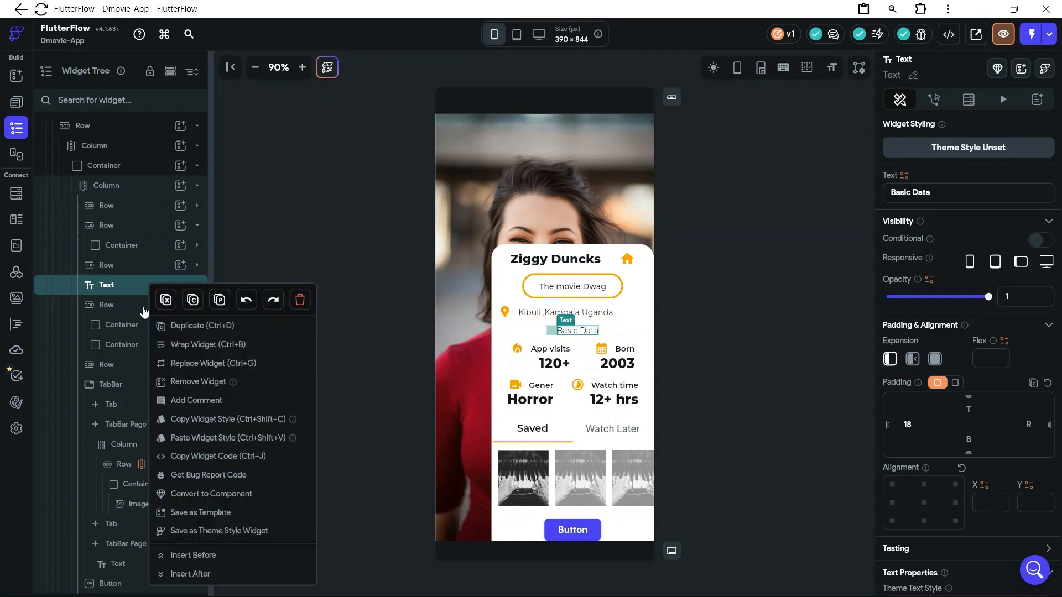
click(209, 348)
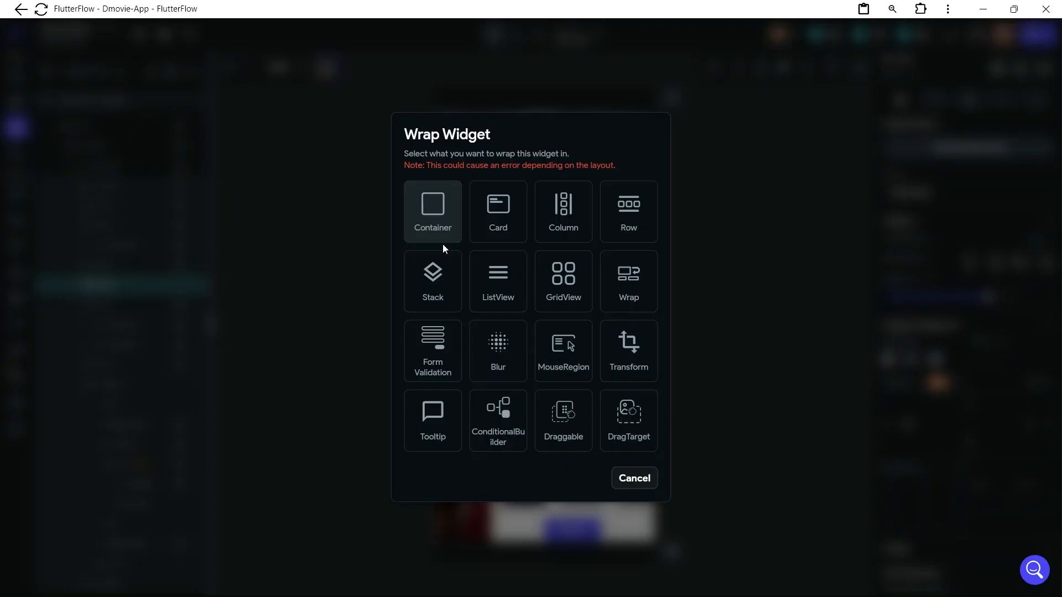
click(620, 207)
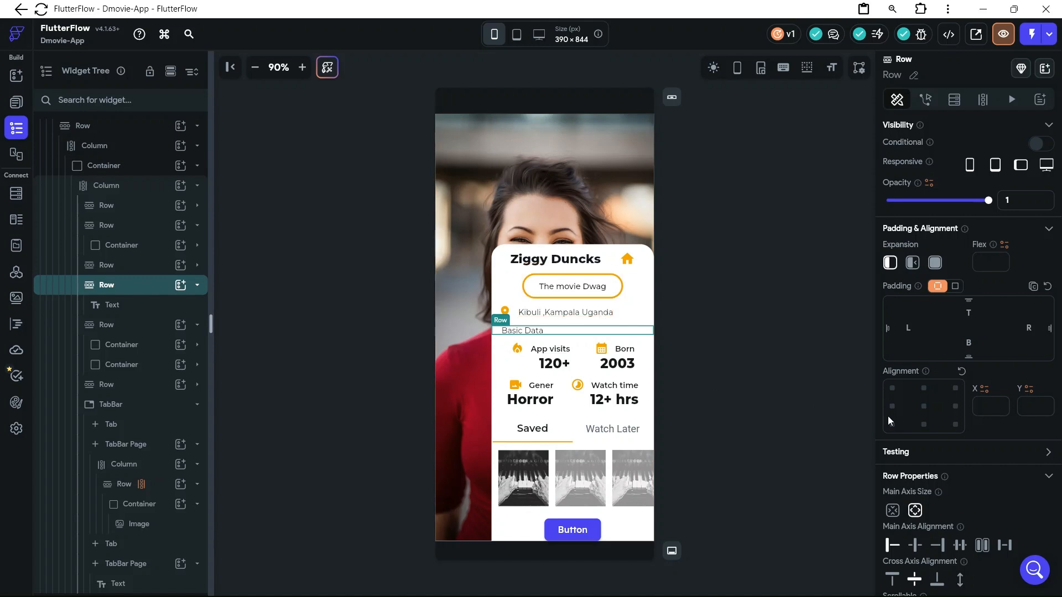
Set the bottom padding of the Button below the TabBar to 8
click(580, 538)
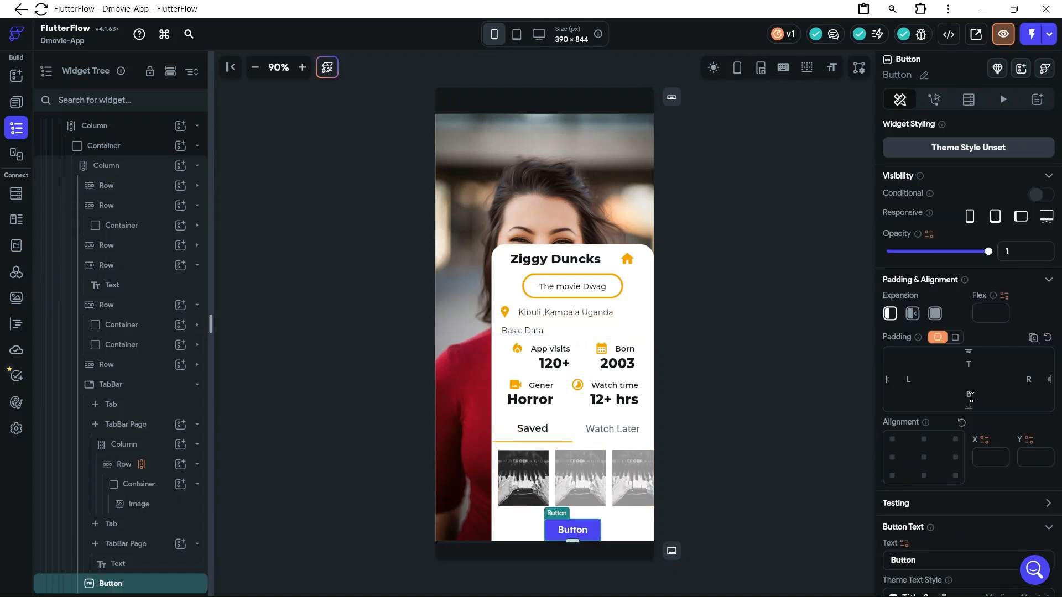
click(969, 395)
text(12)
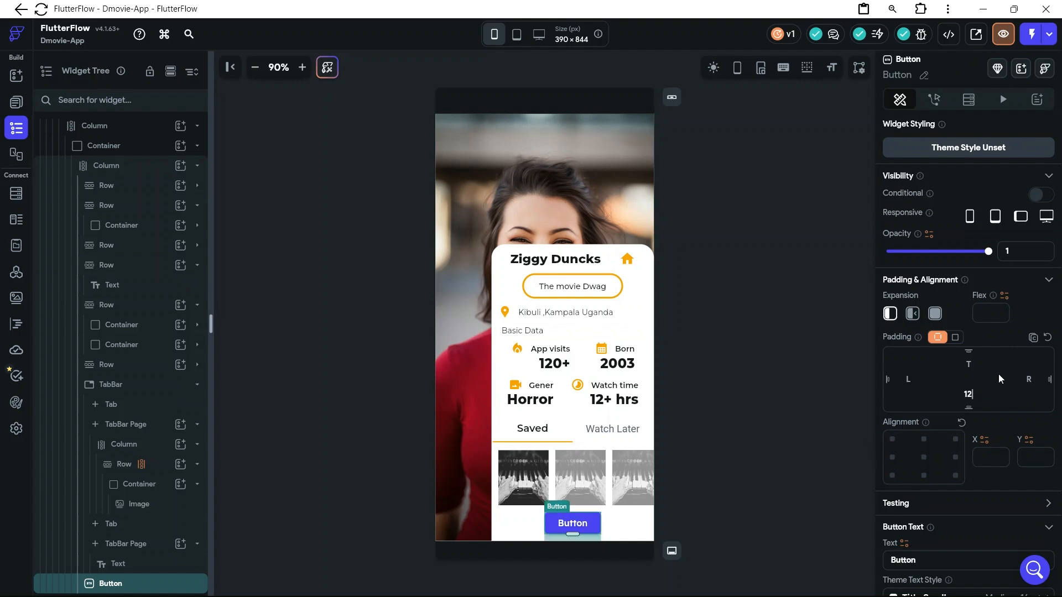
key(BackSpace)
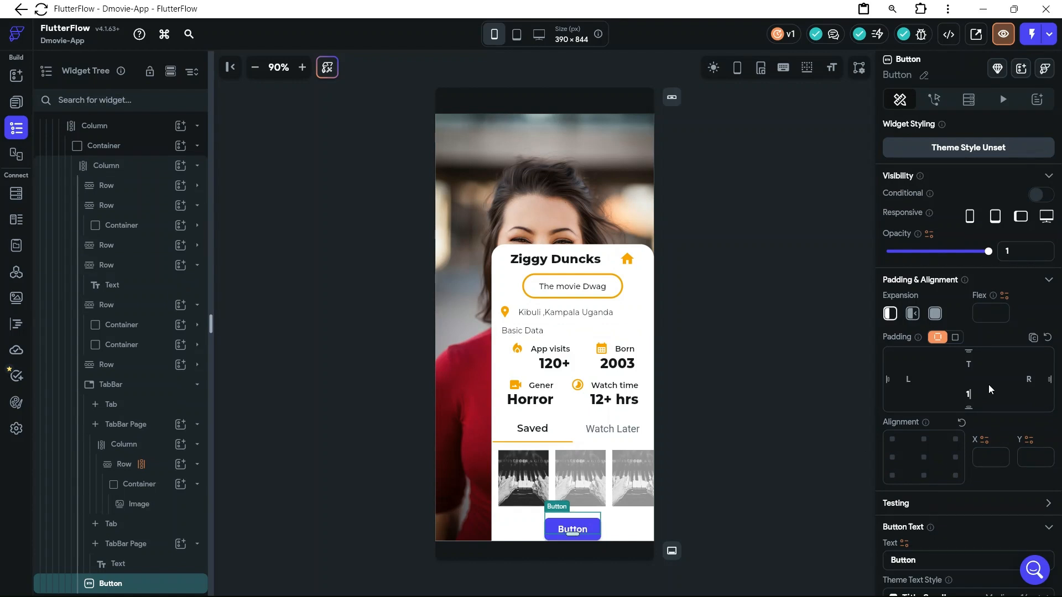
key(BackSpace)
text(8)
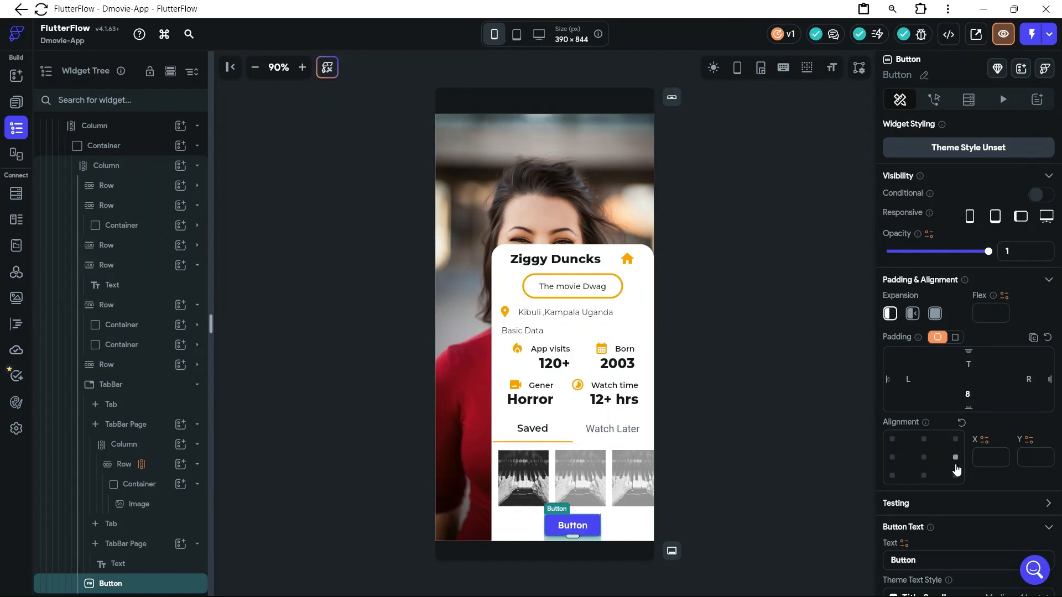
Change the Button's text to "Logout"
scroll(957, 470, down, 1)
scroll(957, 469, down, 3)
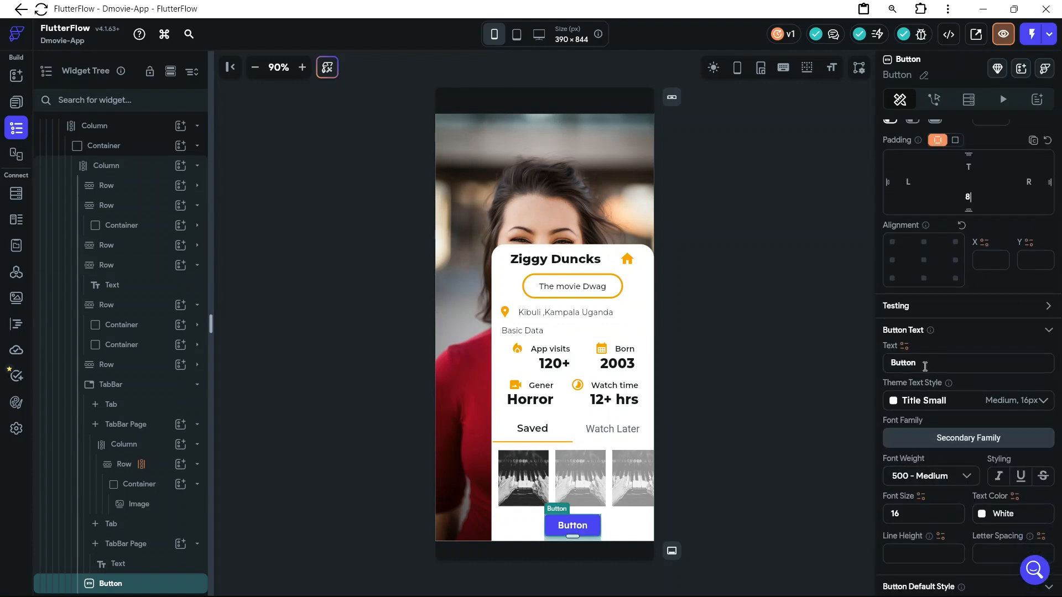
drag(923, 363, 884, 364)
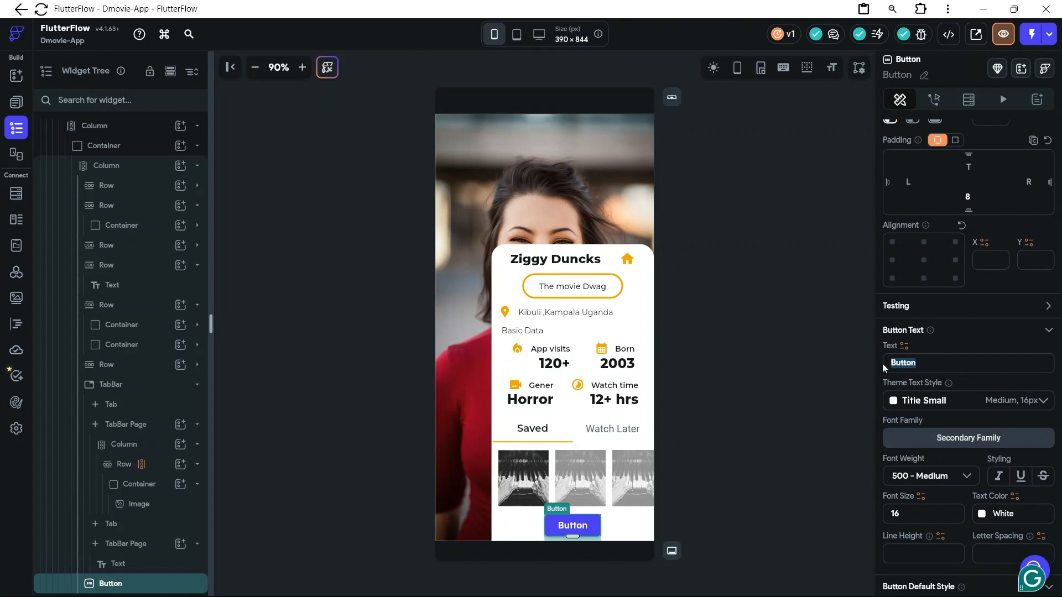
text(Log)
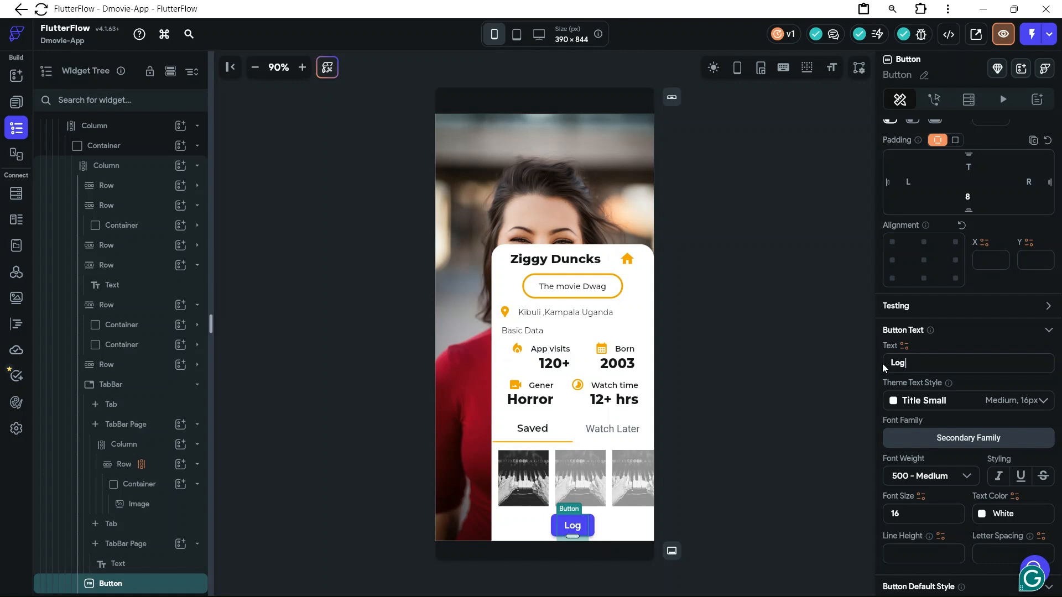
text(o)
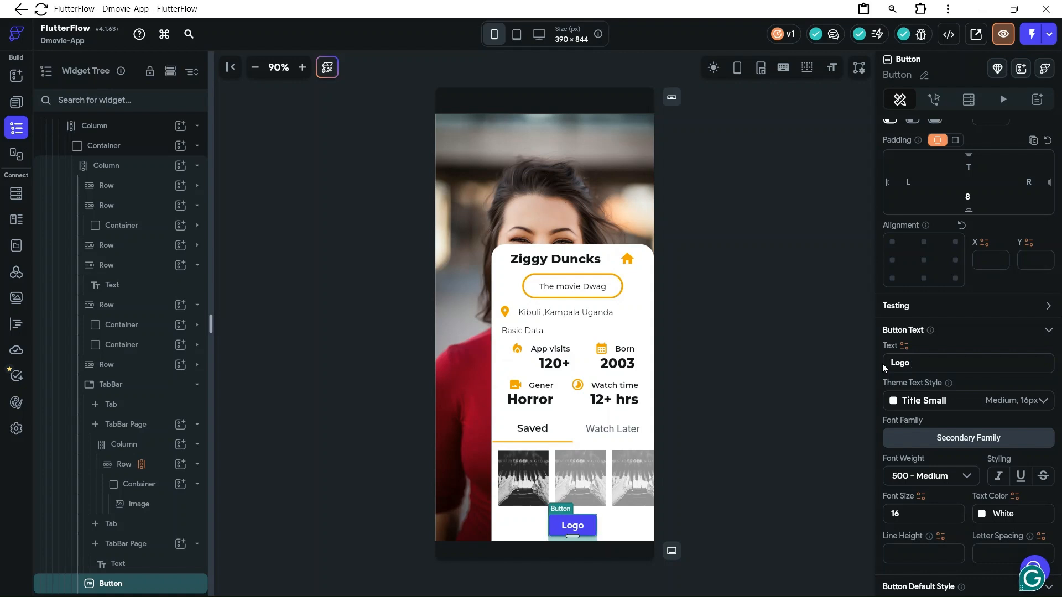
text(ou)
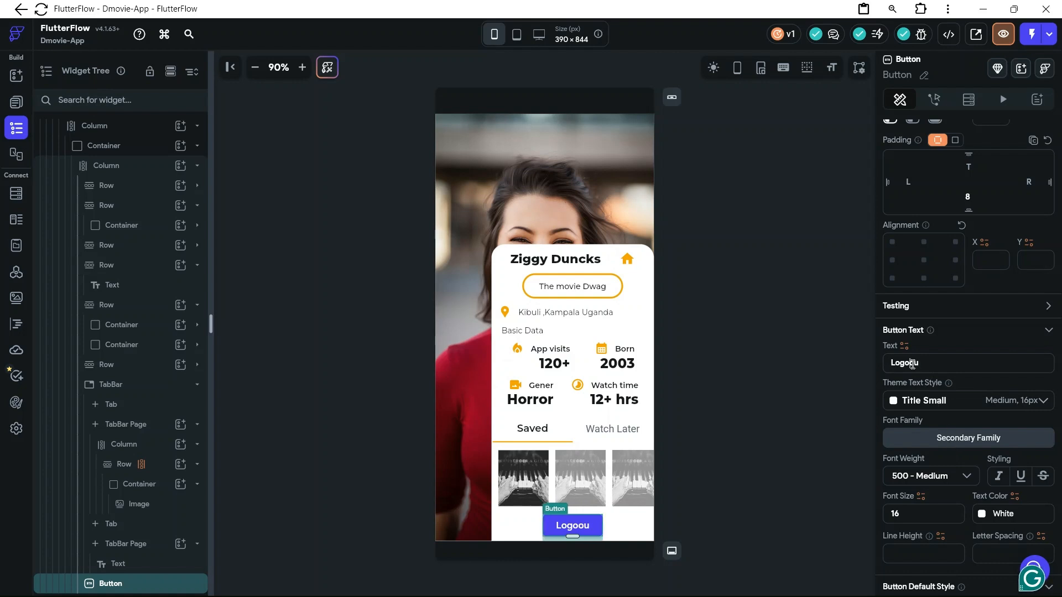
key(BackSpace)
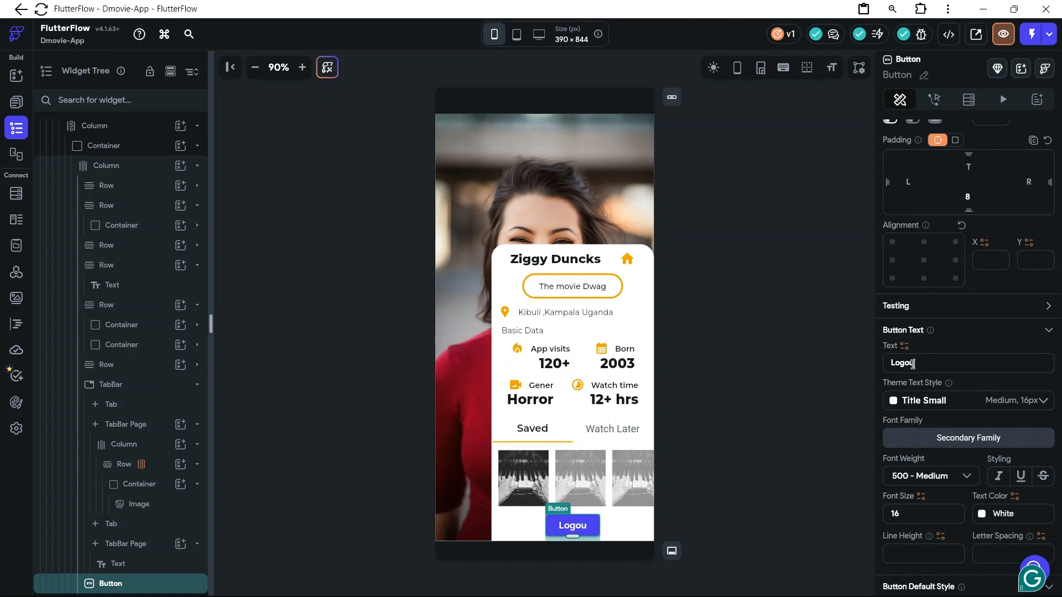
text(t)
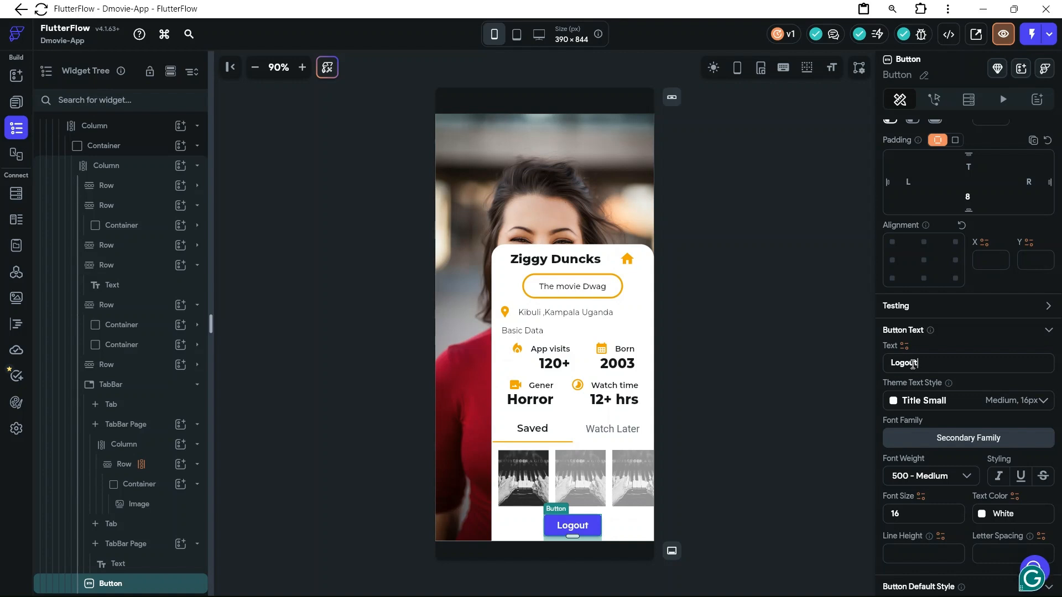
Set the Logout button's fill color to the orange #f0a500
scroll(934, 412, down, 1)
scroll(933, 409, down, 5)
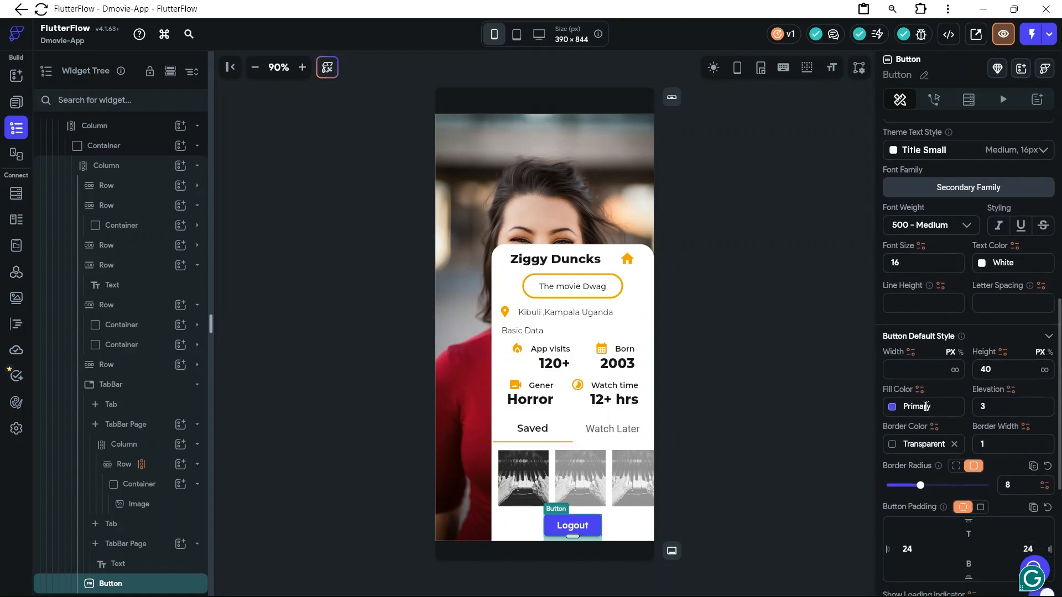
click(926, 407)
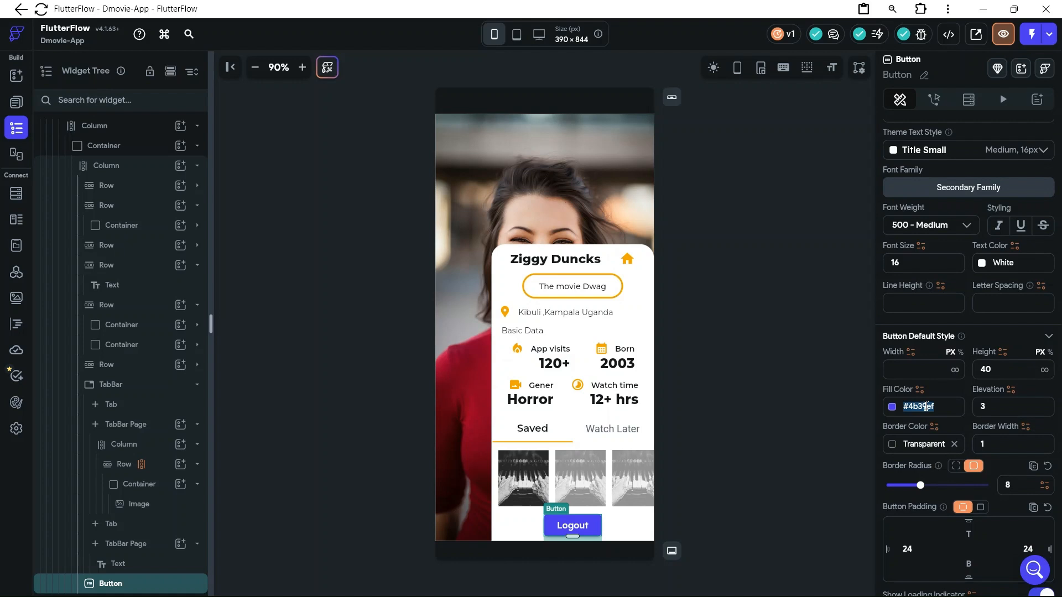
text(BFBFEE5aFB09)
key(BackSpace)
key(BackSpace)
key(BackSpace)
key(BackSpace)
key(BackSpace)
key(BackSpace)
key(BackSpace)
key(BackSpace)
key(BackSpace)
key(BackSpace)
key(BackSpace)
key(BackSpace)
key(BackSpace)
text(F4FBF3FBBFb0)
key(super+v)
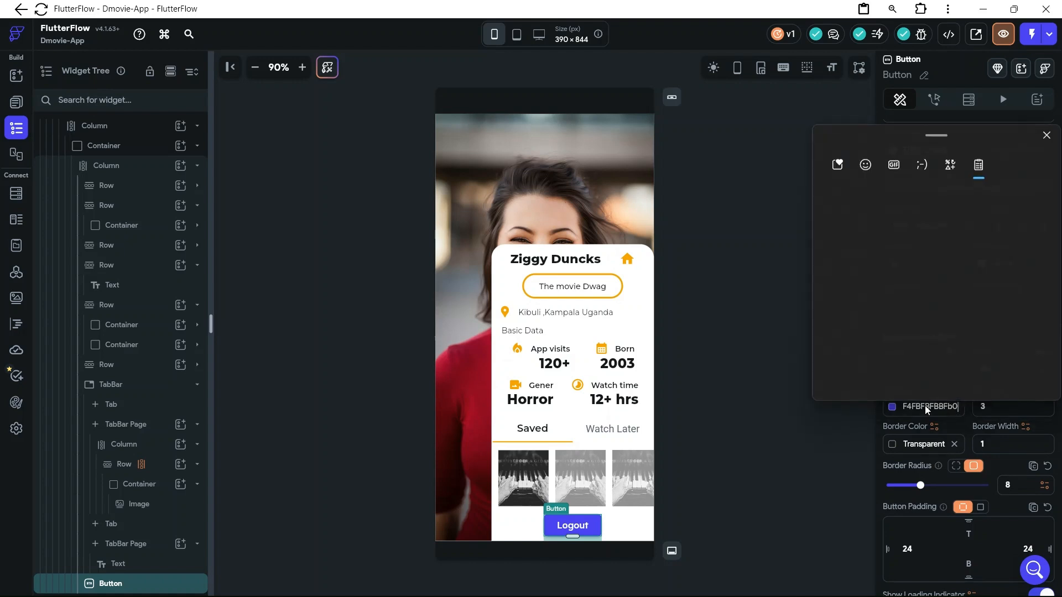
scroll(951, 366, down, 2)
click(927, 357)
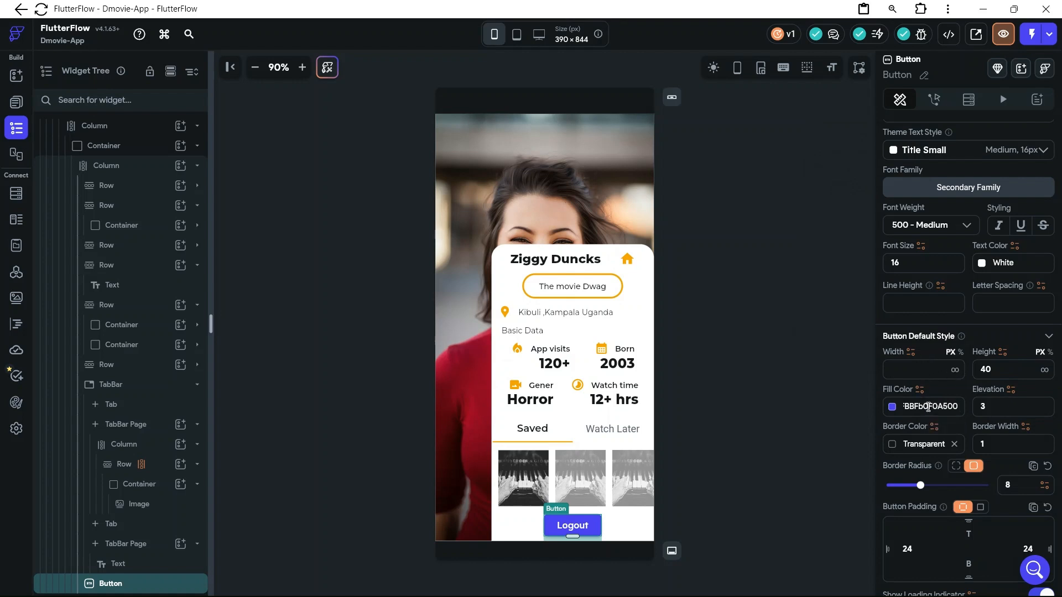
key(BackSpace)
key(BackSpace)
key(BackSpace)
key(BackSpace)
key(BackSpace)
key(BackSpace)
key(BackSpace)
key(Return)
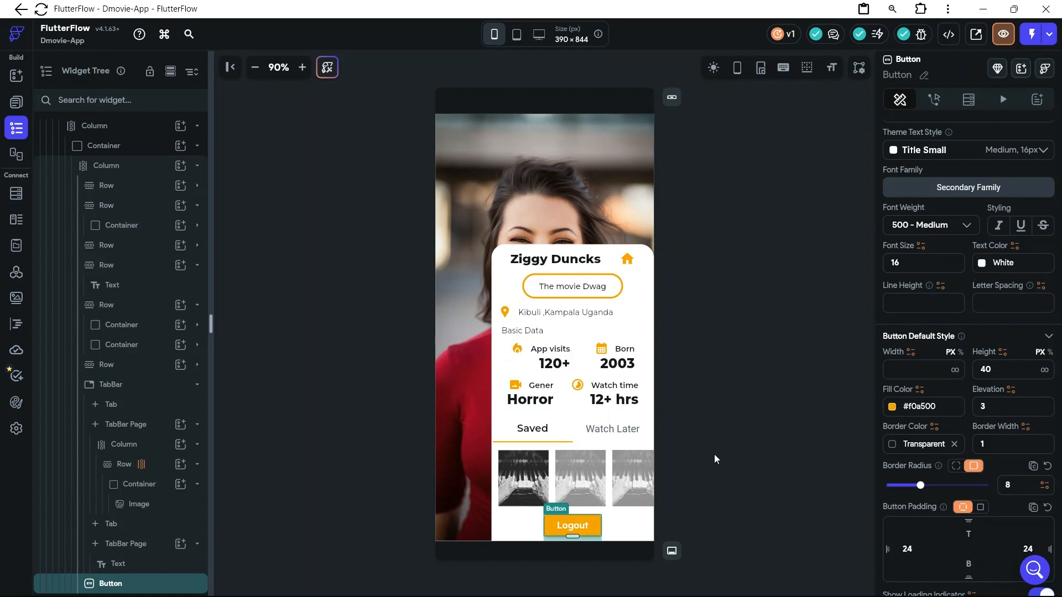
Set the Logout button's font family to Montserrat
scroll(988, 320, up, 1)
scroll(989, 324, up, 1)
click(960, 291)
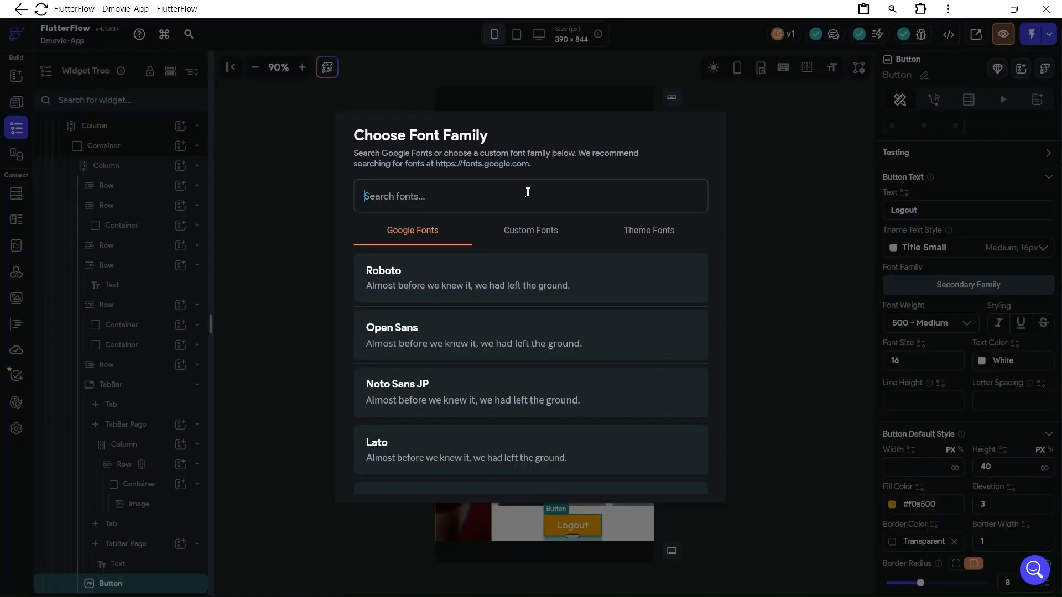
text(mon)
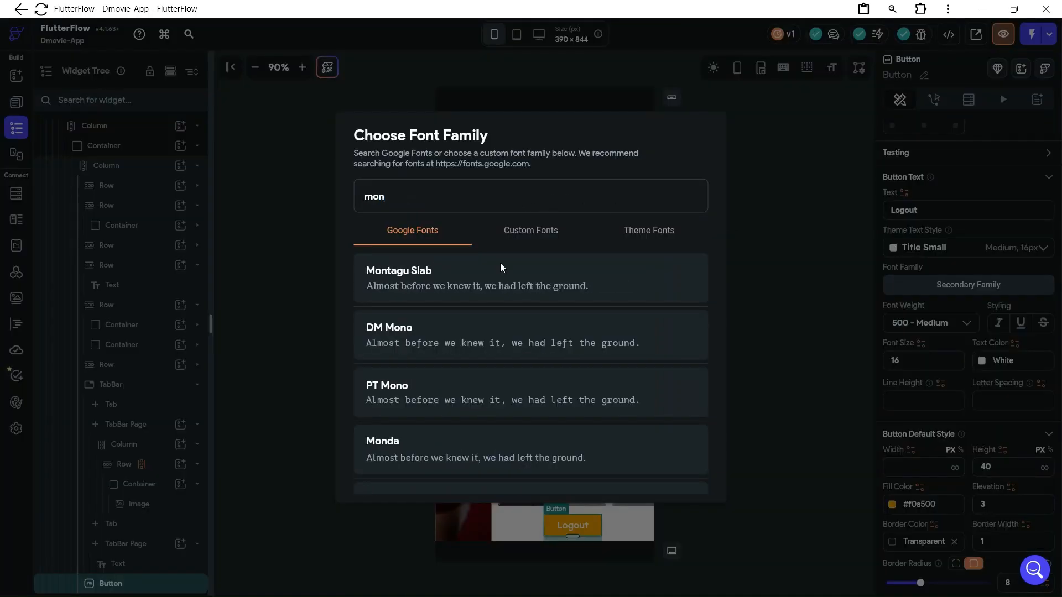
scroll(443, 394, down, 4)
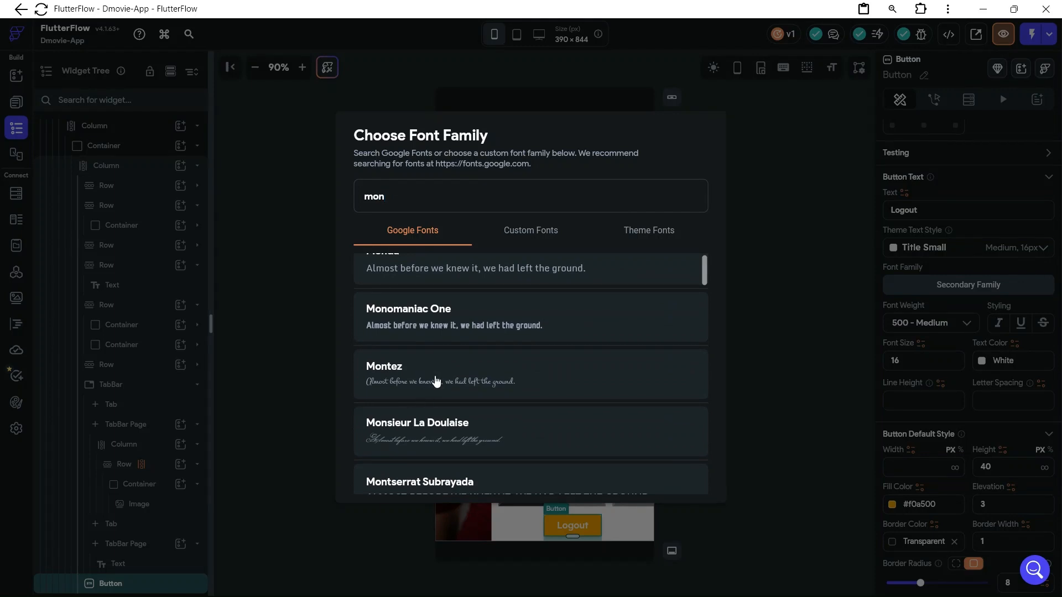
text(s)
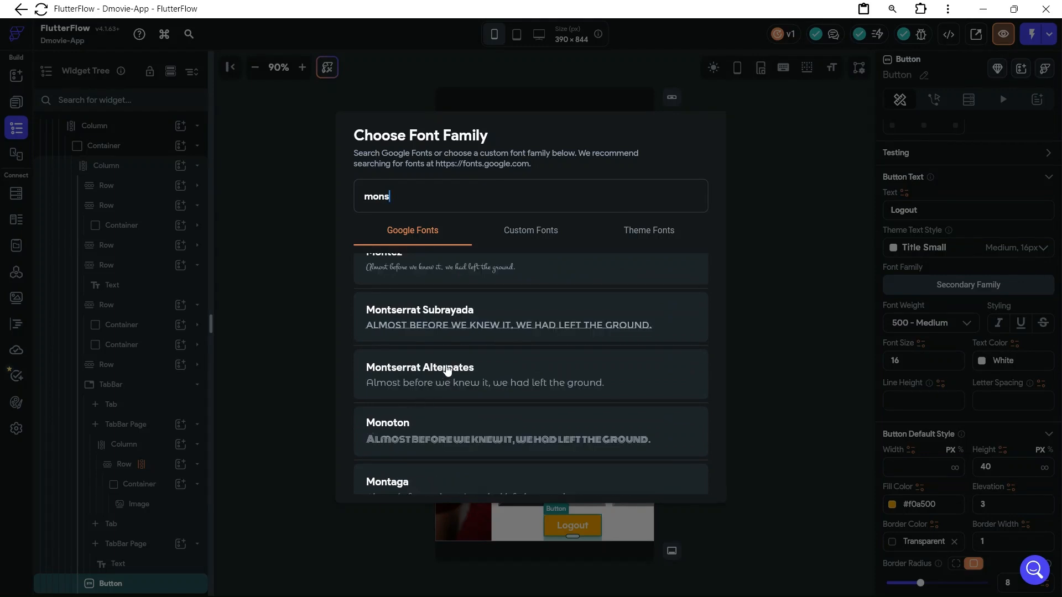
scroll(447, 371, up, 4)
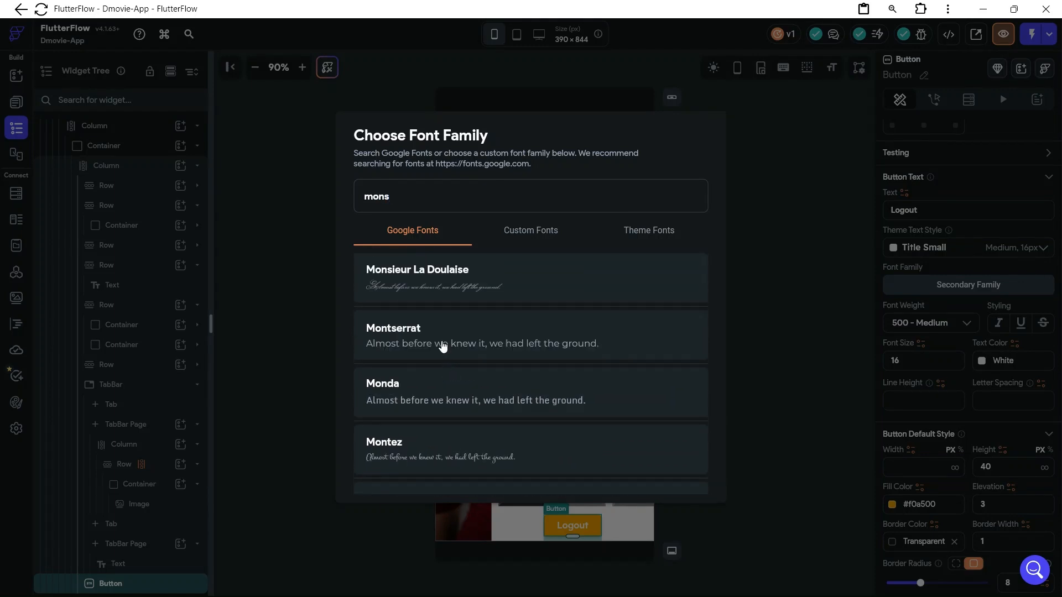
click(442, 345)
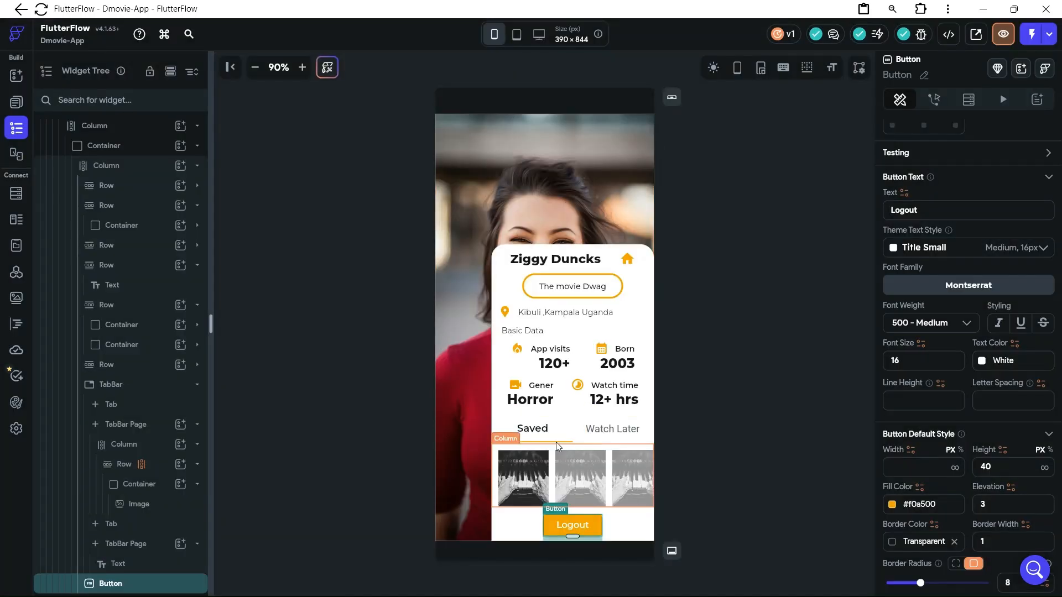
Copy the dynamic poster Row inside the Saved tab's Column
click(602, 482)
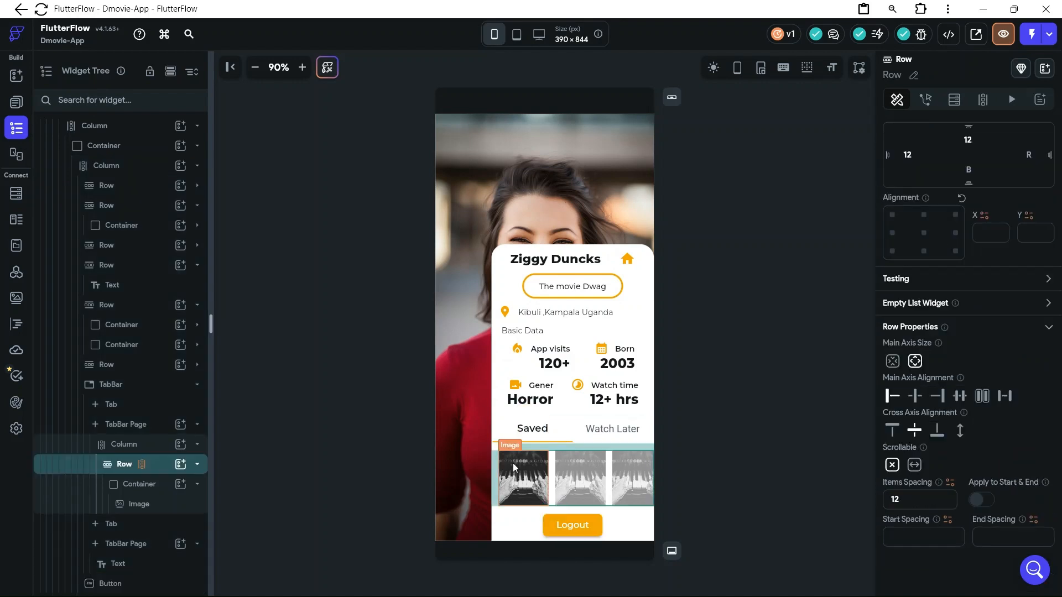
right_click(156, 470)
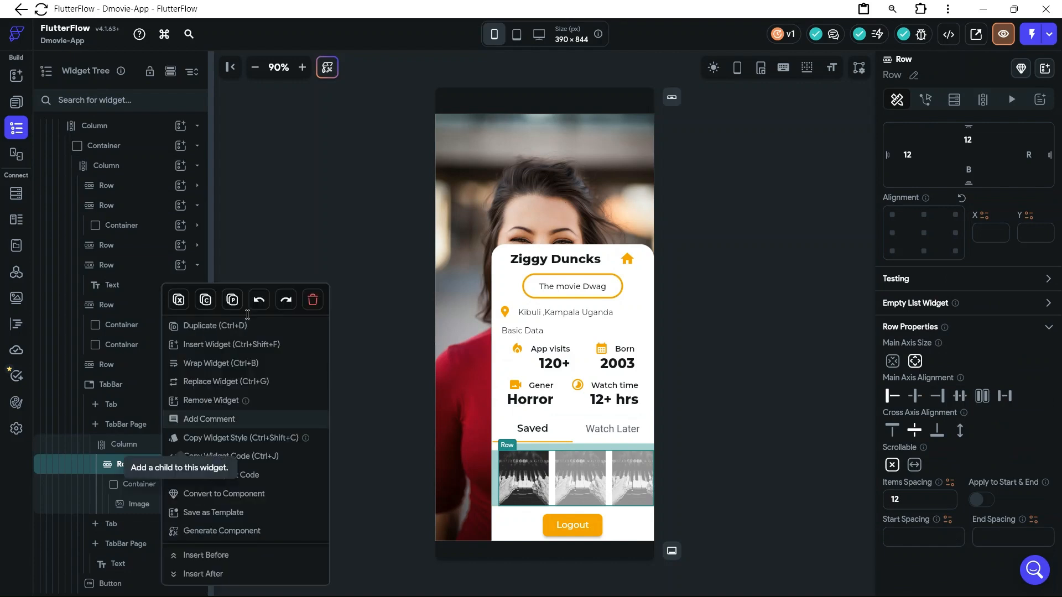
click(206, 301)
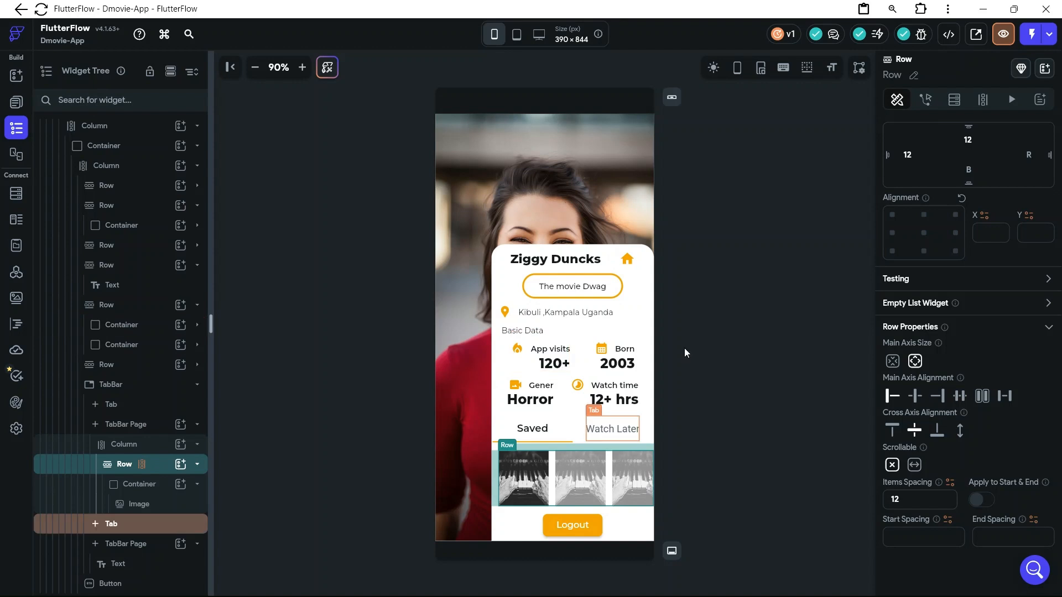
Delete the placeholder "Tab View 2" Text from the Watch Later tab's page
click(611, 436)
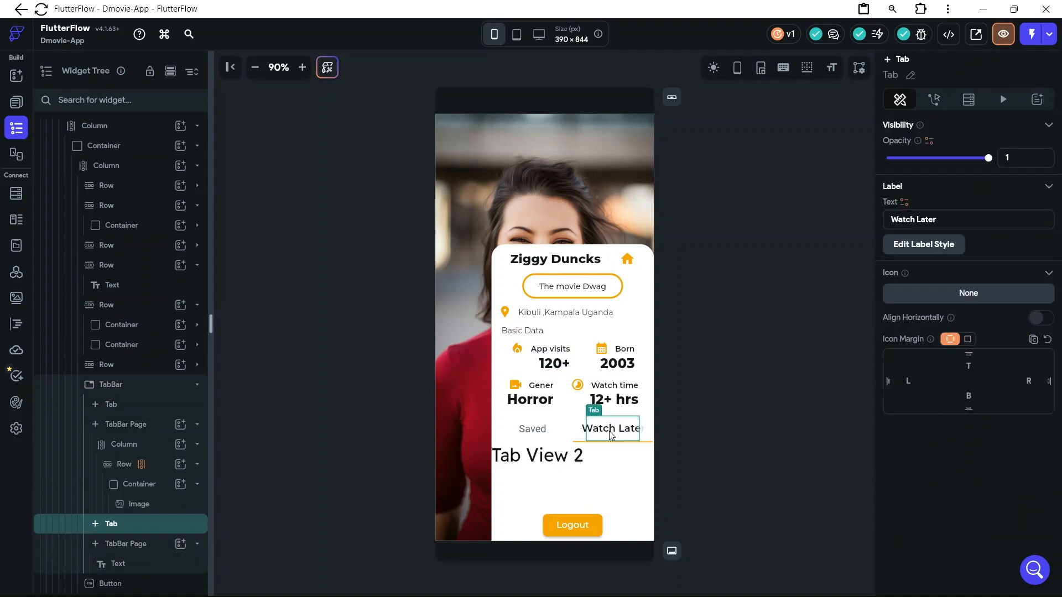
click(527, 484)
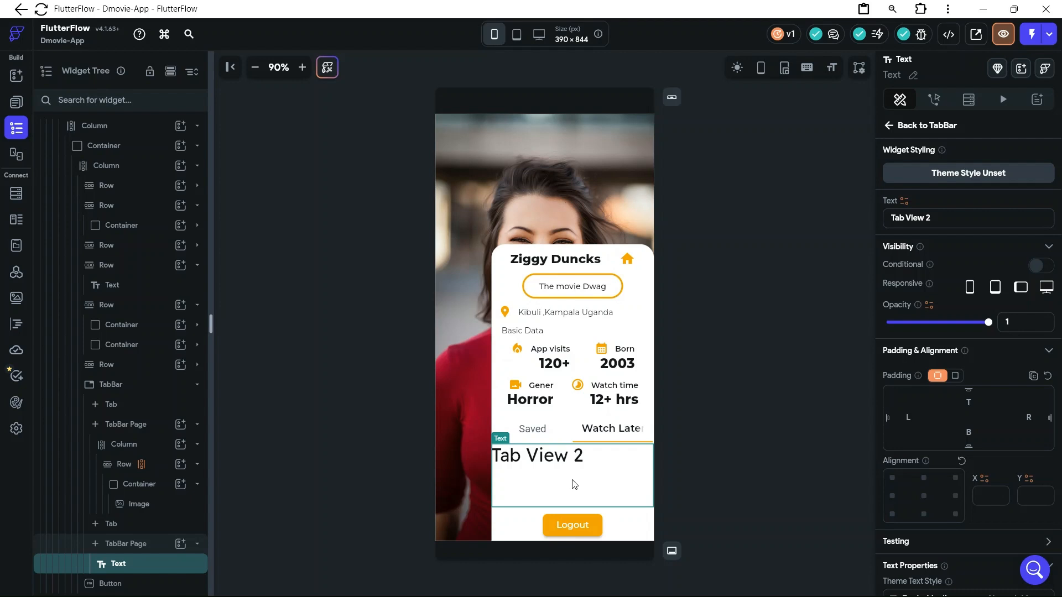
key(Delete)
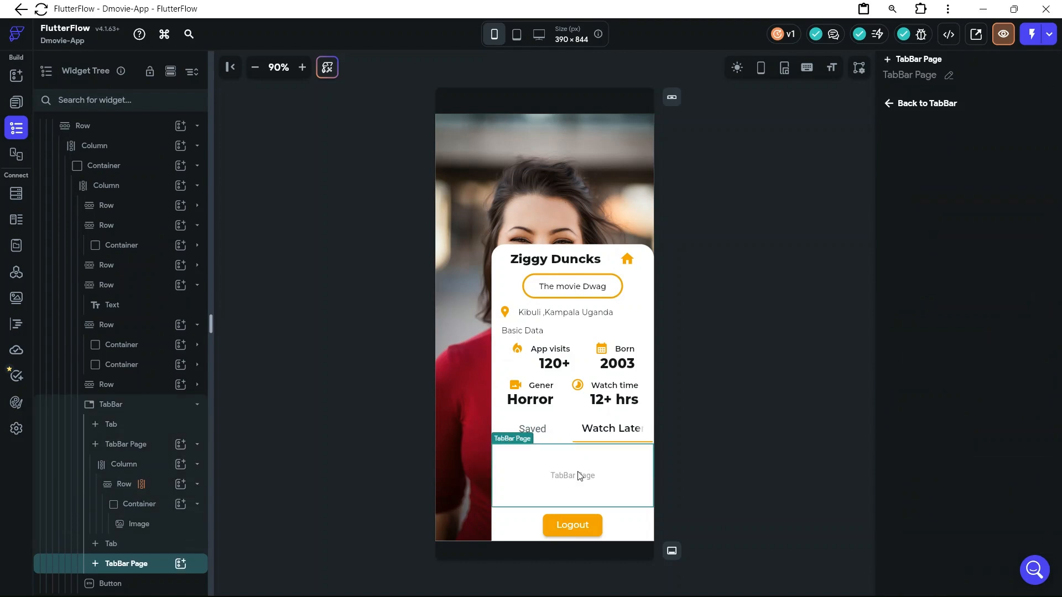
Paste the copied poster Row into the Watch Later tab's page and check it against the Saved tab
key(ctrl+v)
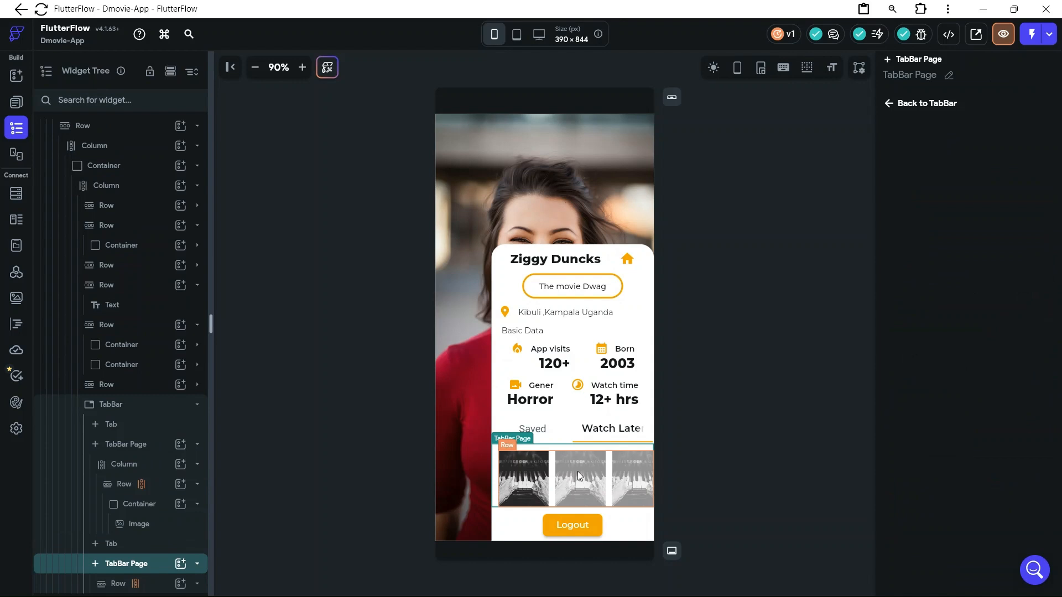
click(533, 430)
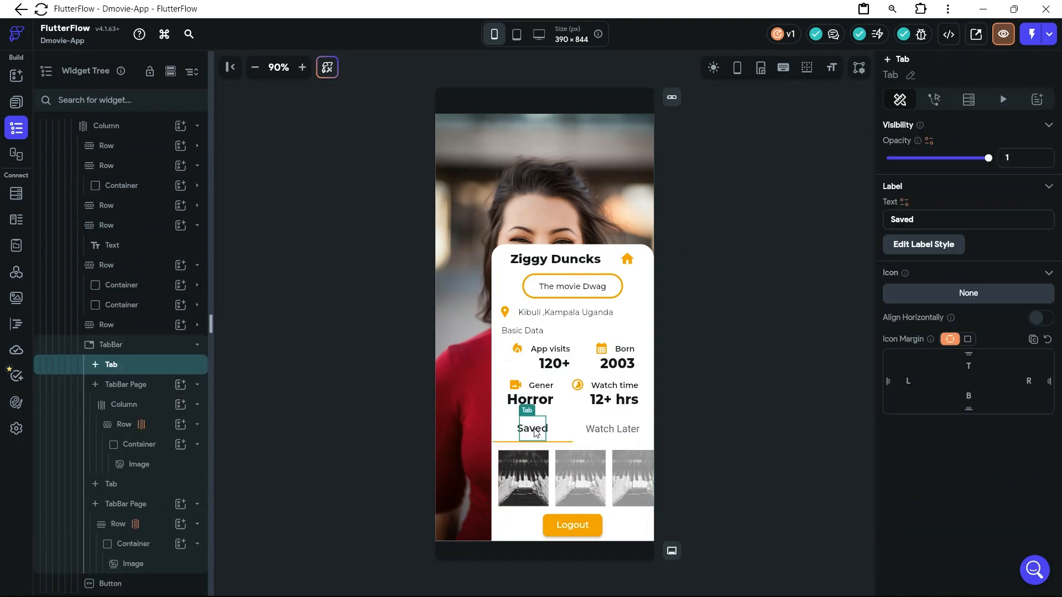
click(611, 437)
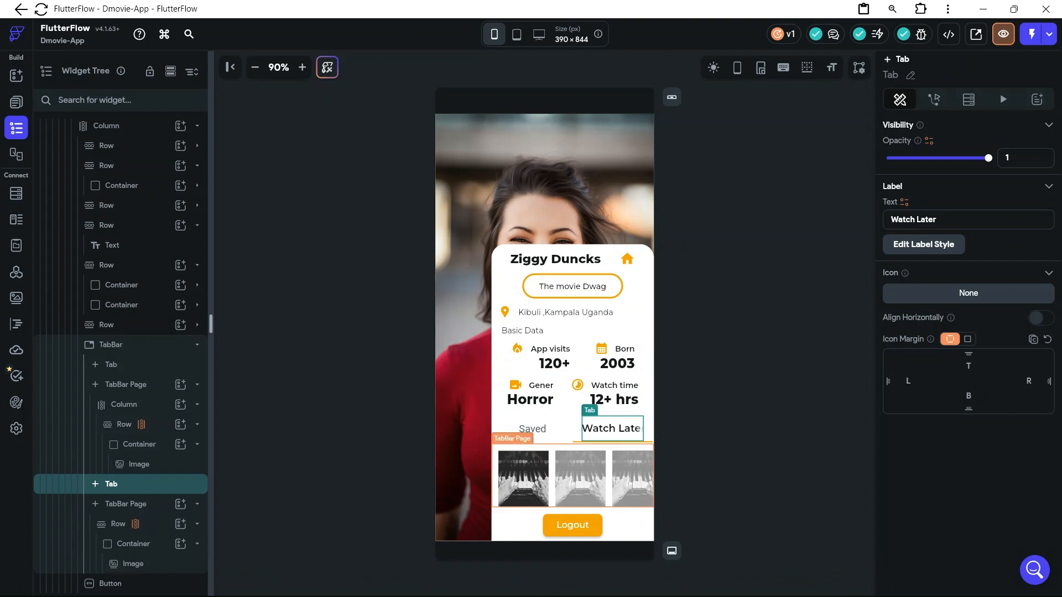
Switch to Figma and examine the User Account profile design for comparison with the built page
mouse_move(600, 593)
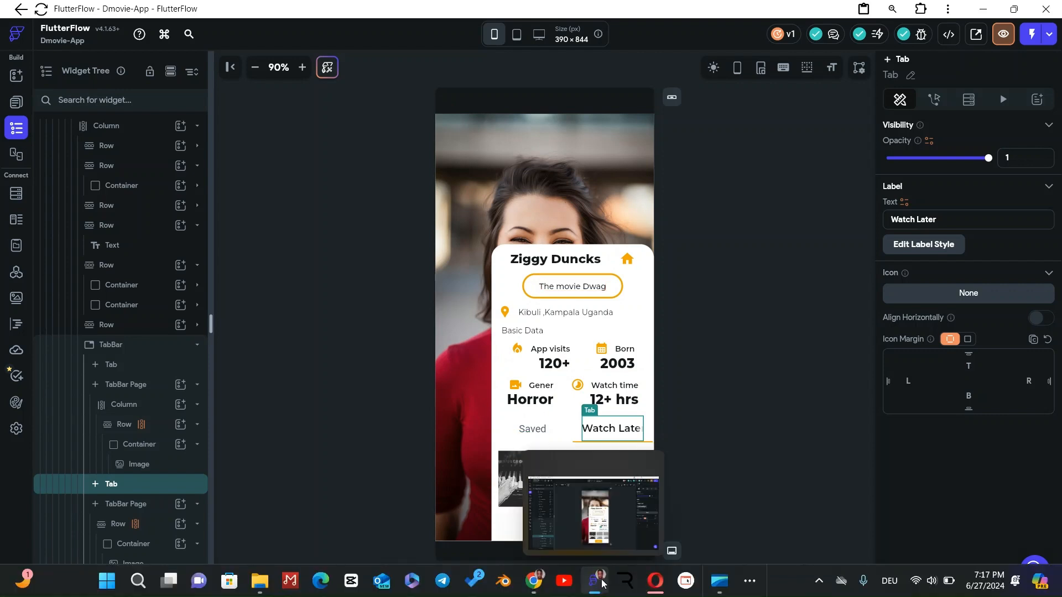
click(601, 534)
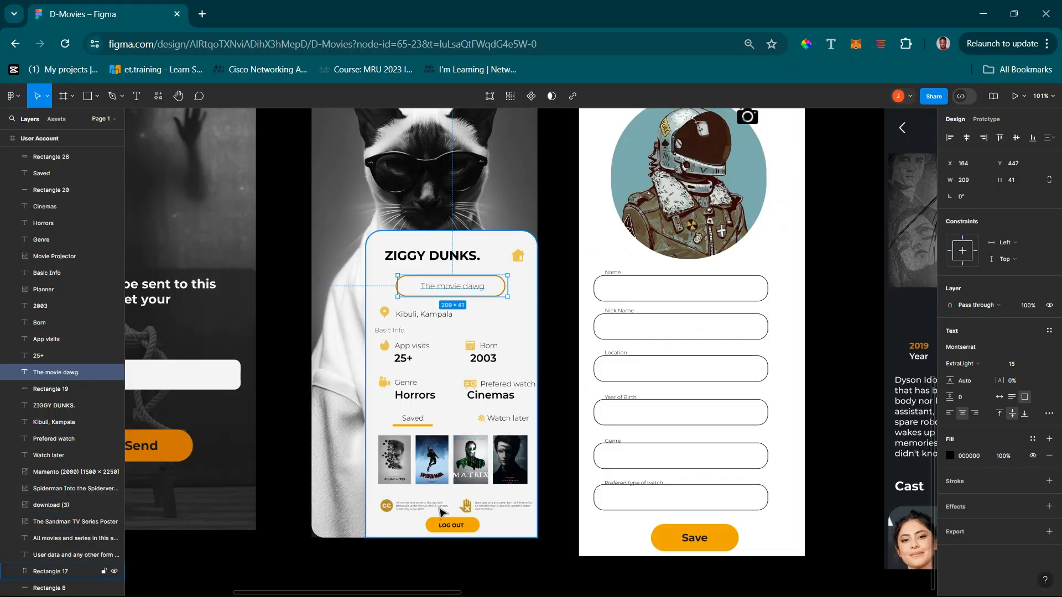
scroll(496, 233, up, 1)
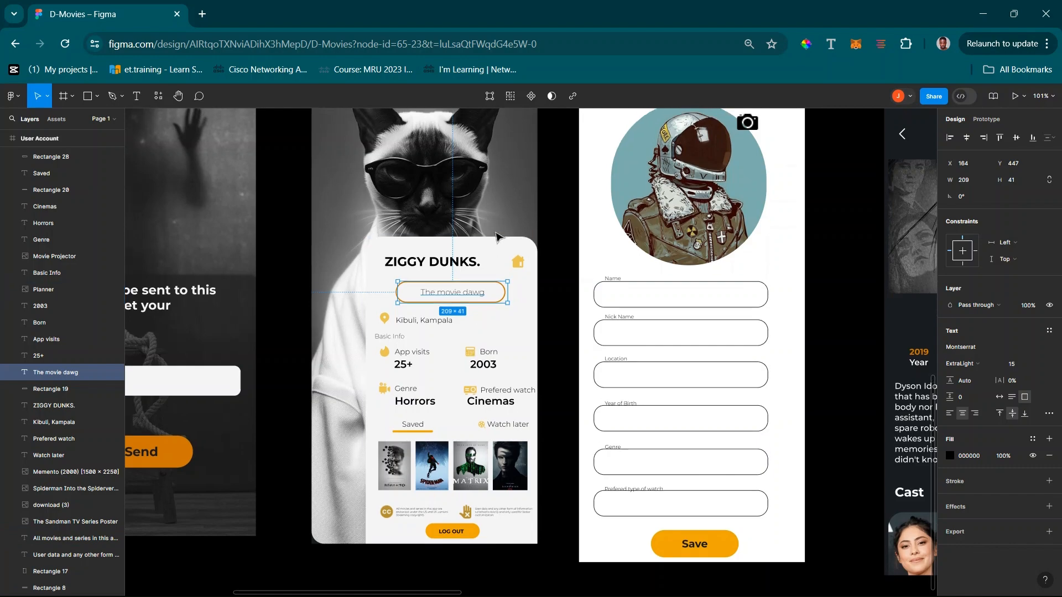
scroll(496, 237, up, 2)
scroll(498, 238, down, 3)
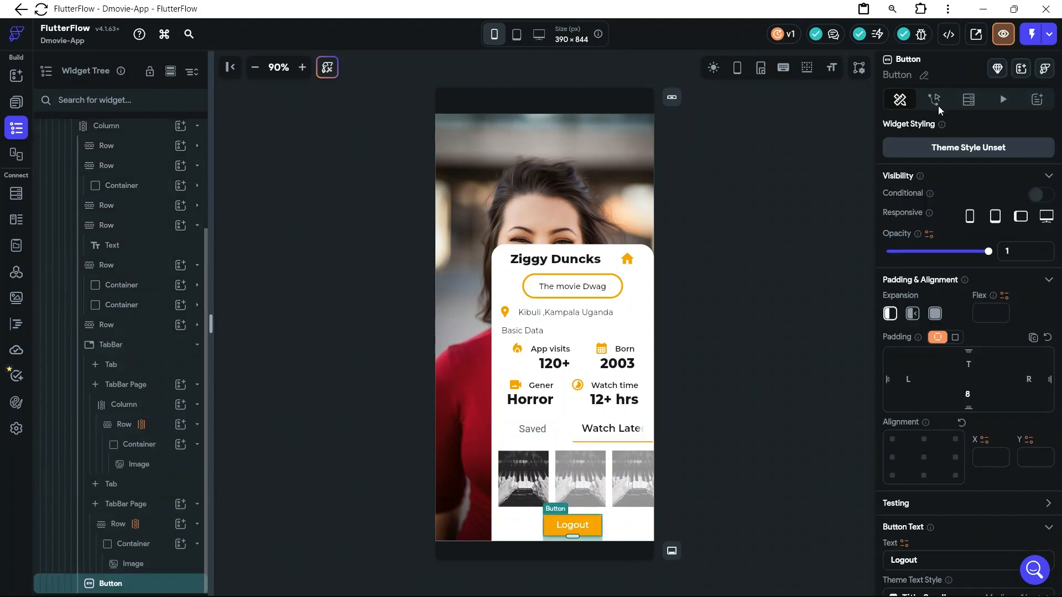
Give the Logout button an On Tap action that navigates to the Authentication page
click(936, 102)
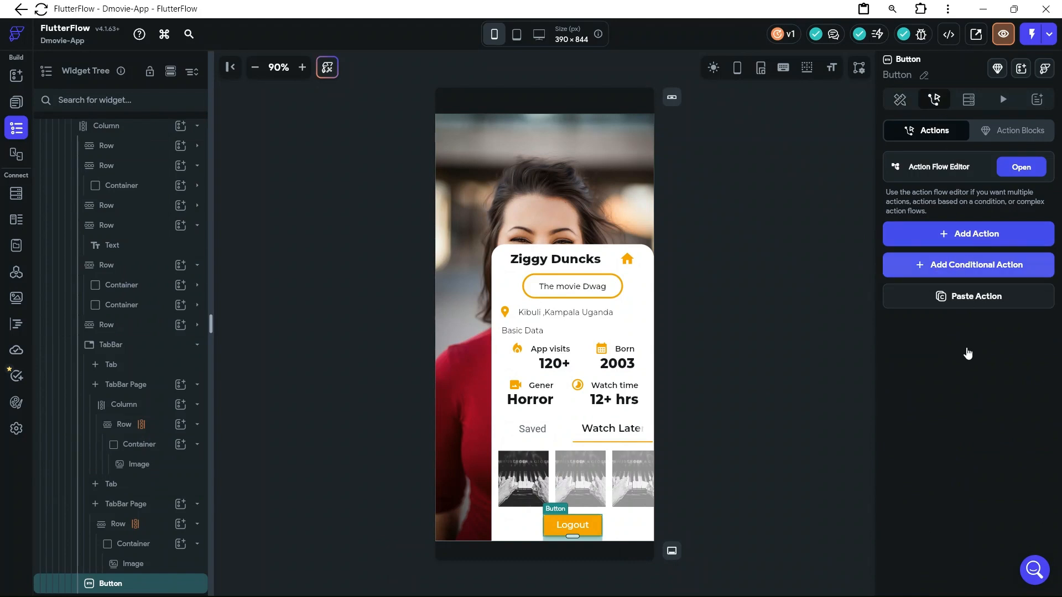
click(977, 234)
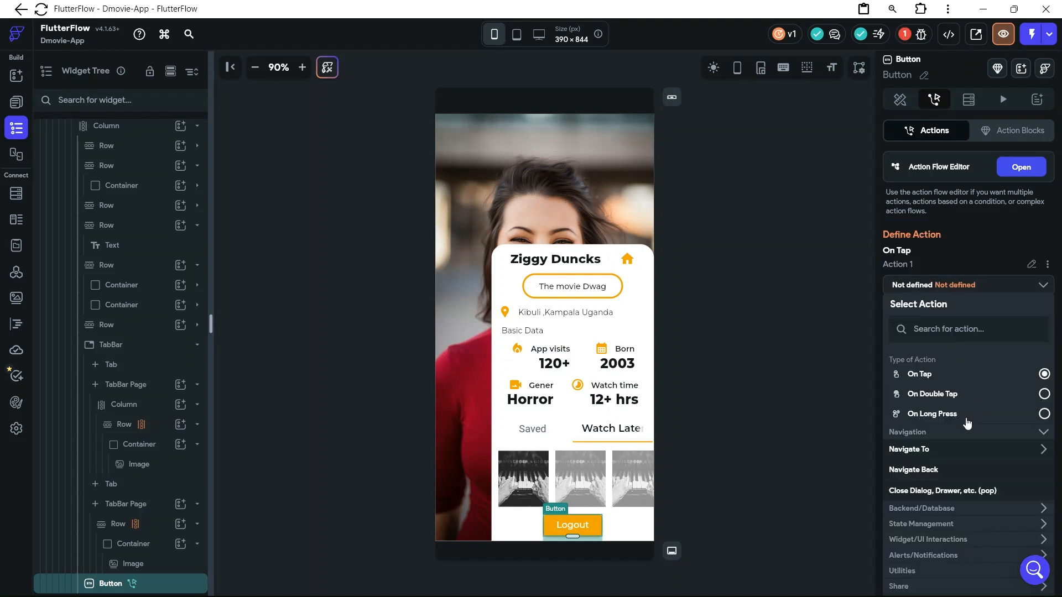
click(949, 453)
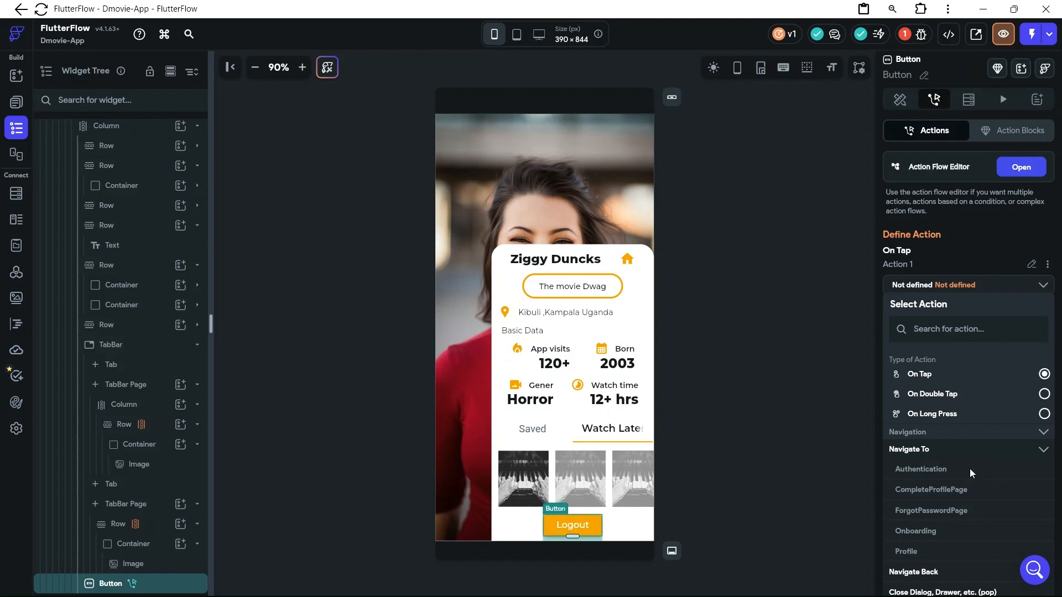
click(970, 469)
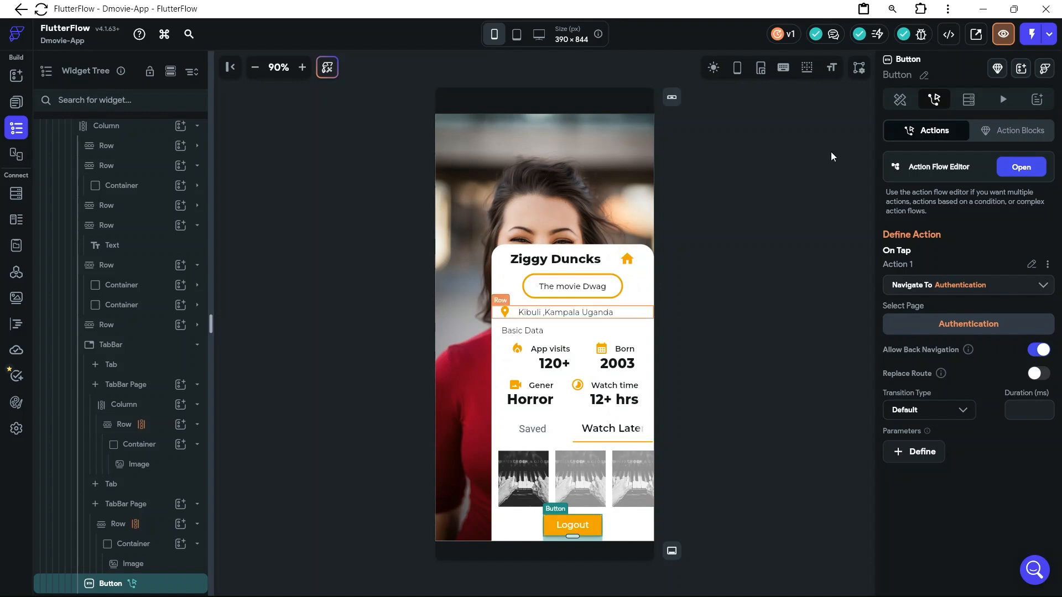
Open the app preview at the Profile page and test switching between the Watch Later and Saved tabs
click(1003, 39)
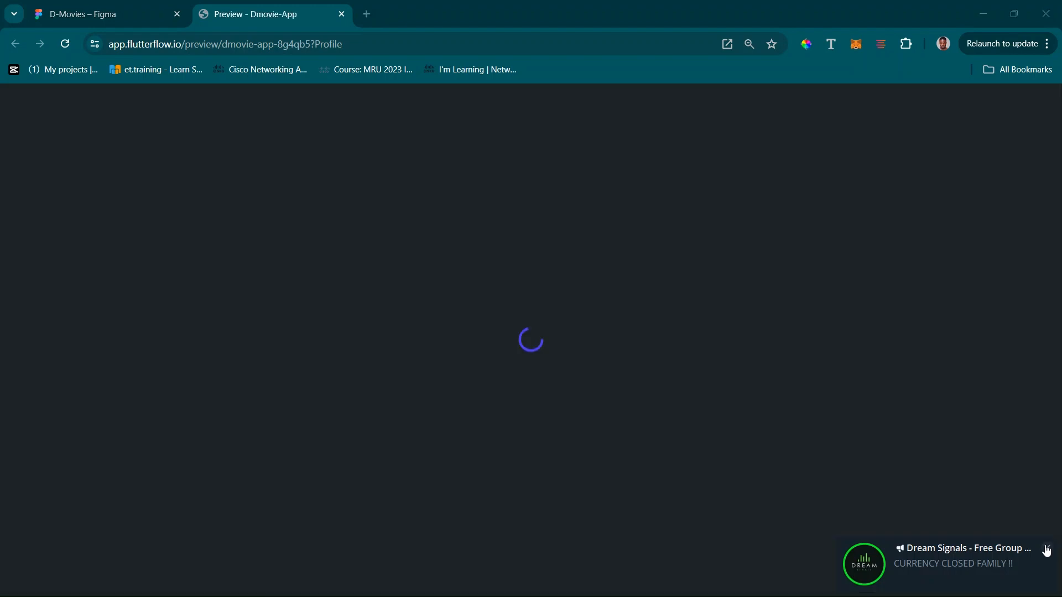
click(1046, 549)
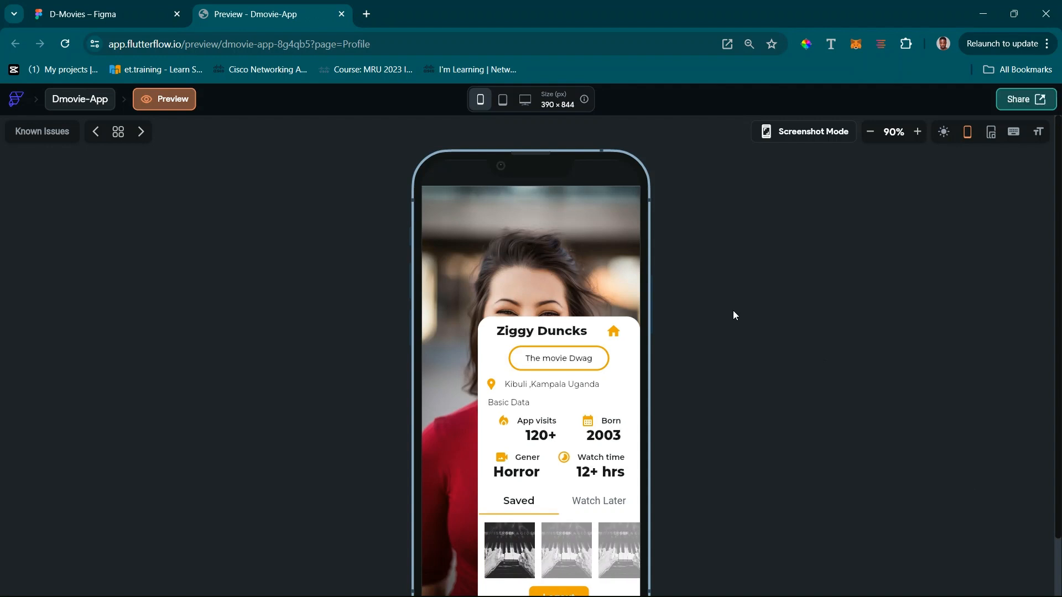
scroll(733, 315, down, 2)
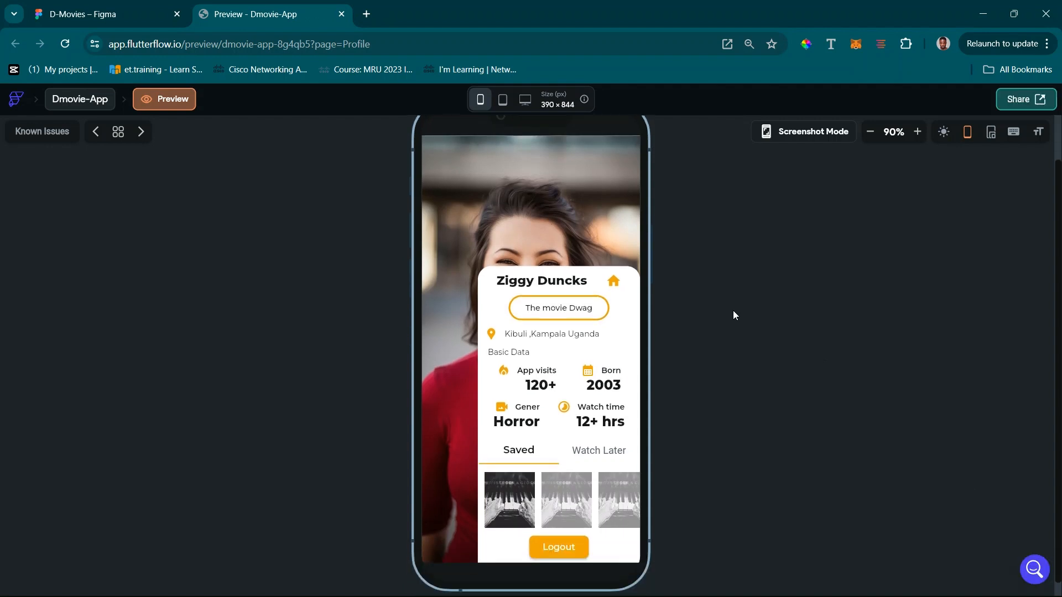
click(601, 443)
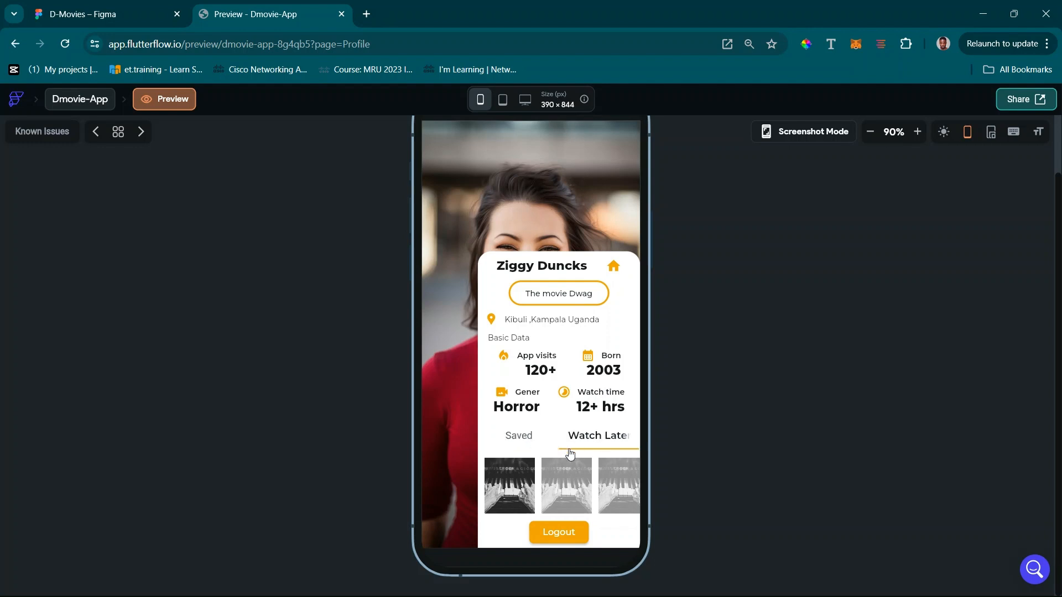
click(518, 440)
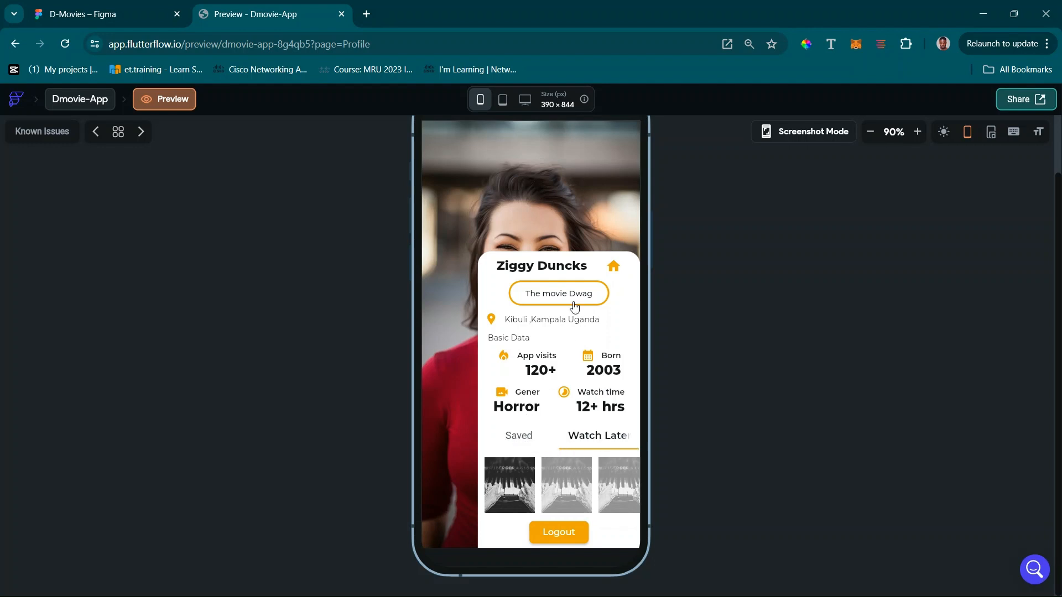
scroll(573, 305, up, 2)
scroll(573, 306, down, 2)
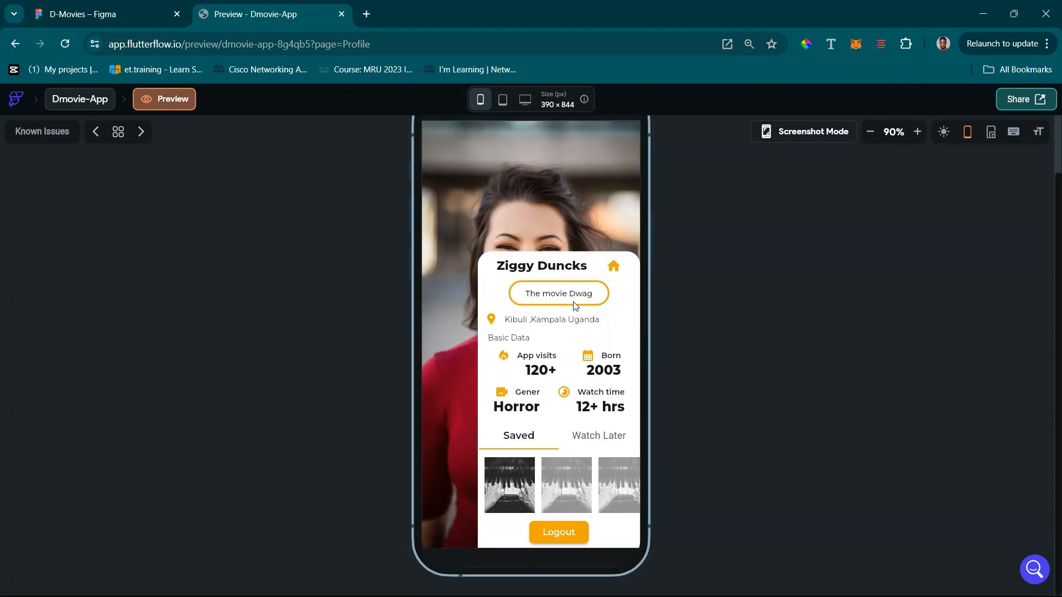
Test the Logout button in the preview and check the Login and Sign Up tabs of the authentication page
click(560, 534)
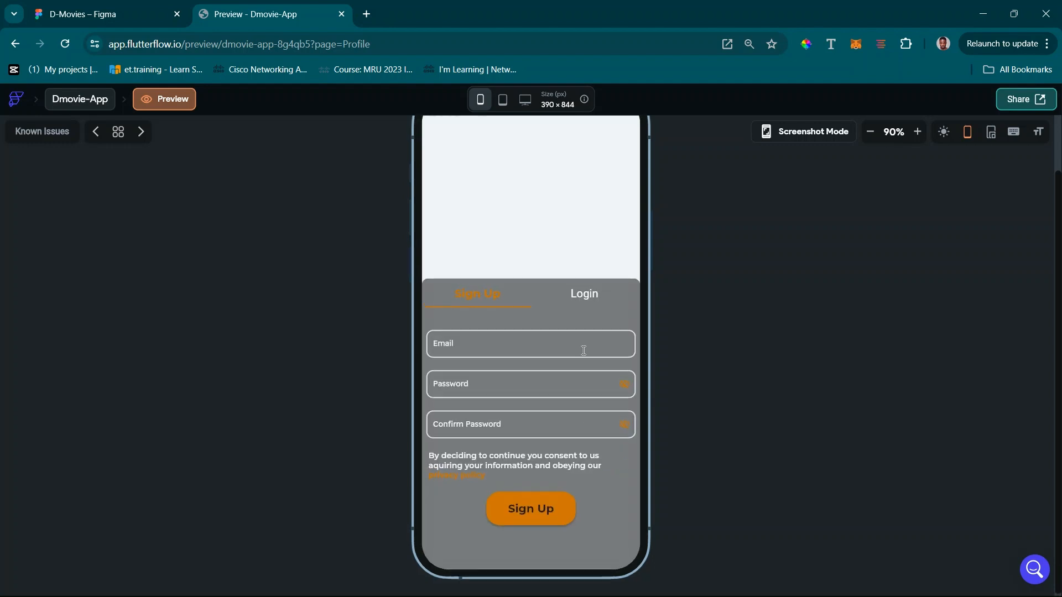
scroll(583, 350, up, 1)
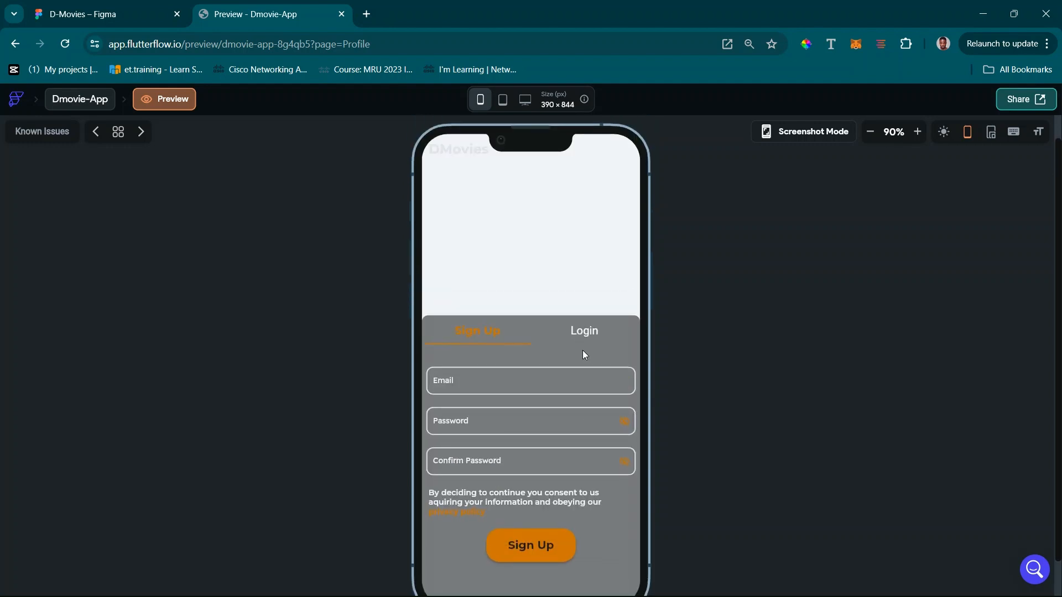
scroll(582, 350, down, 1)
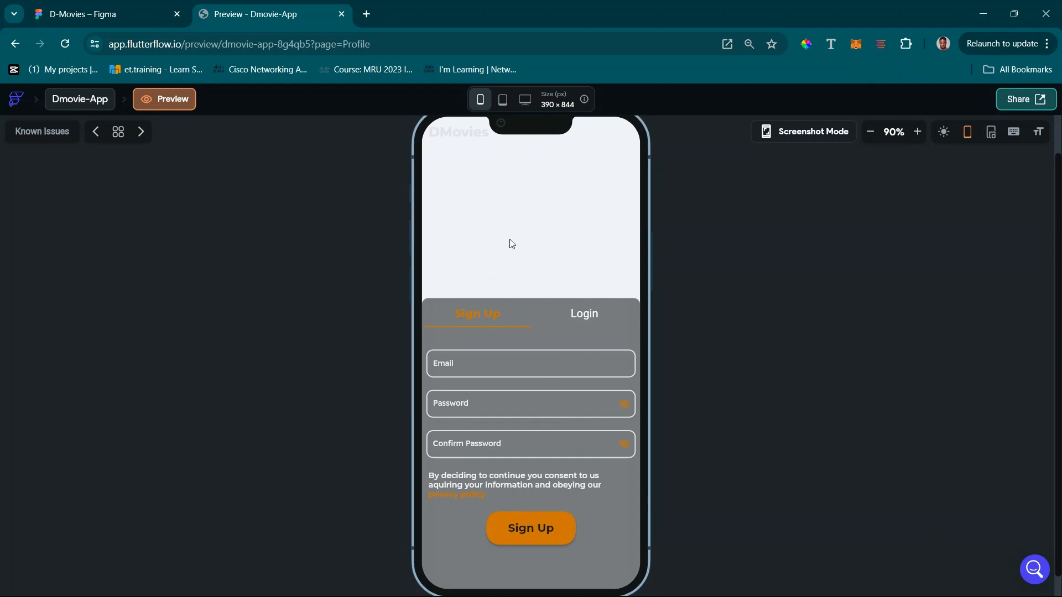
click(582, 327)
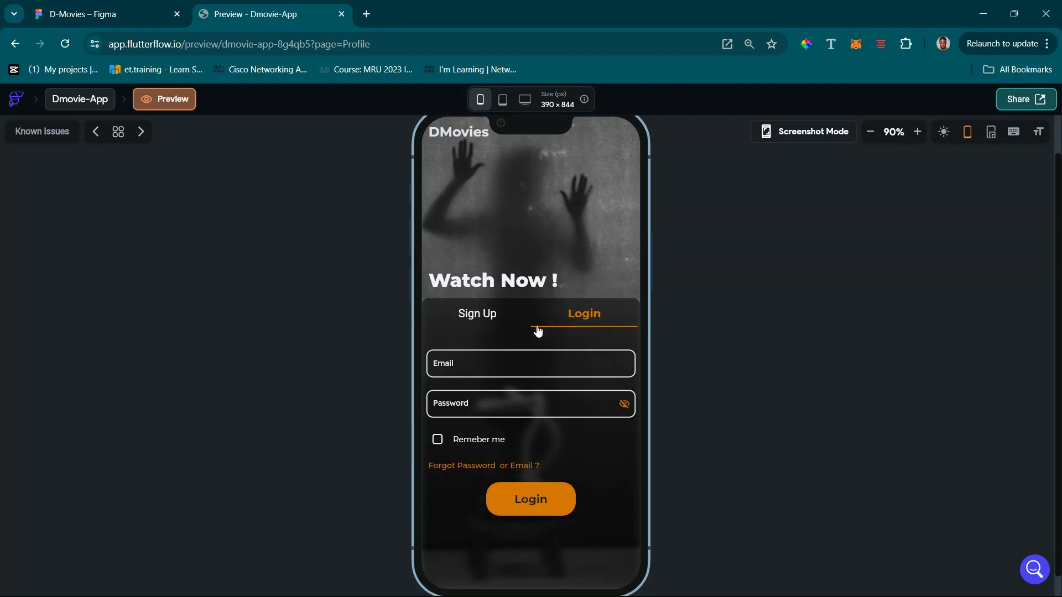
click(488, 328)
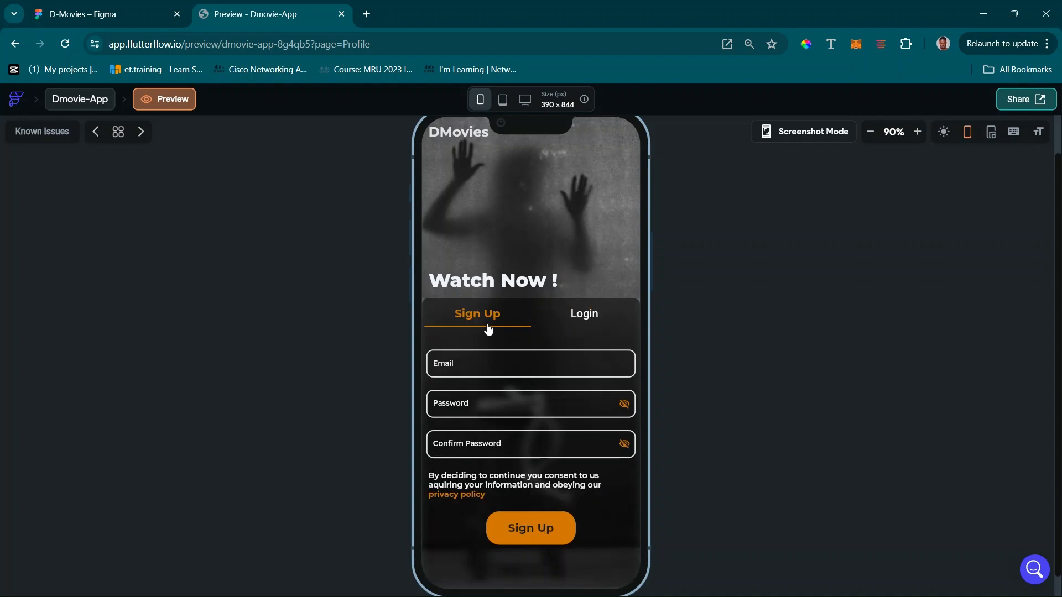
Test the Sign Up button, look over the profile completion form, and try its Save button
click(537, 529)
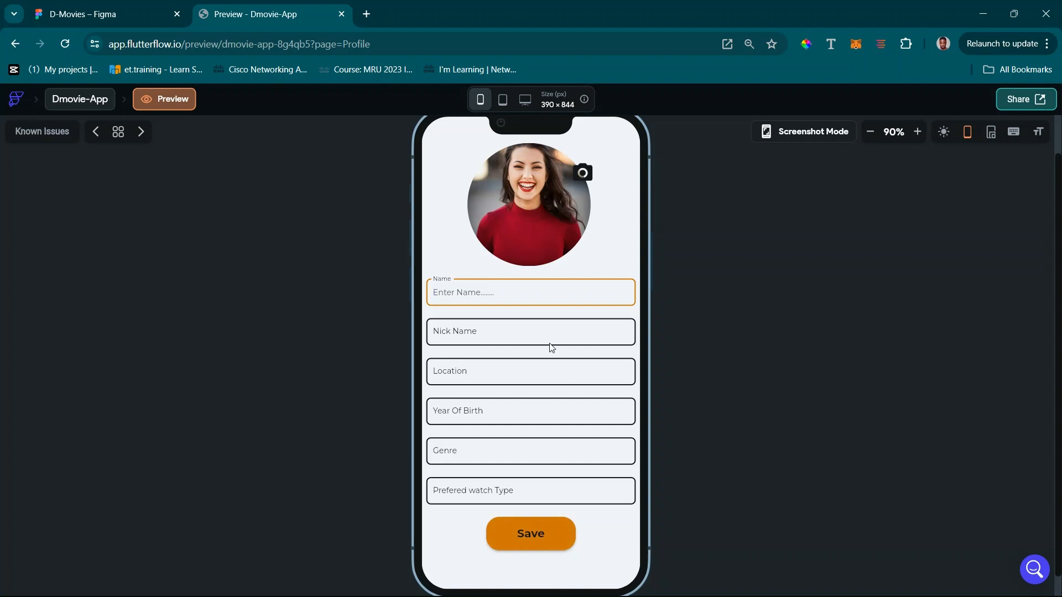
scroll(550, 360, up, 2)
scroll(550, 369, down, 2)
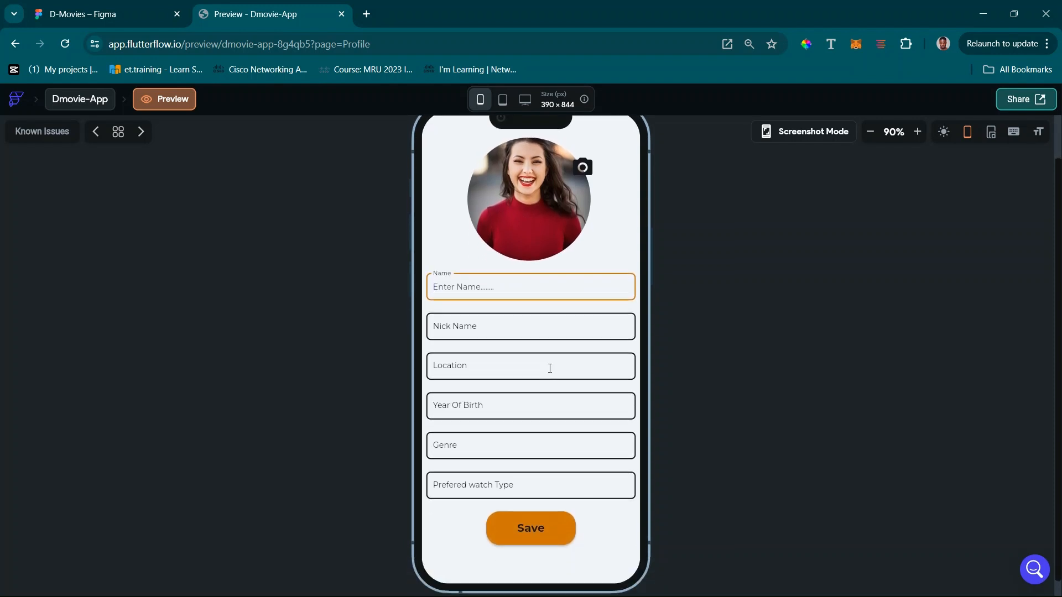
click(535, 511)
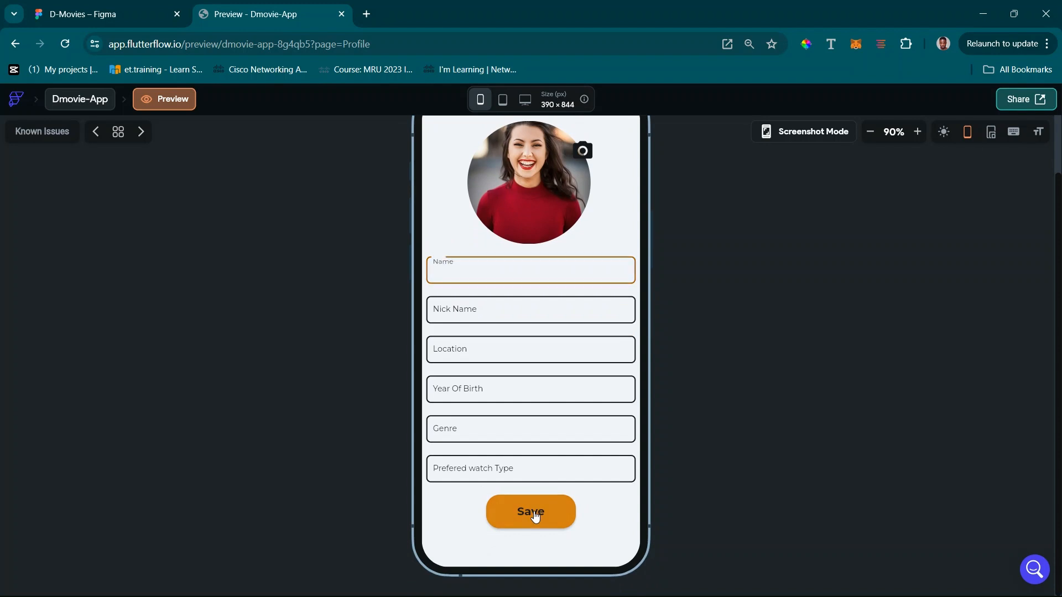